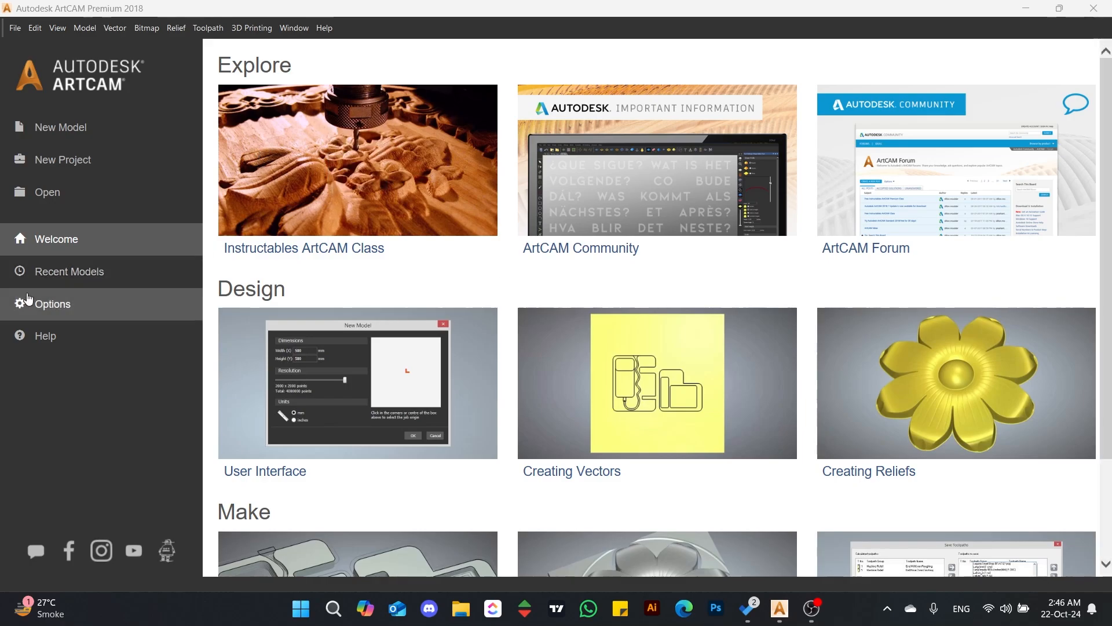
- Open the Parts 2 model from the list of recent models
click(47, 274)
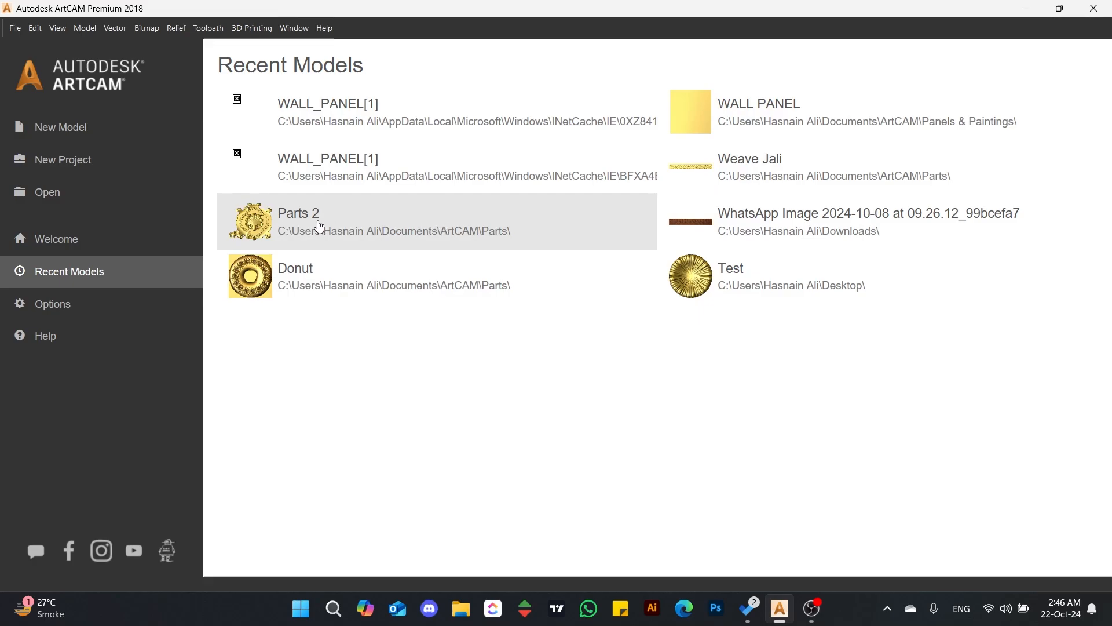
click(319, 226)
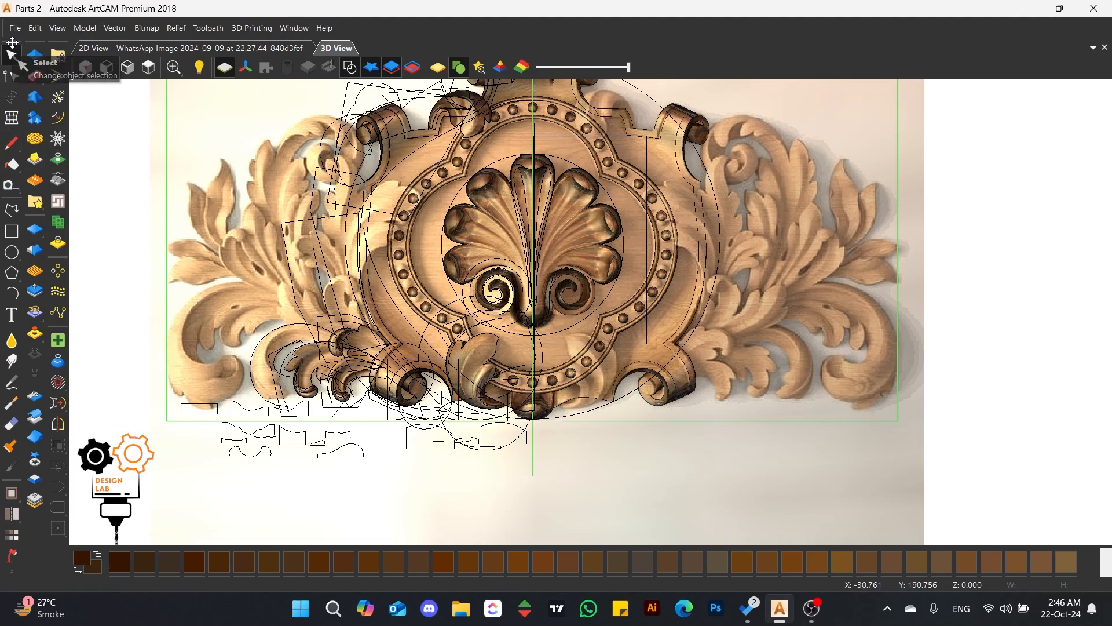
- Undock and close the Design Tools toolbar, and move the Model toolbar up into its empty place
drag(11, 45, 142, 124)
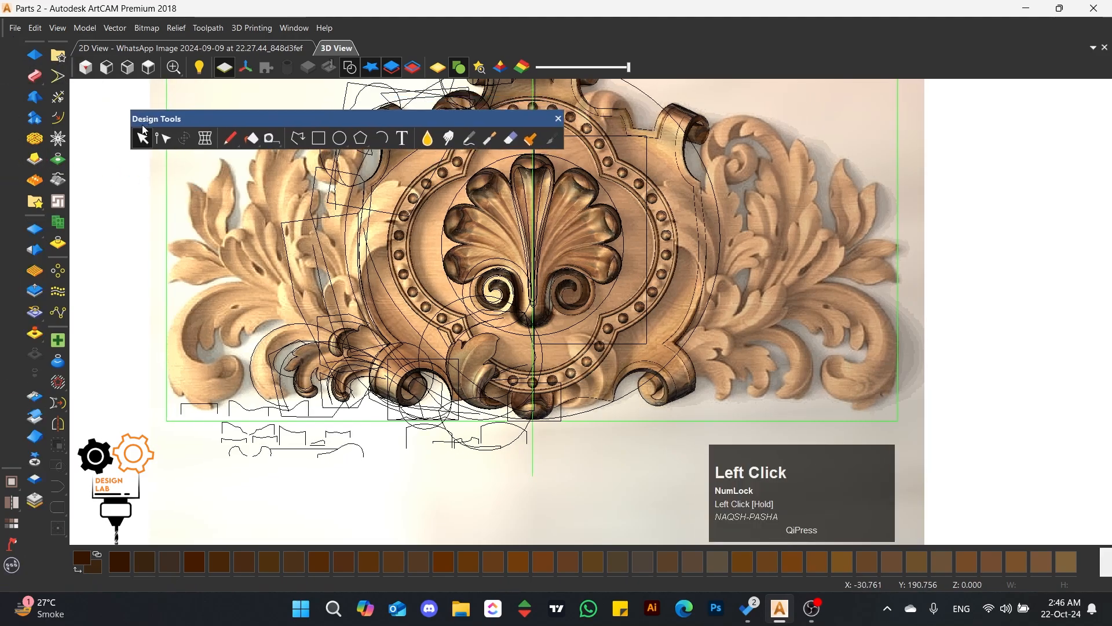
click(560, 117)
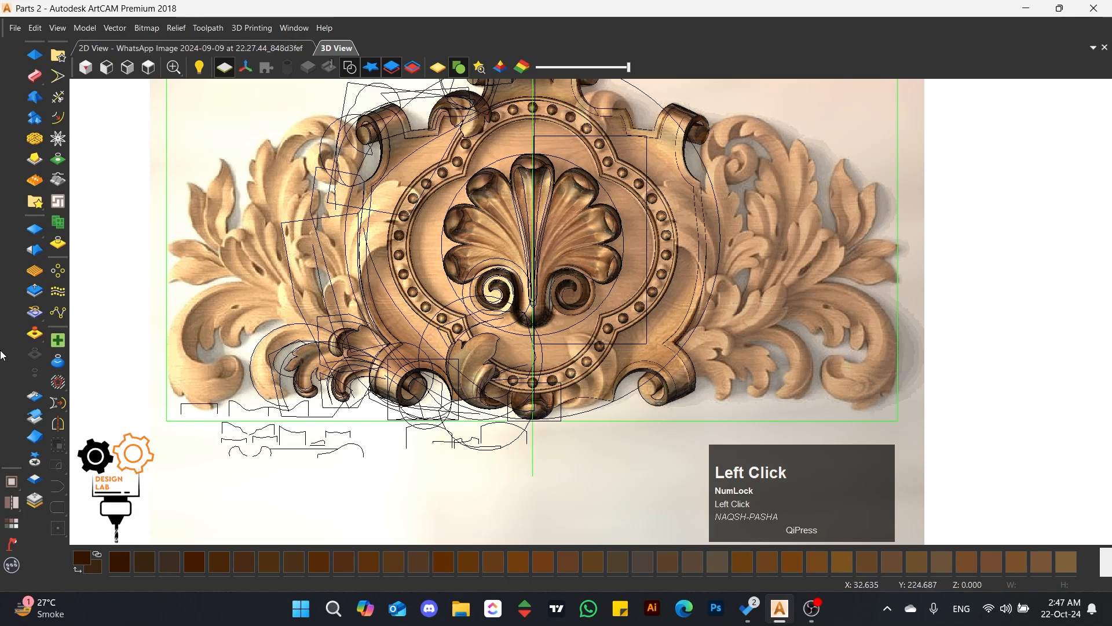
drag(9, 468, 3, 95)
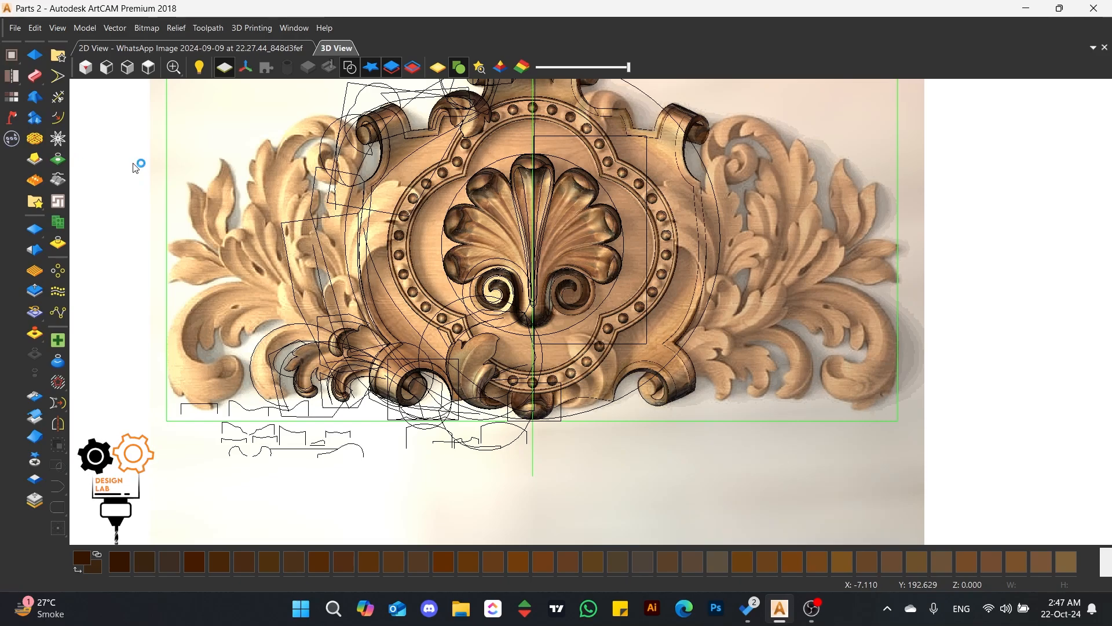
- Restore the Design Tools toolbar and dock it in the outermost vertical tool column, above the Model tools
right_click(611, 27)
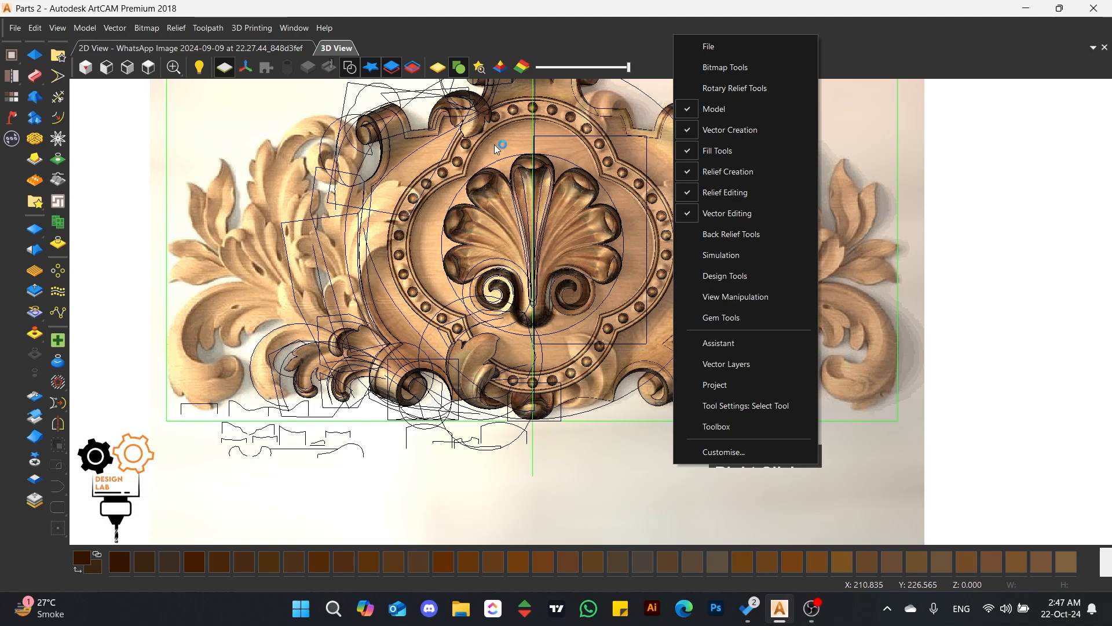
click(761, 346)
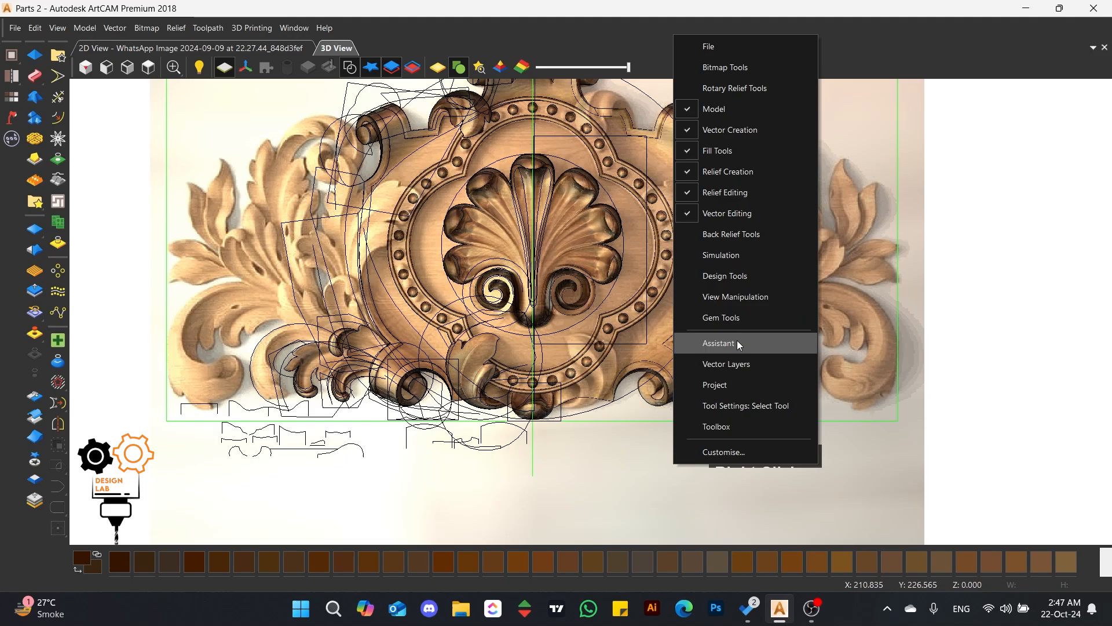
click(697, 277)
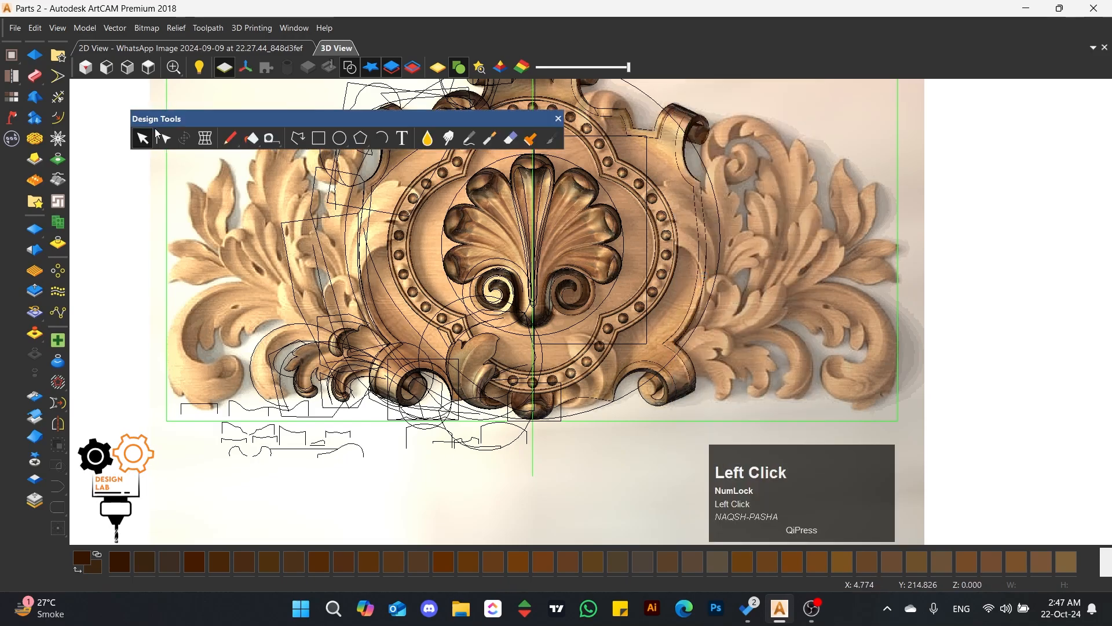
drag(170, 122, 29, 229)
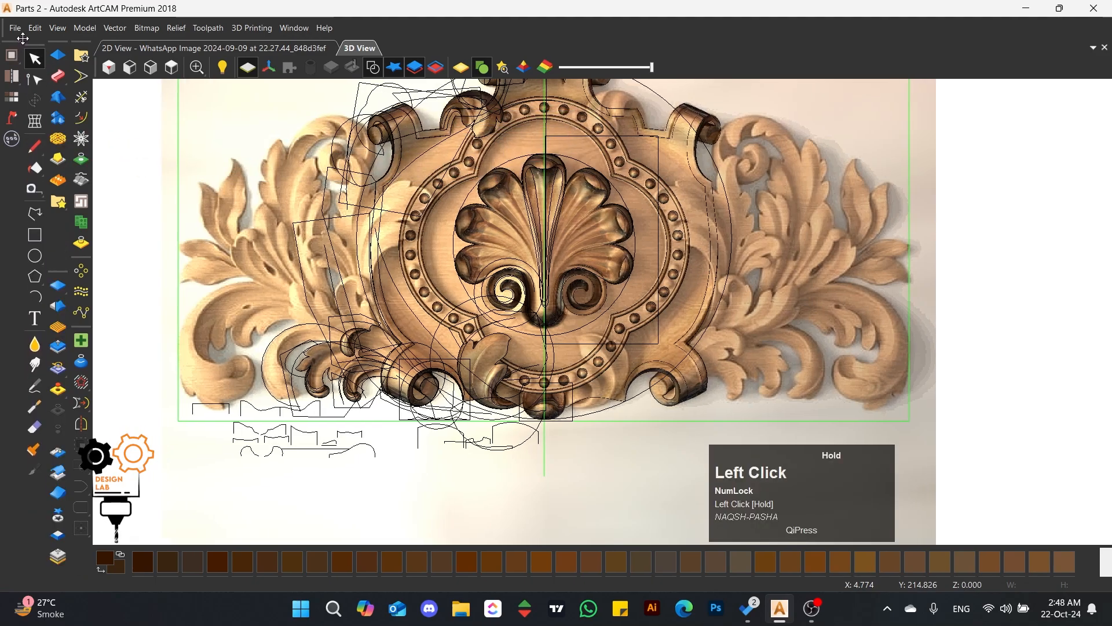
drag(12, 45, 4, 428)
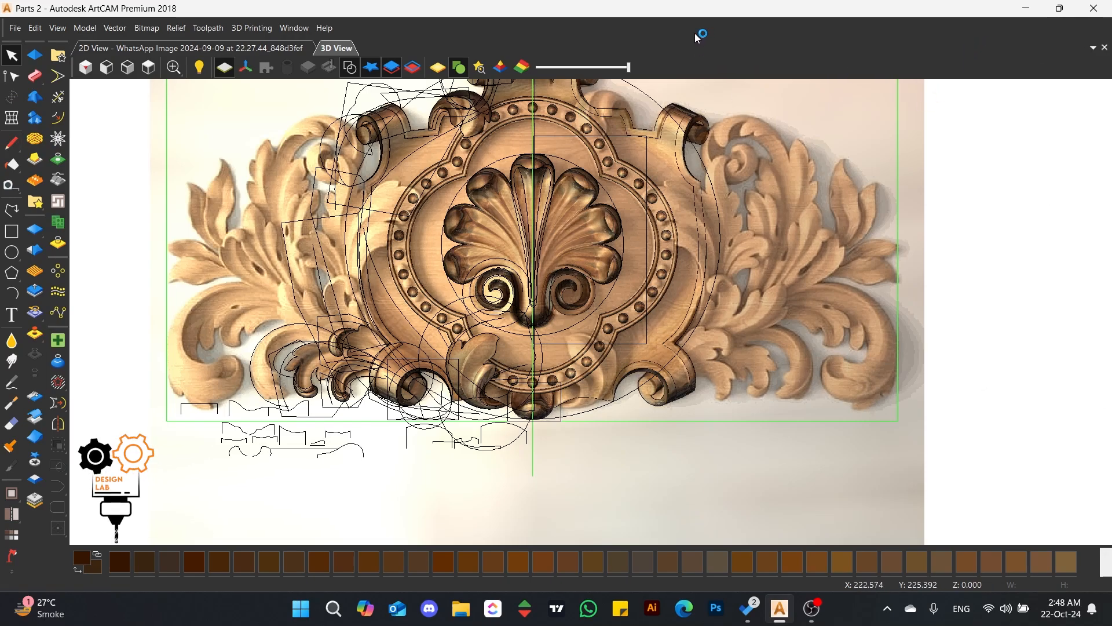
- Display the Project panel and keep it pinned open after trying its auto-hide mode
right_click(677, 35)
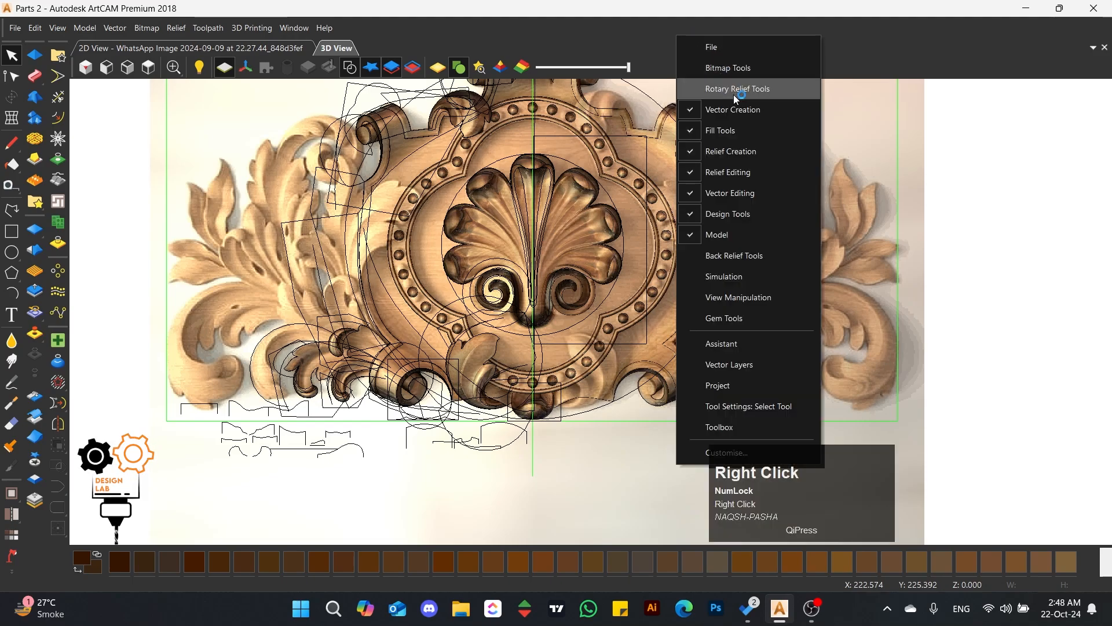
click(698, 386)
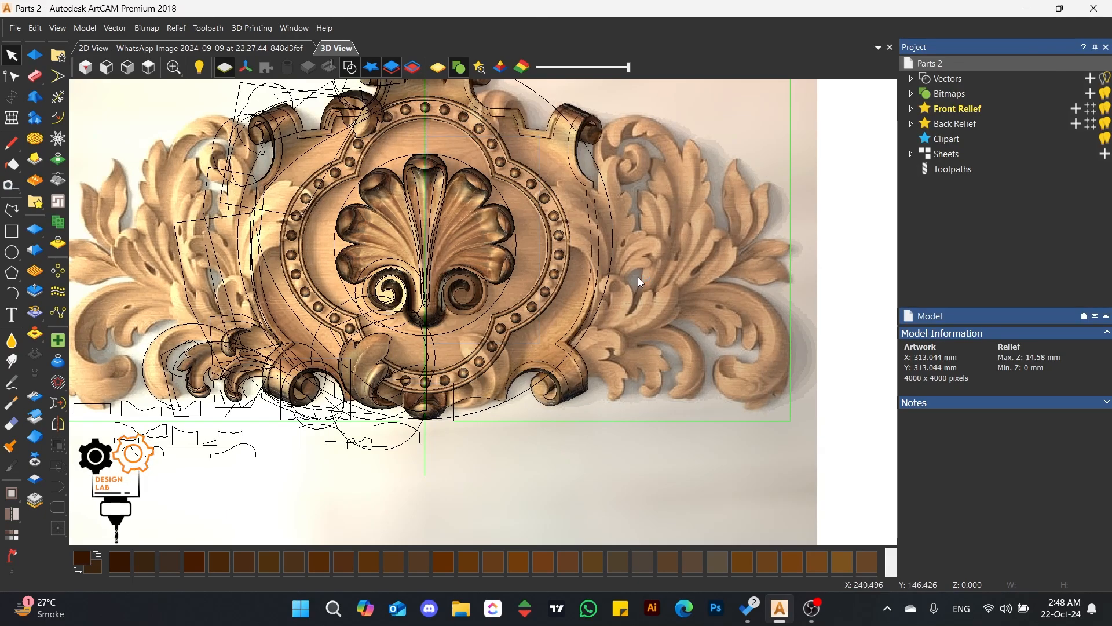
click(1100, 55)
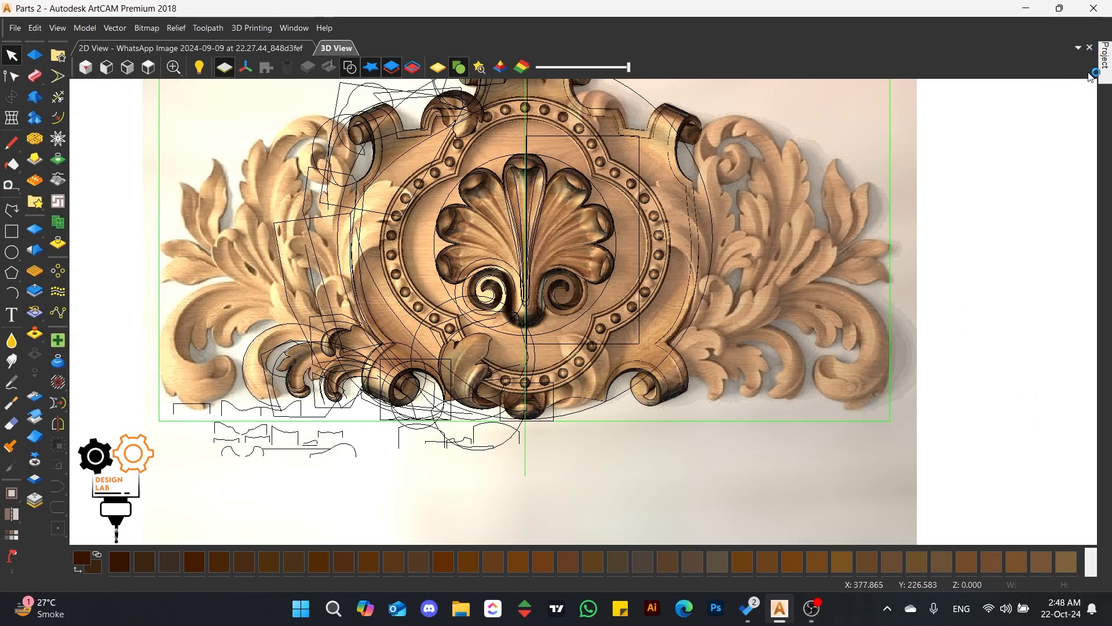
mouse_move(1107, 62)
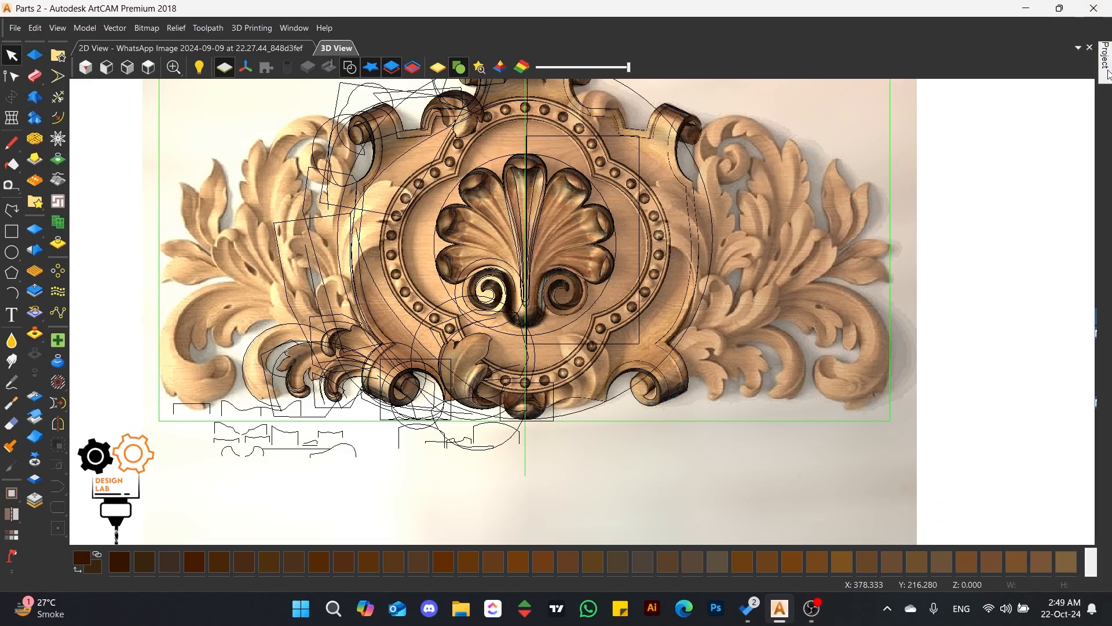
click(1080, 47)
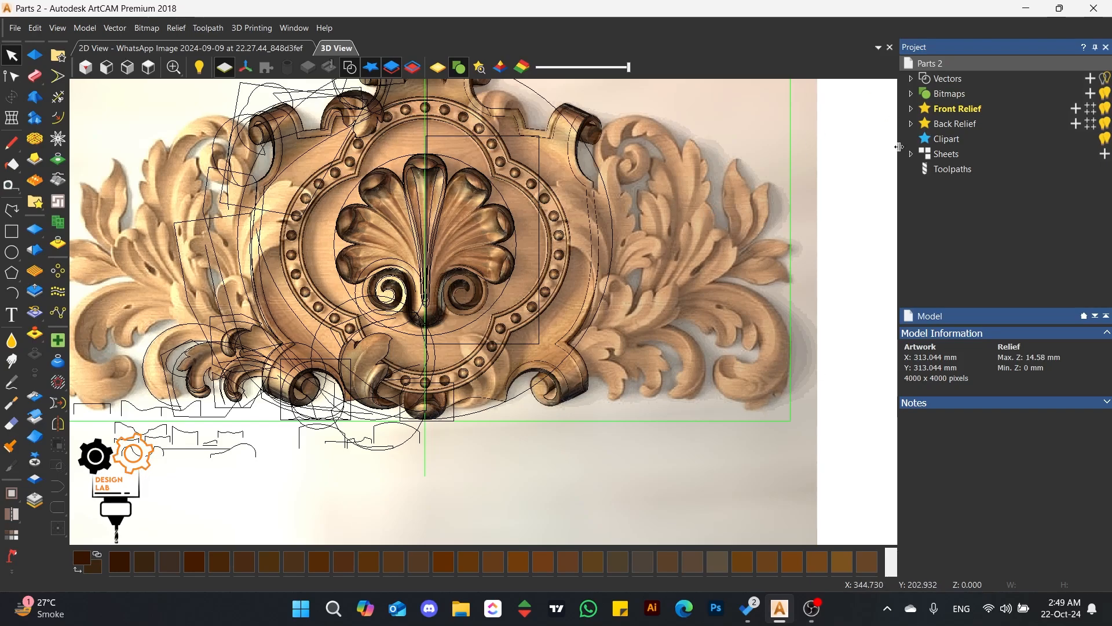
- Examine the two curved vectors around the lower-left leaf by selecting them together, and clear the selection
scroll(665, 350, down, 1)
scroll(258, 259, up, 2)
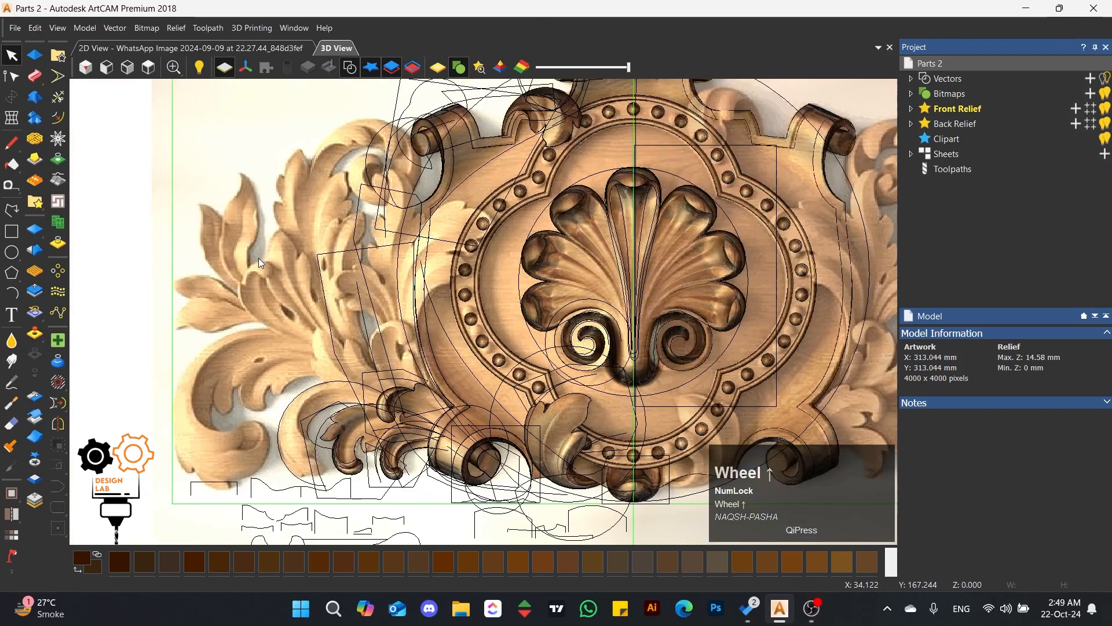
scroll(311, 399, up, 2)
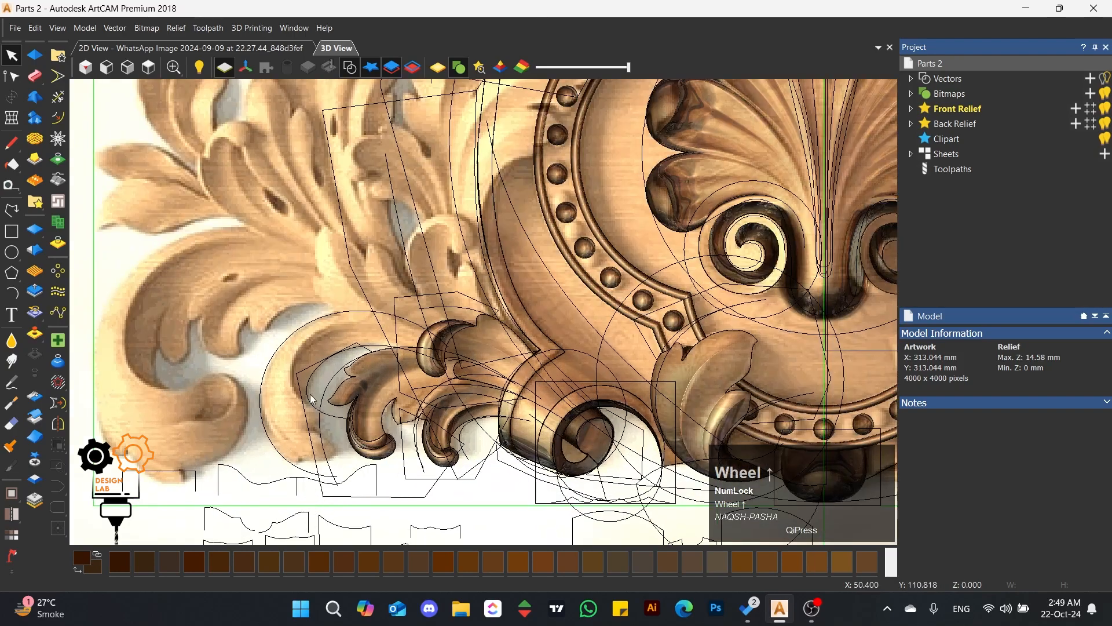
scroll(322, 370, up, 2)
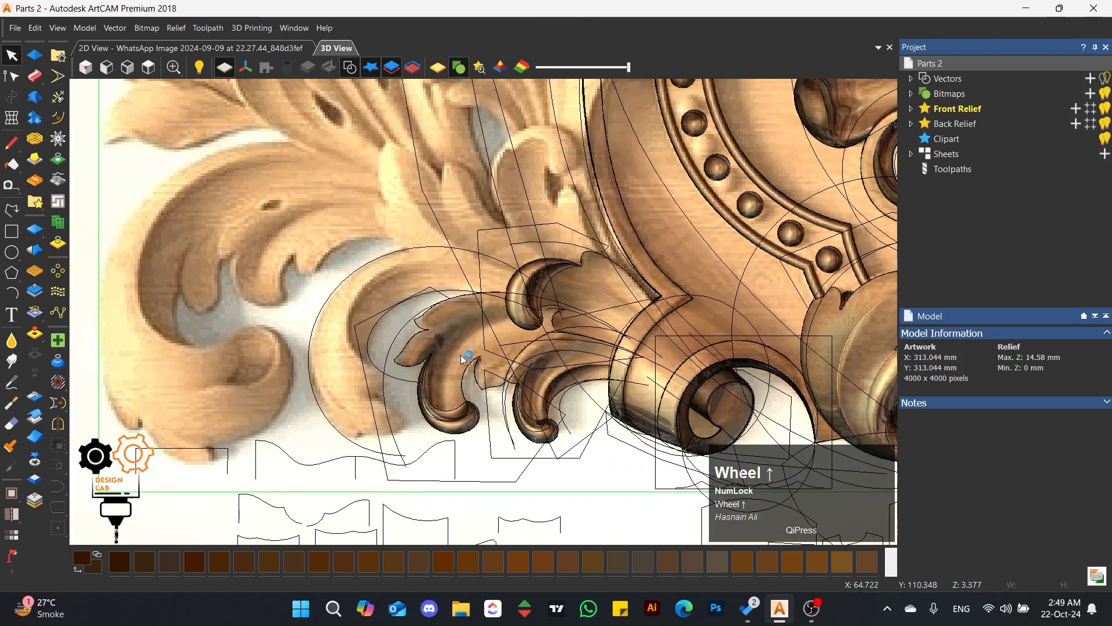
click(362, 345)
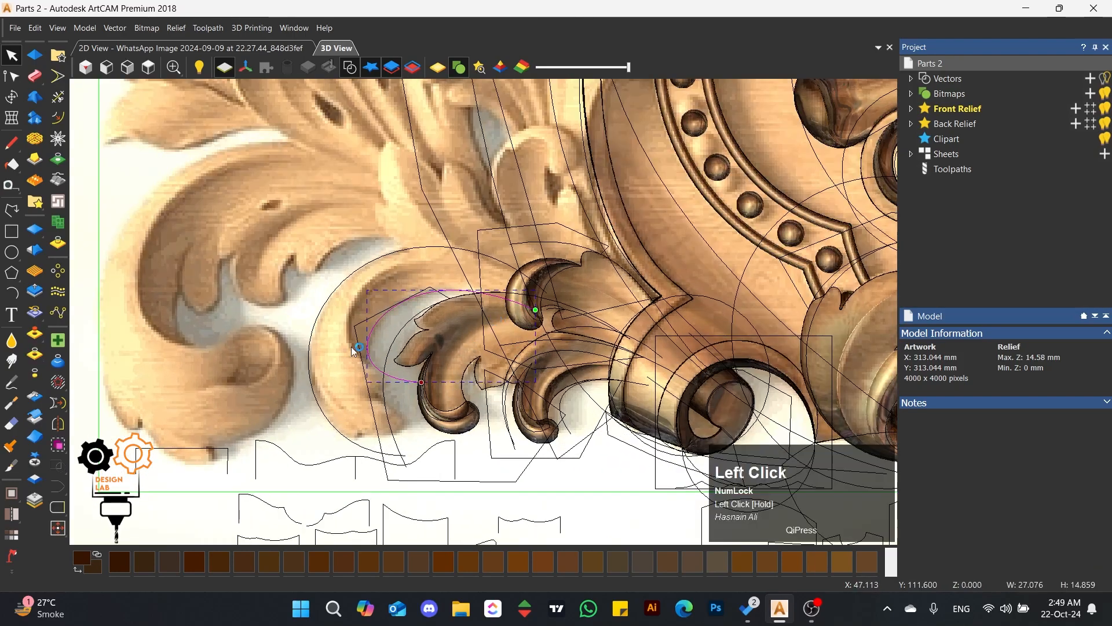
shift+click(310, 340)
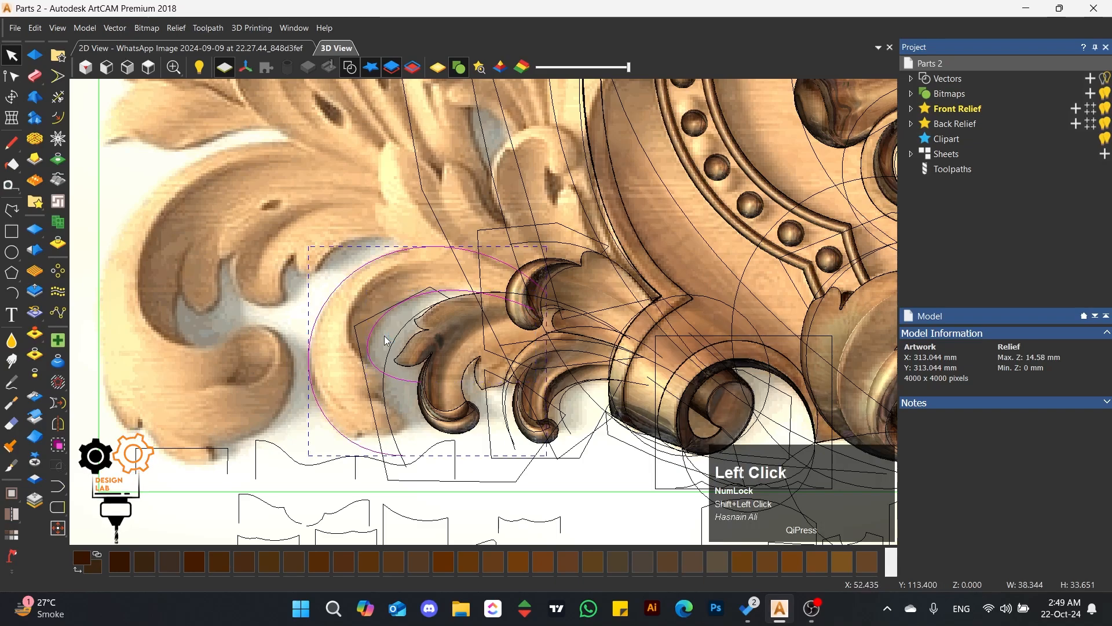
click(201, 282)
- Draw a rectangle about 11.7 by 5.8 mm in the gap of the lower-left leaf and remove its bottom span
click(11, 231)
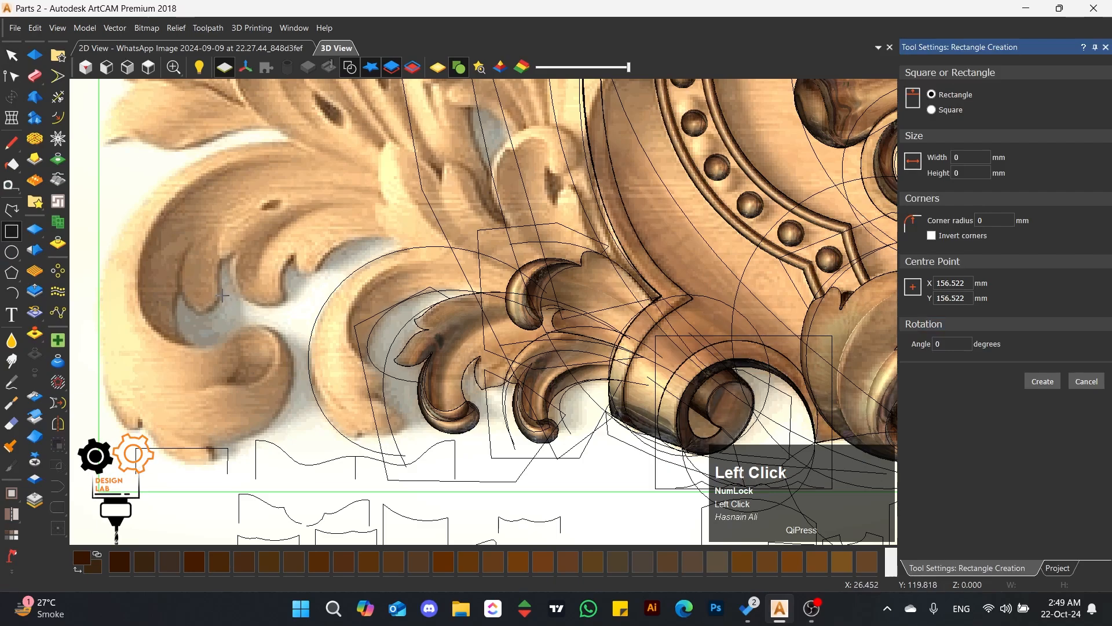
drag(211, 290, 284, 325)
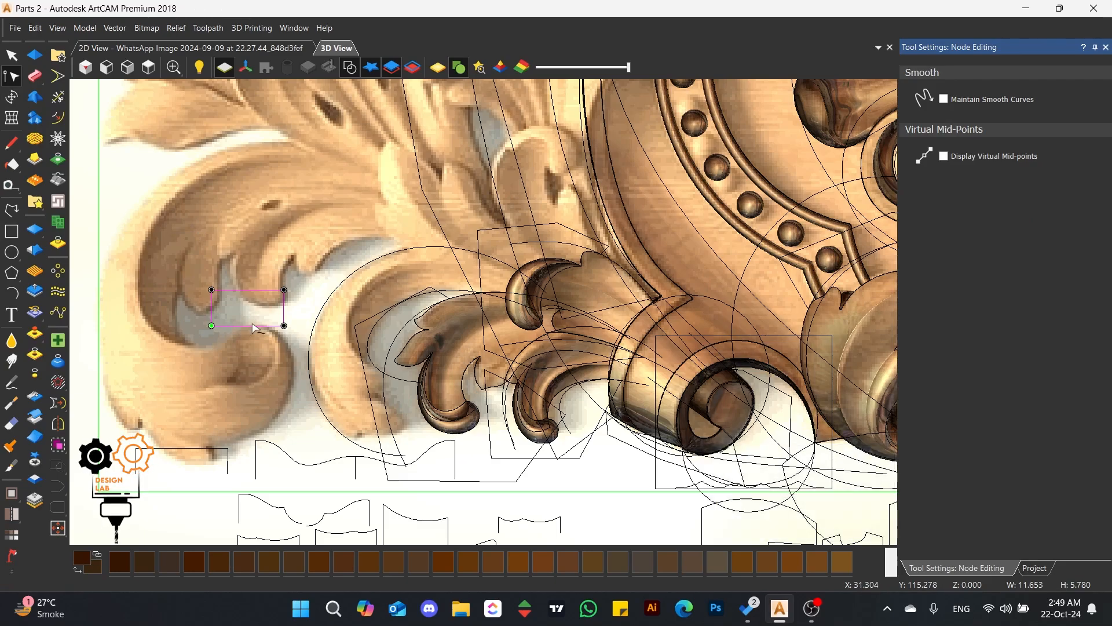
key(r)
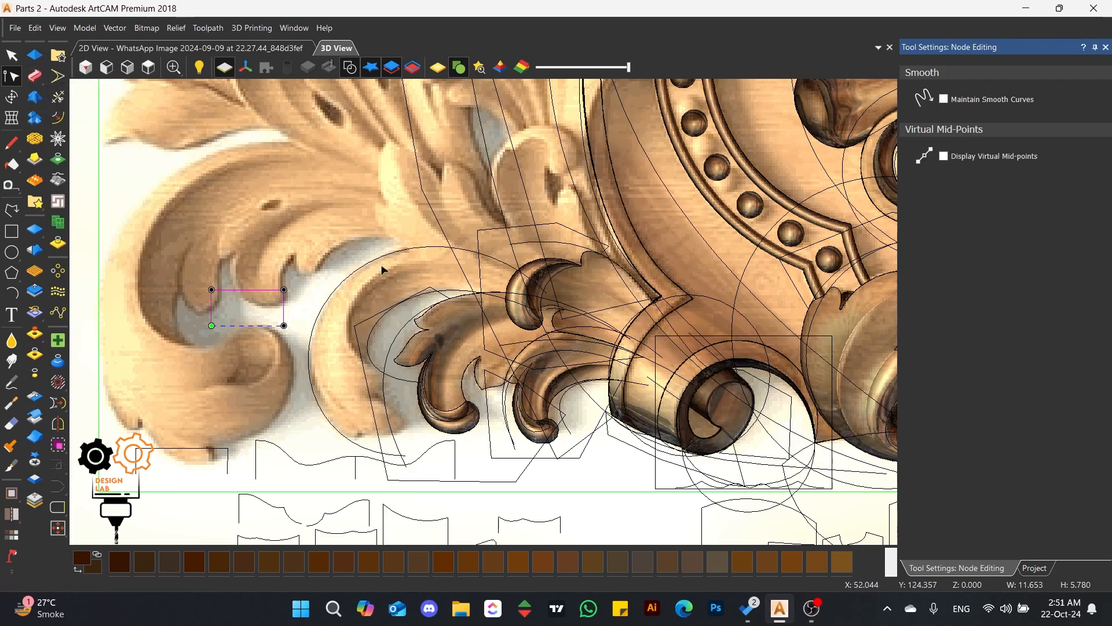
- Delete the open rectangle's upper-left node and turn the resulting diagonal span into an outward-bulging arc
scroll(400, 284, down, 1)
scroll(427, 308, up, 1)
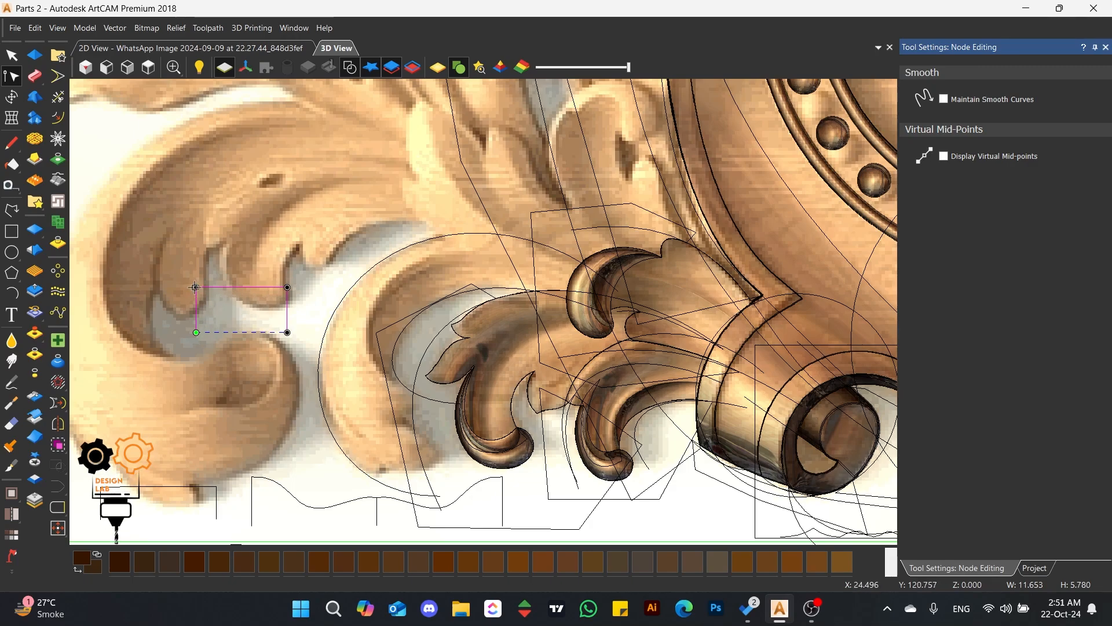
key(d)
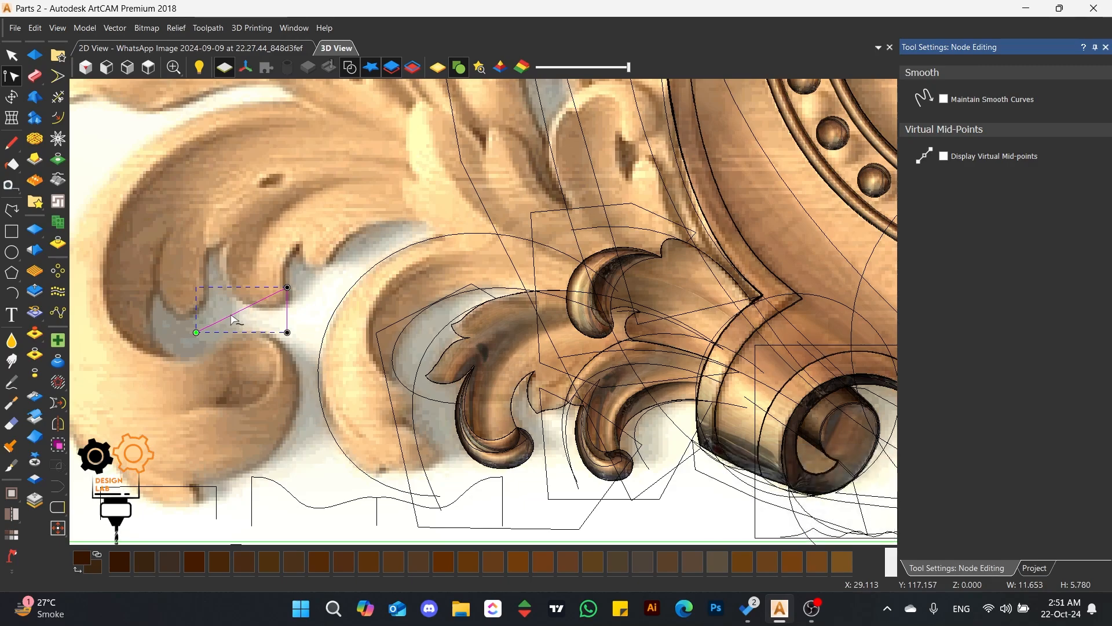
key(a)
drag(219, 266, 249, 295)
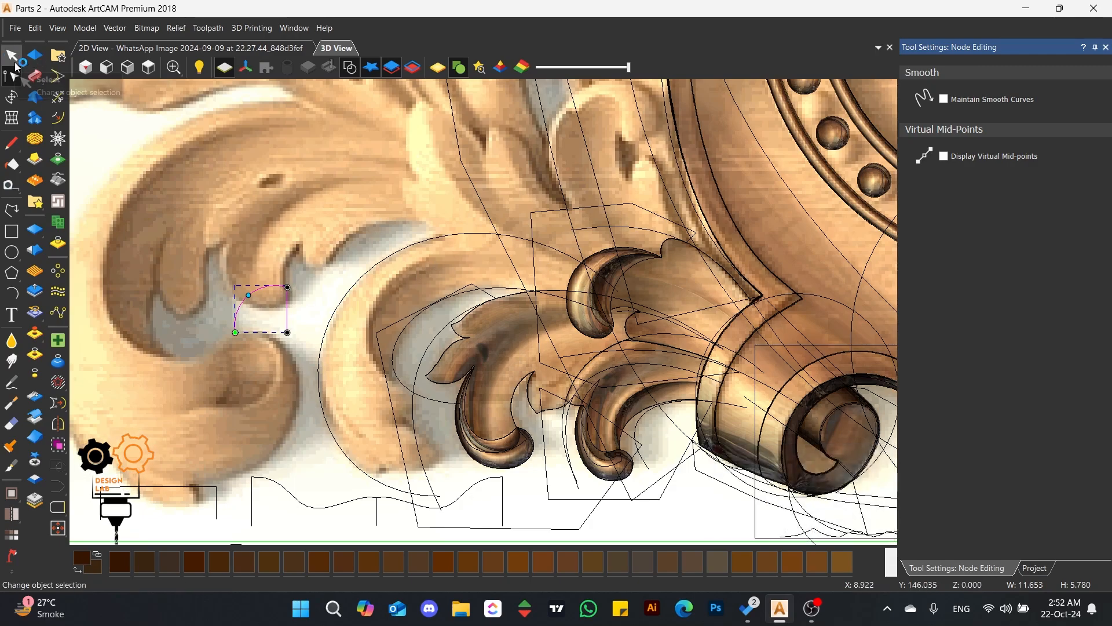
- Place a copy of the arched open vector just to its left, inside the leaf's scroll
click(292, 363)
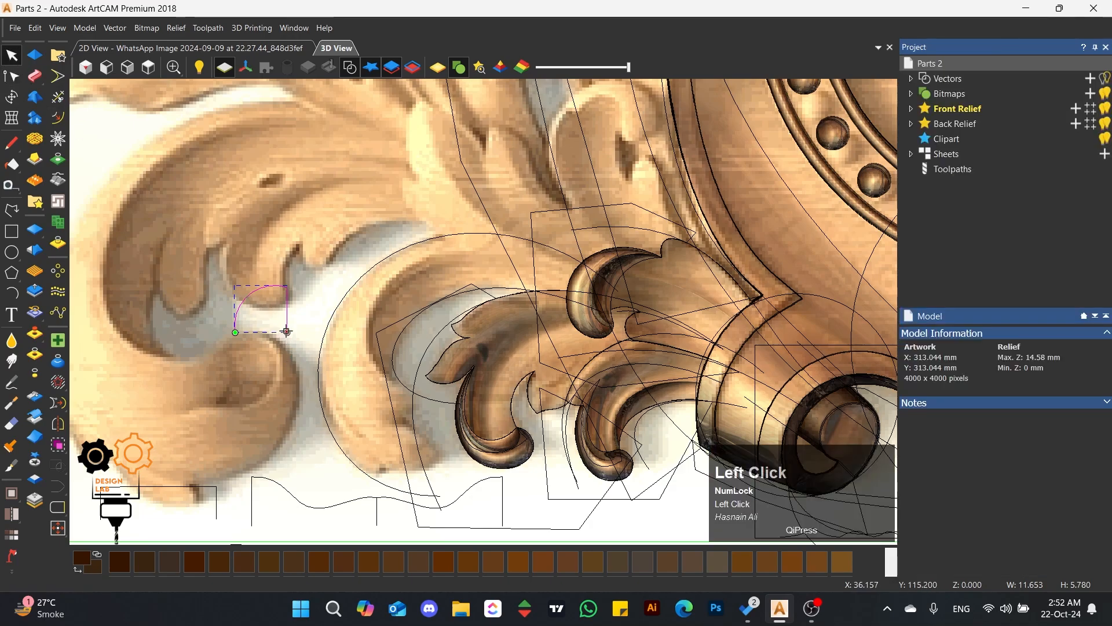
drag(286, 331, 206, 335)
- Reshape the copied vector by moving its top node inward, adjusting its left arc and bending its right span into an inward arc
click(11, 76)
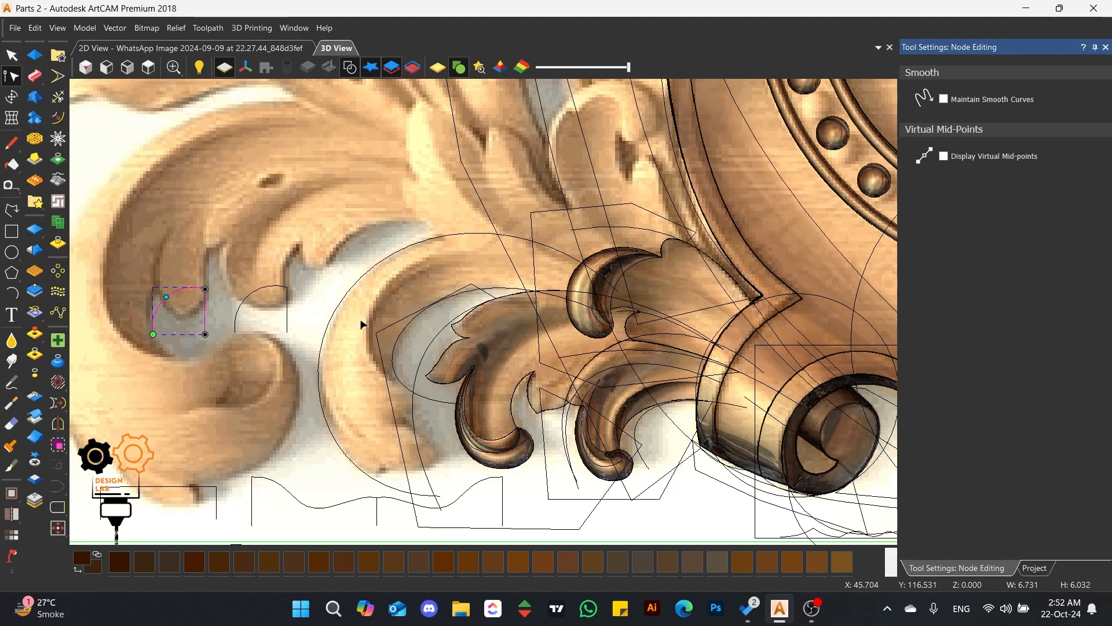
drag(204, 289, 185, 295)
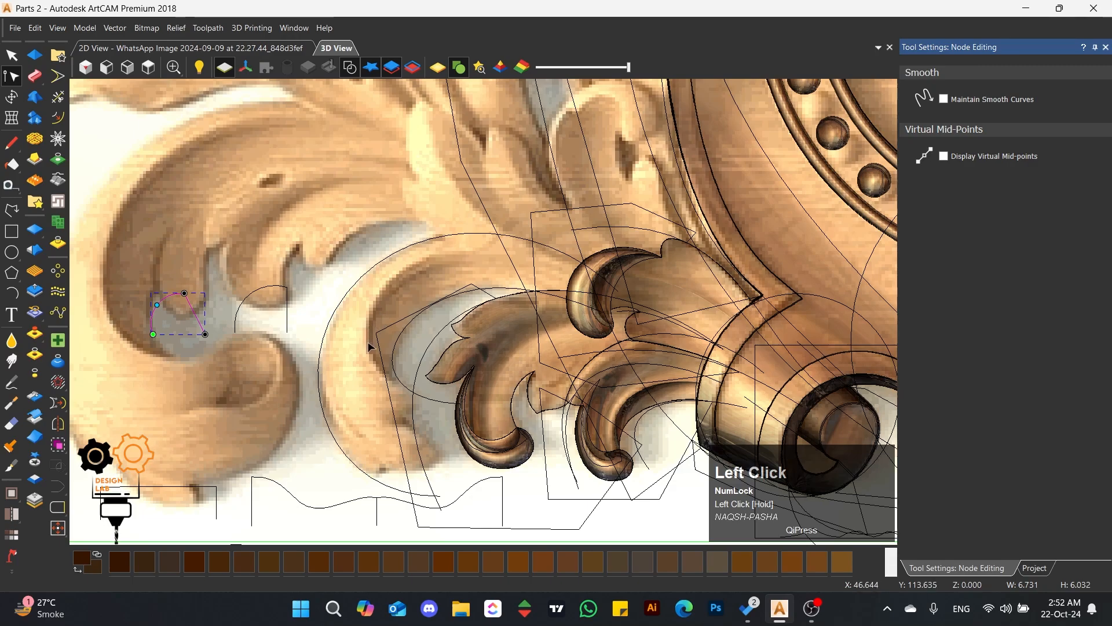
click(161, 308)
drag(161, 309, 158, 310)
key(a)
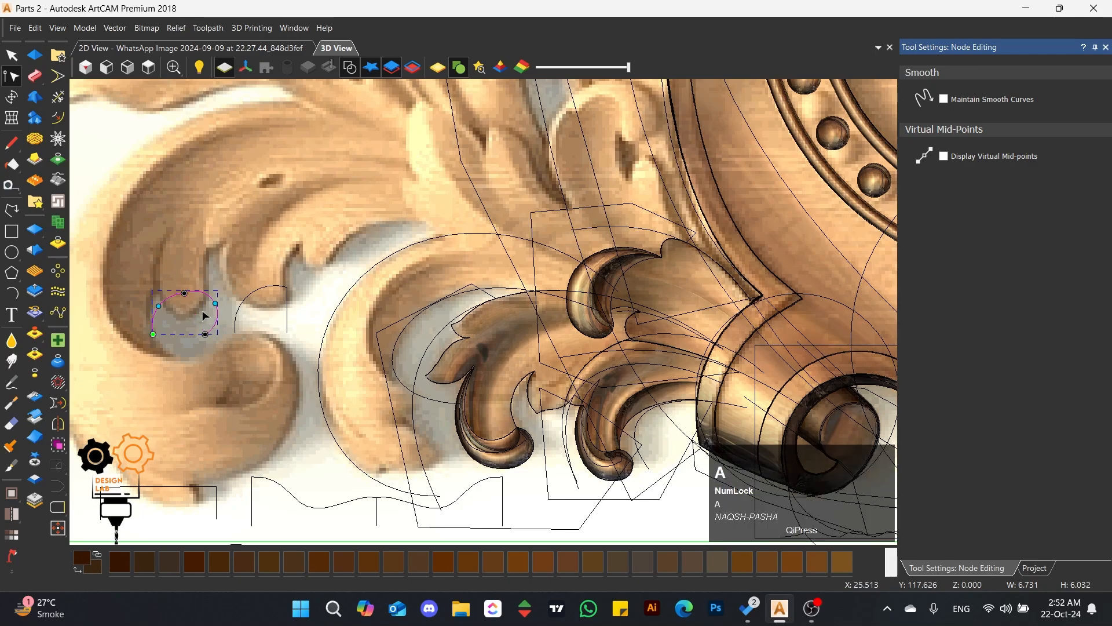
drag(216, 303, 189, 322)
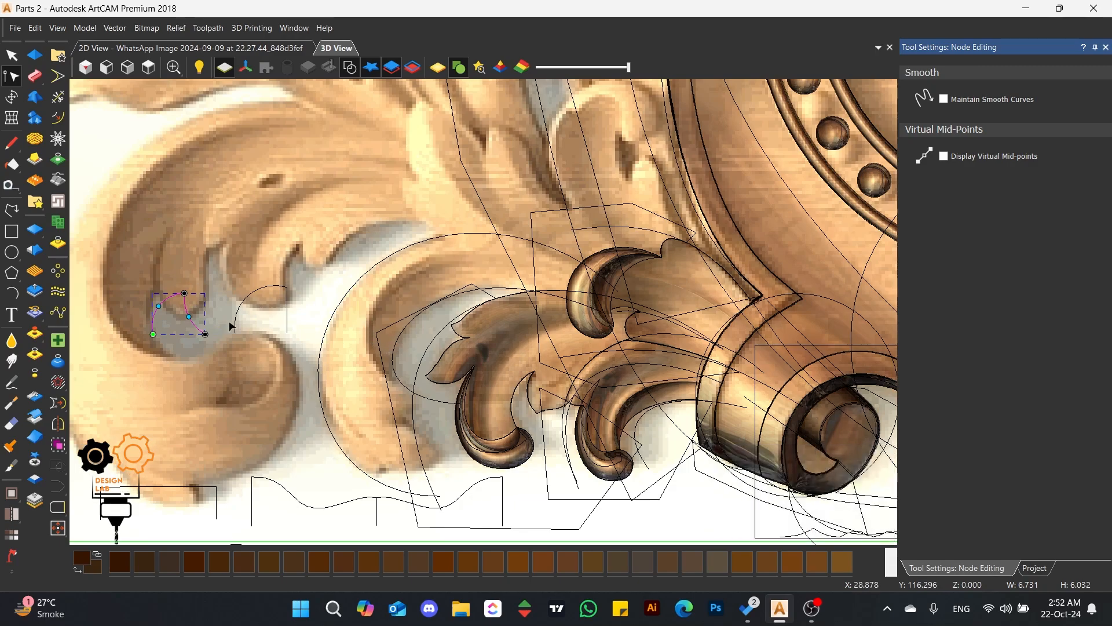
- Move the reshaped vector with all its nodes down onto the leaf's lower scroll and select only its top node
scroll(212, 324, up, 2)
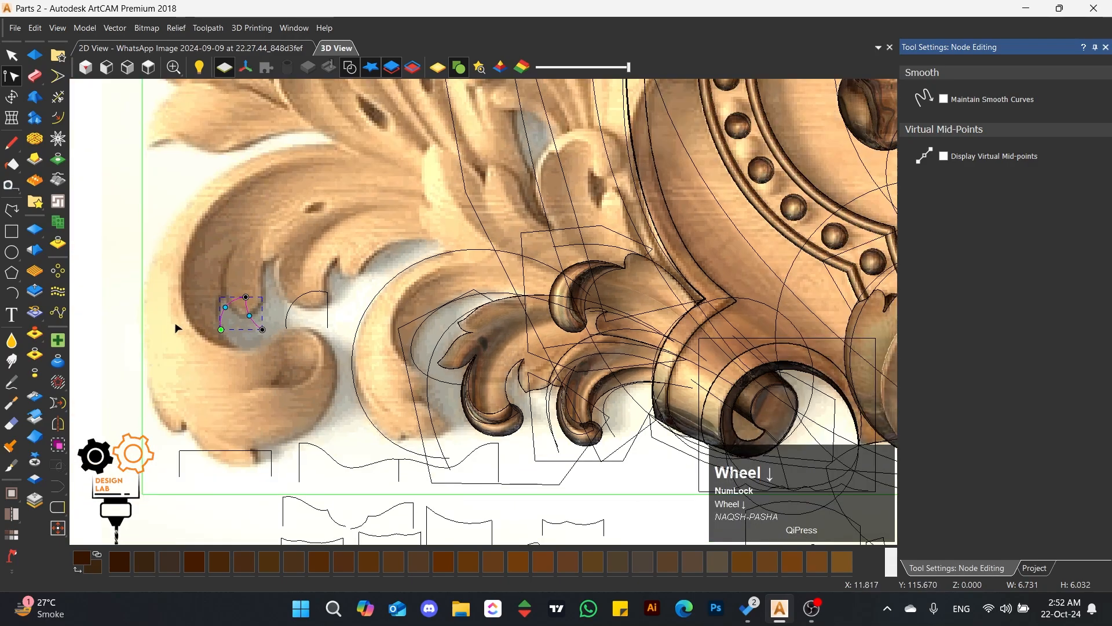
drag(235, 334, 195, 409)
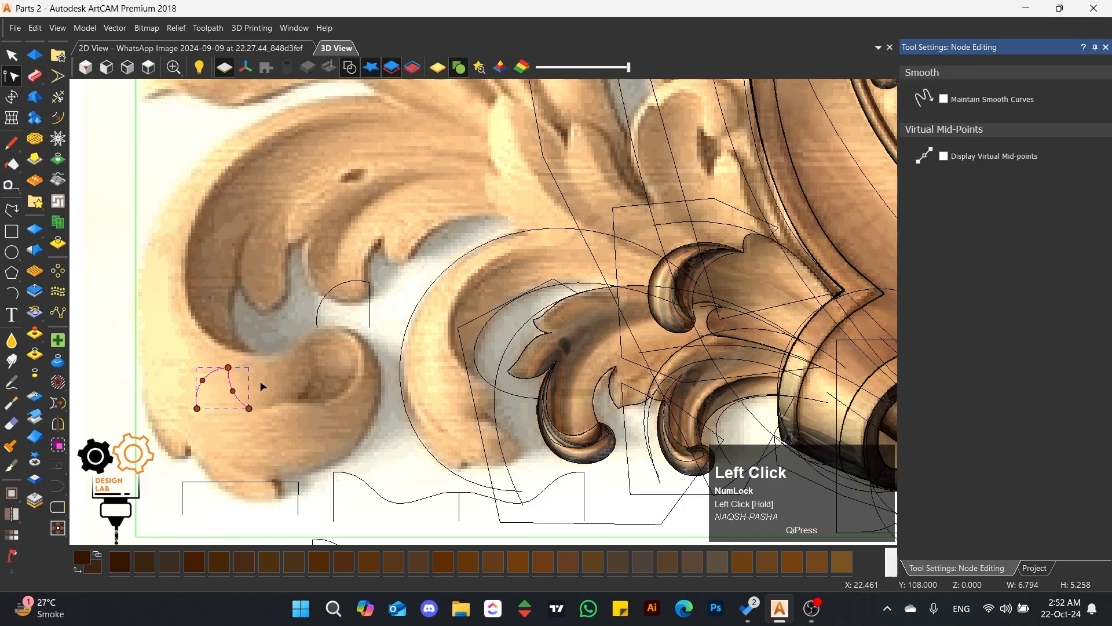
click(259, 384)
click(233, 395)
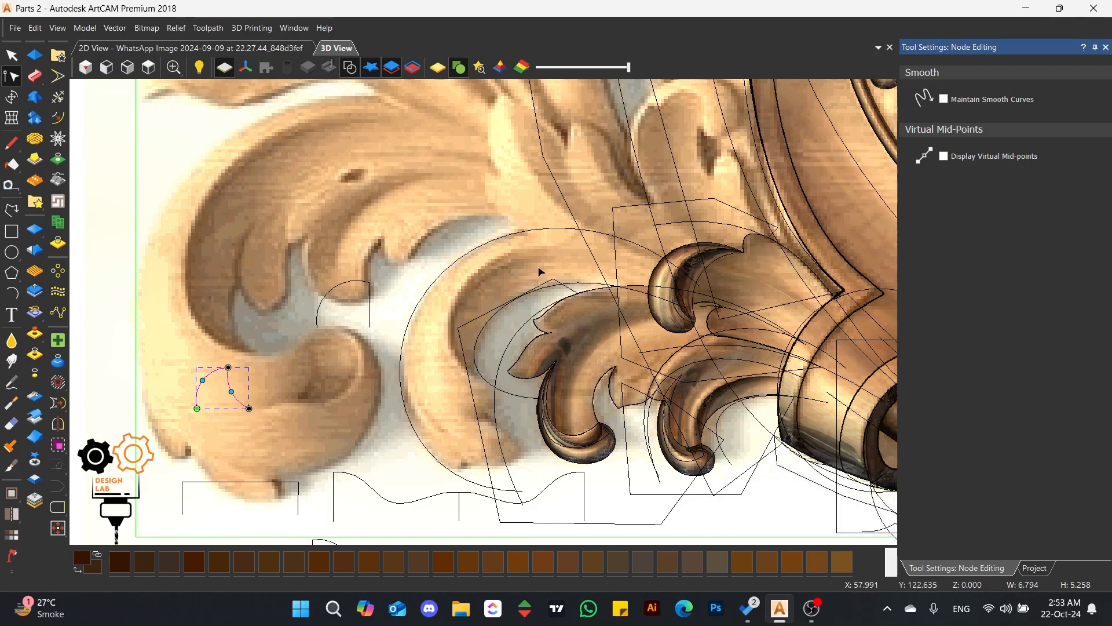
drag(294, 361, 223, 389)
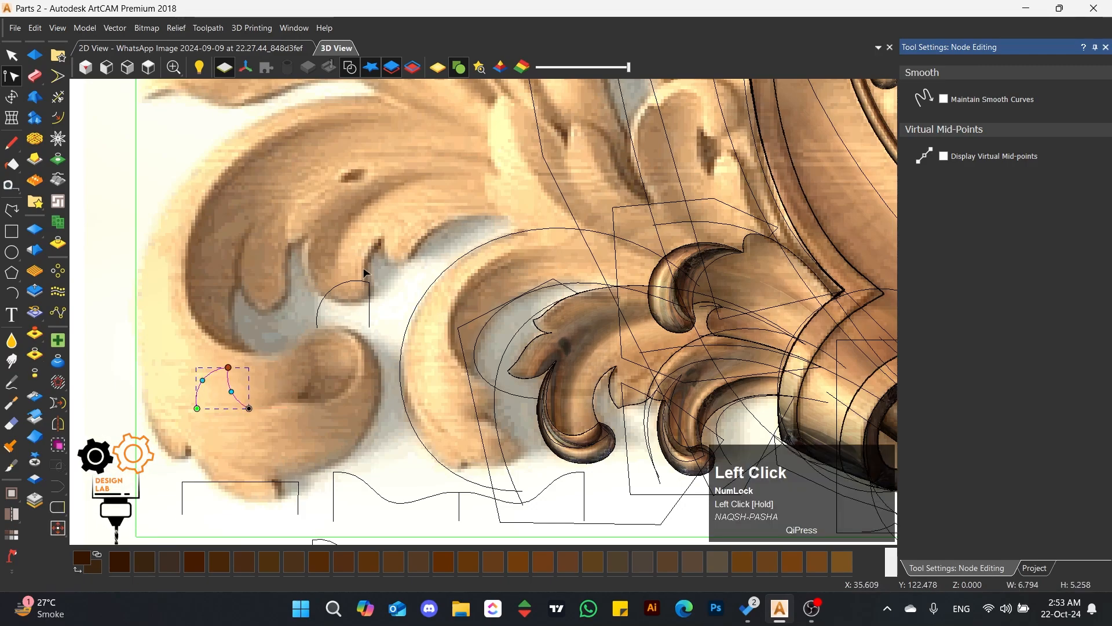
- Place a copy of the reshaped crescent vector just to its right on the leaf's lower scroll
drag(374, 262, 308, 312)
drag(257, 355, 189, 398)
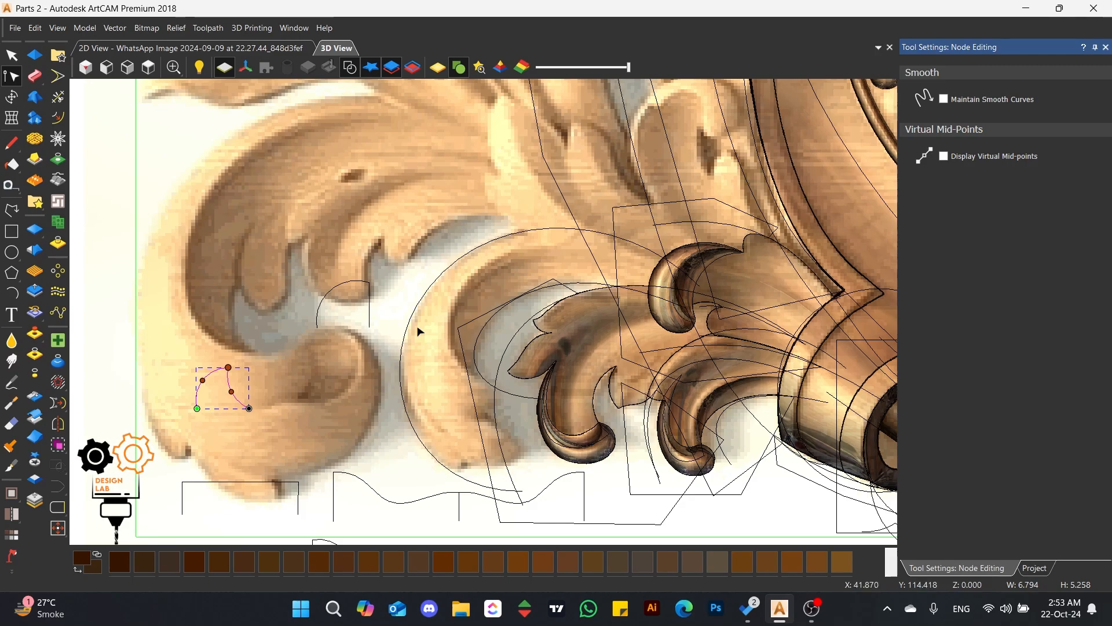
click(11, 55)
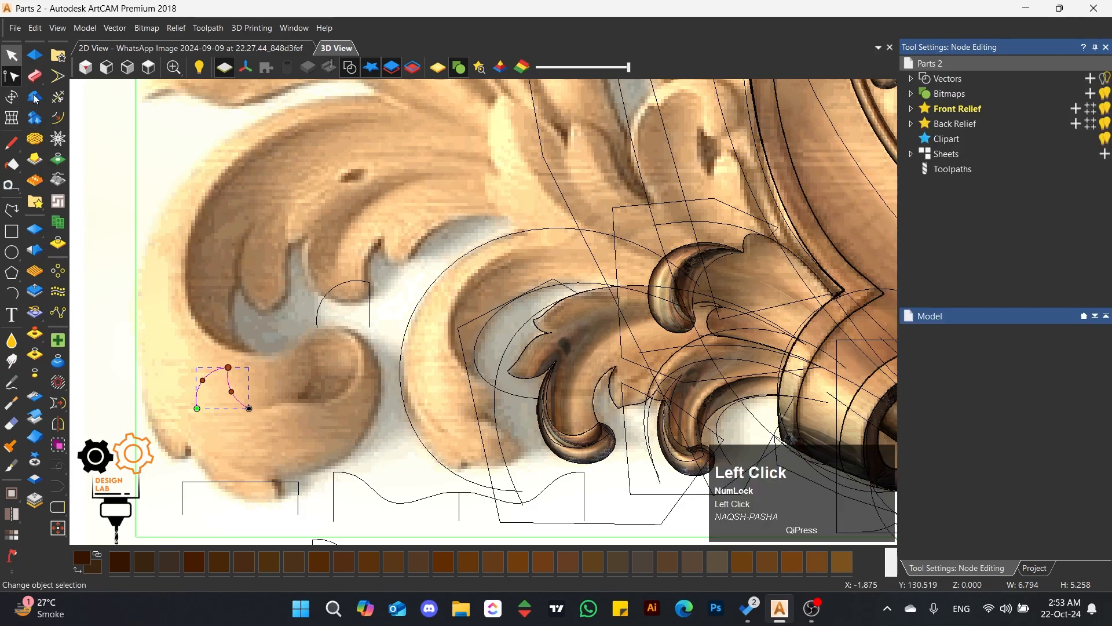
drag(250, 410, 318, 409)
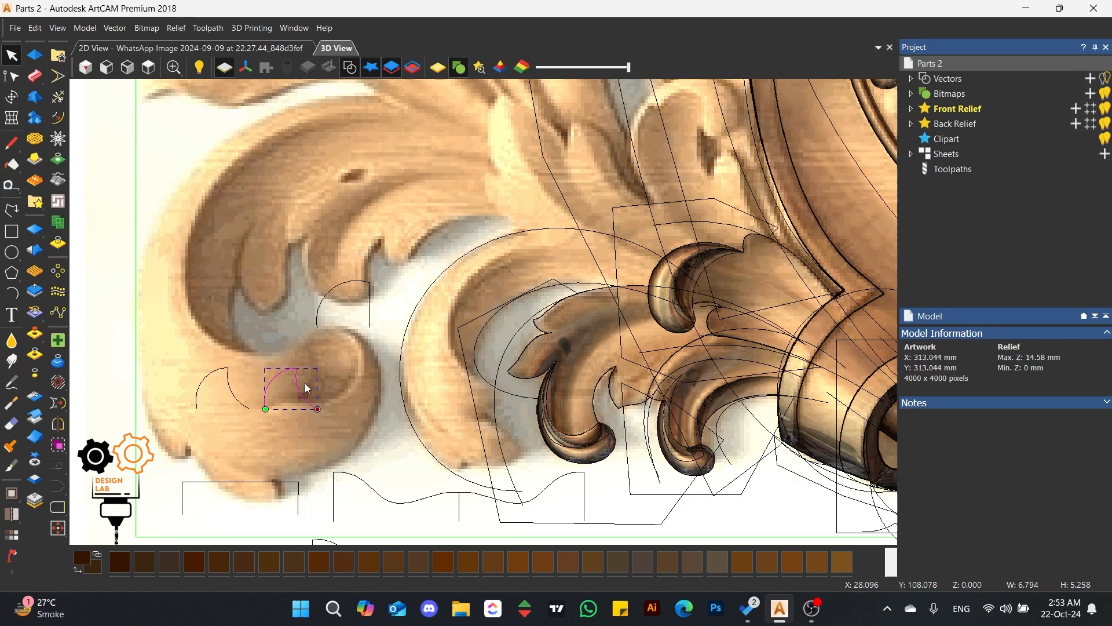
- Insert a node high on the copy's right span, shift it slightly outward, and convert the short span above it to a straight line
click(11, 76)
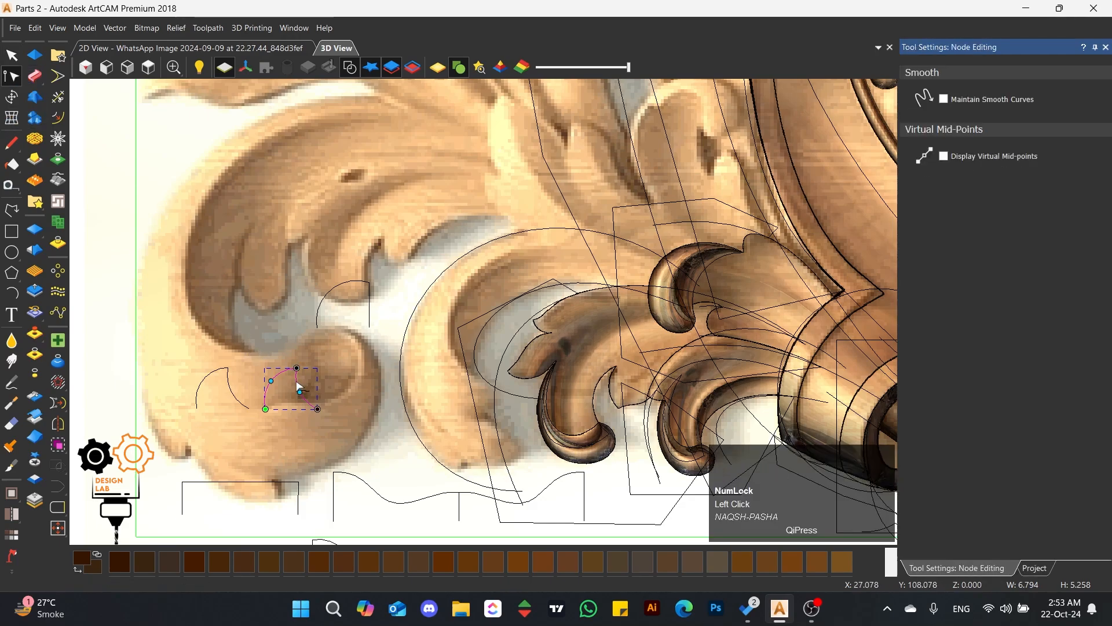
key(i)
drag(297, 382, 302, 381)
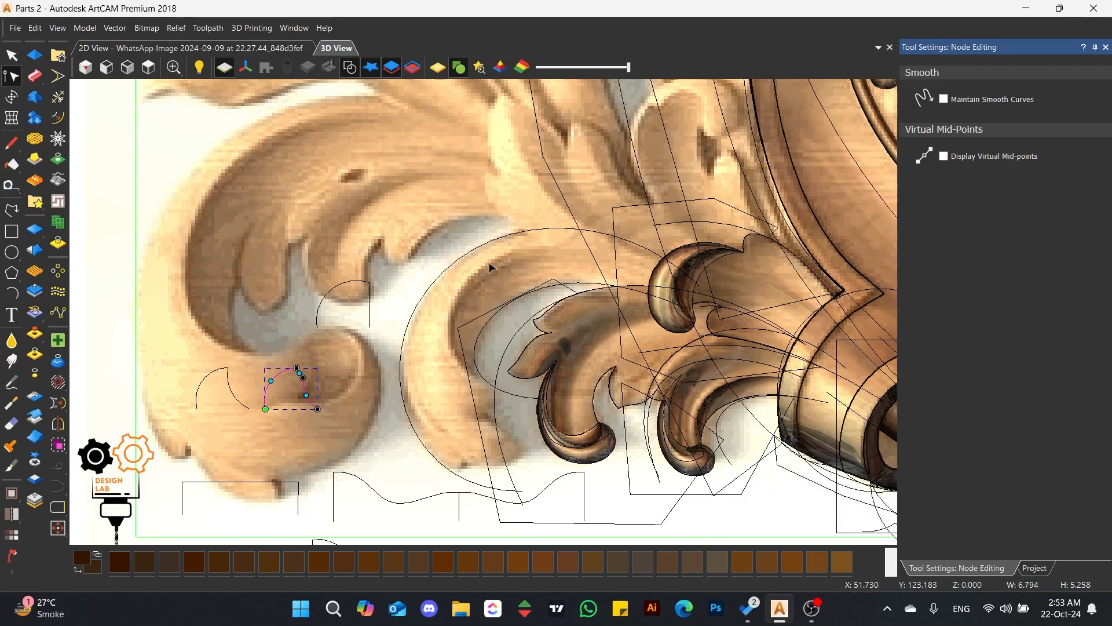
scroll(302, 391, up, 2)
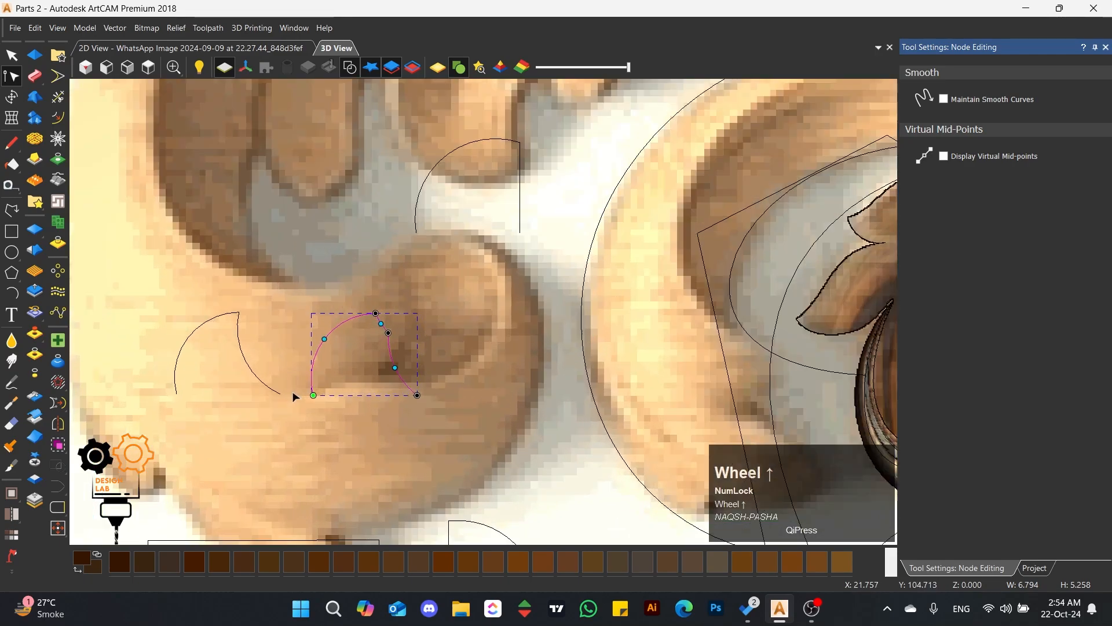
scroll(358, 349, up, 2)
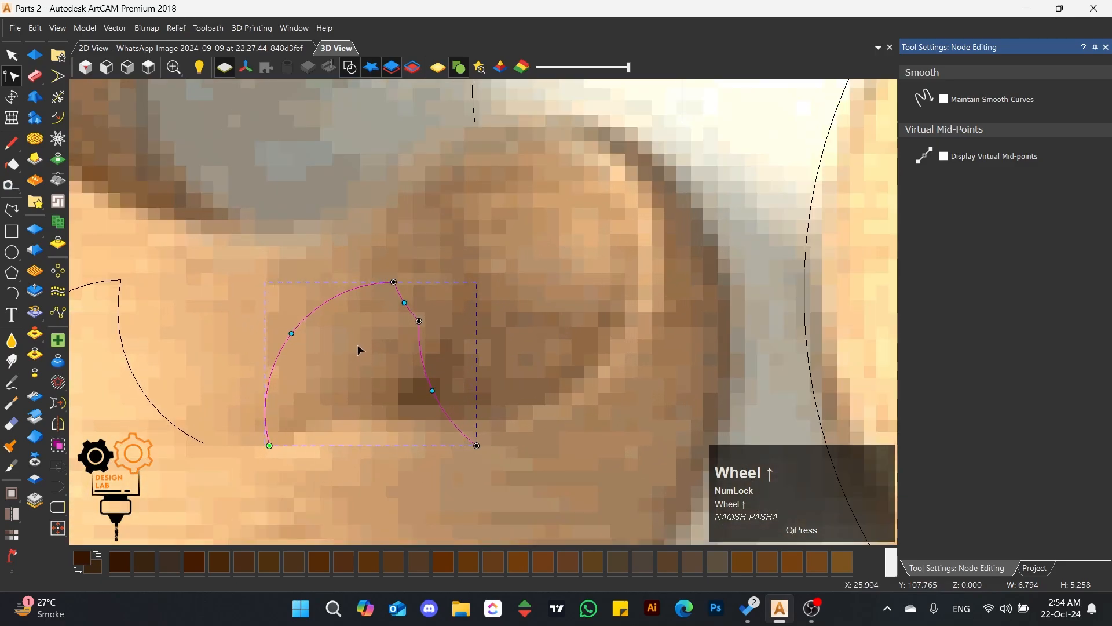
click(405, 302)
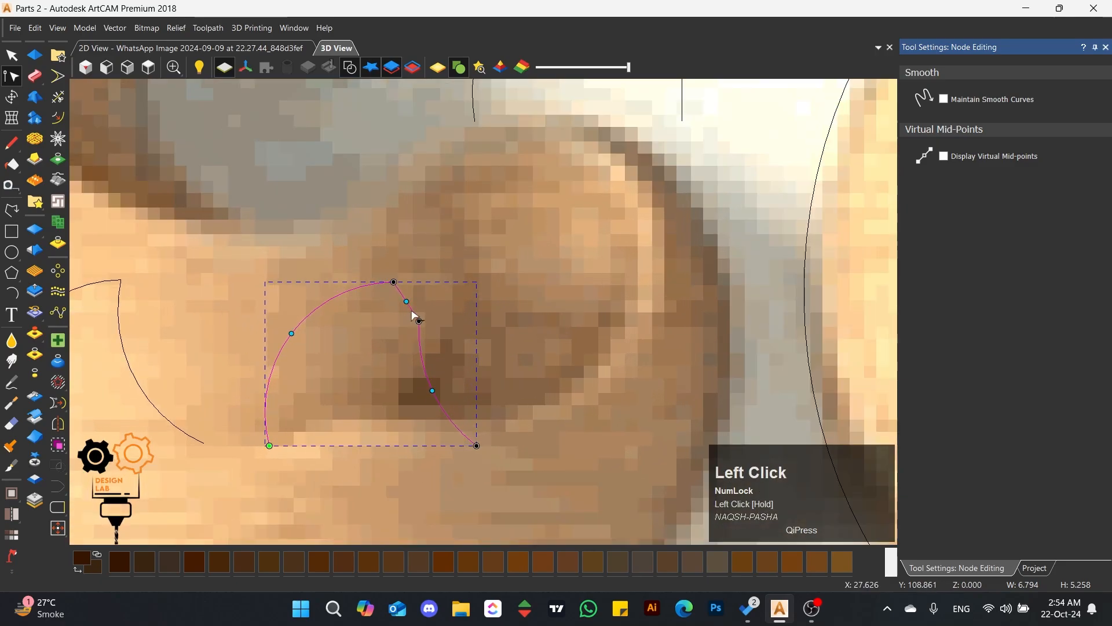
key(l)
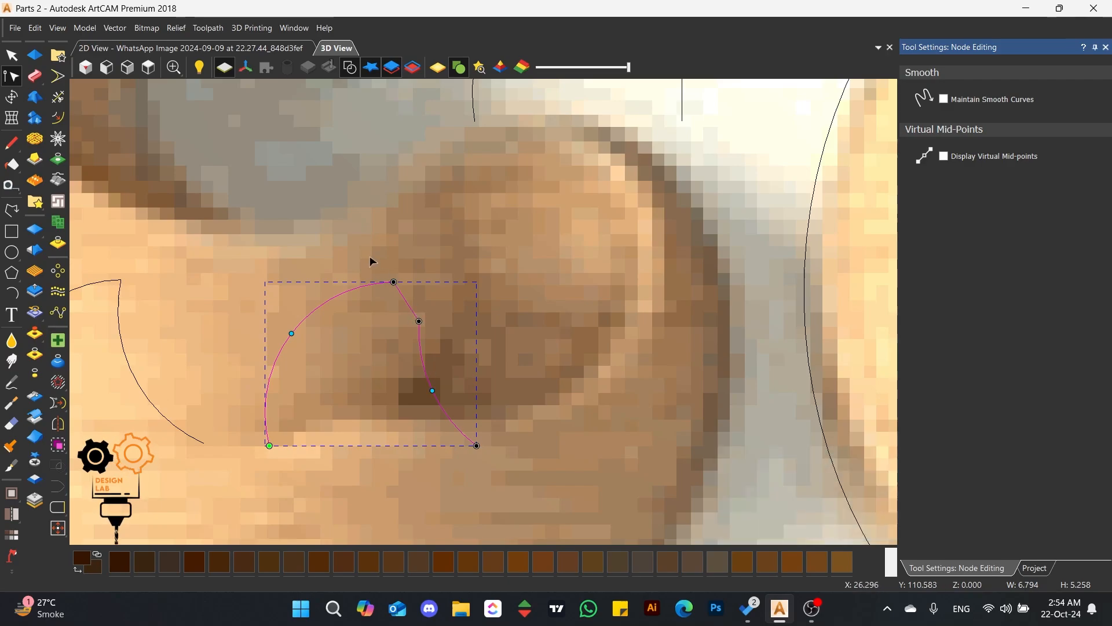
- Lower the copy's top node and inserted node, and bend its lower-right arc further inward
drag(394, 282, 409, 353)
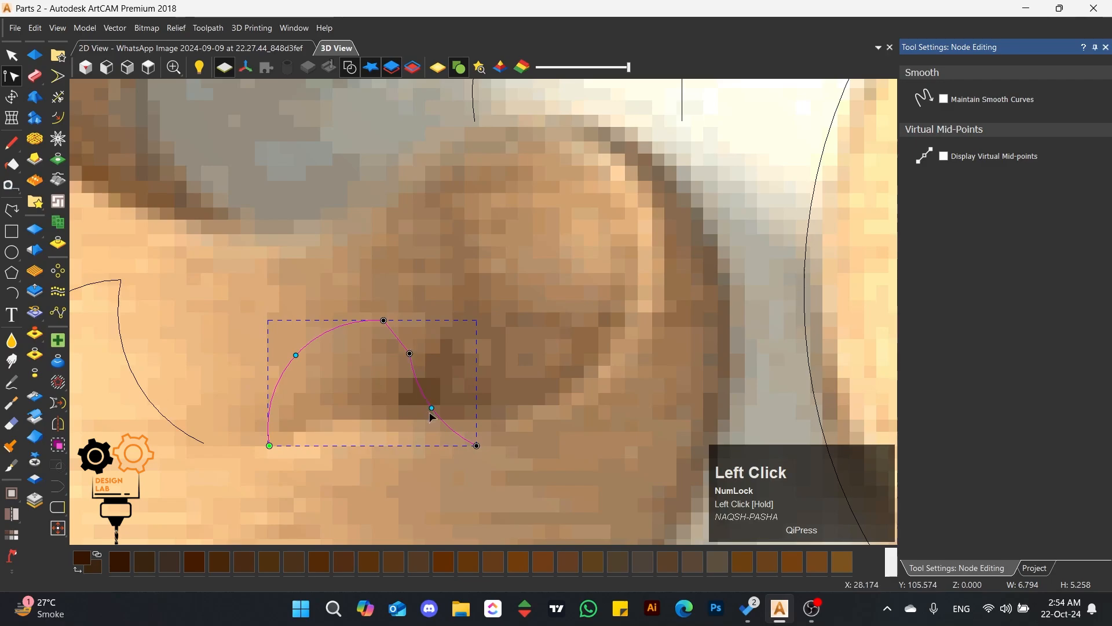
drag(429, 407, 431, 422)
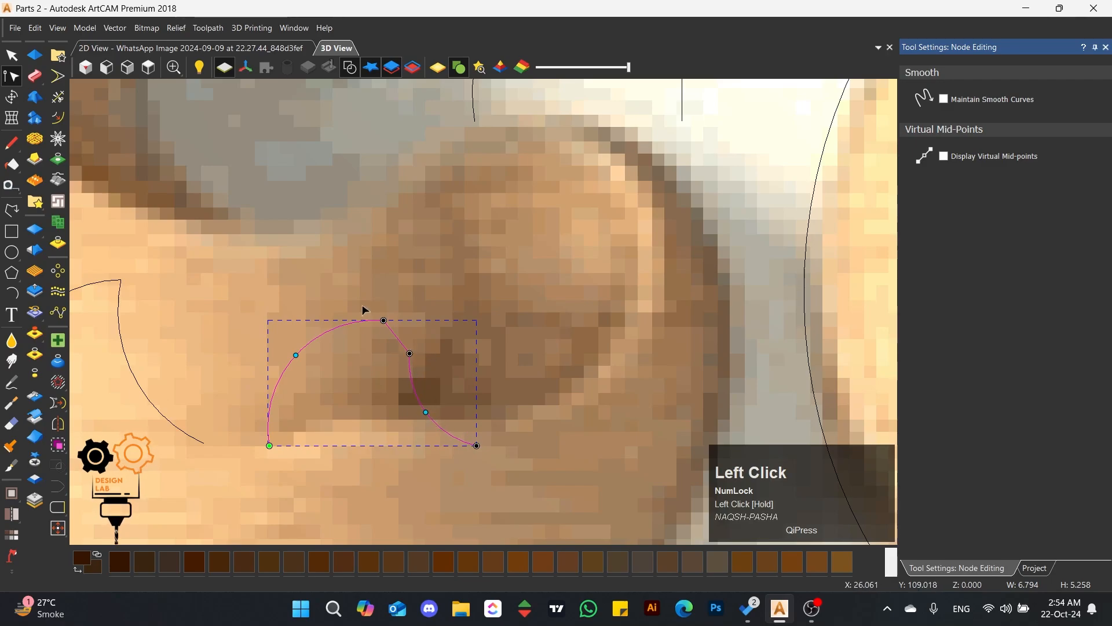
scroll(365, 310, down, 3)
scroll(351, 330, up, 1)
- Overlay the copy on the original crescent, match its inserted node and lower-right arc to it, and shift its top node inward
click(12, 57)
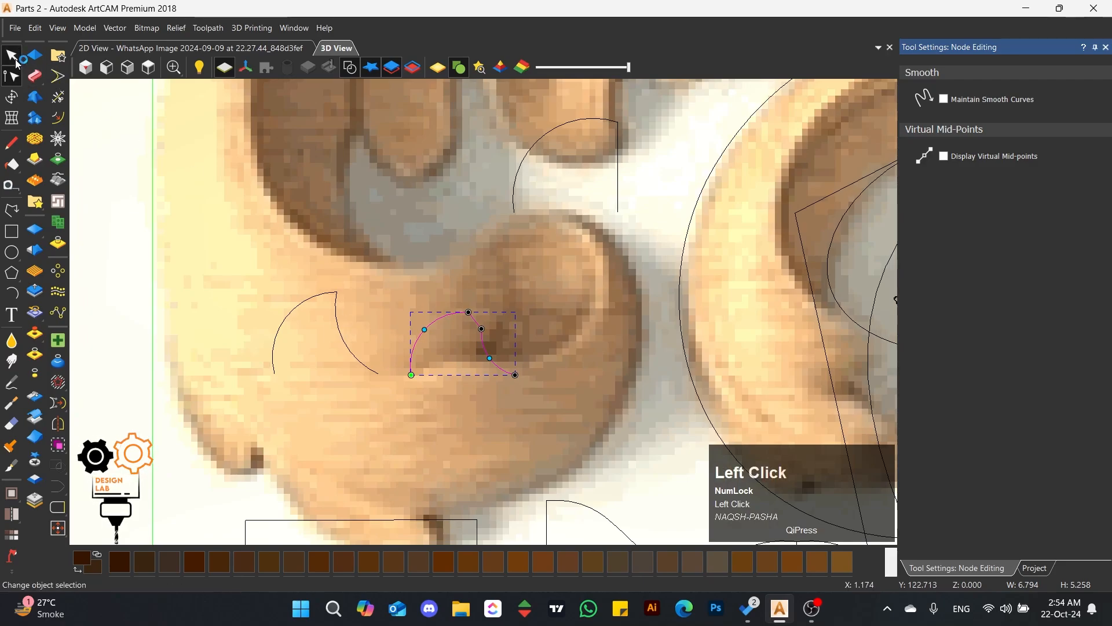
drag(394, 282, 379, 374)
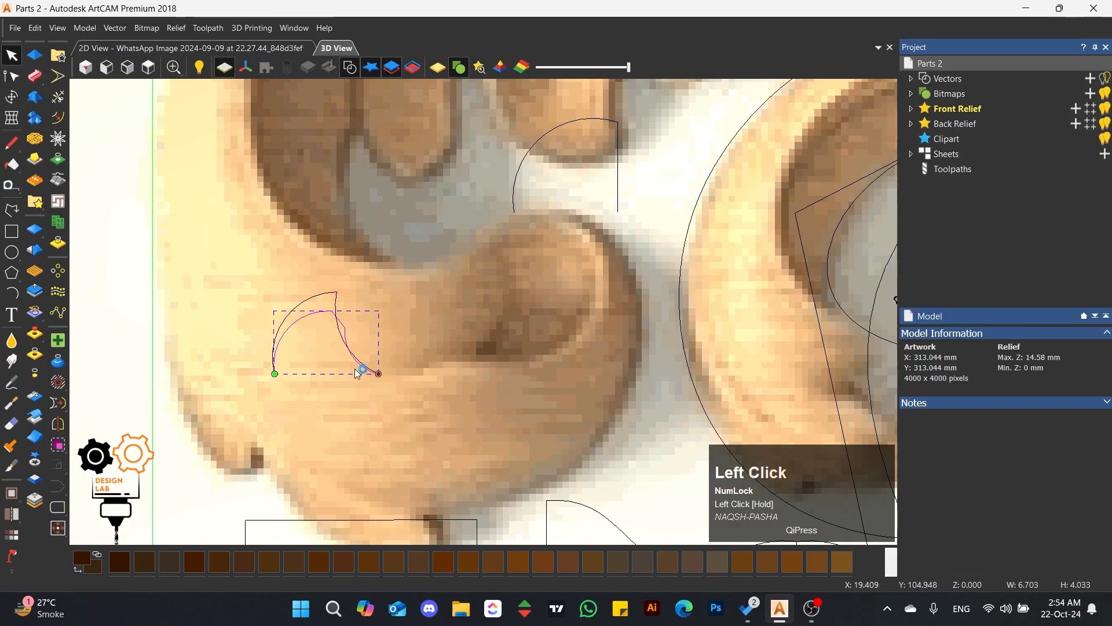
click(57, 118)
scroll(275, 330, up, 3)
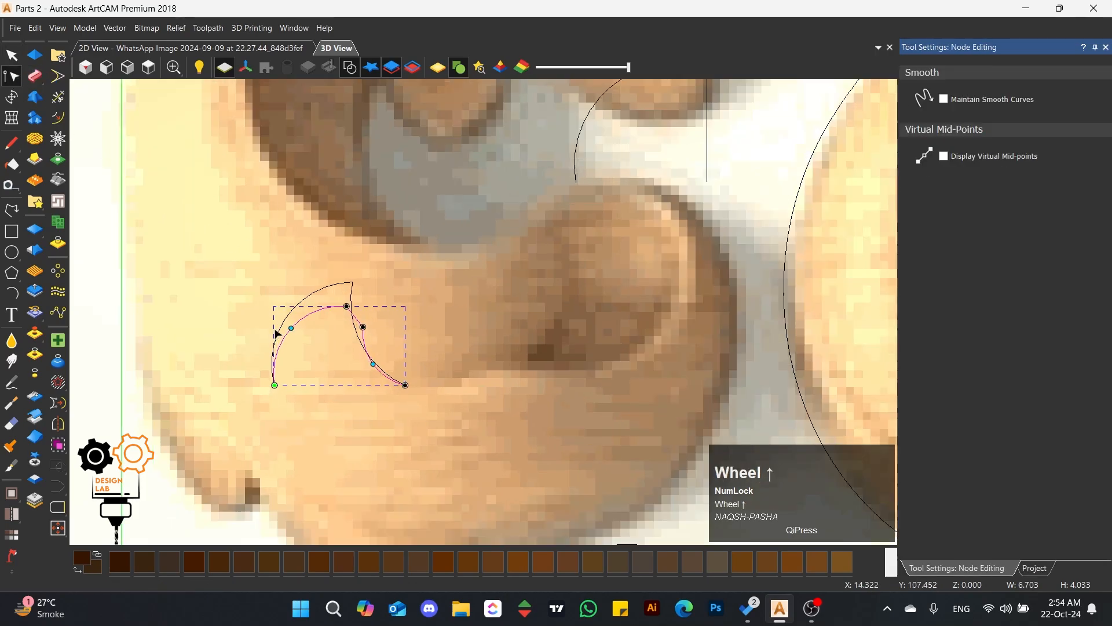
scroll(406, 324, up, 1)
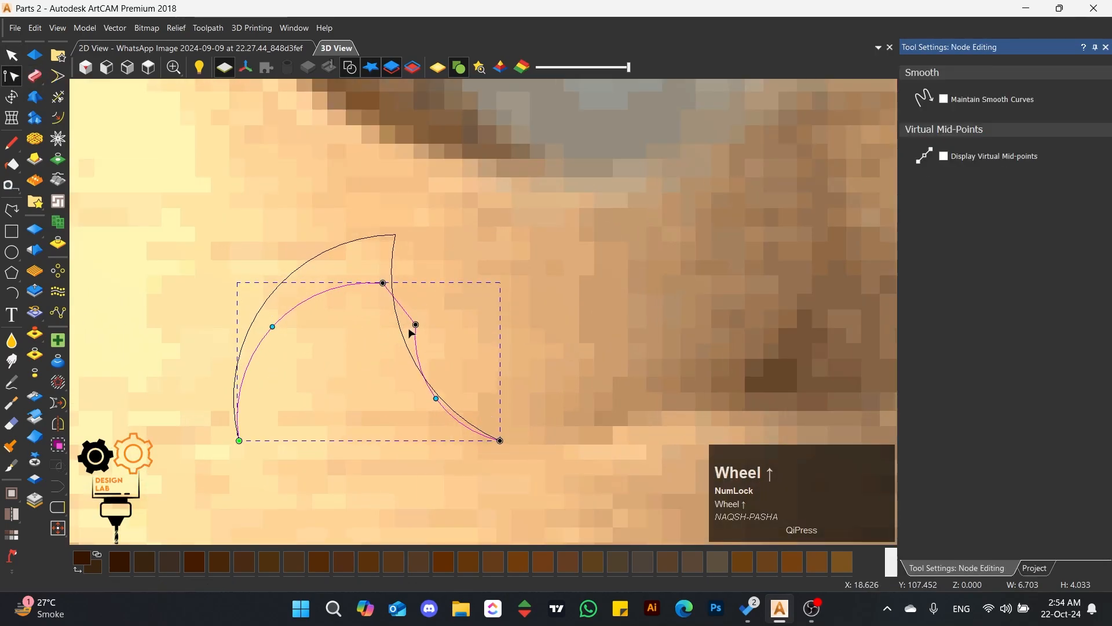
drag(415, 325, 399, 326)
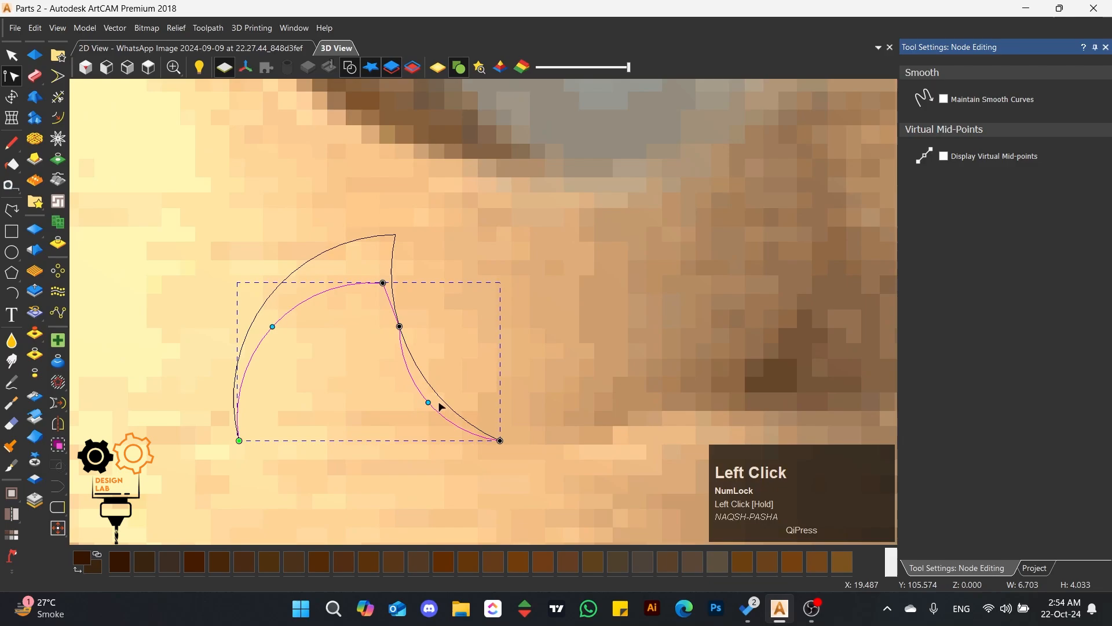
drag(429, 401, 442, 403)
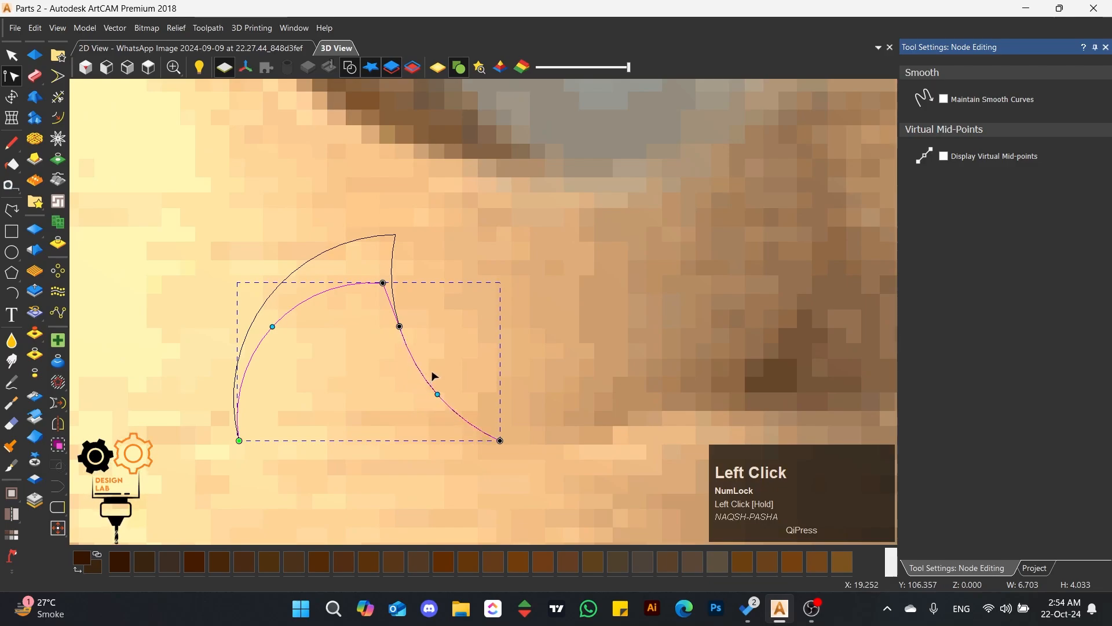
drag(383, 283, 362, 289)
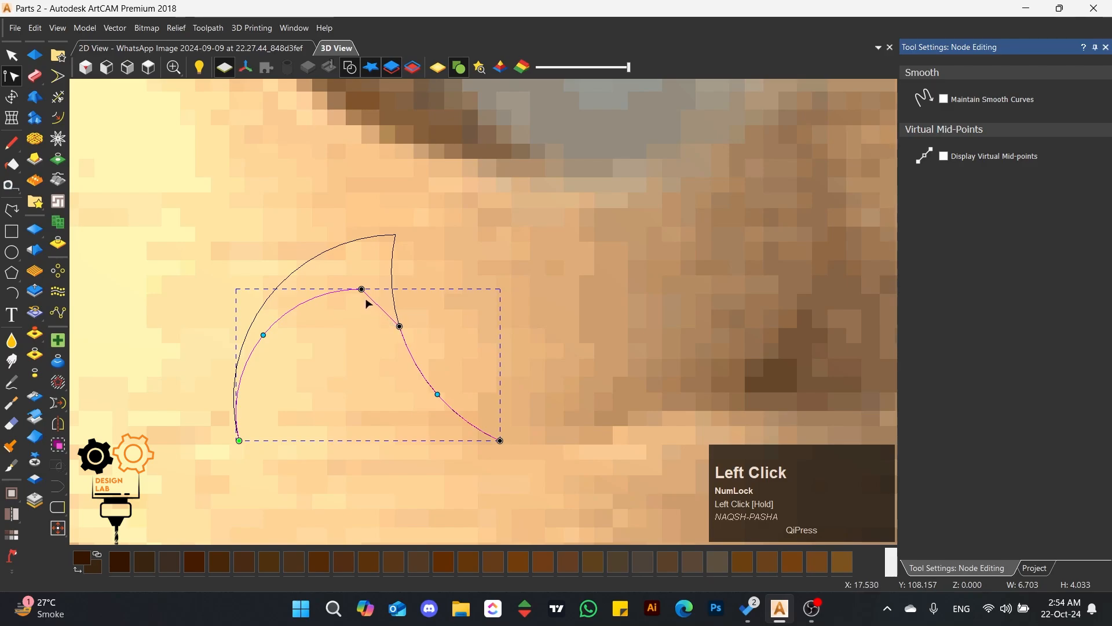
- Stack the three profile vectors, with the adjusted copy below the crescent and the arched open vector above it
scroll(122, 380, down, 5)
key(n)
drag(198, 350, 202, 403)
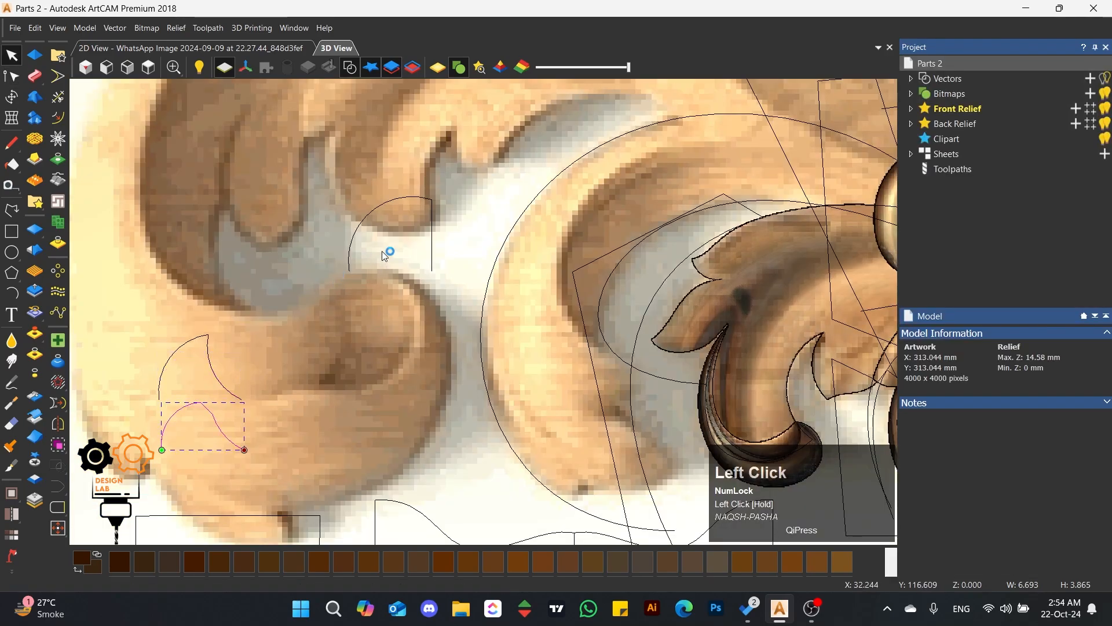
drag(404, 182, 173, 294)
scroll(243, 295, down, 2)
scroll(415, 342, up, 1)
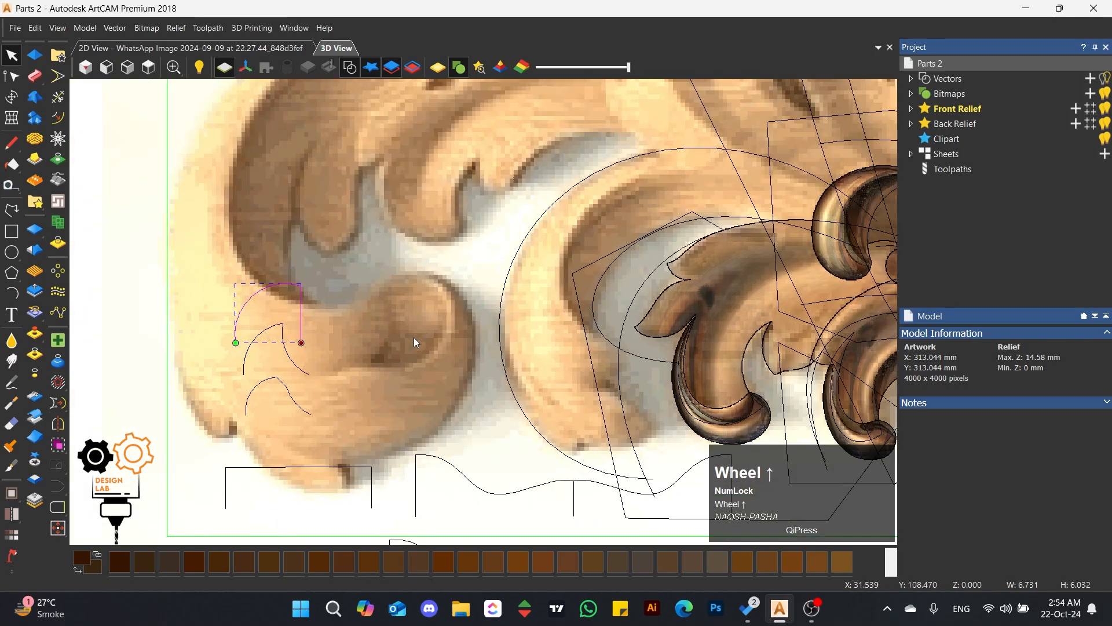
- Mirror the three stacked profiles horizontally to the right while keeping the originals, and move the mirrored set slightly farther right
drag(326, 300, 267, 417)
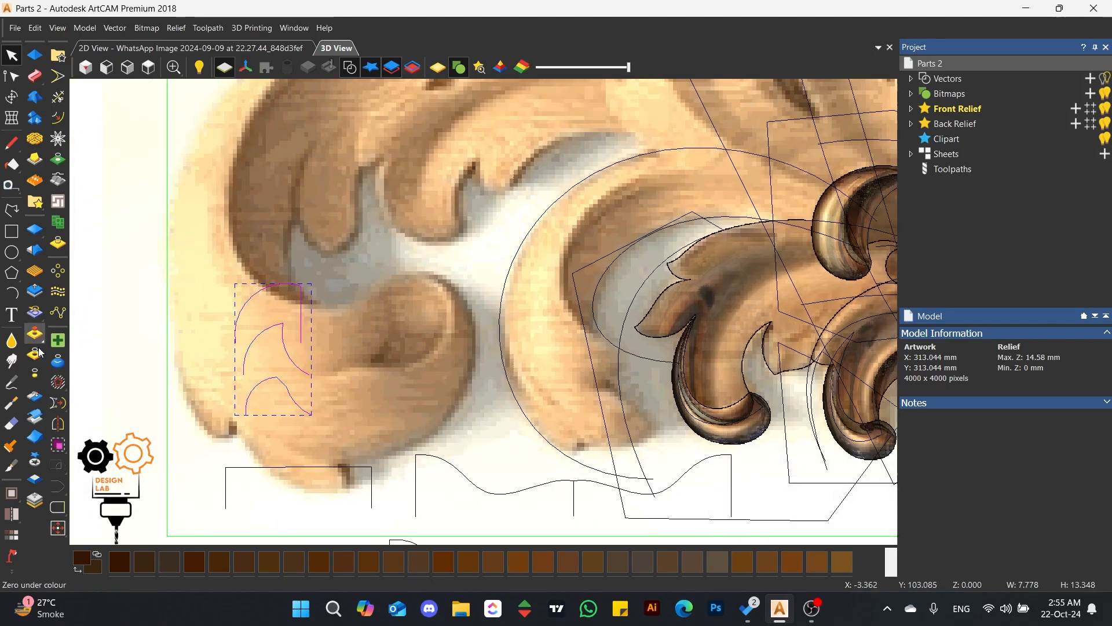
click(58, 424)
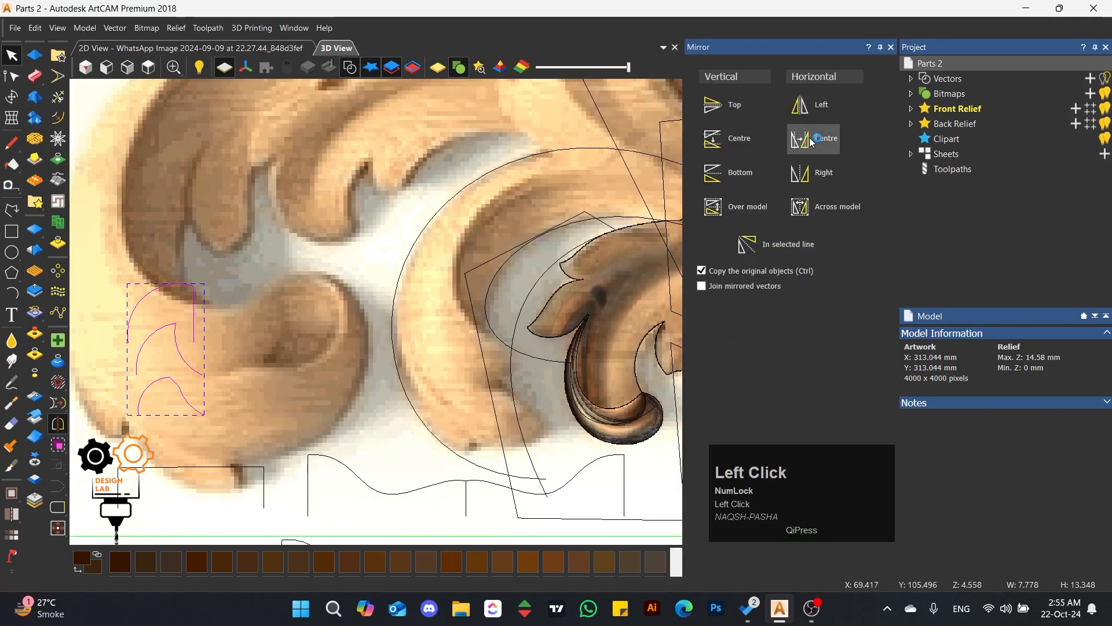
click(820, 177)
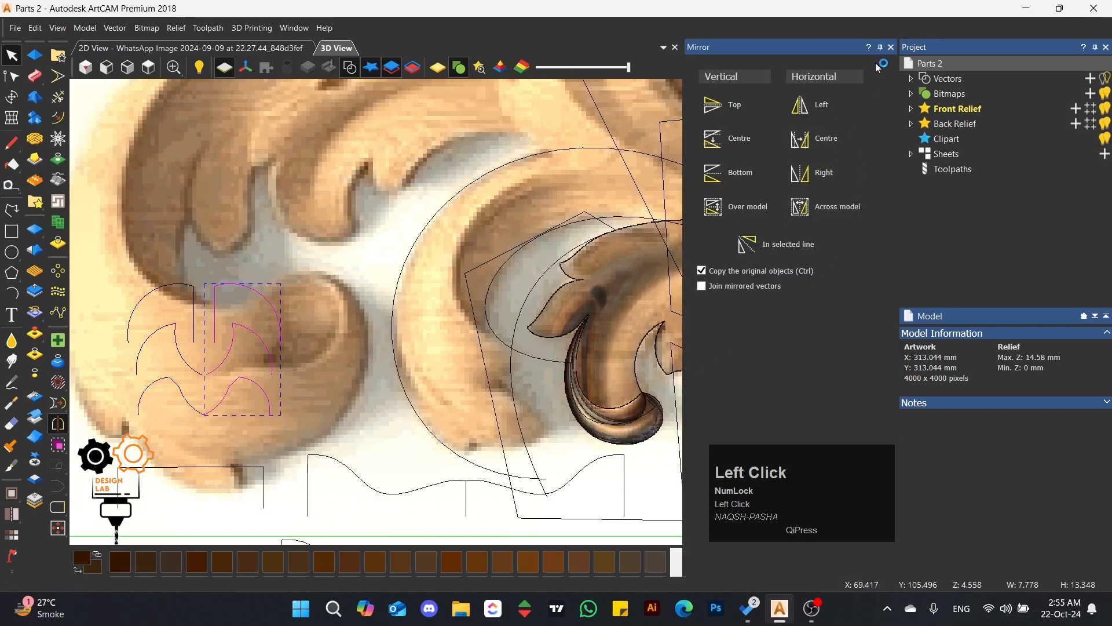
click(891, 48)
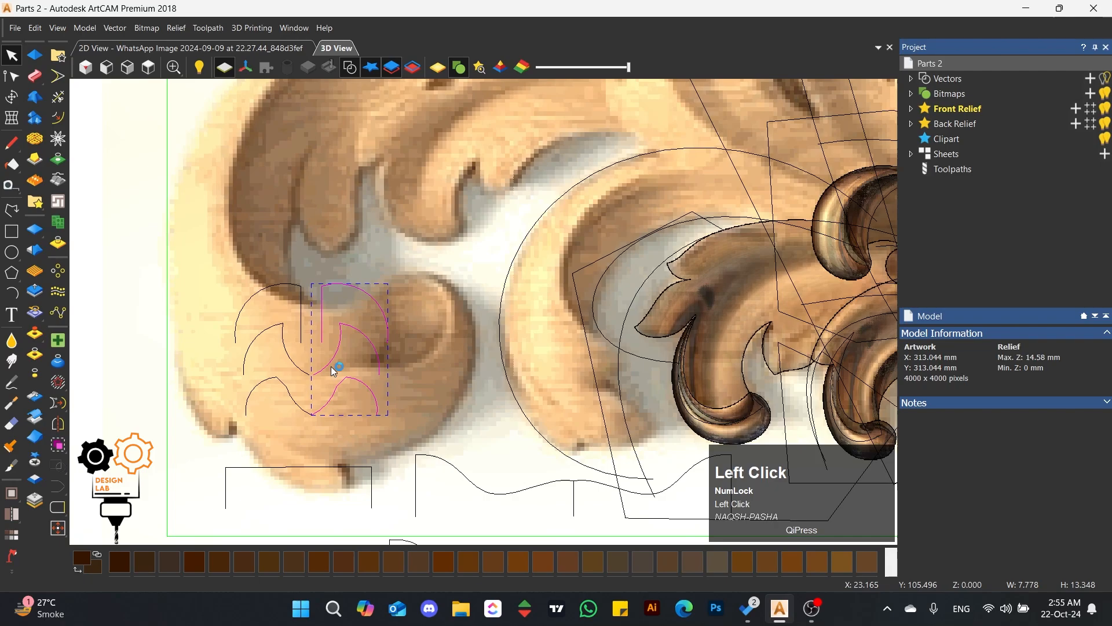
drag(336, 368, 355, 365)
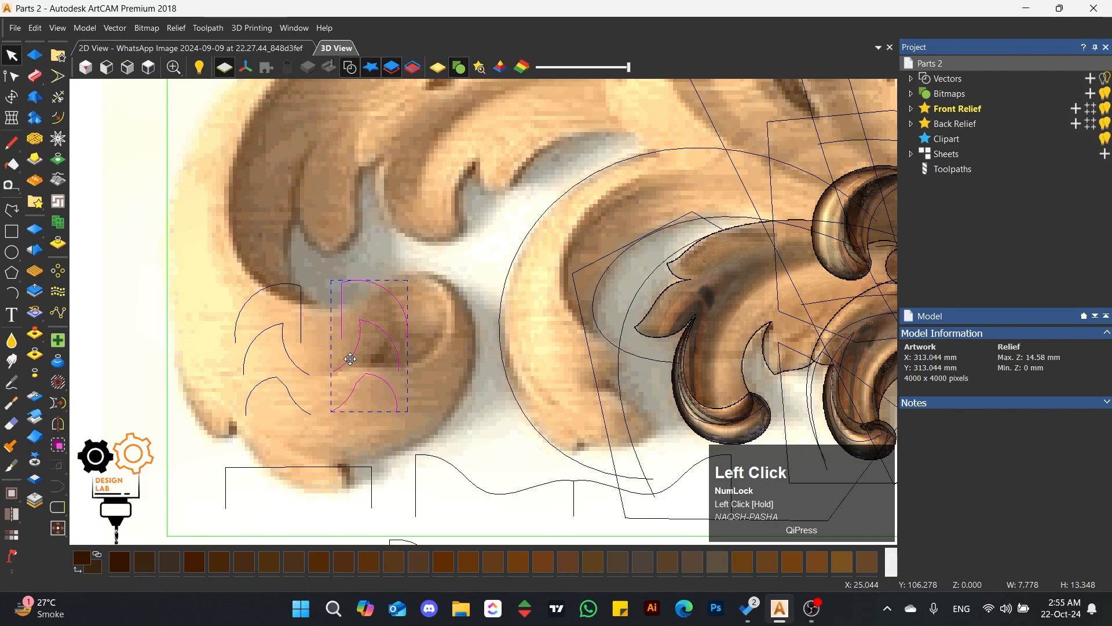
click(323, 364)
scroll(523, 310, down, 2)
scroll(580, 291, up, 2)
- Start a Two Rail Sweep using the inner and outer curves of the second scroll as the drive rails
click(545, 298)
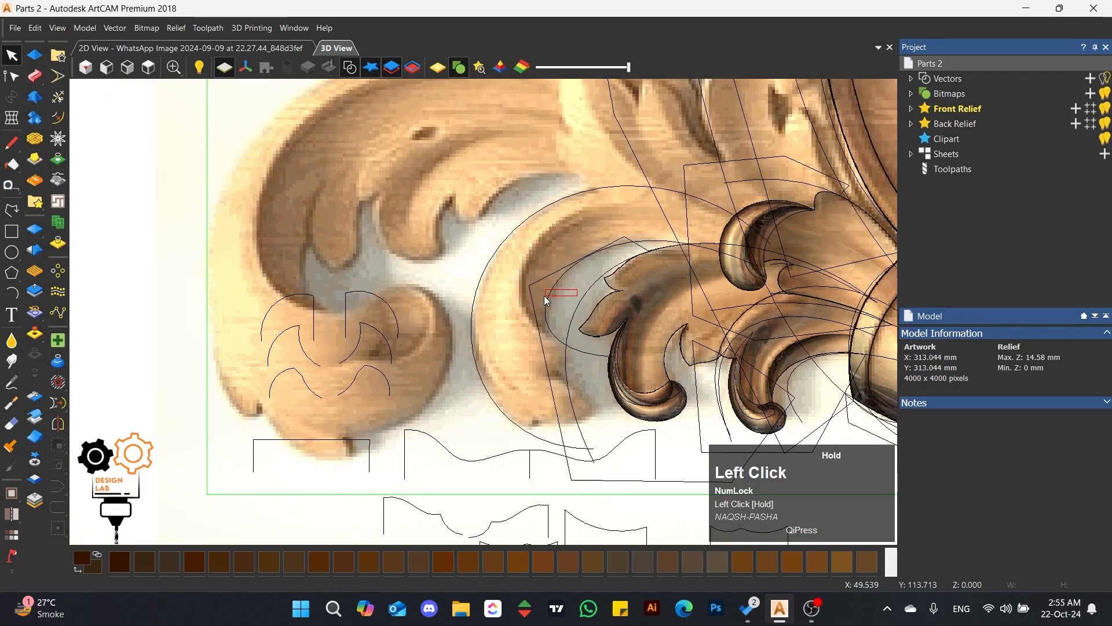
shift+click(499, 238)
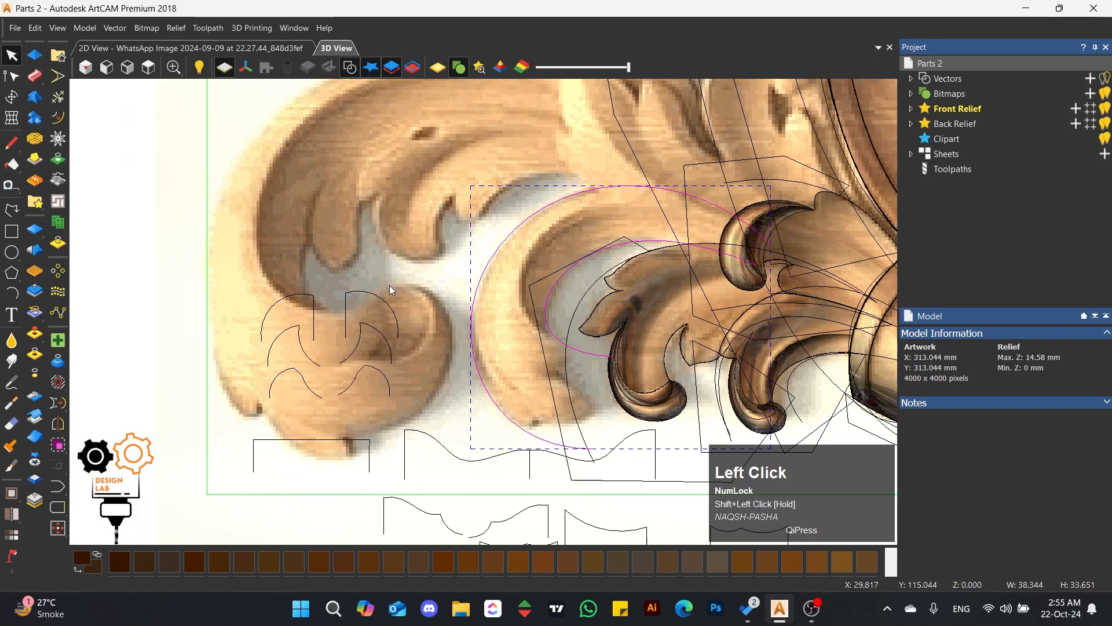
click(37, 75)
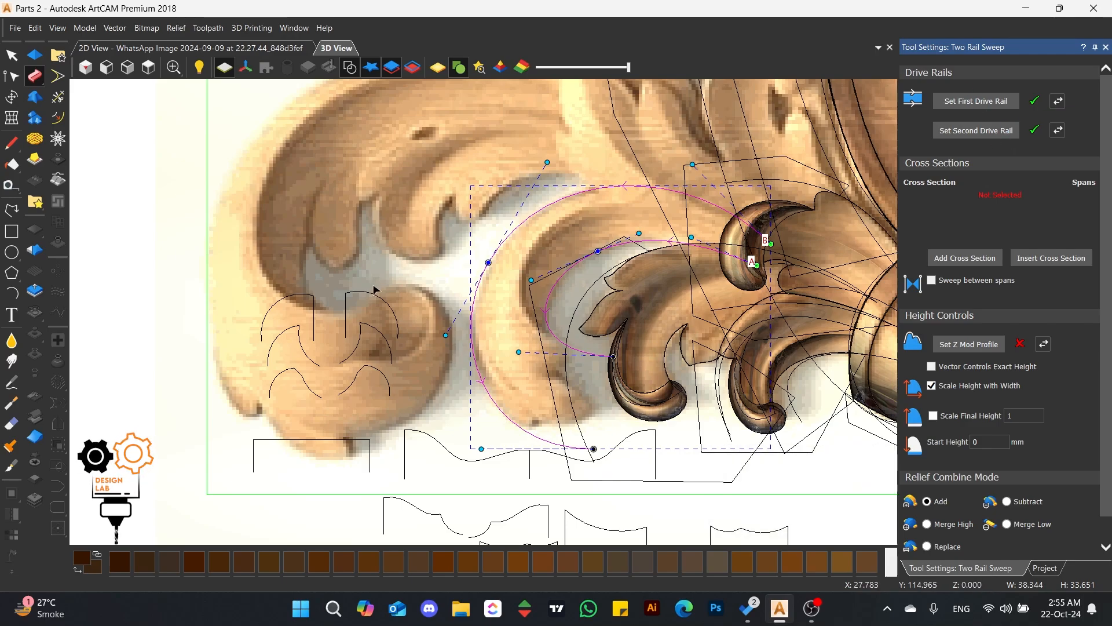
- Add the three original stacked profiles, ordered from the arch down to the lowest one, as the sweep's cross sections
click(301, 293)
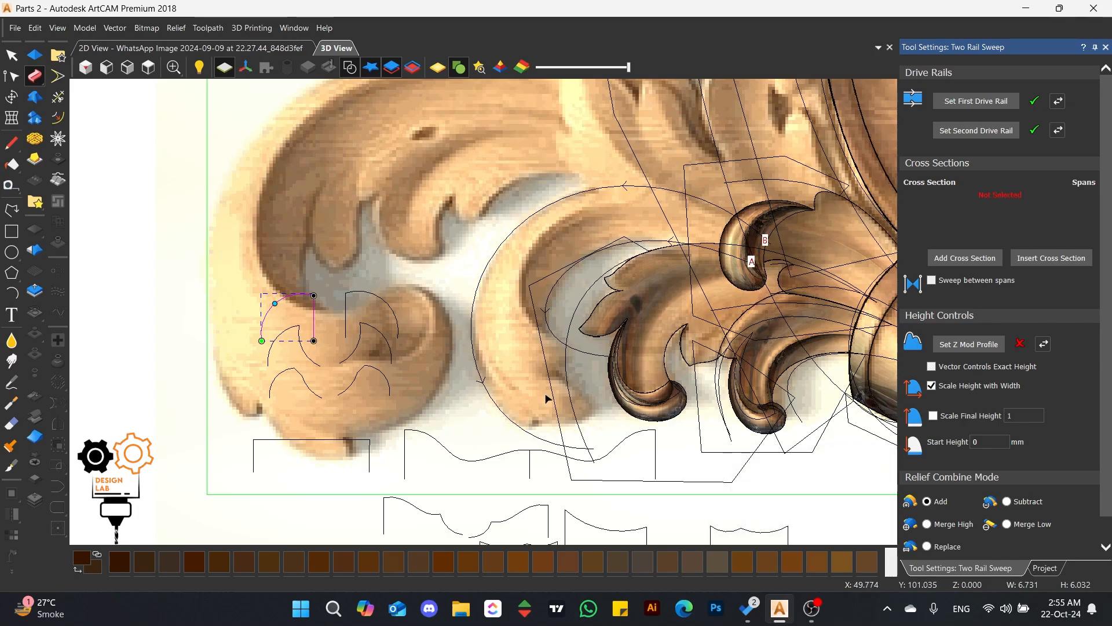
drag(311, 278, 285, 387)
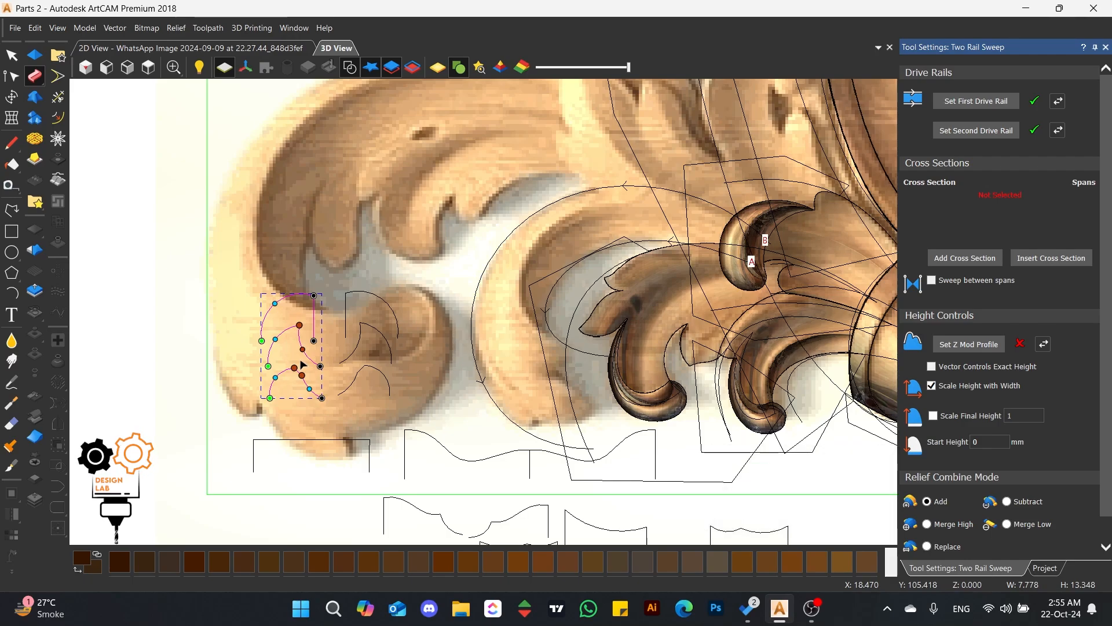
click(291, 294)
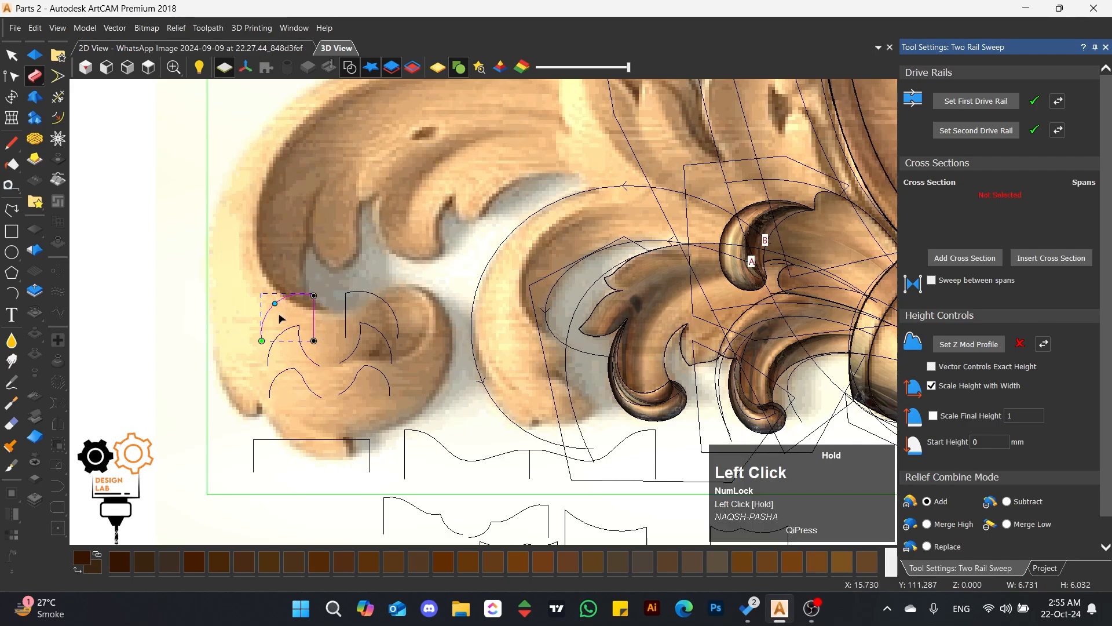
click(280, 332)
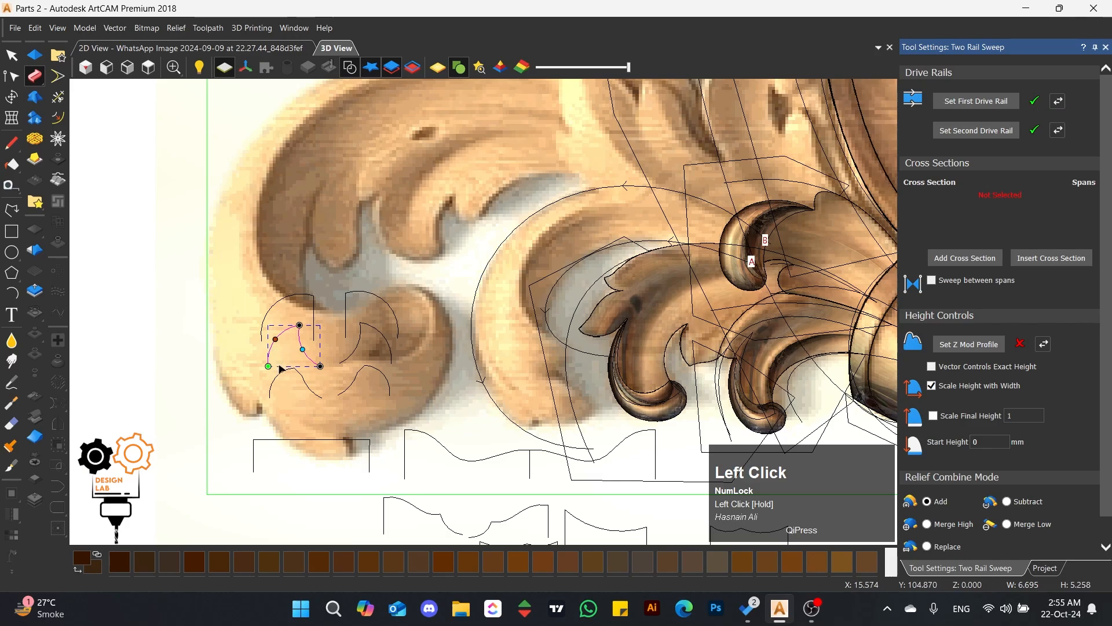
click(274, 394)
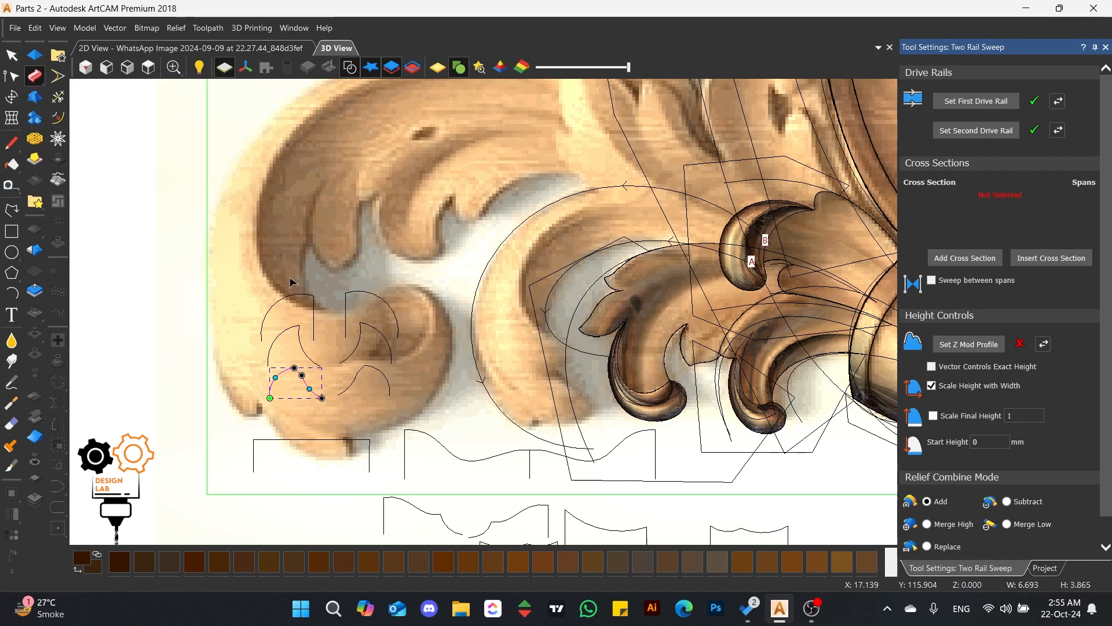
drag(290, 278, 277, 396)
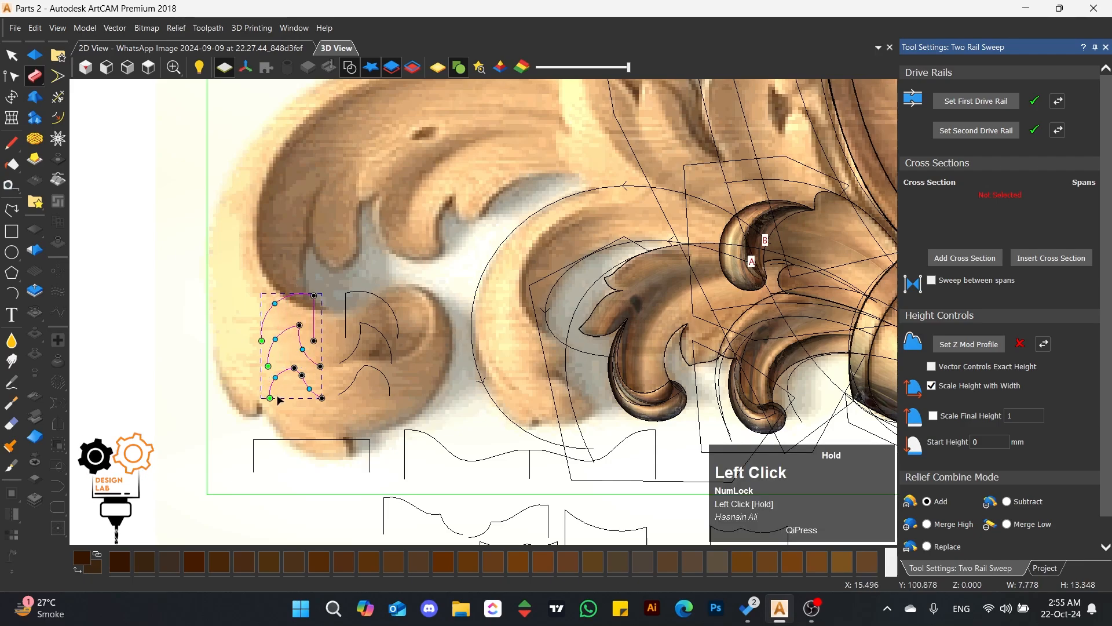
click(954, 262)
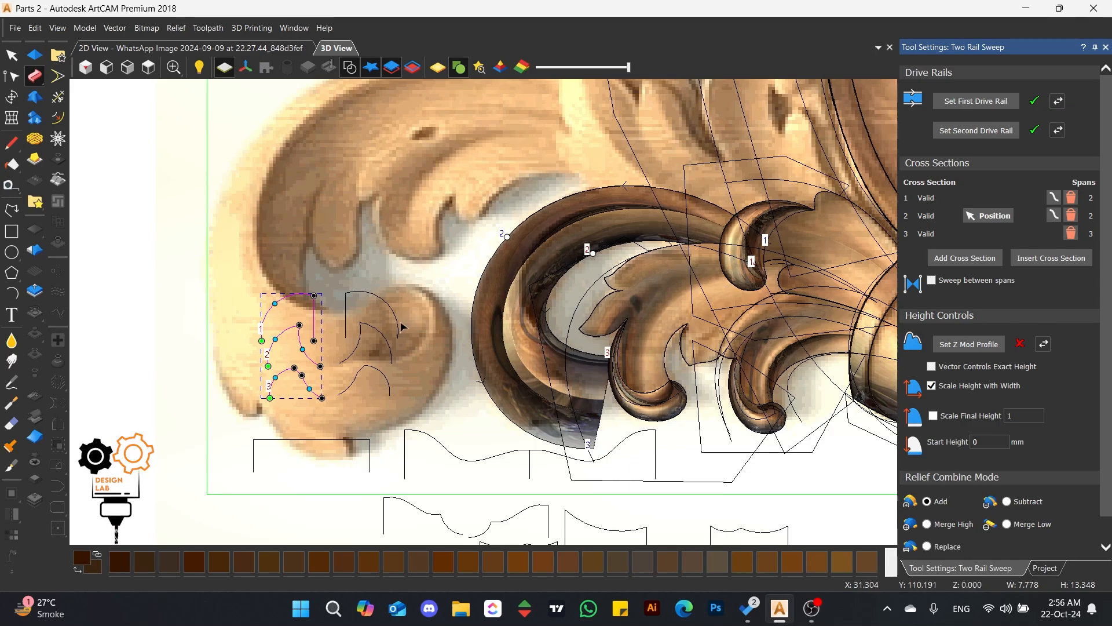
- Replace the sweep's three cross sections with the mirrored profiles, ordered from the arch down to the lowest one
drag(393, 270, 366, 391)
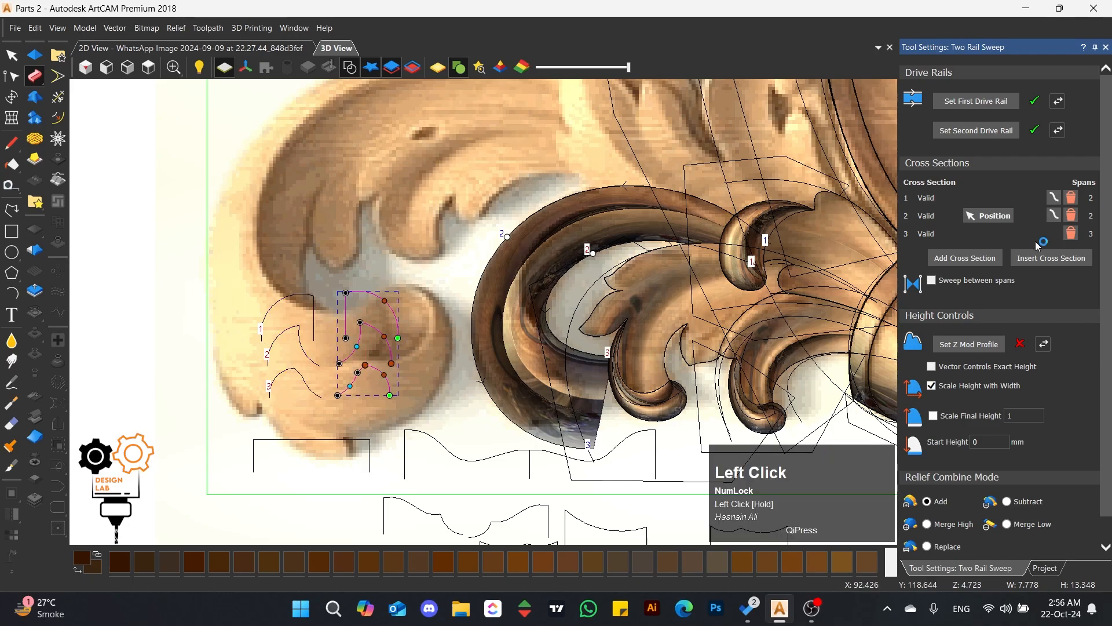
click(1071, 233)
click(1070, 215)
click(1071, 198)
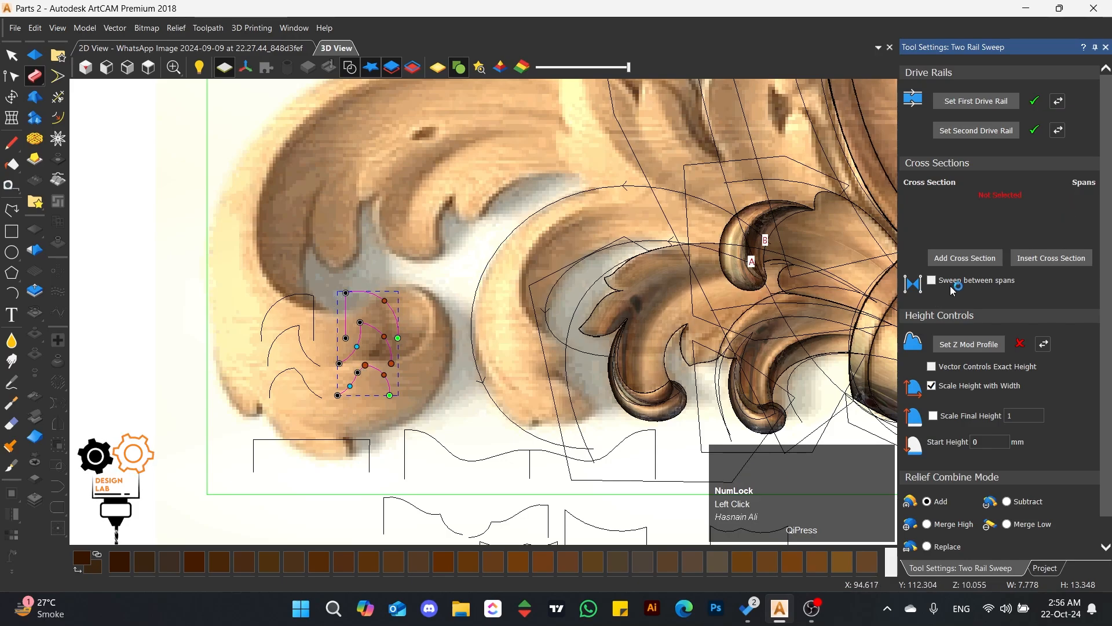
click(973, 259)
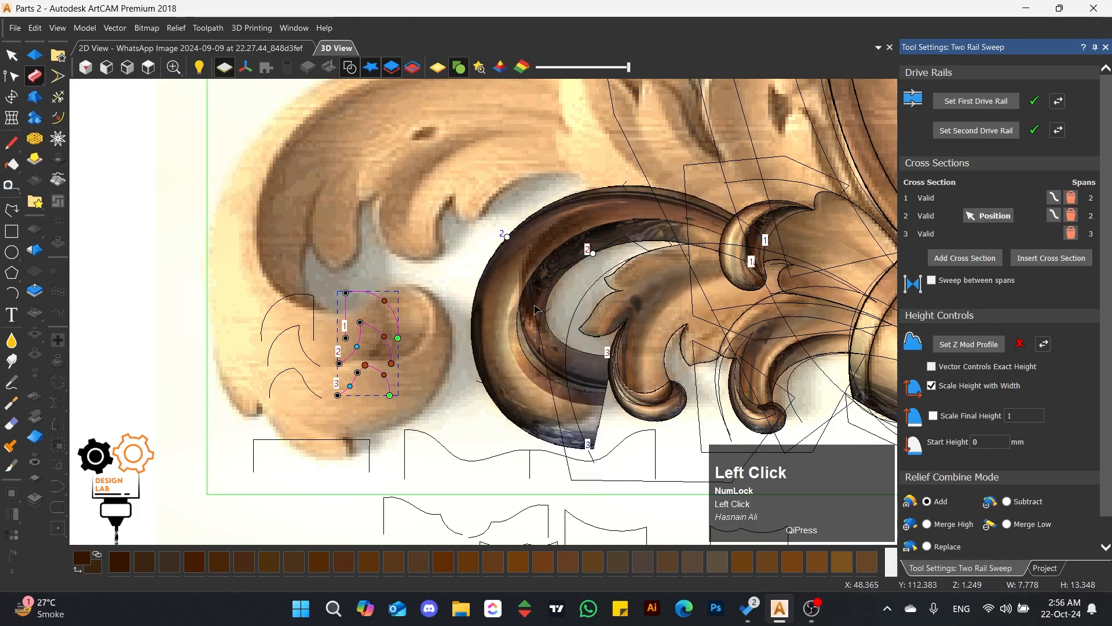
- Reverse the direction of both drive rails so the sweep starts at the scroll's lower end
scroll(643, 301, down, 2)
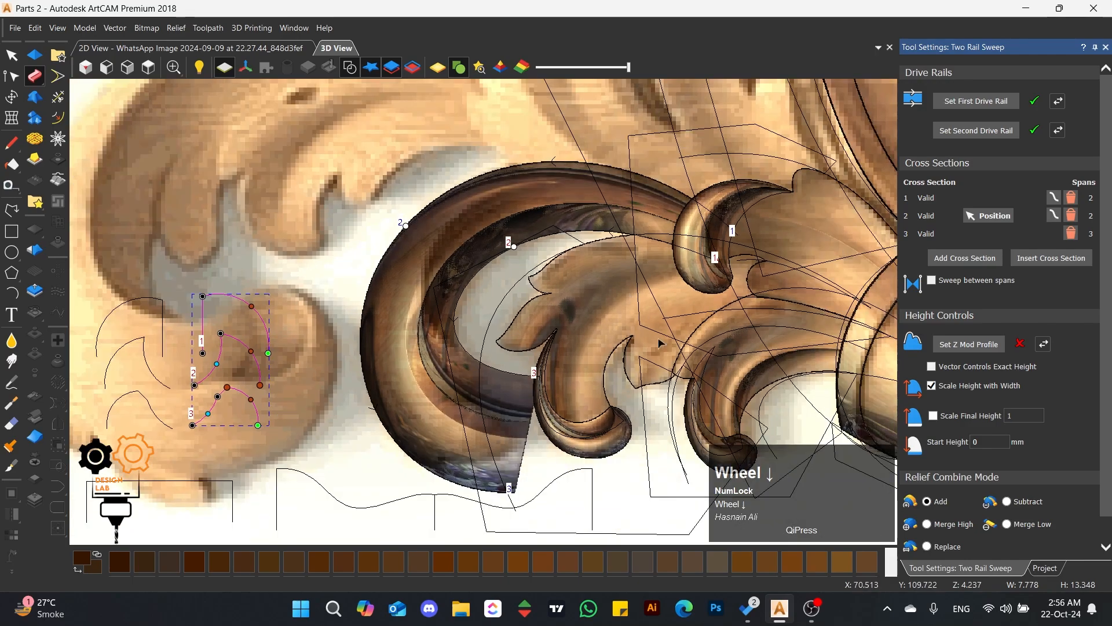
scroll(667, 348, up, 1)
scroll(515, 316, down, 1)
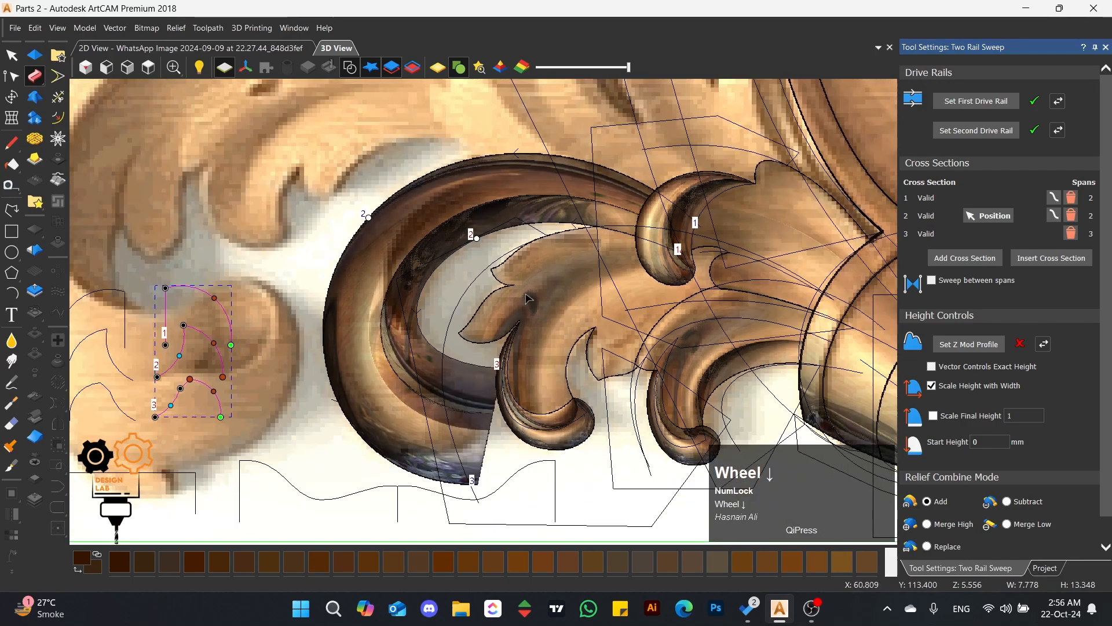
scroll(481, 315, down, 1)
scroll(403, 327, up, 1)
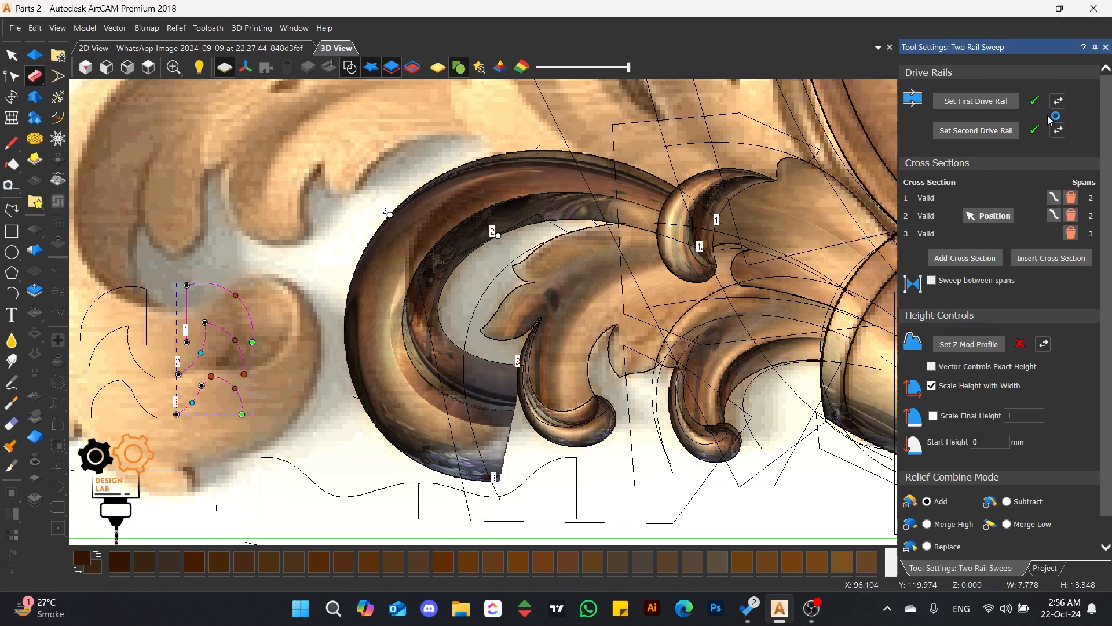
click(1059, 130)
click(1060, 102)
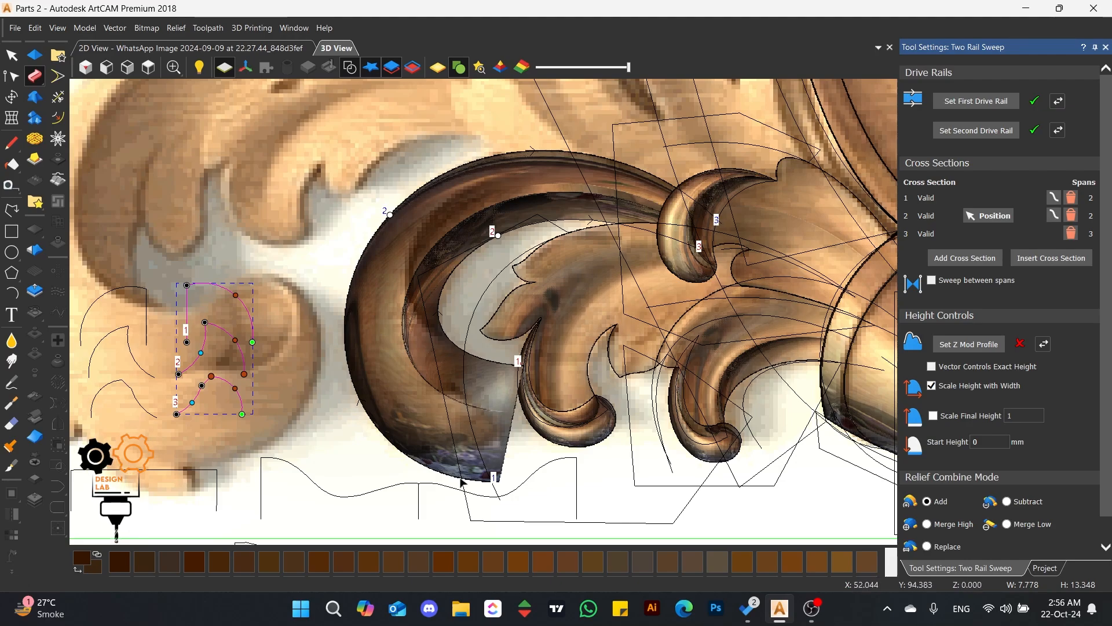
- Examine the previewed scroll's surface along the inner rail and at its lower end, viewed from above
click(512, 302)
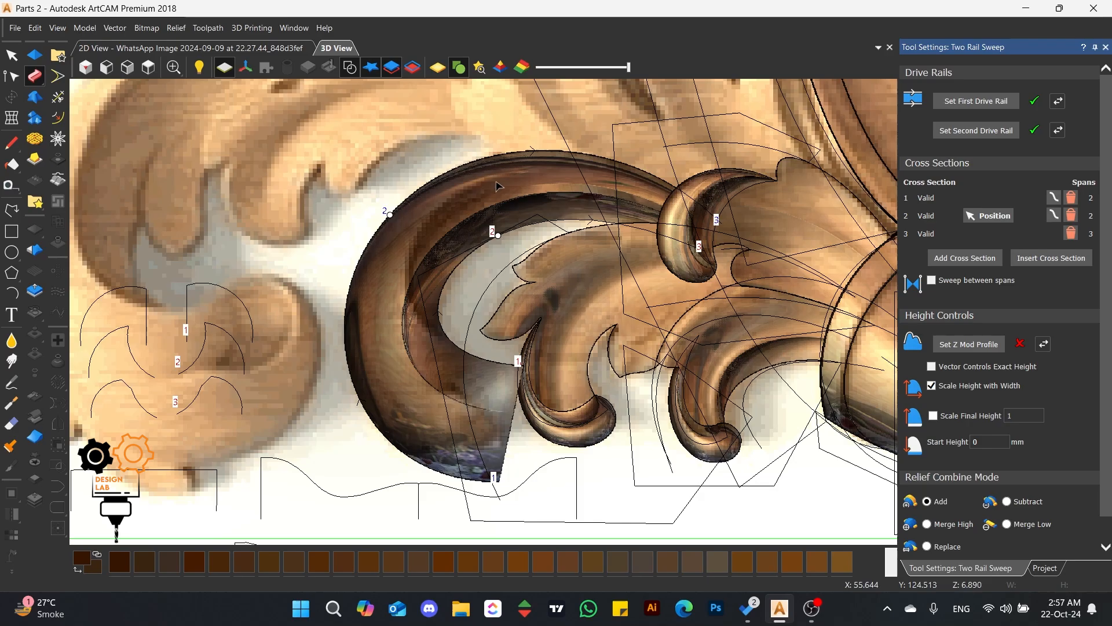
scroll(447, 328, up, 3)
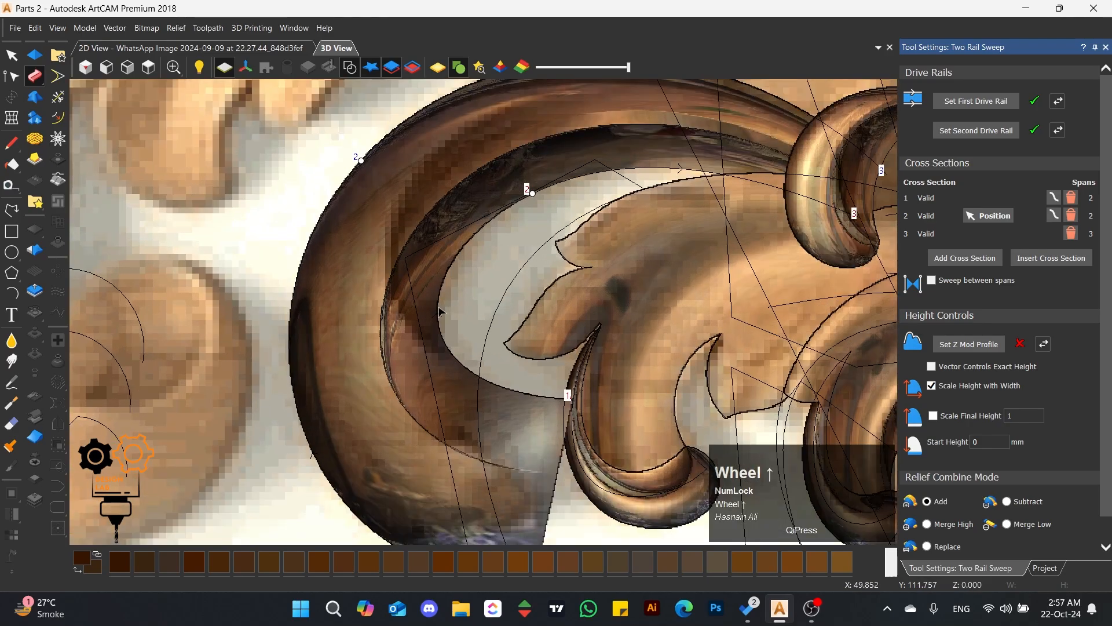
middle_drag(448, 328, 449, 302)
middle_drag(506, 389, 504, 386)
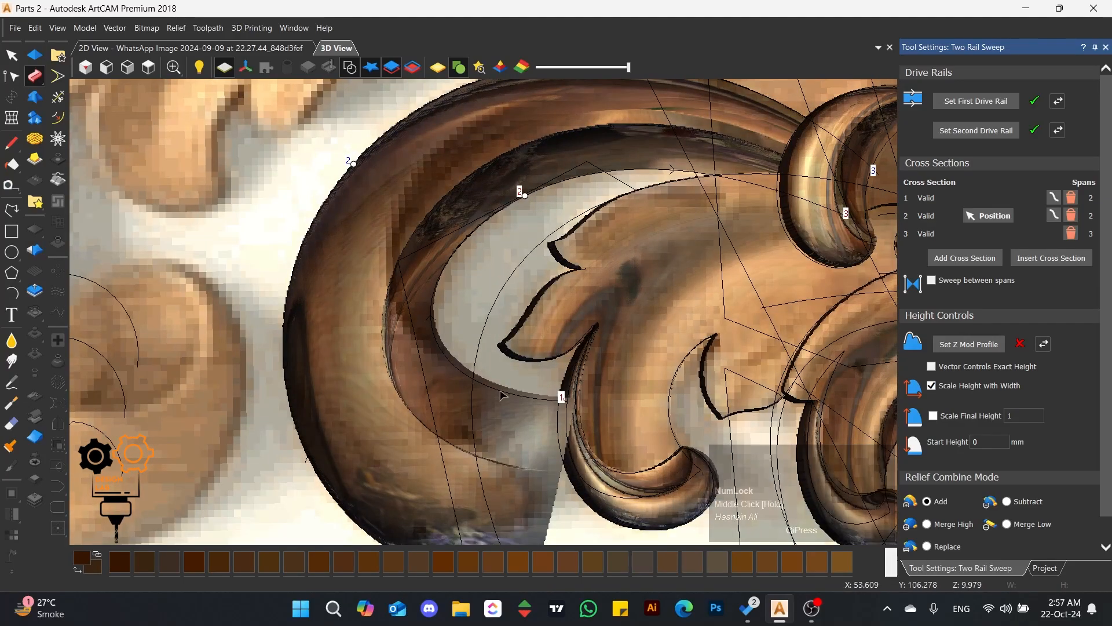
scroll(478, 310, down, 3)
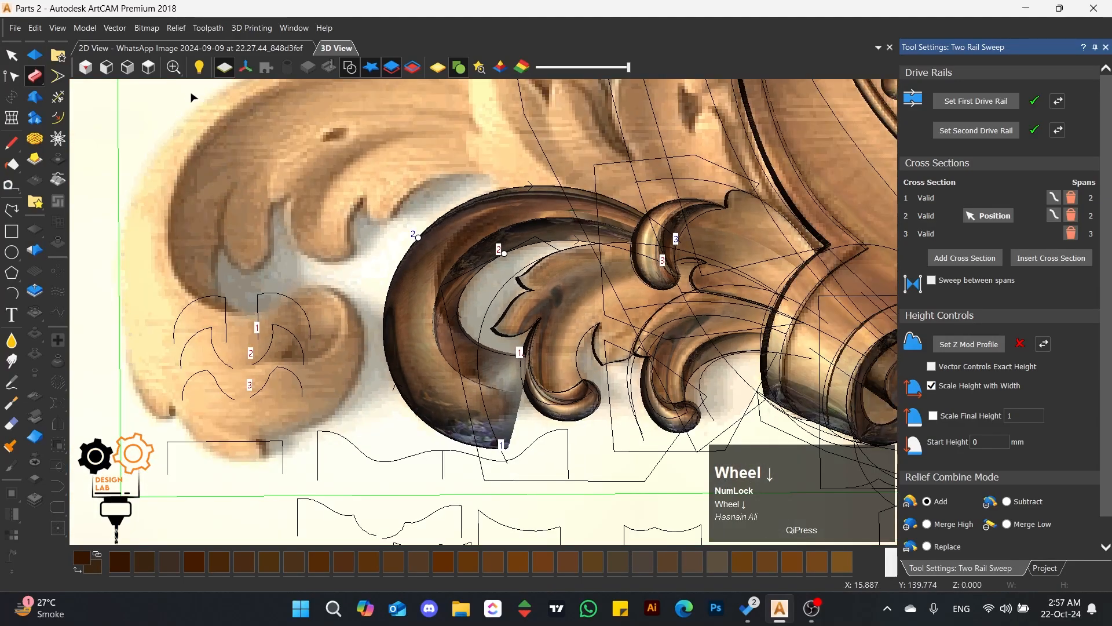
click(149, 67)
scroll(328, 377, up, 3)
scroll(235, 377, up, 3)
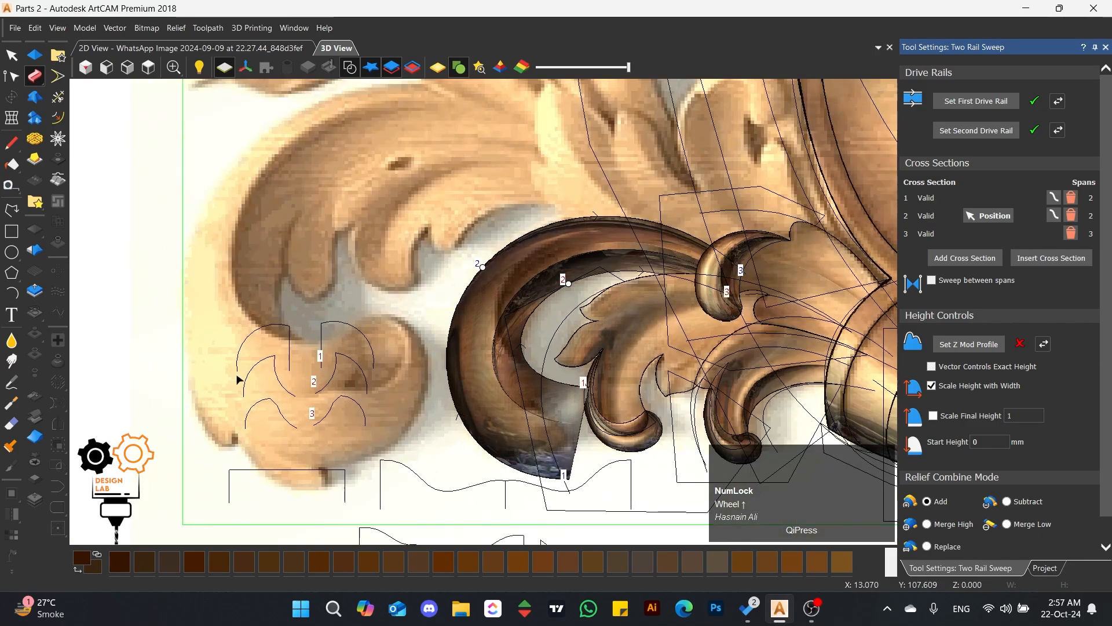
- Inspect the nodes of the three mirrored profiles and try to turn on Sweep between spans
drag(366, 311, 344, 428)
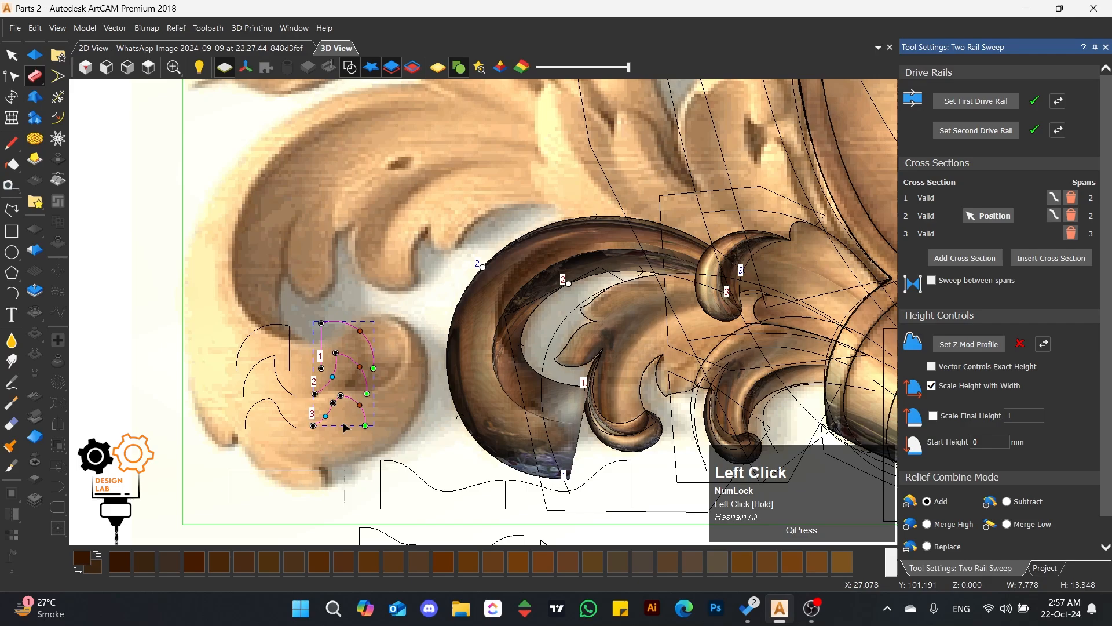
scroll(327, 402, up, 3)
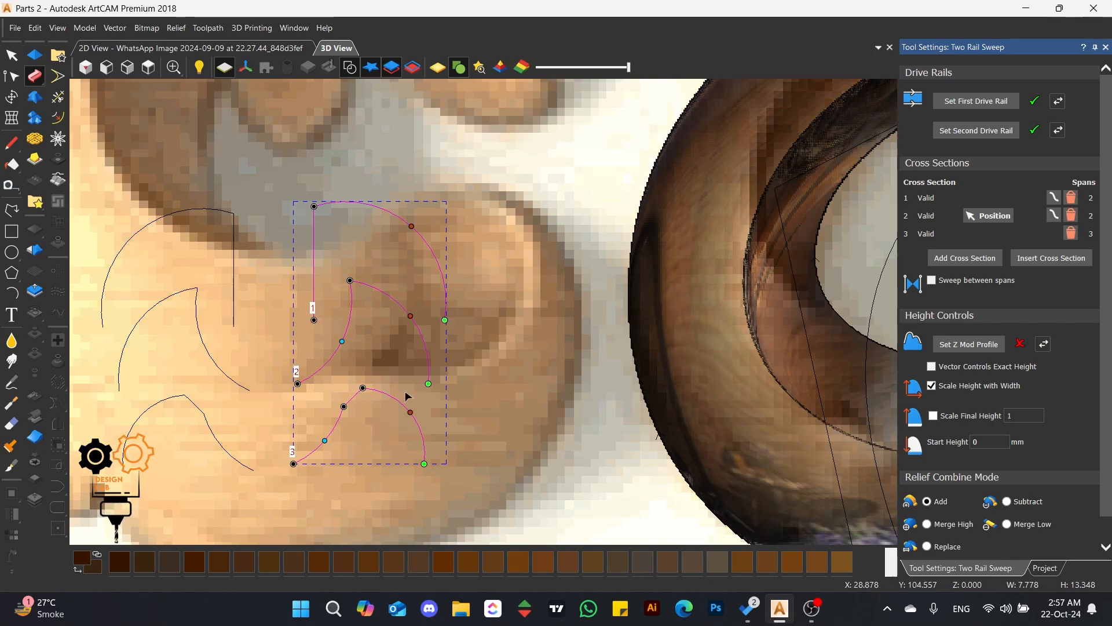
click(427, 382)
scroll(374, 316, down, 2)
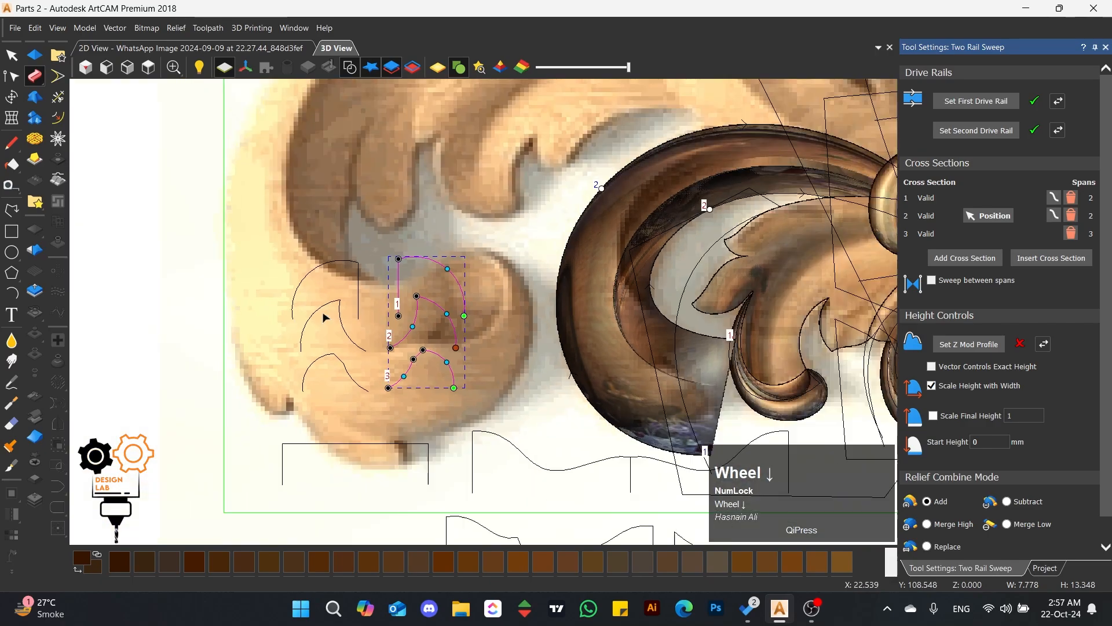
scroll(439, 305, up, 2)
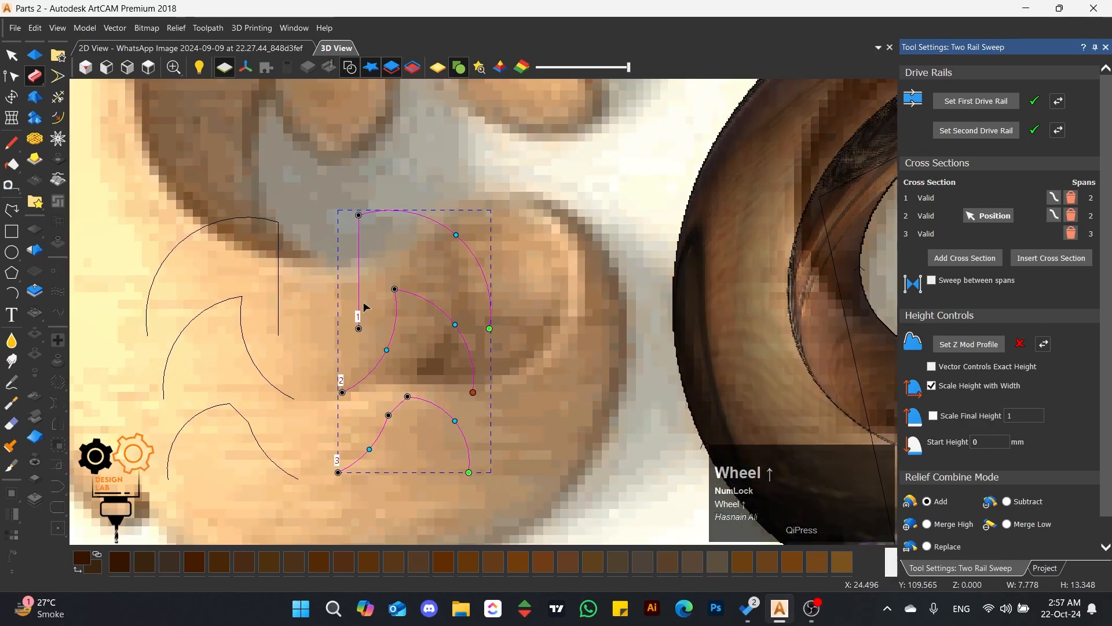
scroll(458, 308, down, 3)
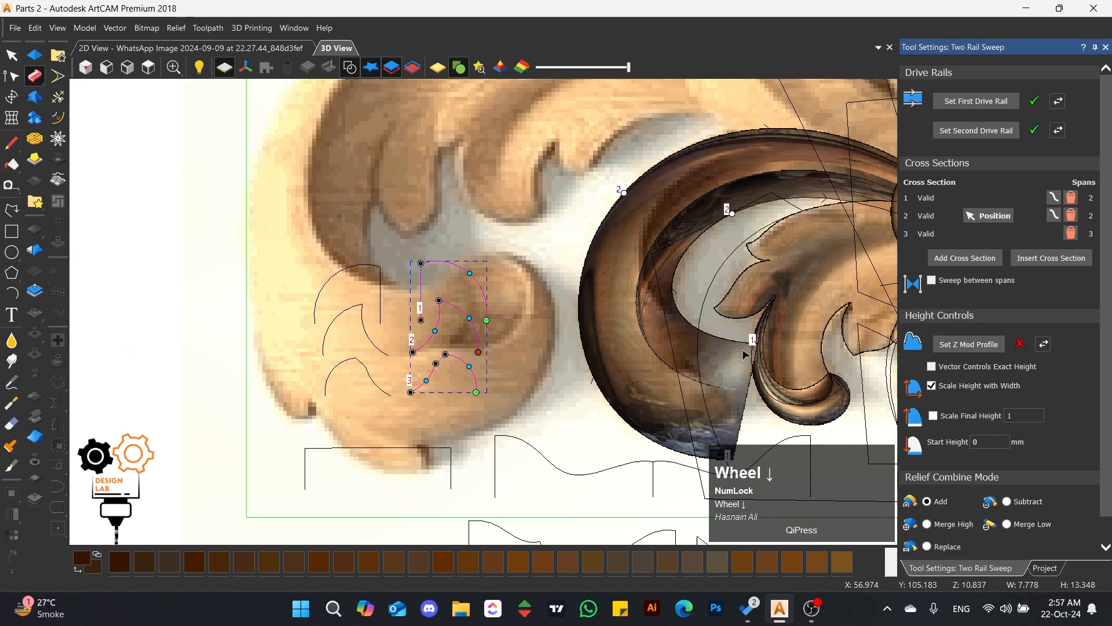
click(934, 284)
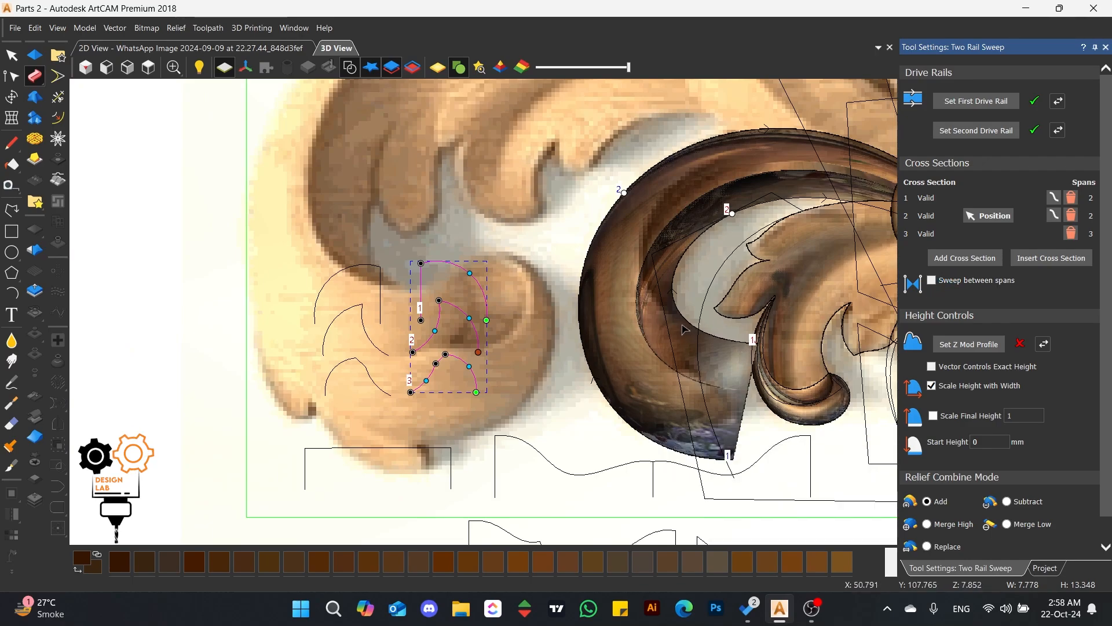
- Insert midpoint nodes on the concave curve of the mirrored crescent profile and on the mirrored arch's straight side
scroll(438, 353, up, 3)
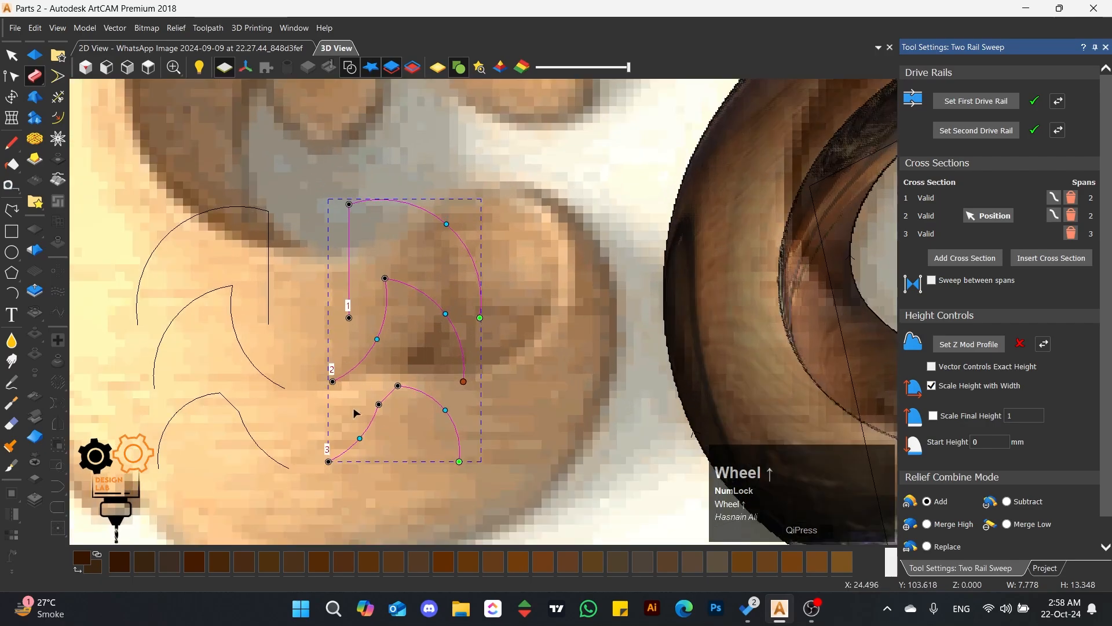
click(388, 308)
key(m)
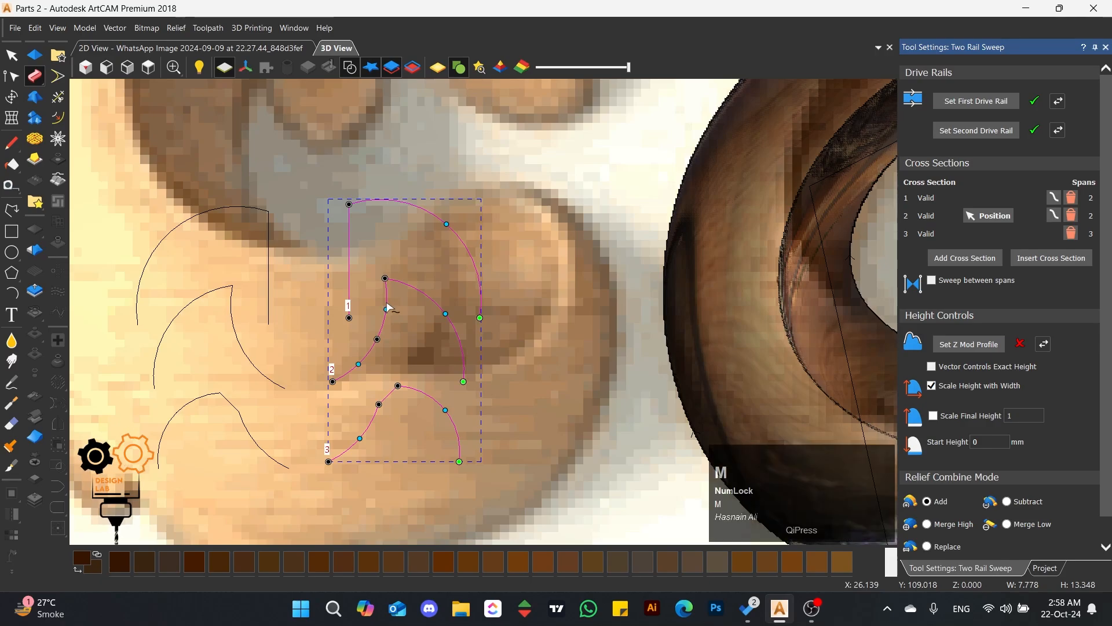
click(351, 236)
key(m)
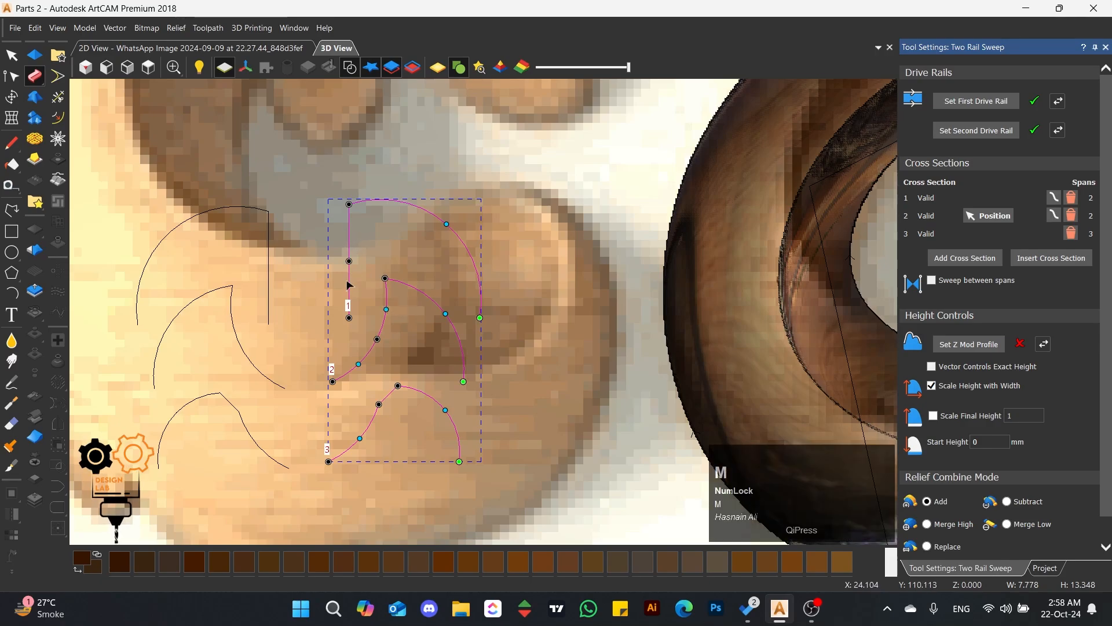
- Try Sweep between spans again with the edited profiles and cancel the Two Rail Sweep
scroll(349, 285, down, 3)
scroll(349, 285, up, 2)
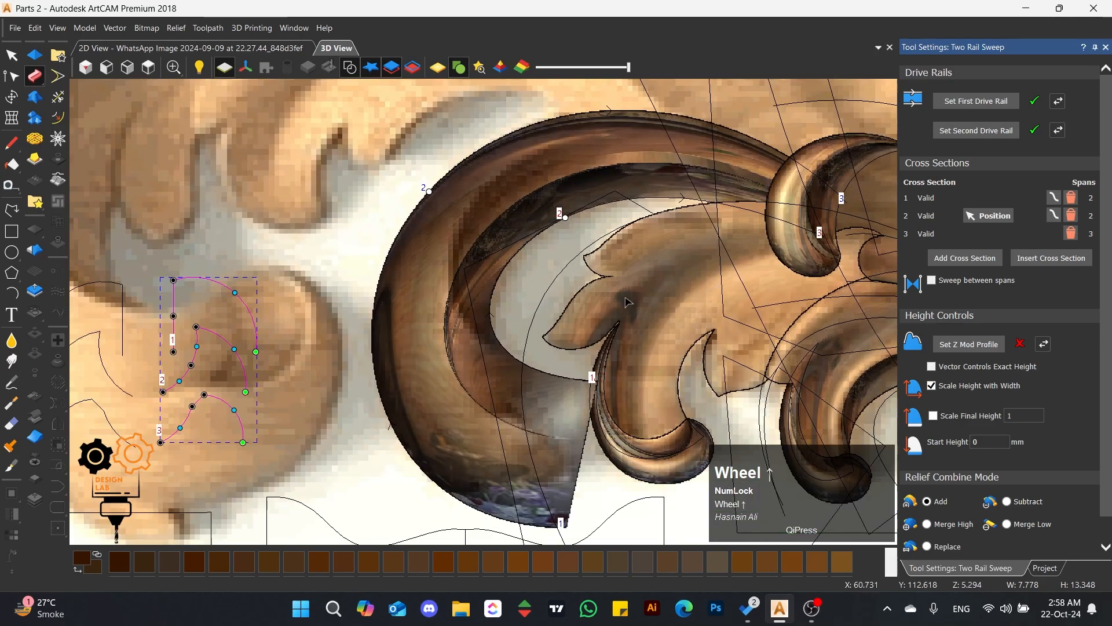
click(930, 284)
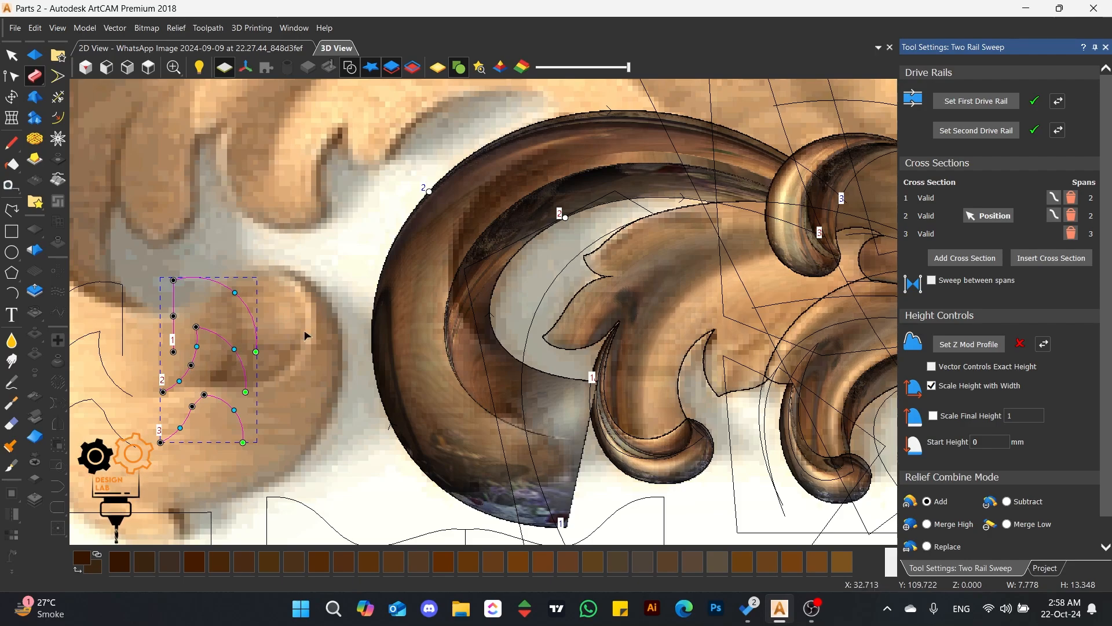
scroll(1042, 441, down, 2)
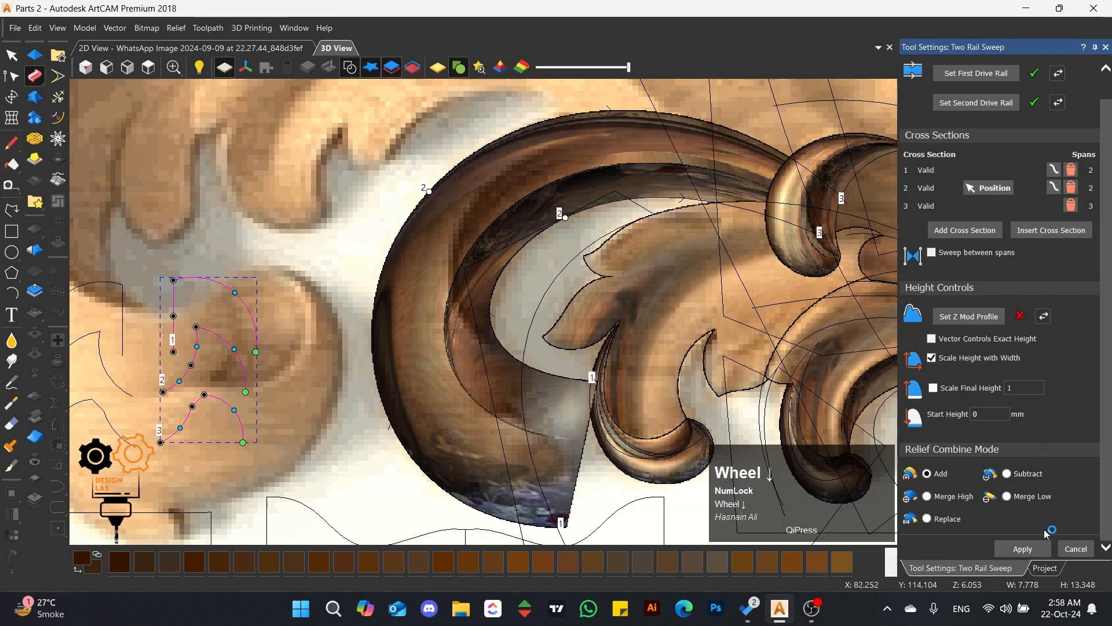
click(1081, 548)
- Restart the Two Rail Sweep with the scroll's inner curve as first drive rail and its outer curve as second
drag(521, 265, 482, 248)
shift+drag(435, 218, 396, 237)
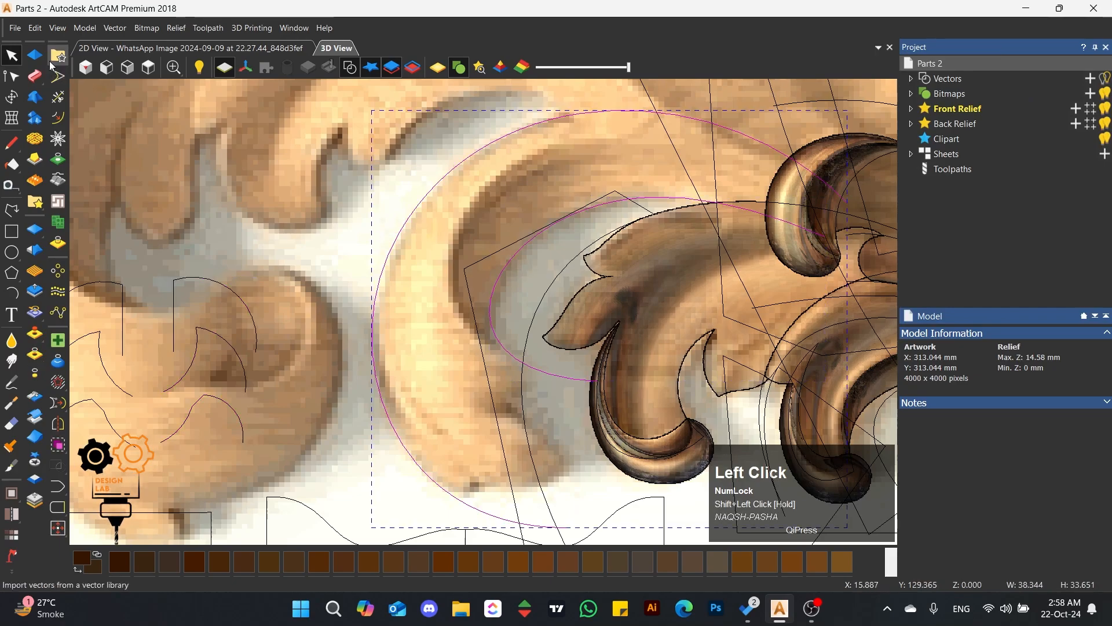
click(35, 77)
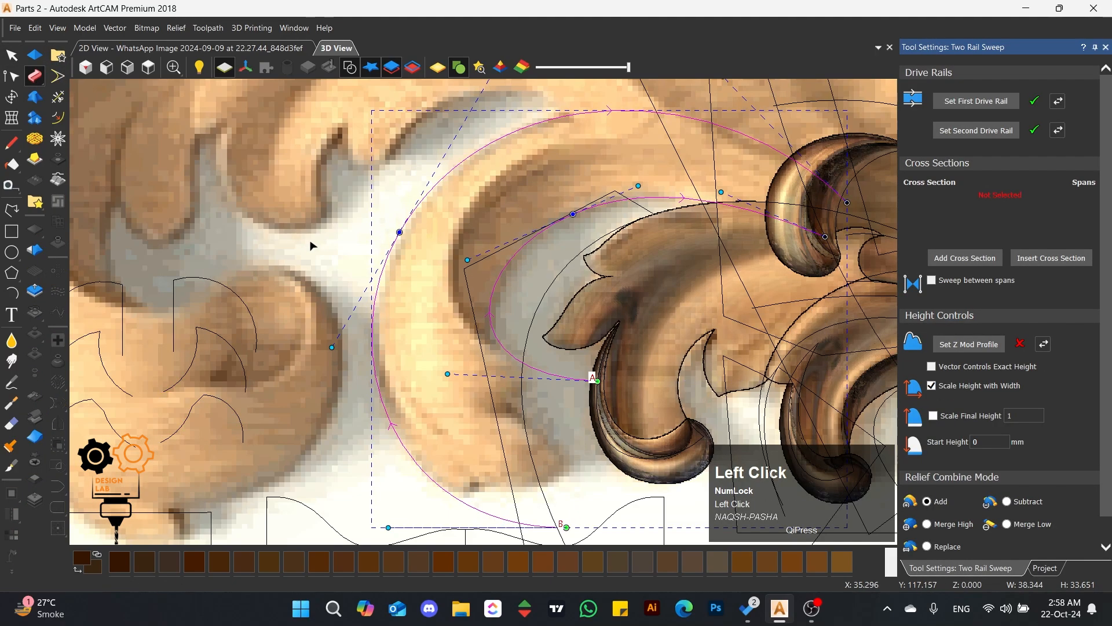
- Add the three mirrored profiles as the sweep's cross sections and enable Sweep between spans
click(209, 429)
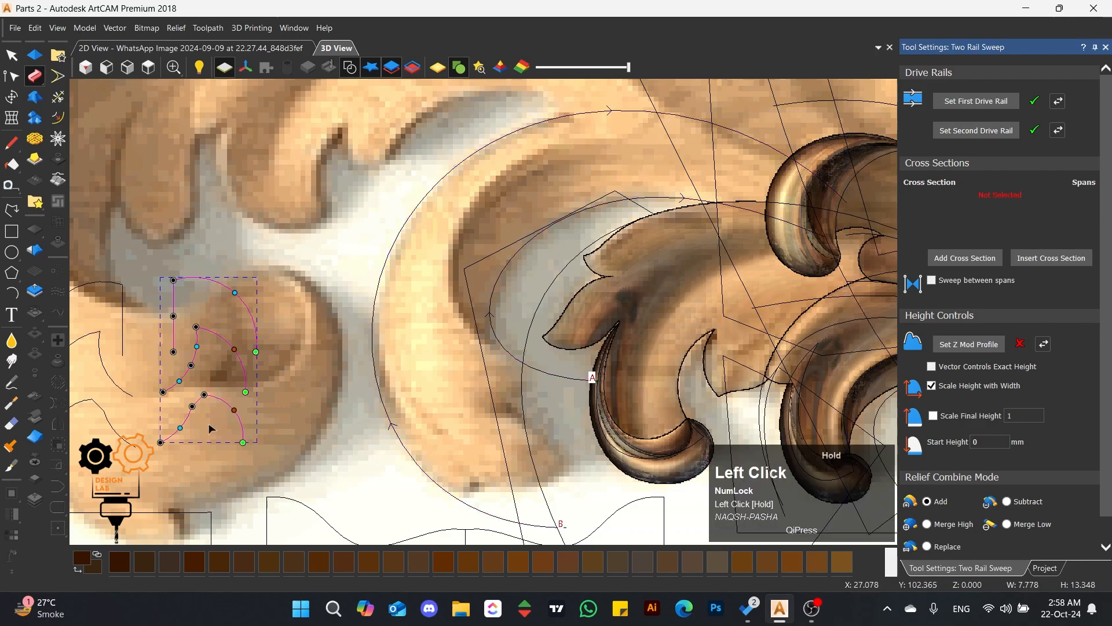
click(965, 258)
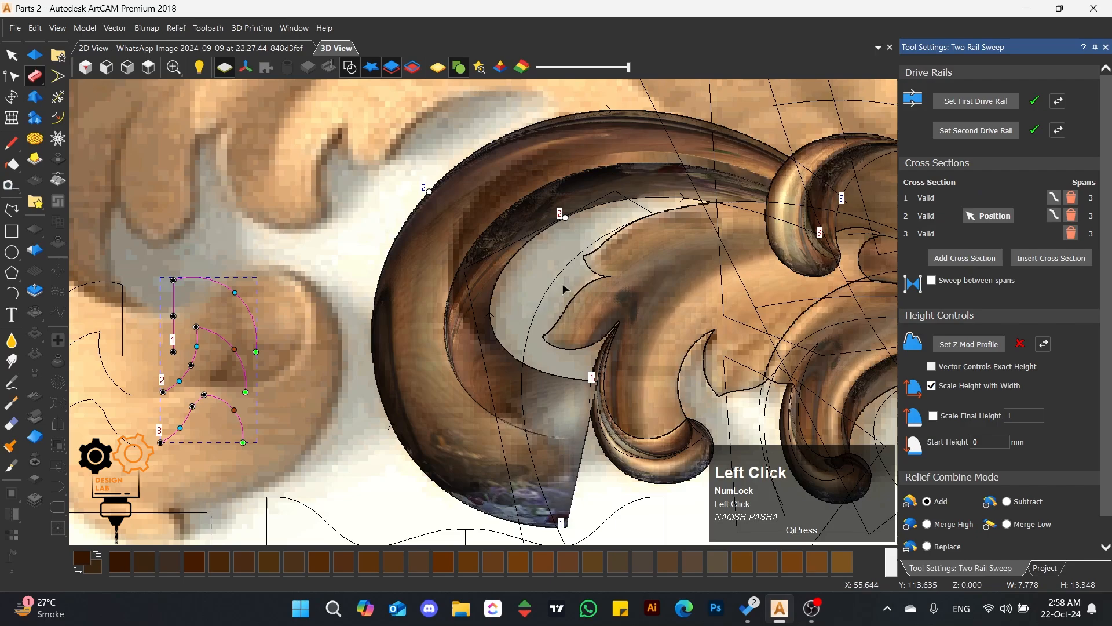
click(931, 282)
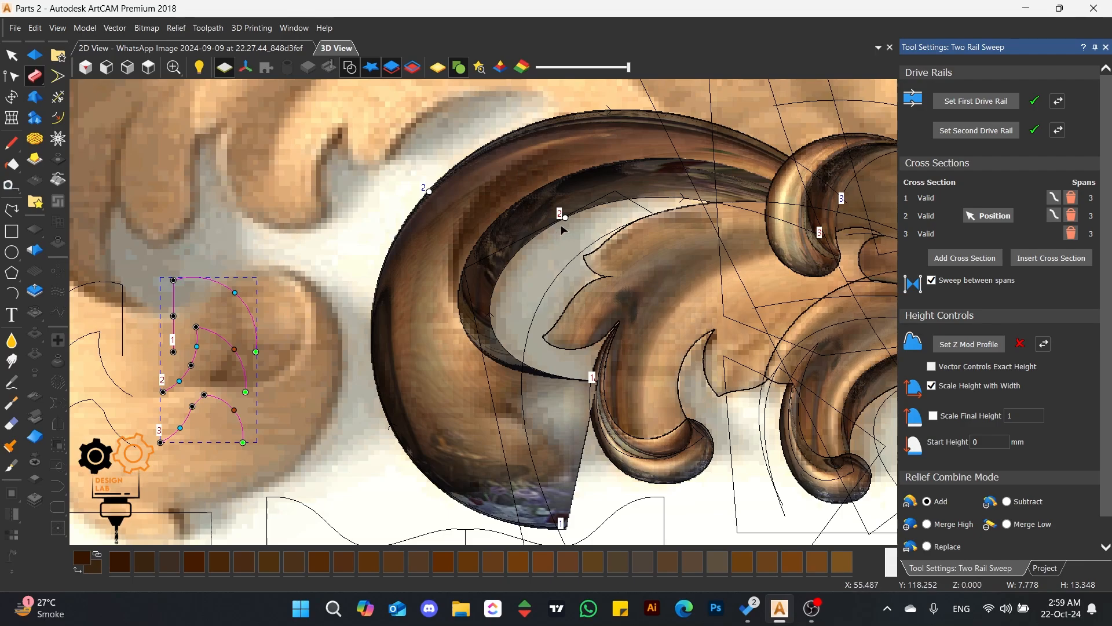
- Reposition both ends of the middle cross section farther down the scroll's inner and outer rails
drag(429, 192, 476, 151)
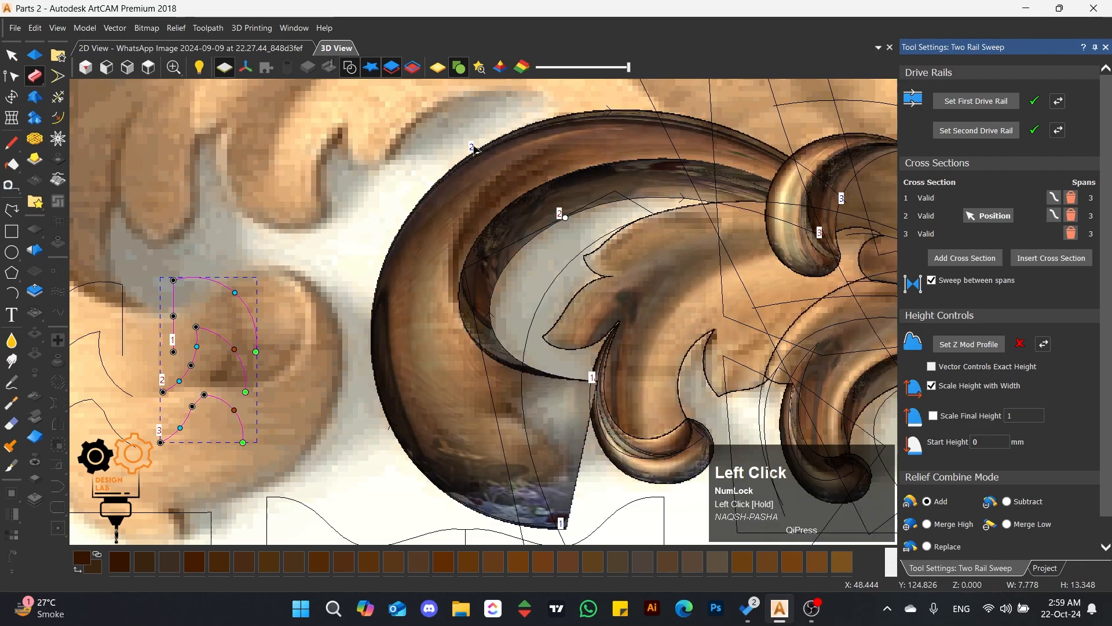
drag(563, 219, 538, 233)
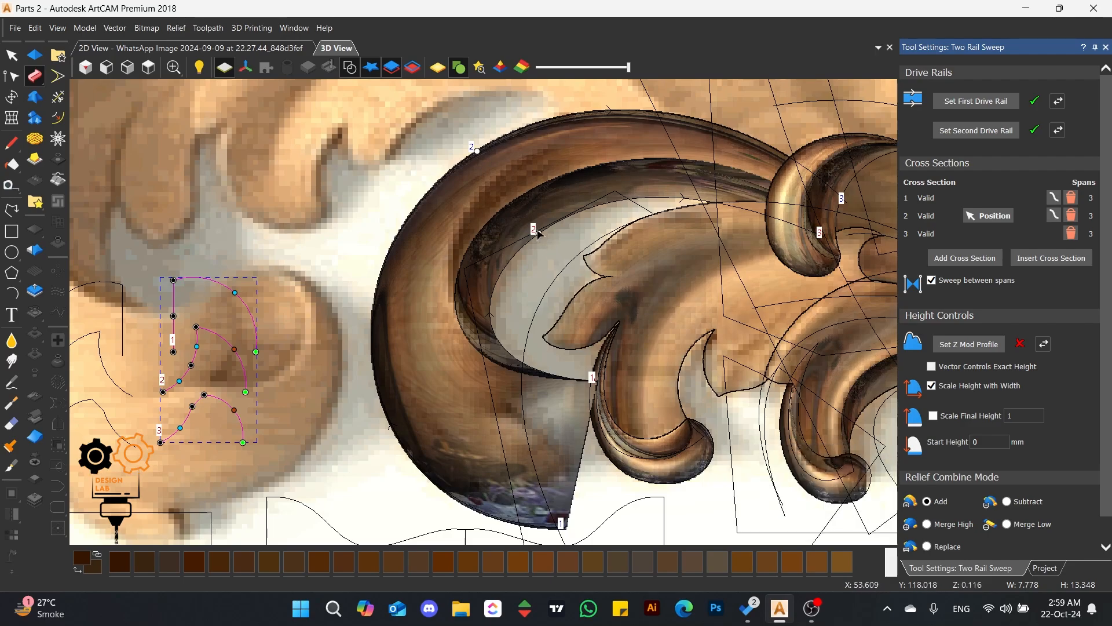
drag(540, 234, 492, 291)
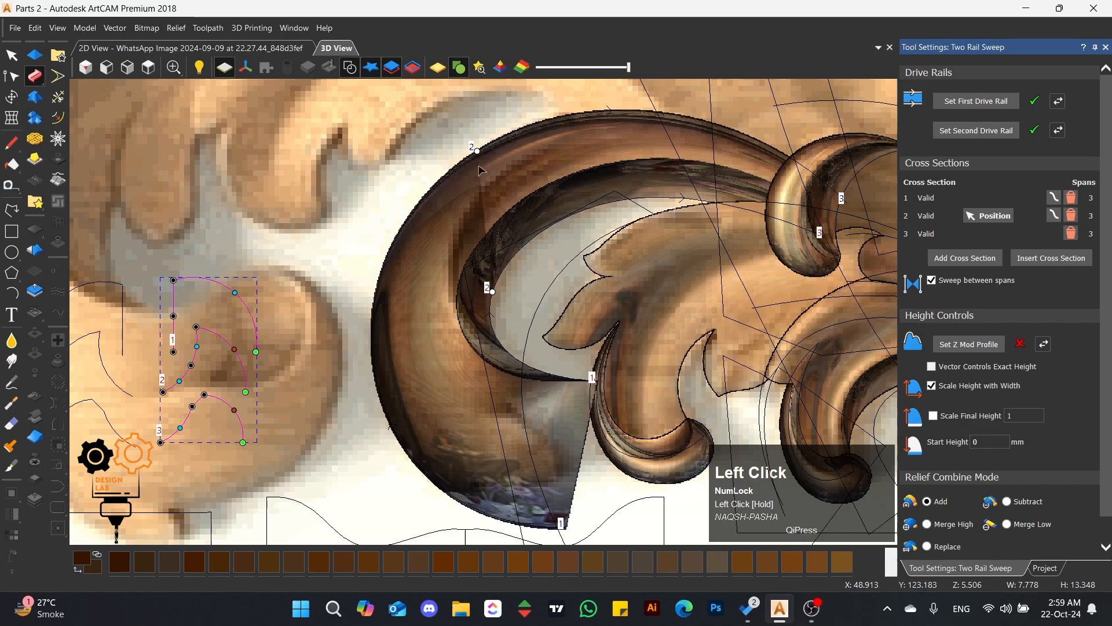
drag(476, 151, 397, 303)
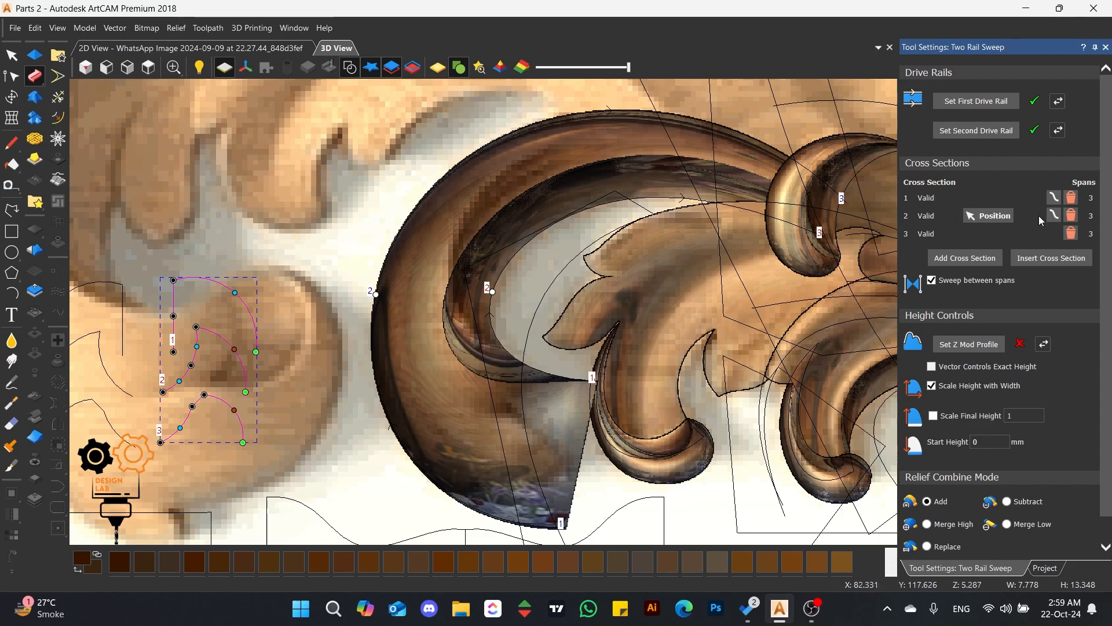
- Remove the second and third cross sections, then add the upper, middle and lower mirrored profiles to the sweep in that order
click(1071, 217)
click(1070, 219)
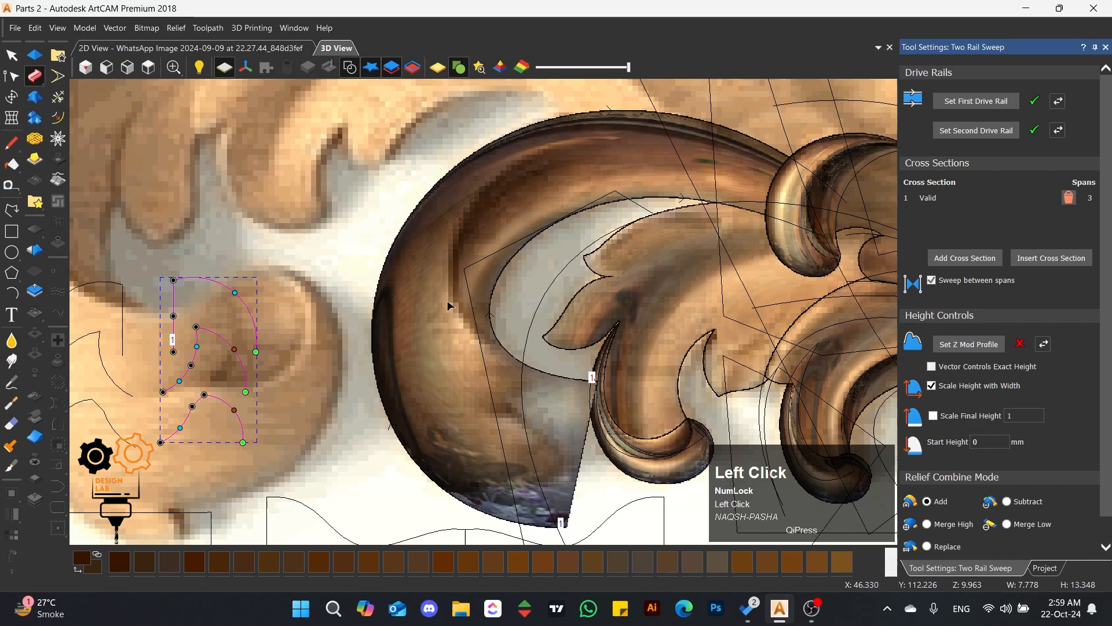
click(203, 287)
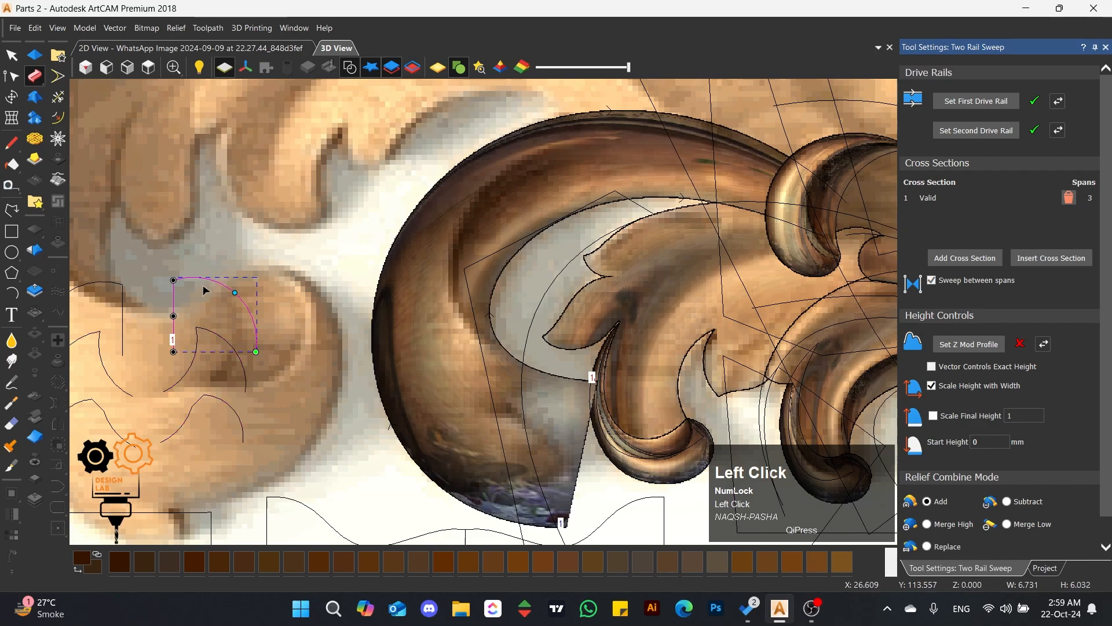
click(961, 261)
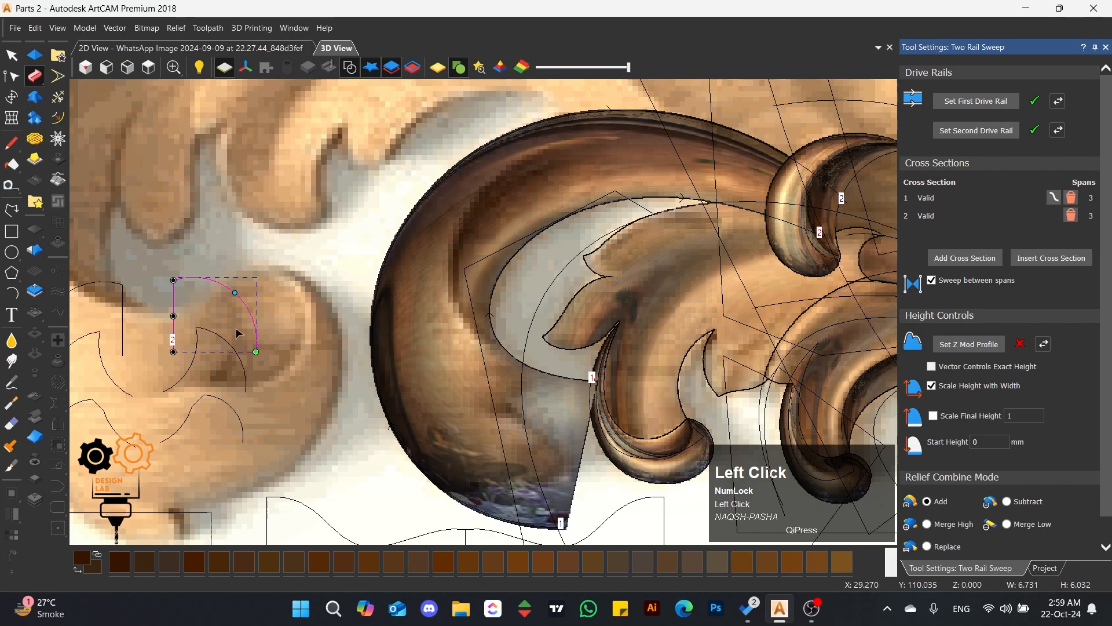
click(202, 366)
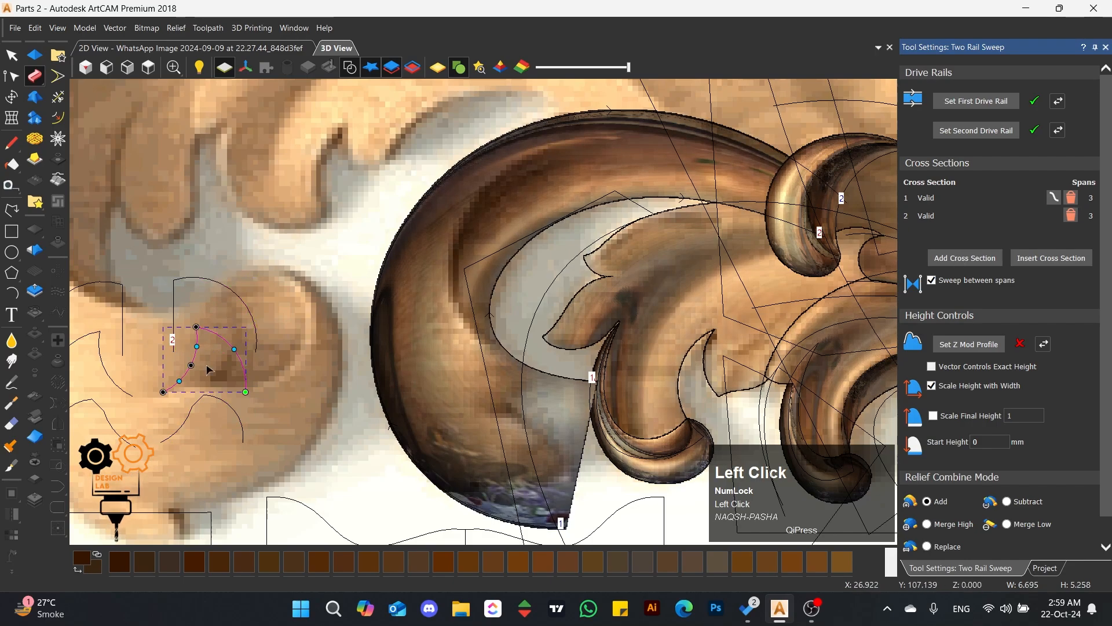
click(953, 255)
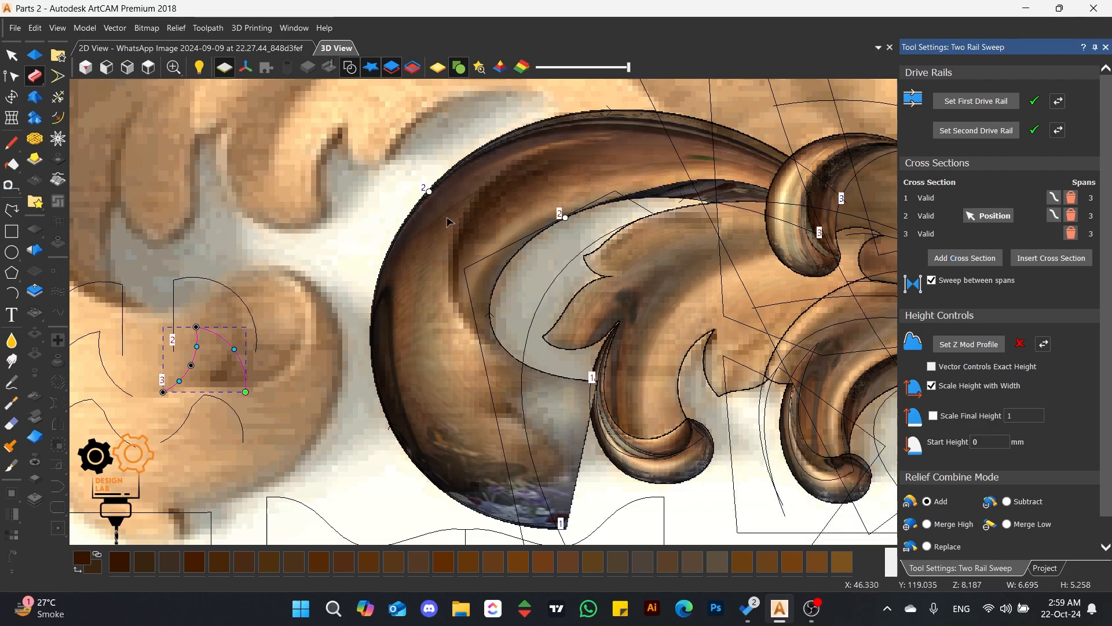
drag(228, 388, 260, 415)
click(964, 258)
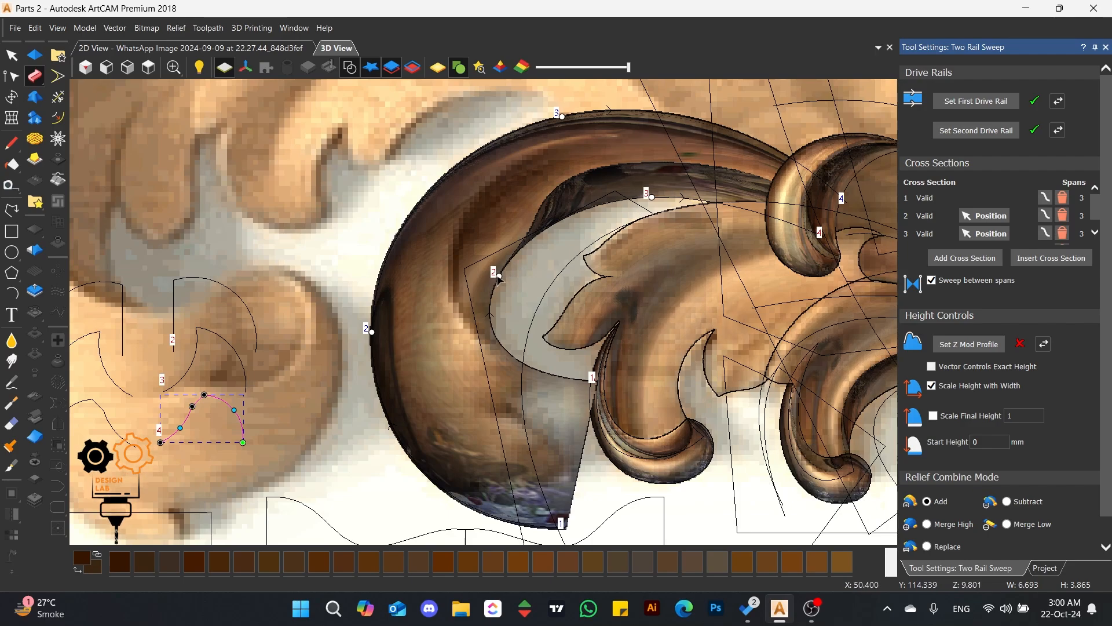
- Move both ends of the second cross section to the scroll's lower end and both ends of the third back along the rails
mouse_move(499, 277)
mouse_down()
mouse_move(491, 324)
mouse_move(529, 393)
mouse_move(546, 374)
mouse_up()
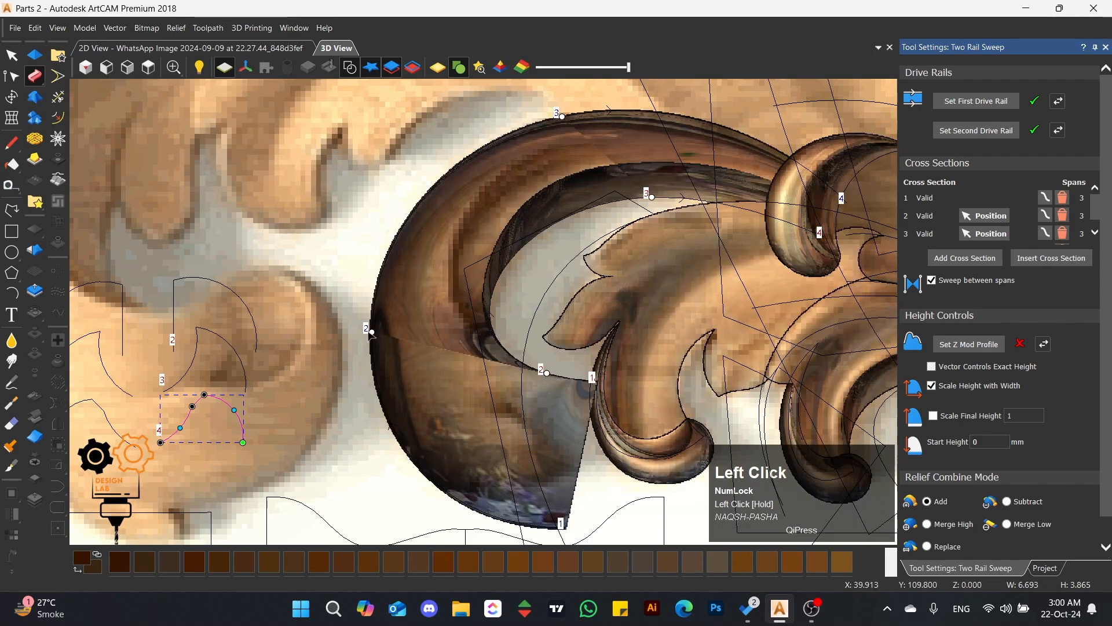
drag(369, 330, 483, 511)
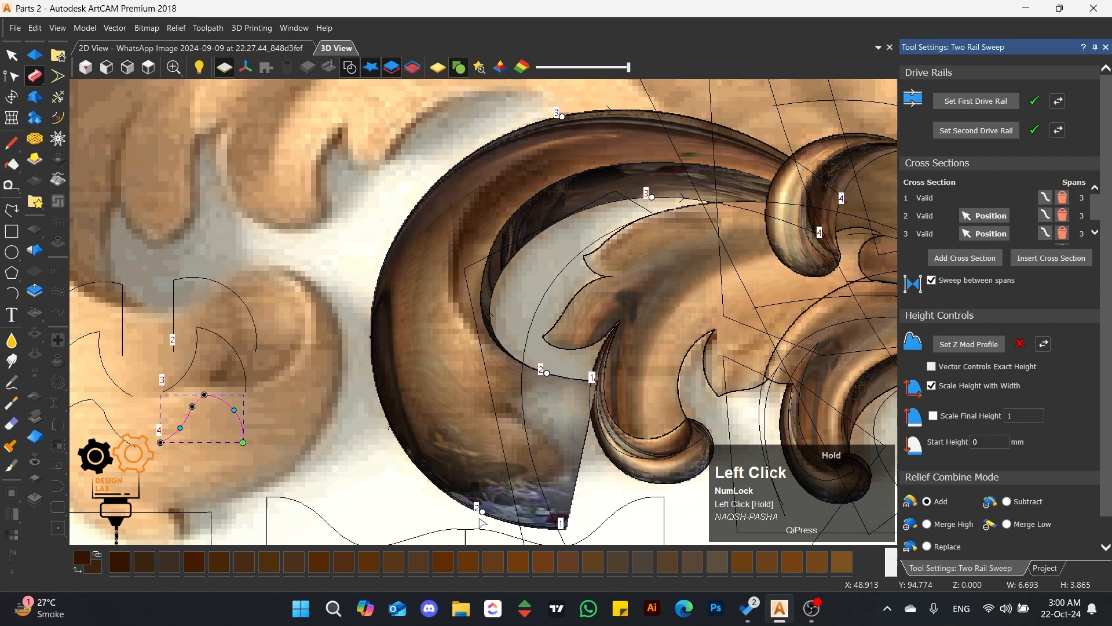
mouse_move(651, 199)
mouse_down()
mouse_move(583, 204)
mouse_move(530, 239)
mouse_up()
mouse_move(562, 119)
mouse_down()
mouse_move(468, 154)
mouse_move(430, 189)
mouse_up()
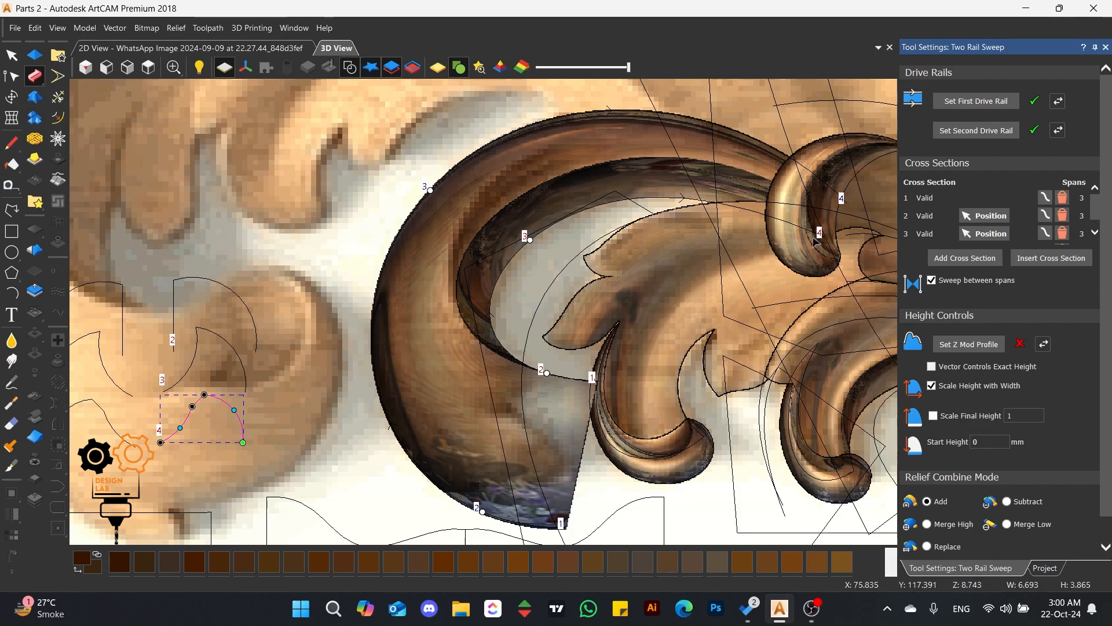
- Add the lower profile again as a cross section and move both ends of the second section near the scroll's lower end
click(218, 397)
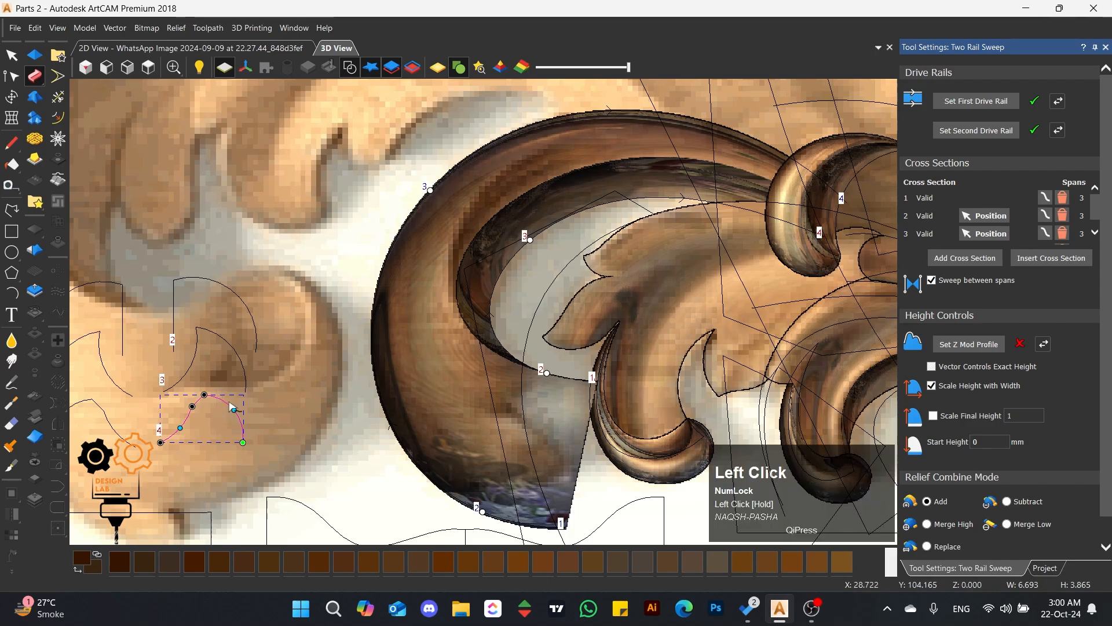
click(966, 258)
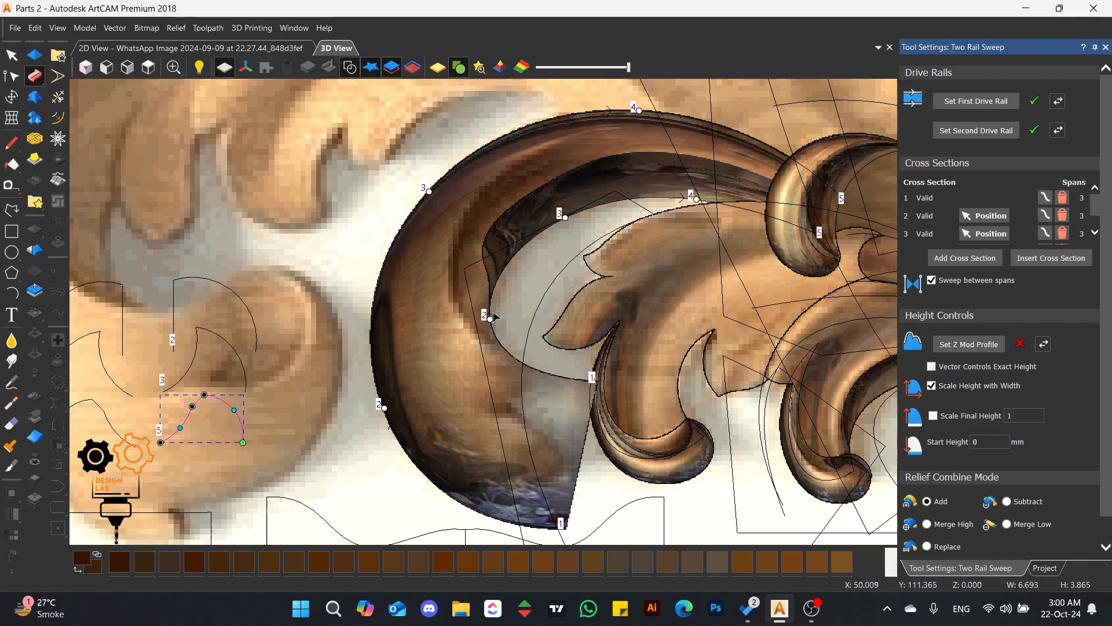
drag(490, 321, 529, 367)
mouse_move(385, 412)
mouse_down()
mouse_move(418, 463)
mouse_move(466, 503)
mouse_up()
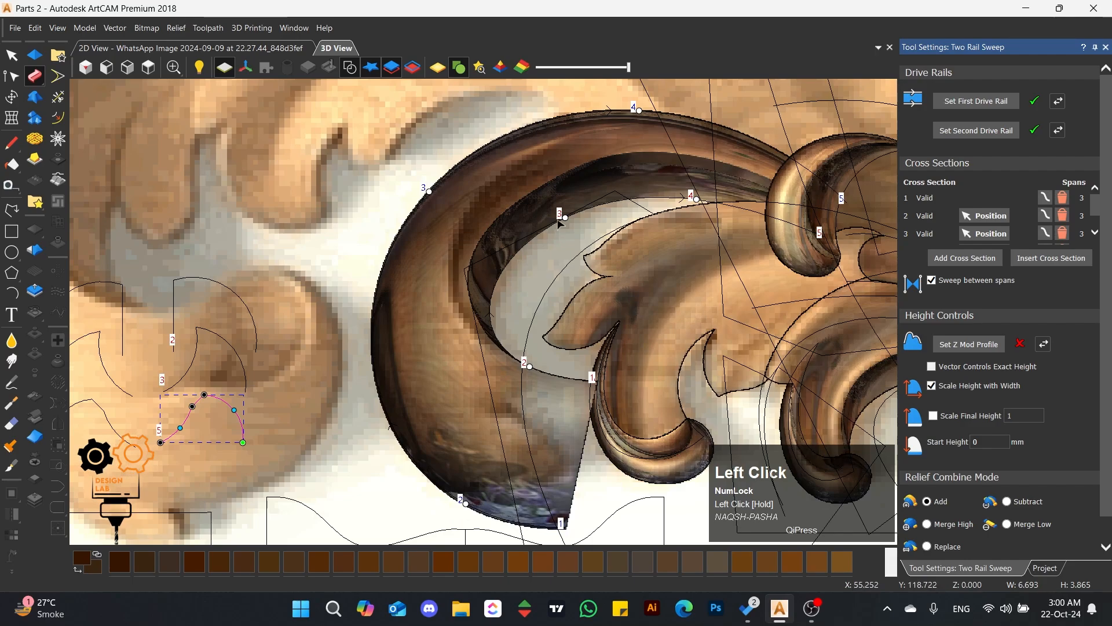
- Reposition both ends of the third cross section farther down the scroll's inner and outer rails
drag(560, 223, 498, 275)
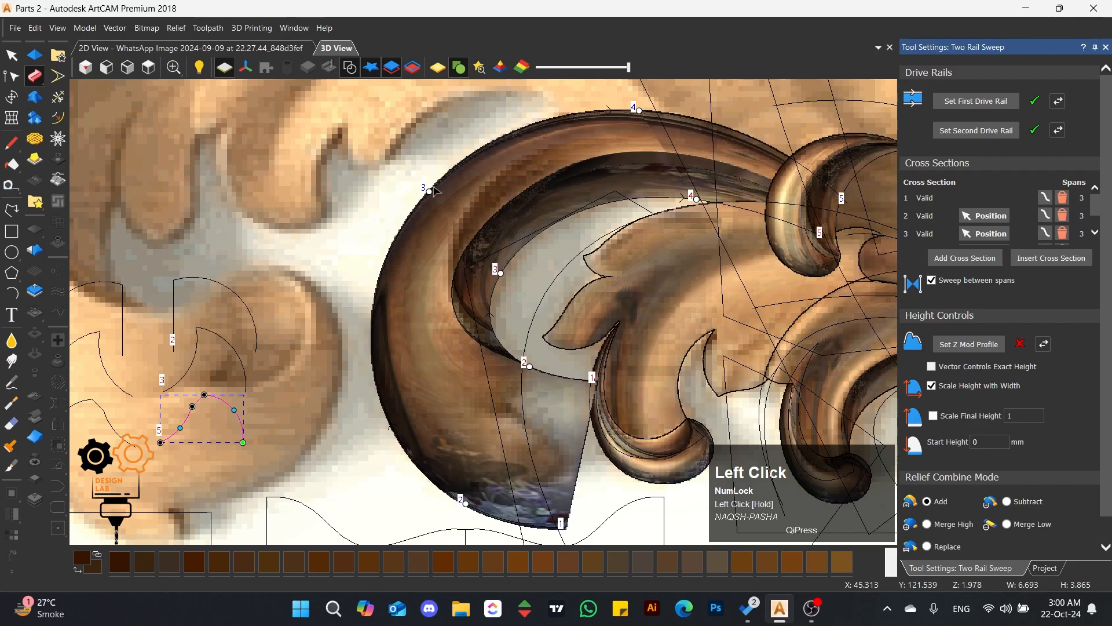
click(426, 196)
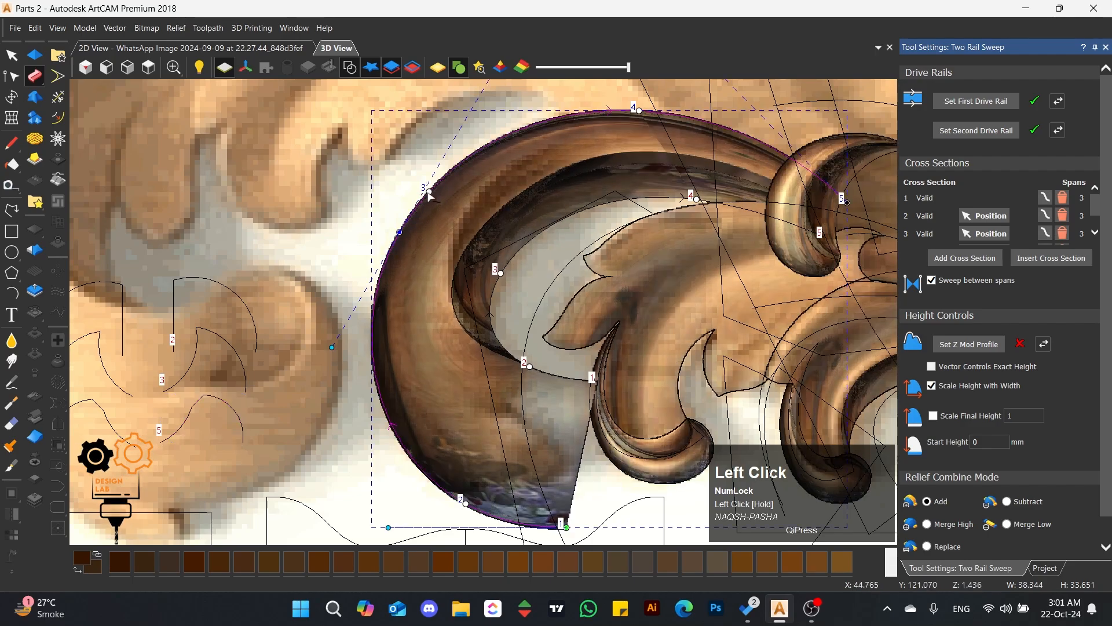
mouse_move(428, 196)
mouse_down()
mouse_move(400, 247)
mouse_move(406, 235)
mouse_up()
click(540, 285)
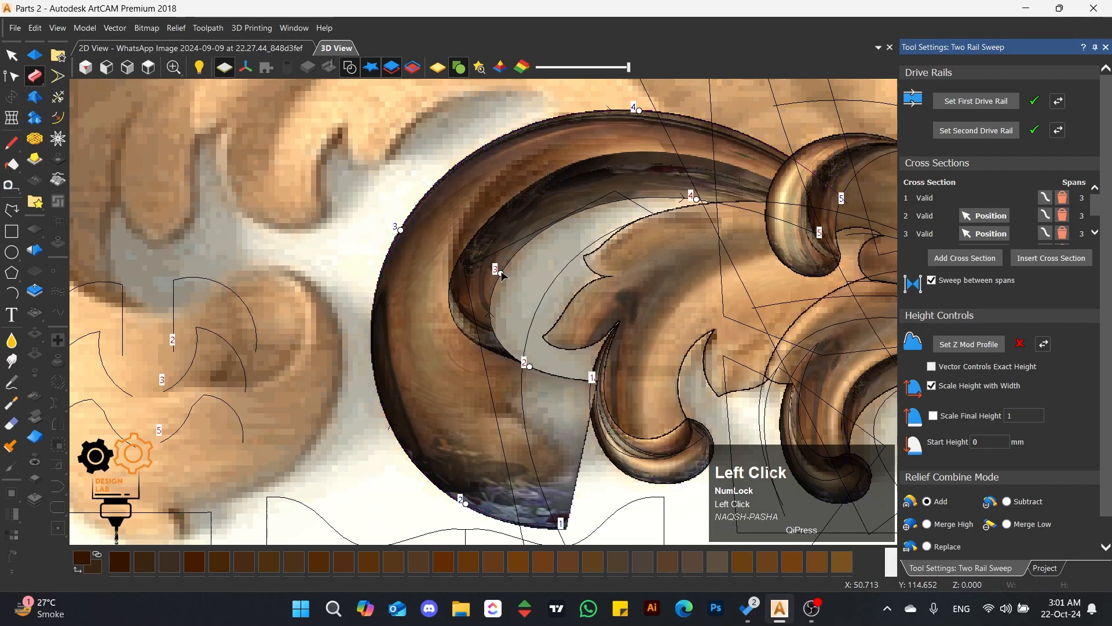
- Pull both ends of the fourth cross section back along the rails and fine-tune the third section's inner end
mouse_move(502, 275)
mouse_down()
mouse_move(533, 243)
mouse_move(667, 222)
mouse_move(667, 202)
mouse_move(597, 206)
mouse_up()
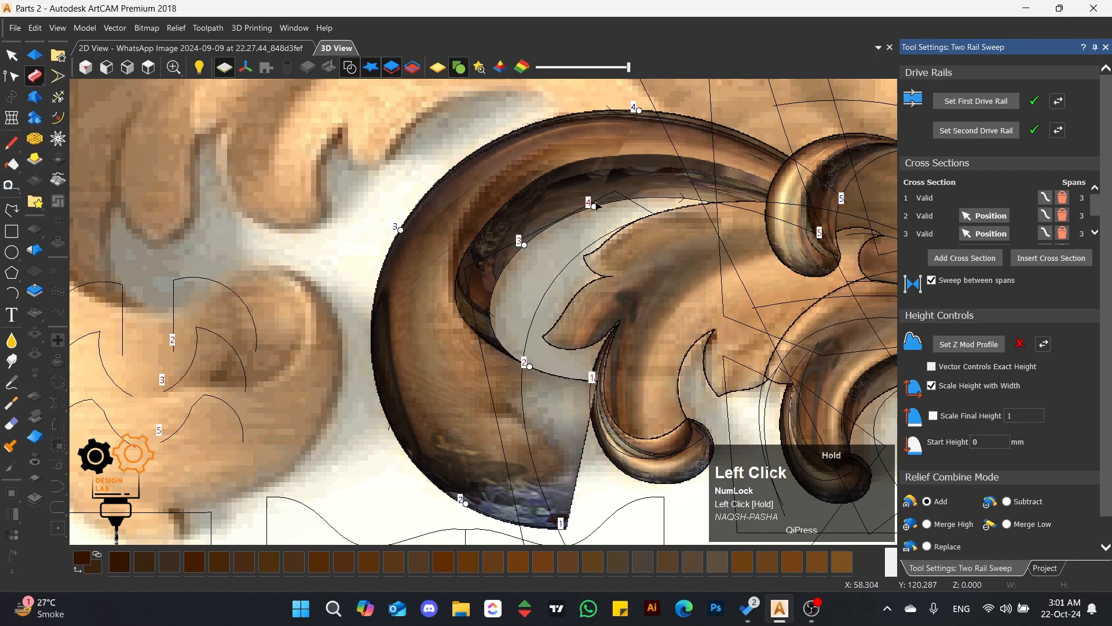
drag(638, 111, 536, 124)
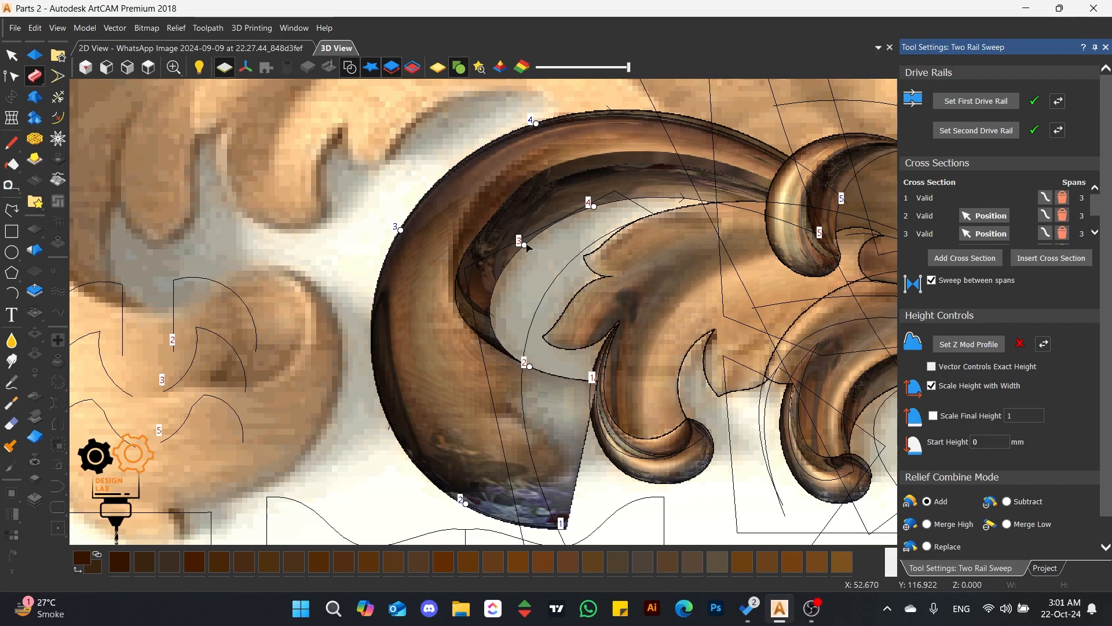
drag(526, 246, 517, 266)
- Lower the middle profile's peak node toward its centre and move both ends of the third cross section farther up the rails
click(212, 351)
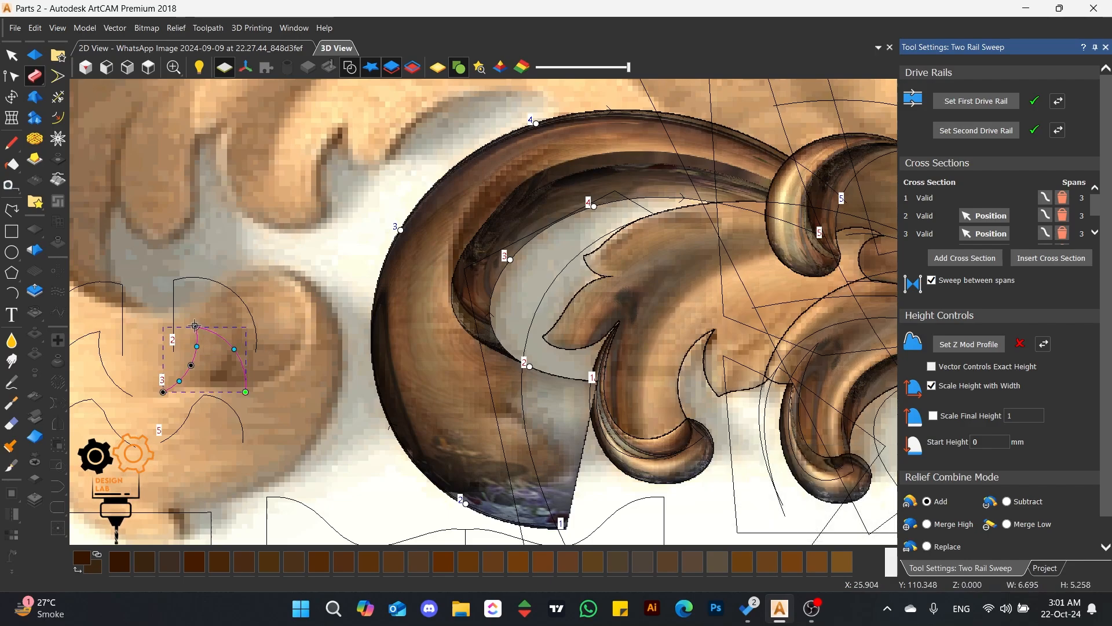
drag(197, 329, 209, 337)
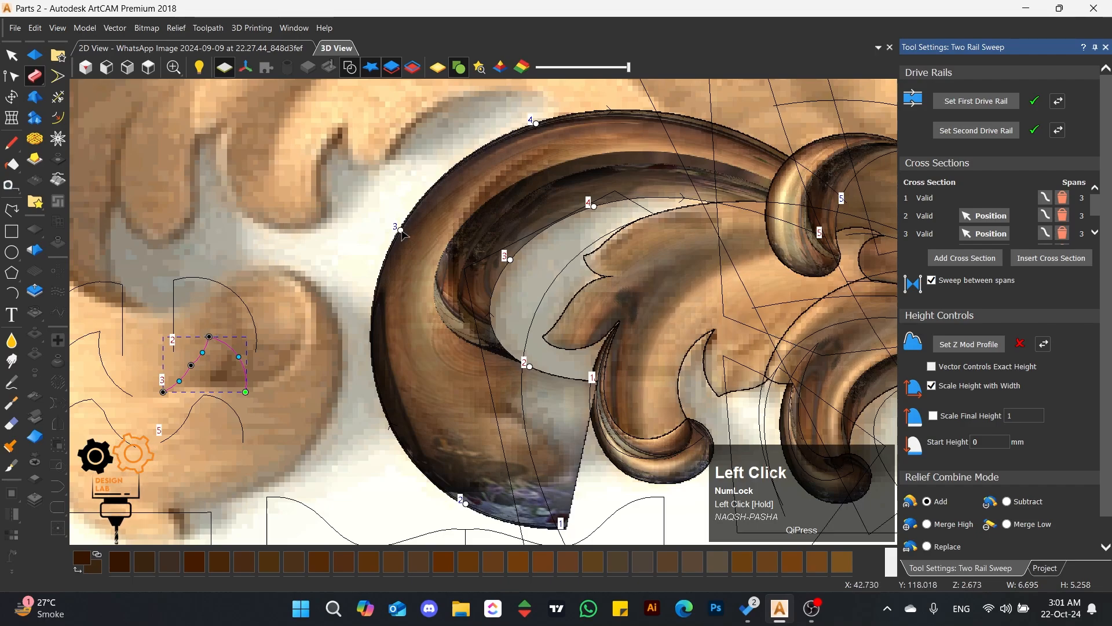
drag(417, 217, 448, 177)
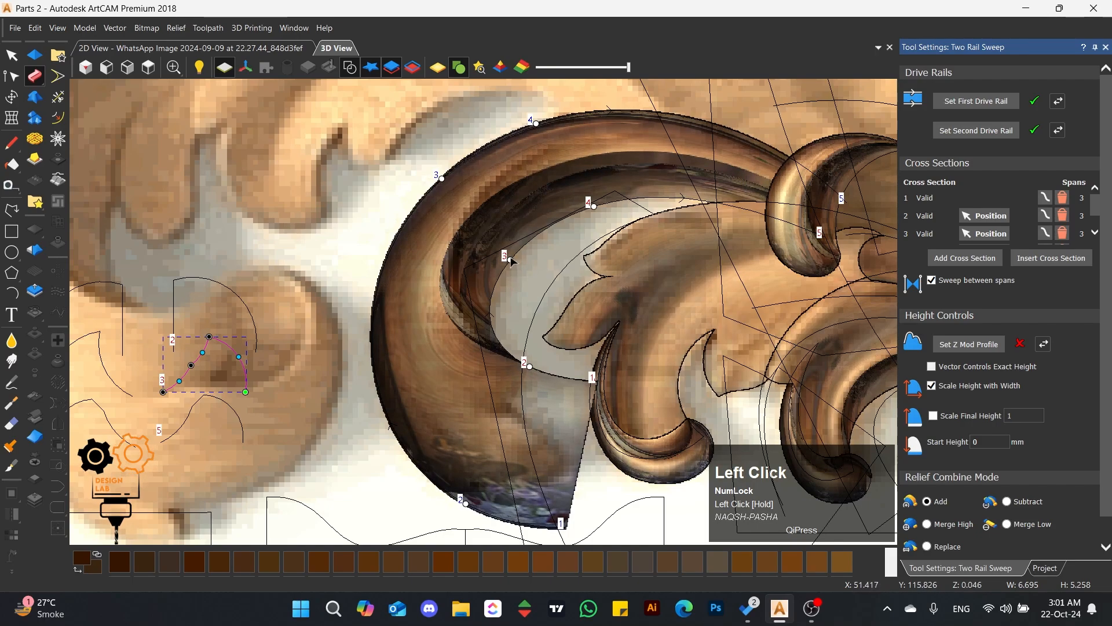
drag(510, 259, 552, 226)
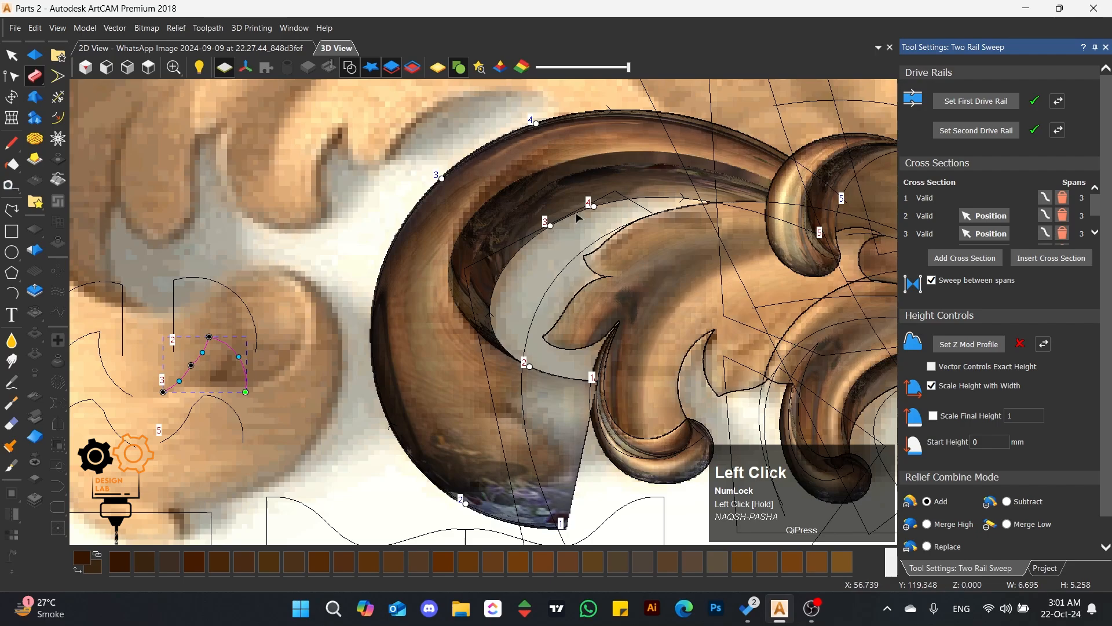
- Adjust the middle profile's peak, delete the extra node on its longer flank and bend that flank into a concave curve
drag(209, 336, 210, 335)
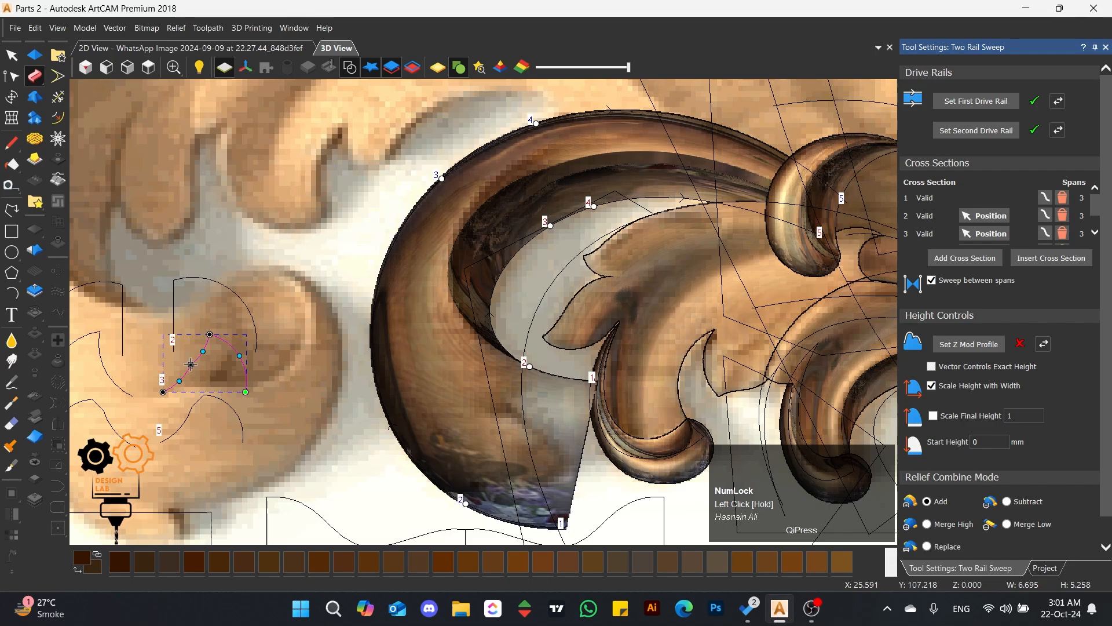
key(d)
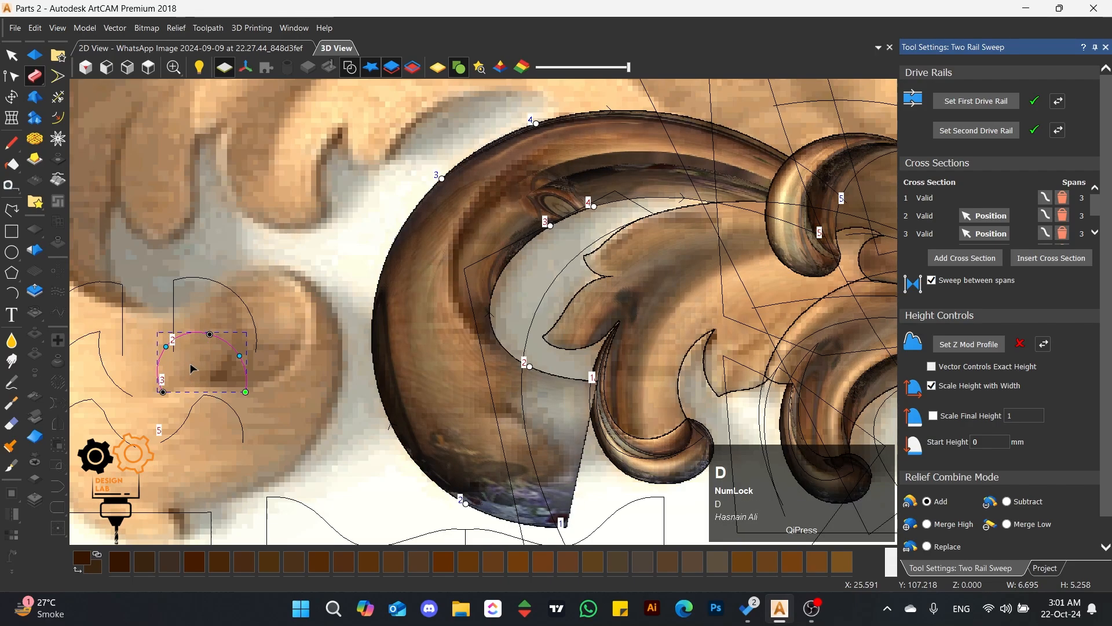
drag(164, 346, 196, 368)
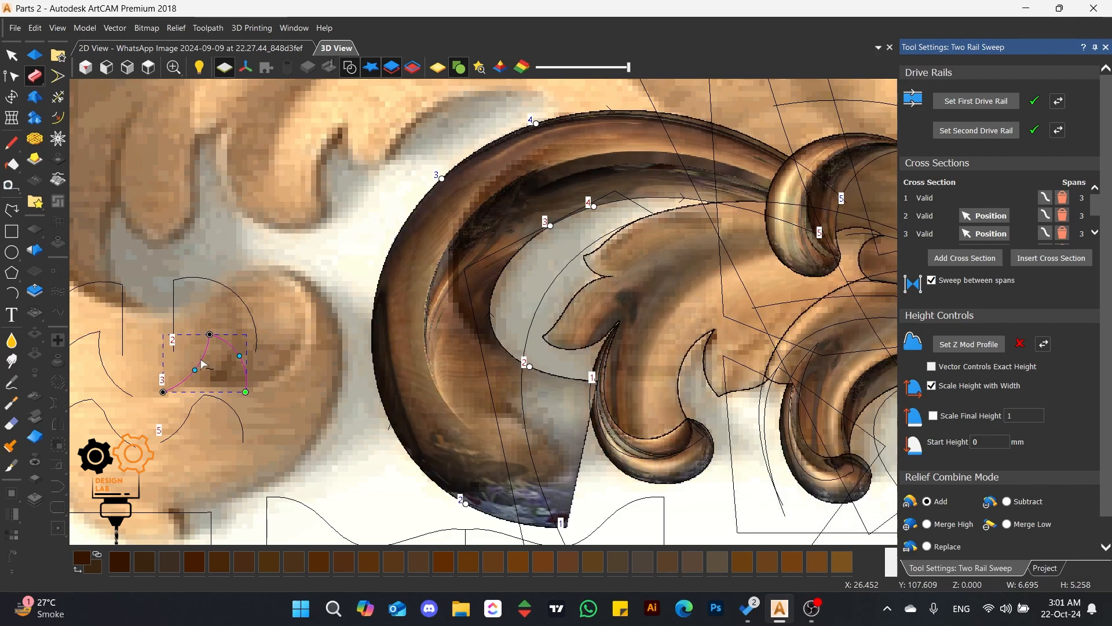
key(m)
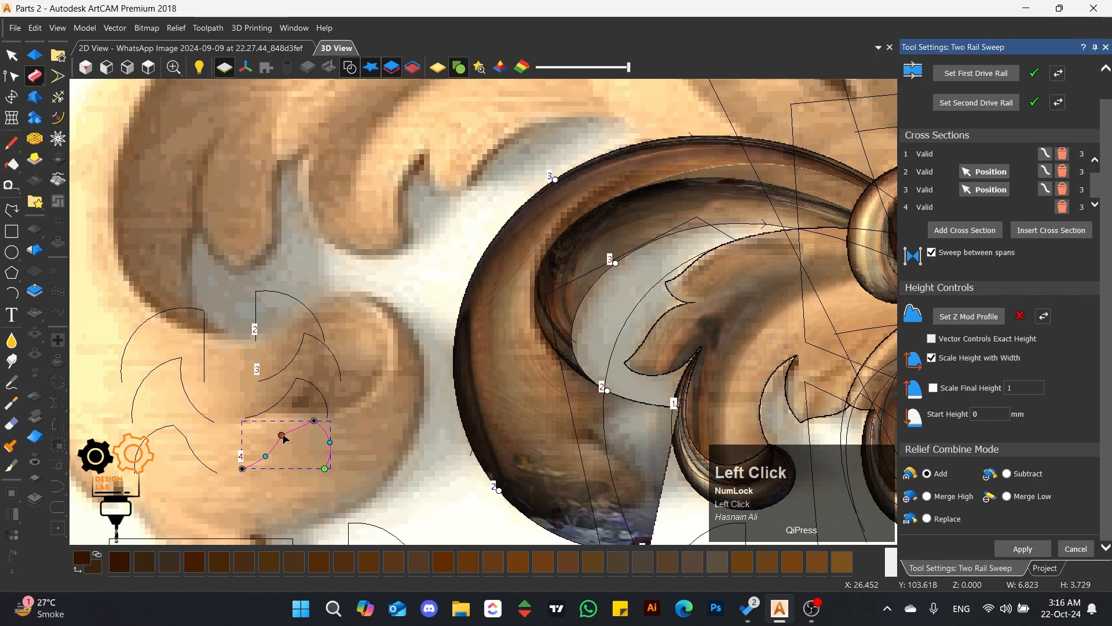
- Flatten the long flank of the fourth cross section's profile and slightly raise the peak of the third's profile
drag(283, 438, 295, 435)
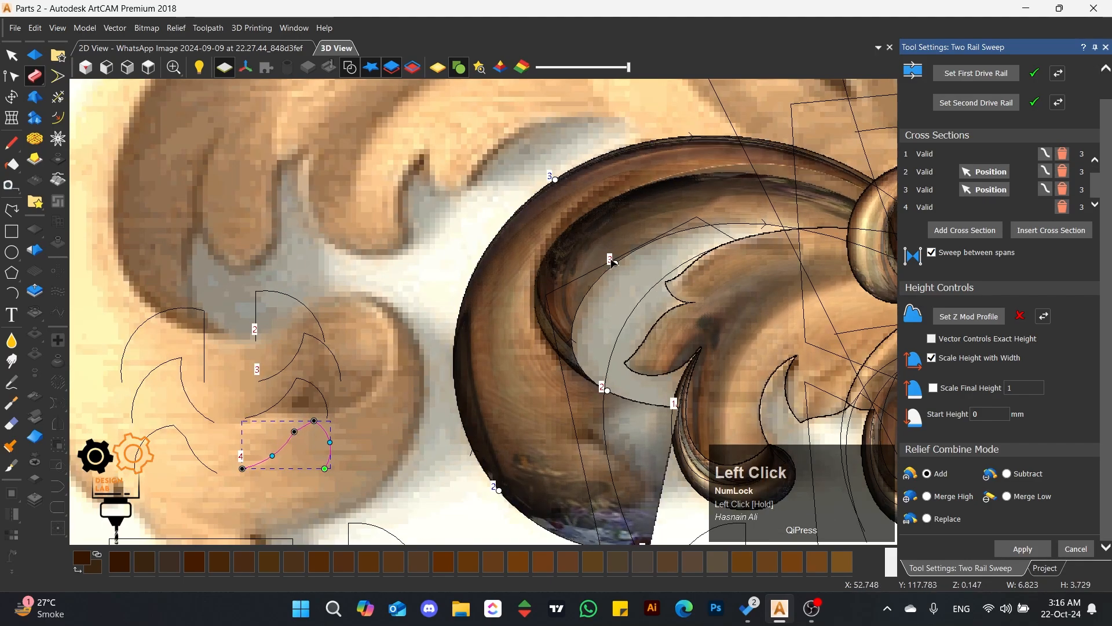
click(309, 342)
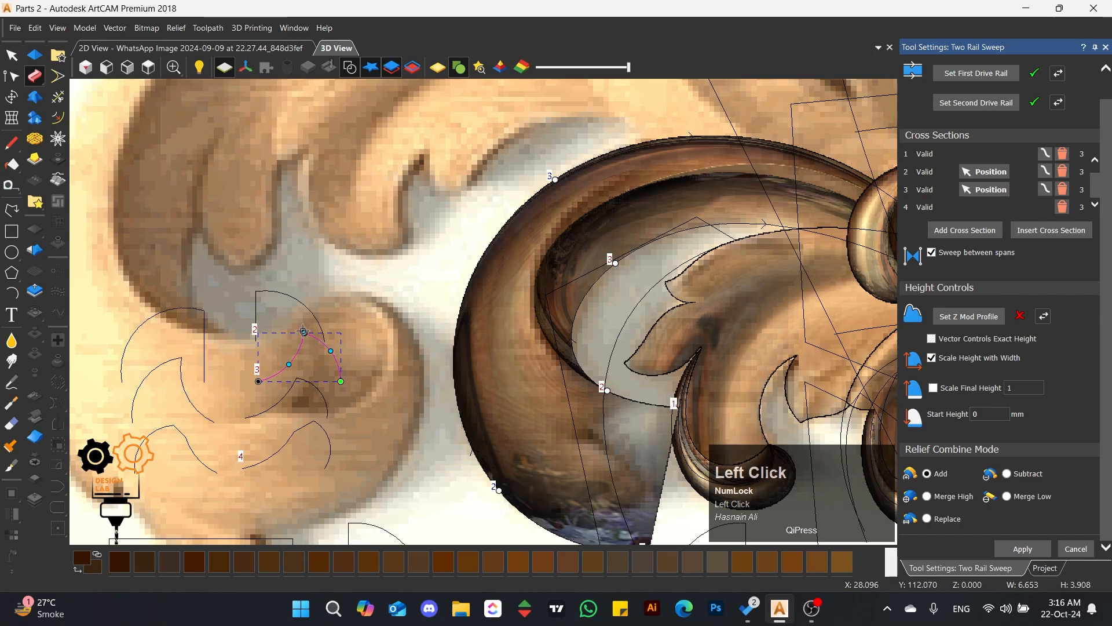
mouse_move(304, 333)
mouse_down()
mouse_move(317, 332)
mouse_move(307, 331)
mouse_up()
- Reshape the scroll's outer rail by adjusting its upper end node, its intermediate node and the curve handles between them
scroll(476, 318, down, 1)
click(601, 184)
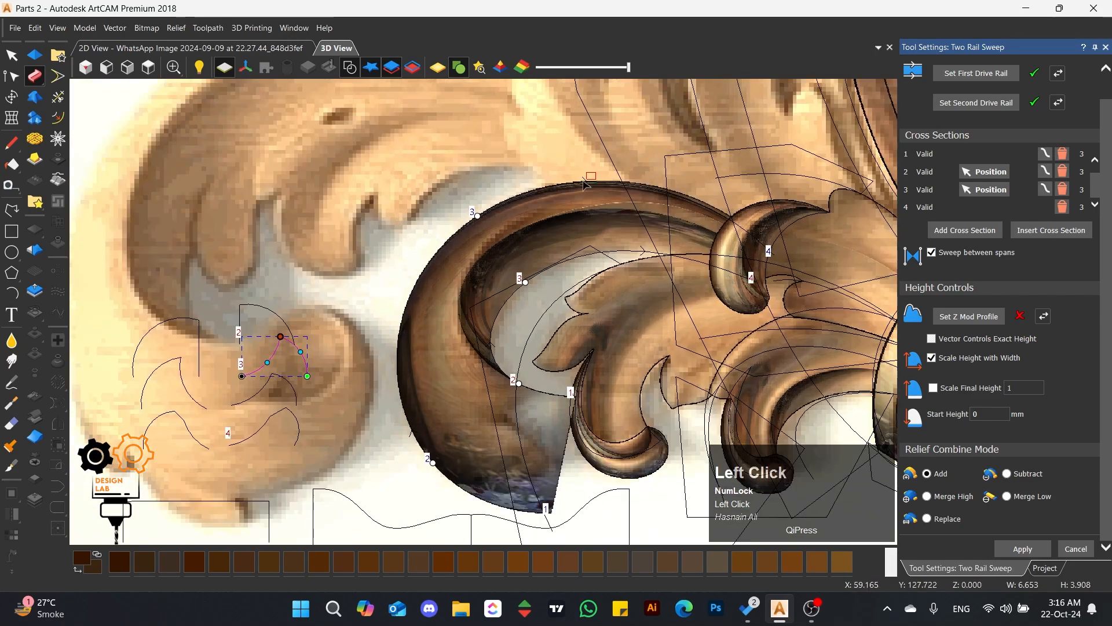
drag(773, 253, 769, 252)
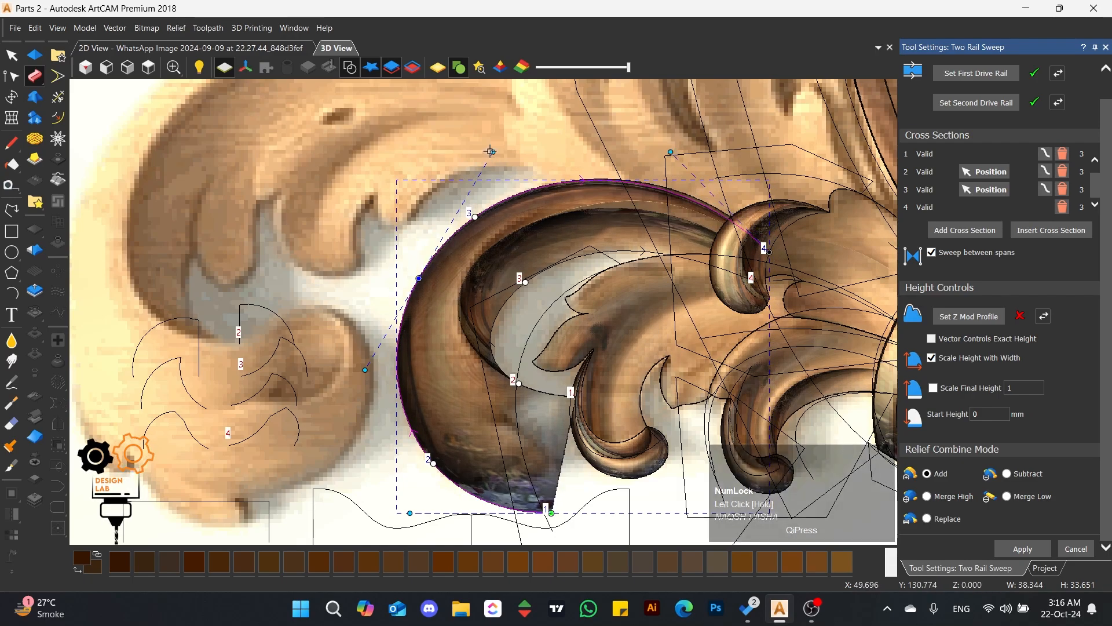
mouse_move(493, 152)
mouse_down()
mouse_move(501, 132)
mouse_move(499, 149)
mouse_up()
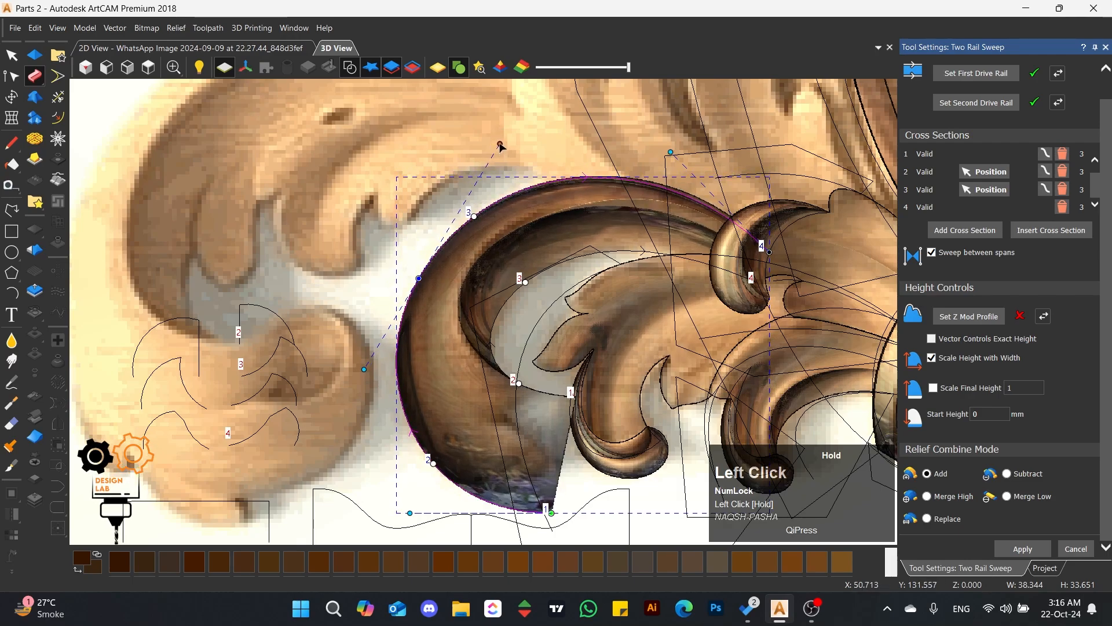
mouse_move(769, 251)
mouse_down()
mouse_move(638, 234)
mouse_move(777, 260)
mouse_up()
drag(418, 277, 423, 263)
drag(504, 124, 498, 147)
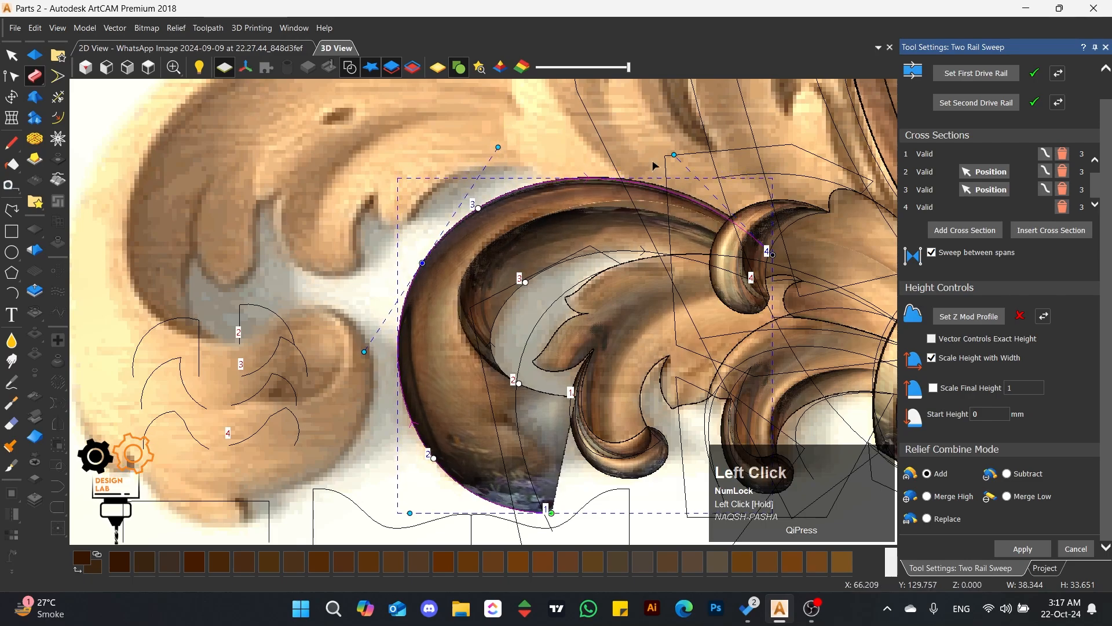
drag(674, 156, 675, 155)
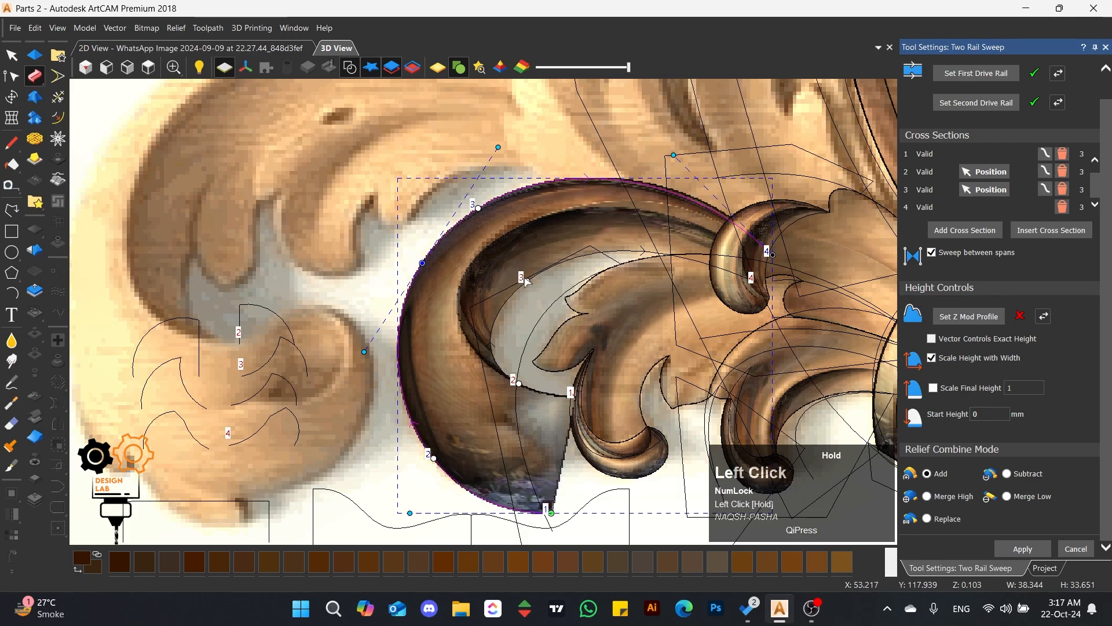
- Nudge the third cross section's inner end along its rail, and adjust the outer rail's lower curve handle and end node
drag(527, 284, 523, 285)
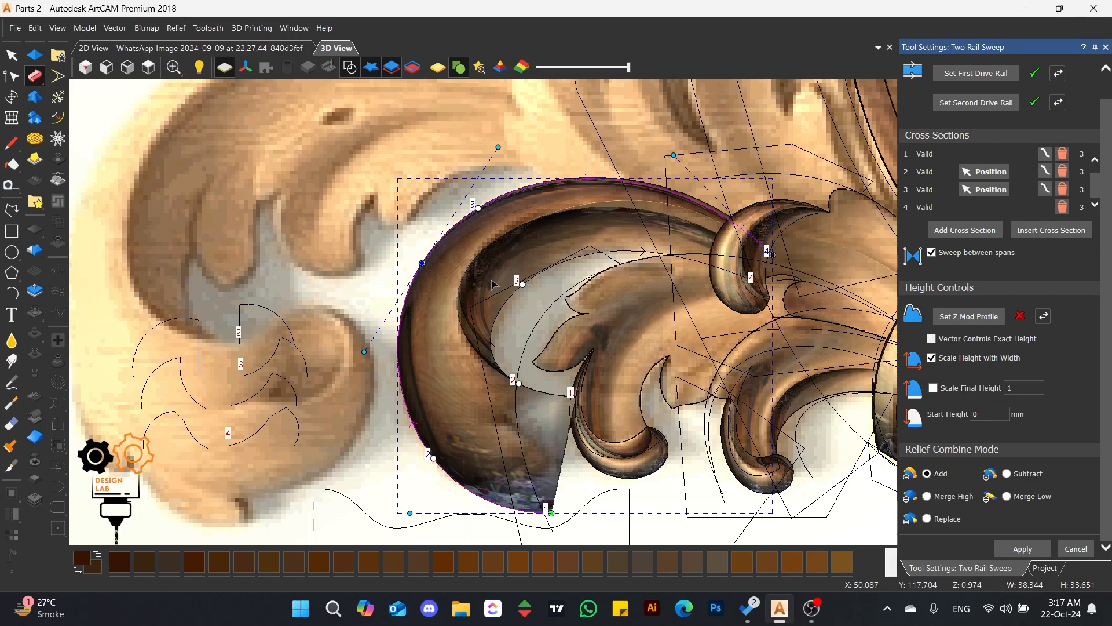
scroll(493, 284, down, 1)
drag(423, 471, 415, 472)
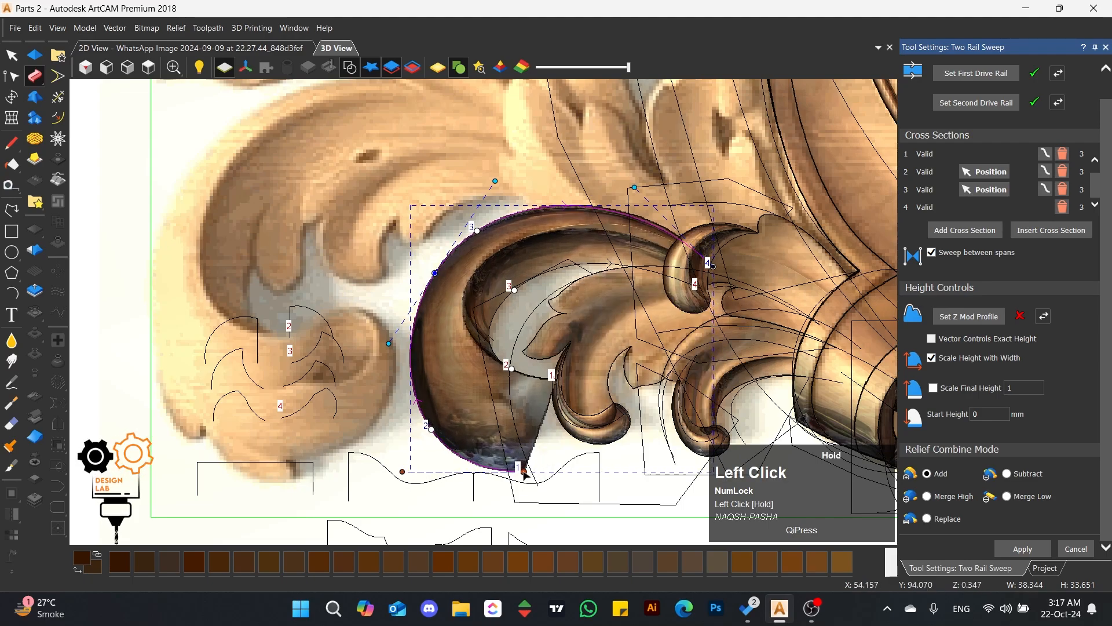
drag(536, 471, 525, 473)
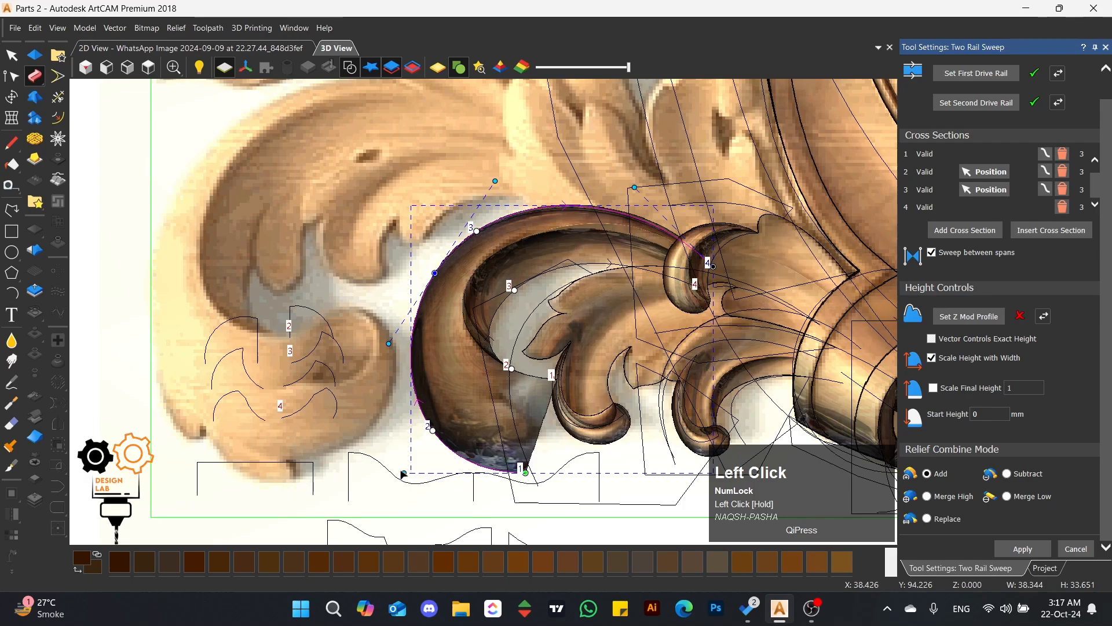
- Move the outer rail's lower curve handle slightly inward and select both the inner and outer rails together
drag(403, 472, 414, 467)
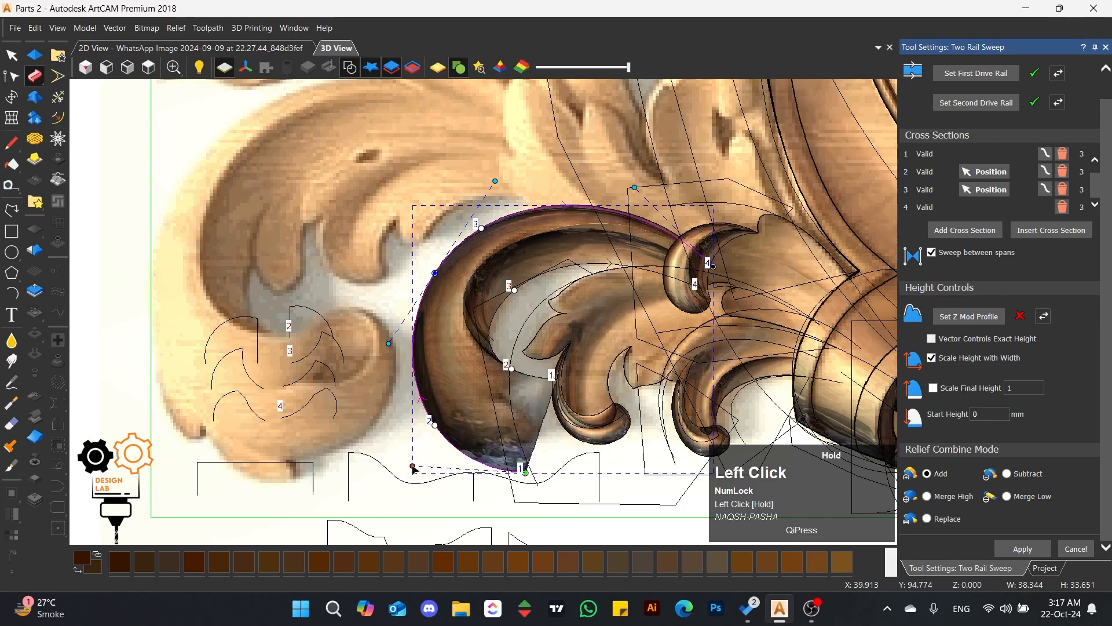
scroll(509, 310, up, 1)
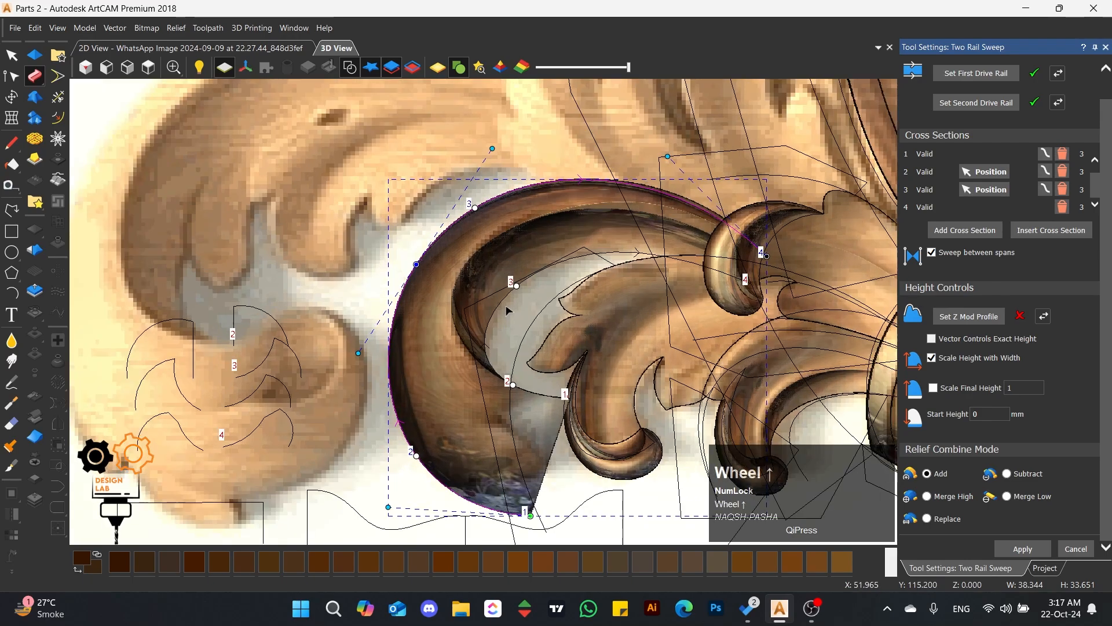
click(567, 399)
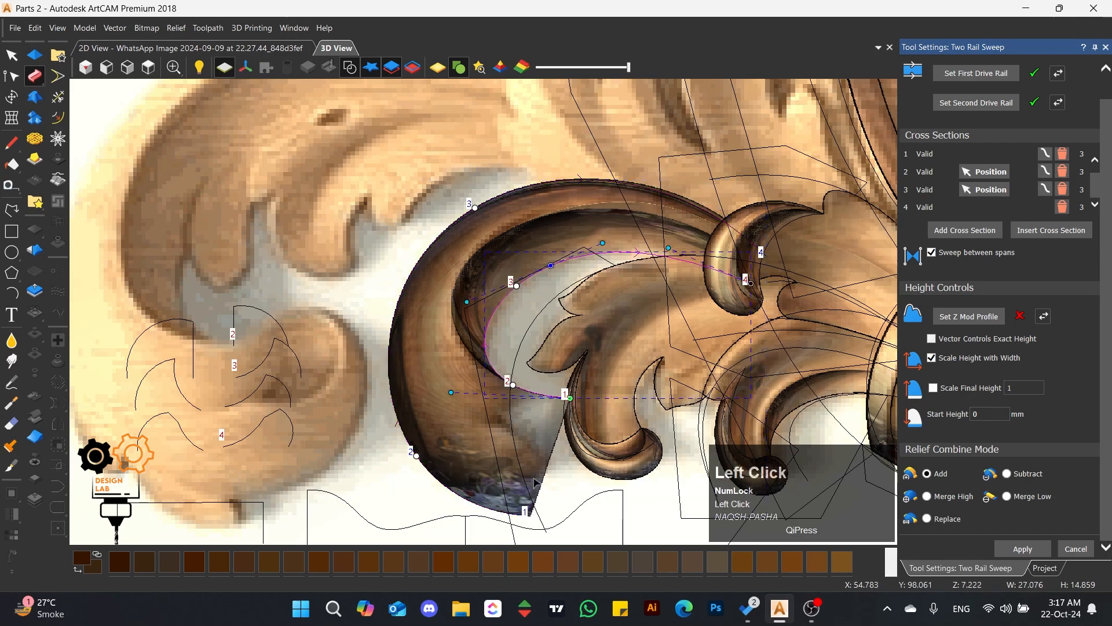
click(527, 518)
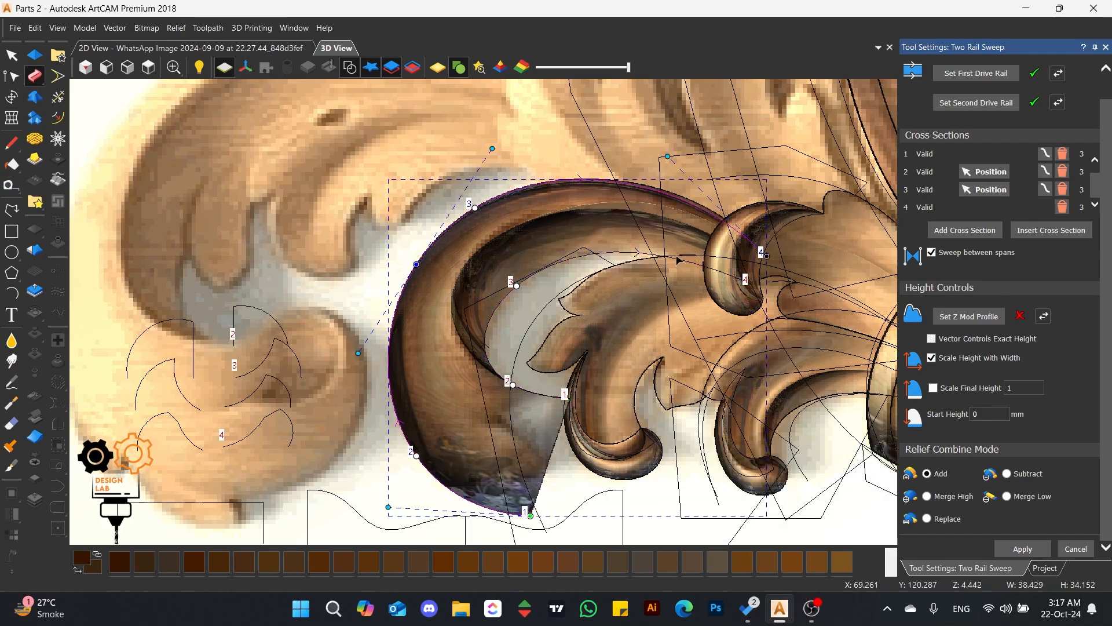
click(565, 267)
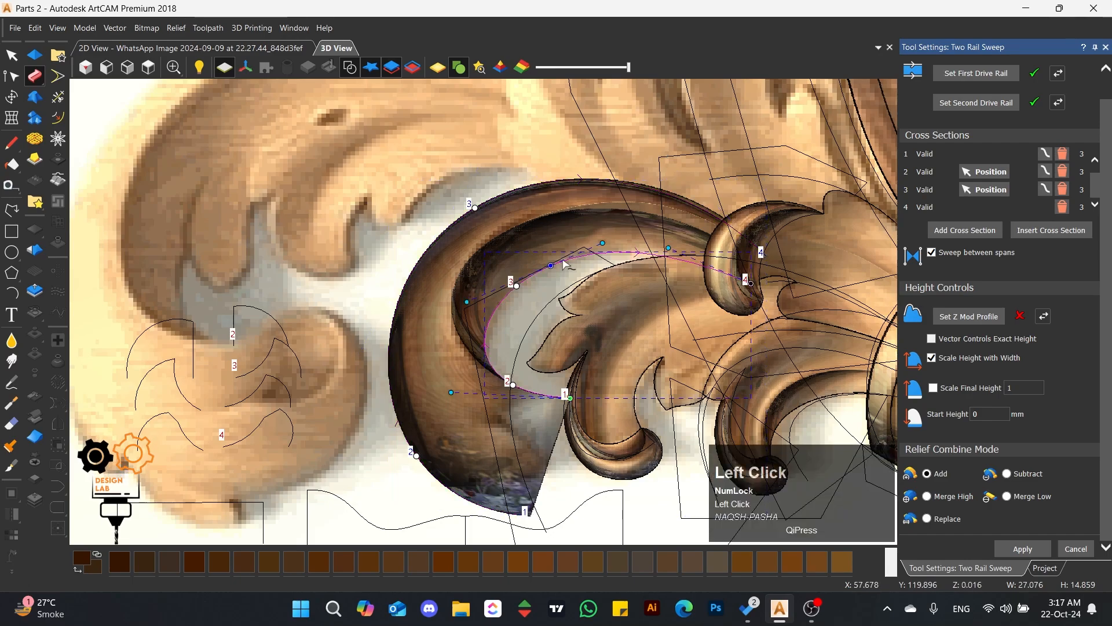
shift+click(549, 181)
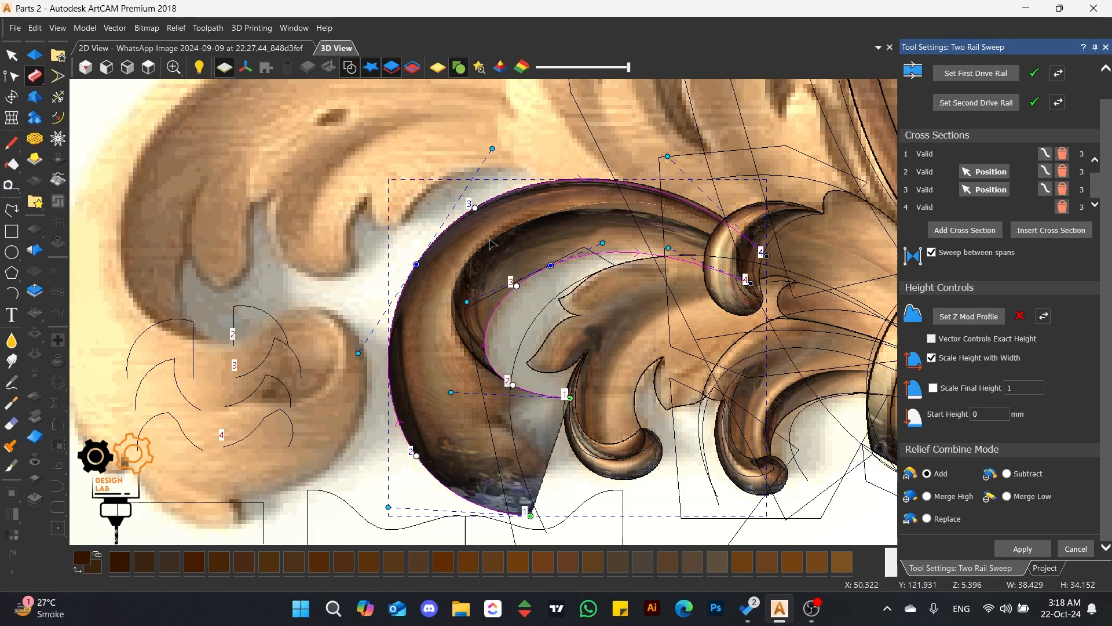
- Examine the swept scroll's height and surface from several angles, using the plain gold material and hiding the vectors
scroll(490, 249, up, 2)
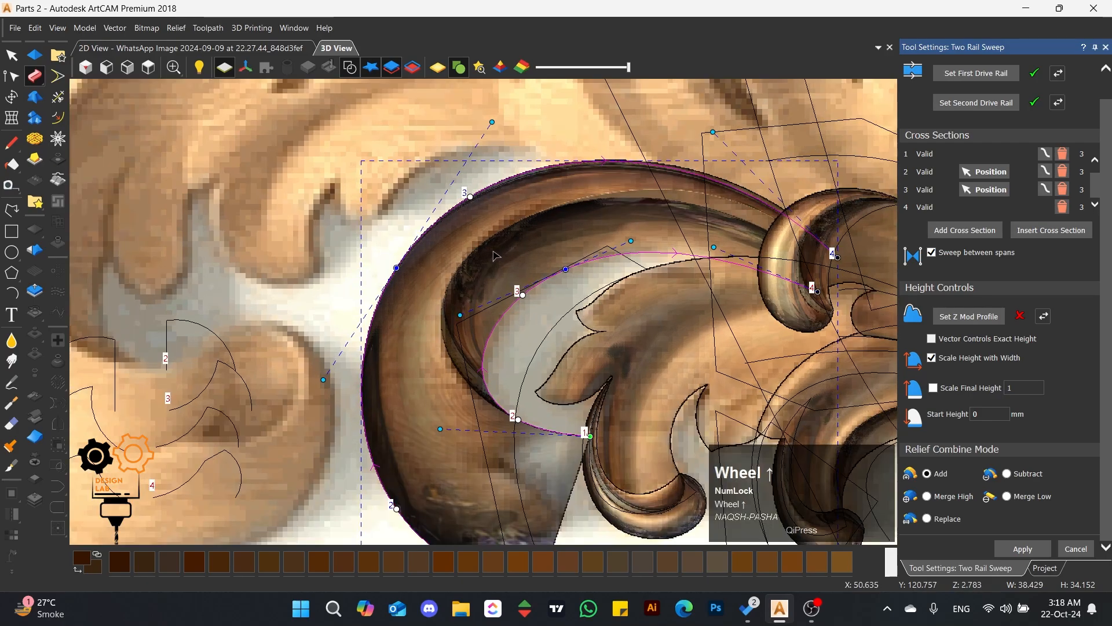
middle_drag(490, 249, 713, 299)
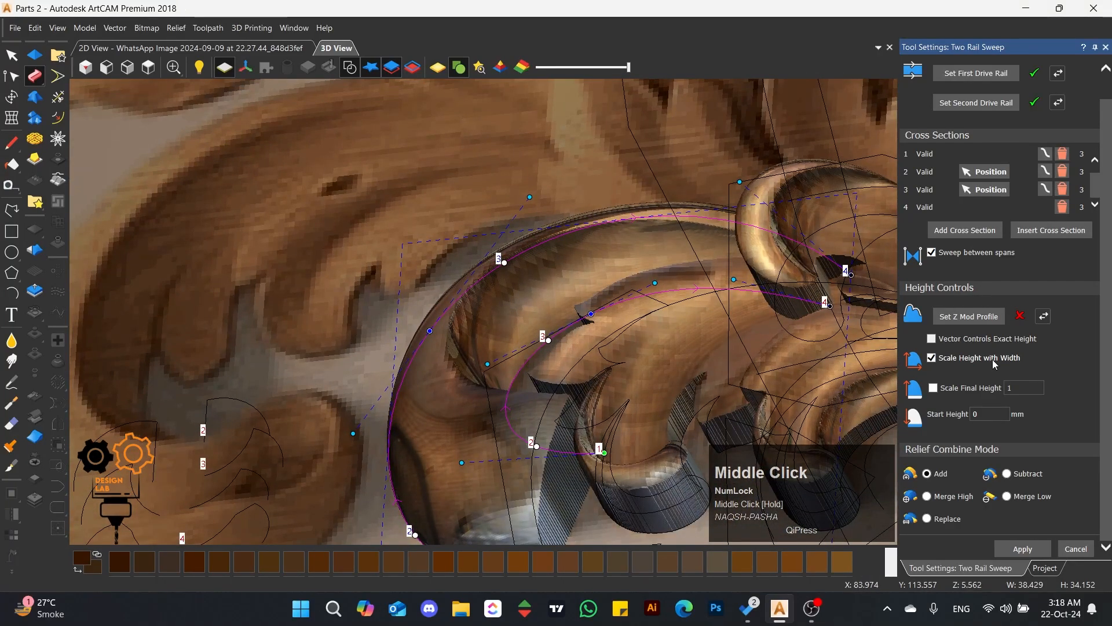
scroll(394, 308, down, 2)
scroll(297, 329, up, 2)
middle_drag(297, 329, 669, 300)
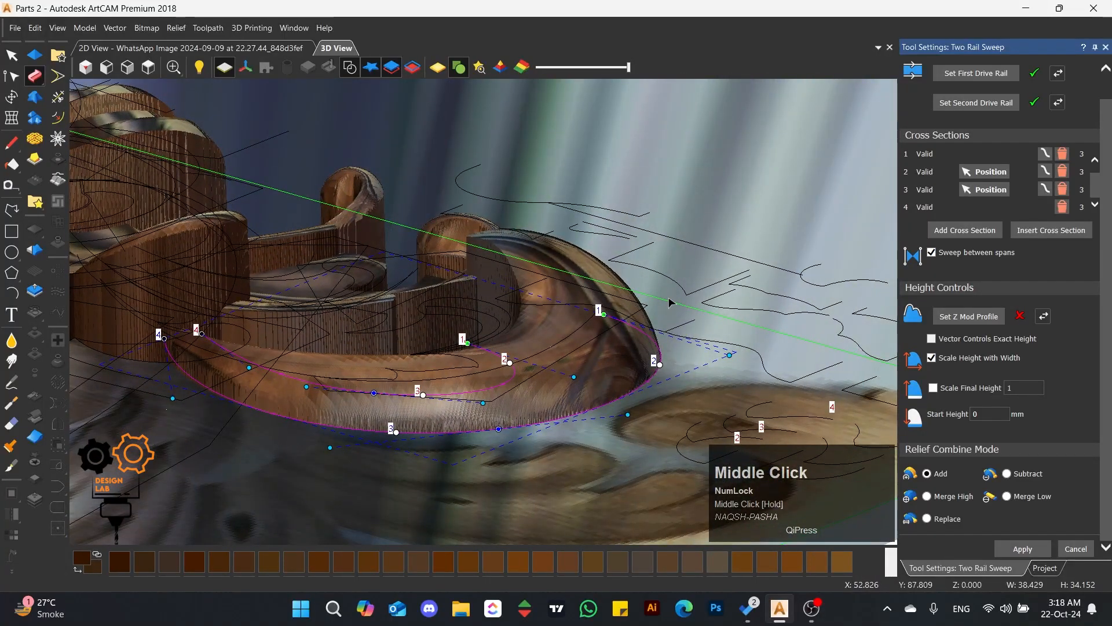
mouse_move(584, 307)
middle_down()
mouse_move(533, 301)
mouse_move(408, 373)
mouse_move(400, 348)
middle_up()
click(442, 70)
scroll(405, 260, up, 3)
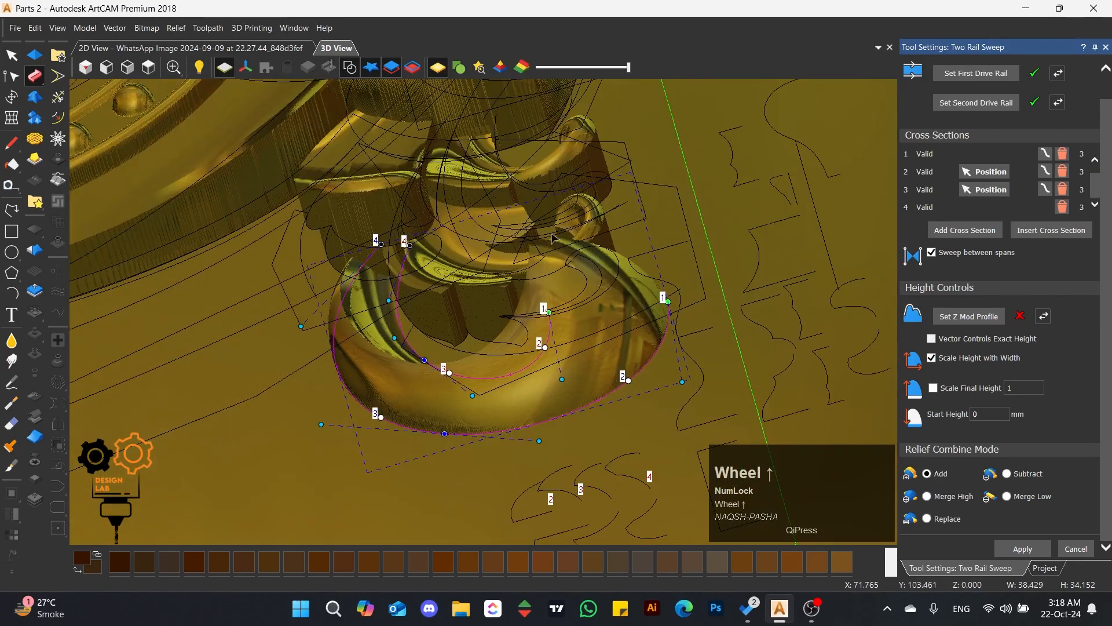
mouse_move(405, 260)
middle_down()
mouse_move(374, 223)
mouse_move(422, 45)
middle_up()
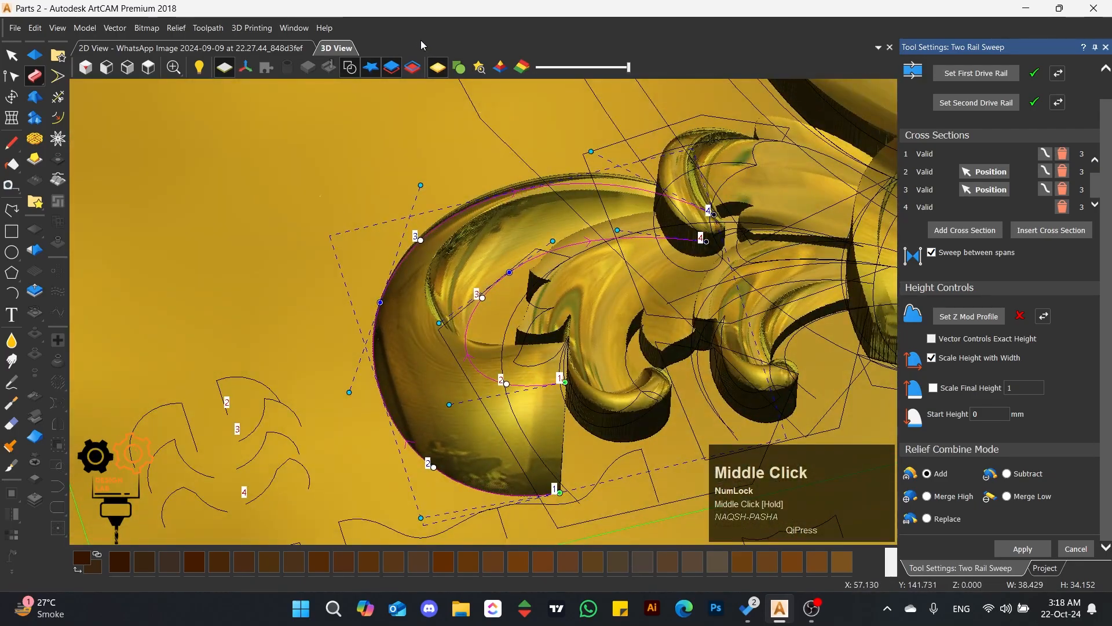
click(349, 68)
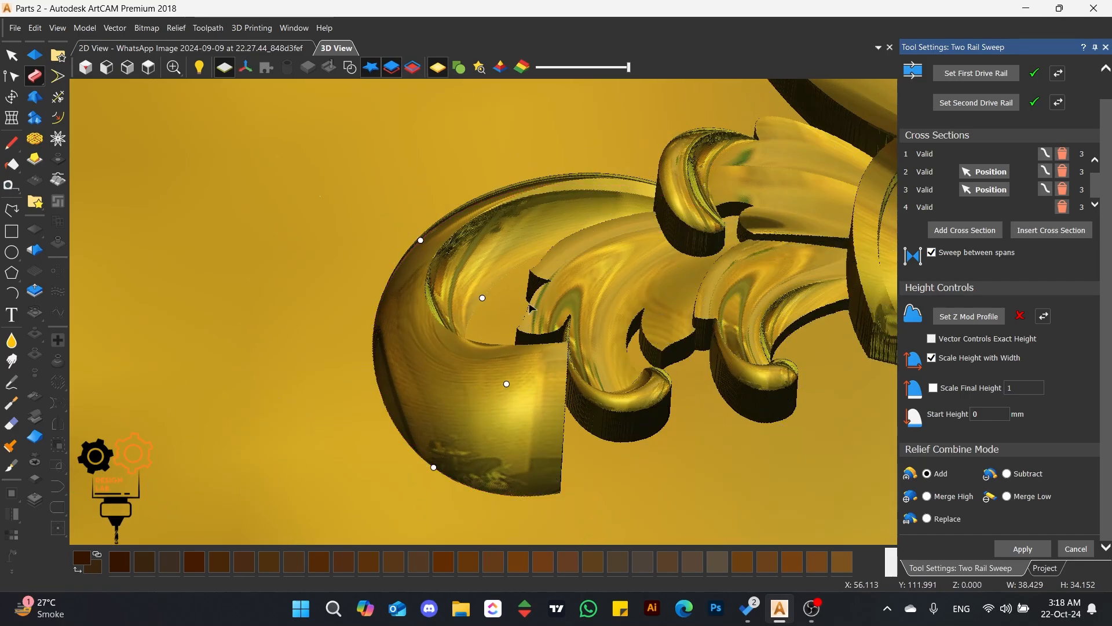
scroll(531, 307, up, 2)
middle_drag(531, 307, 585, 192)
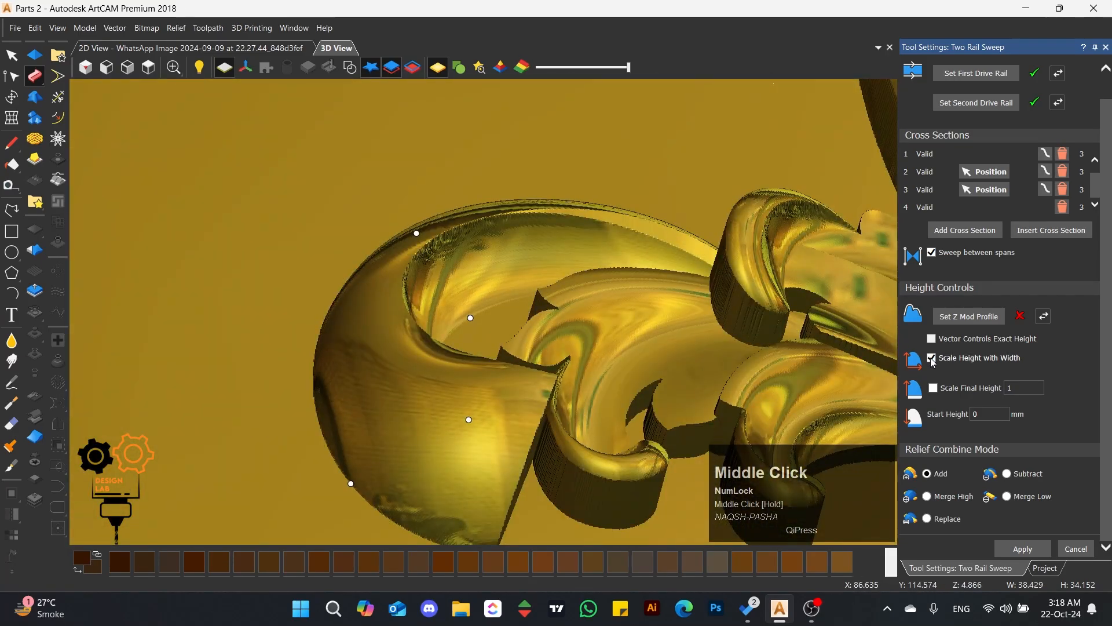
- Turn off scaling of the sweep's height with its width and check the scroll's surface
click(932, 358)
scroll(556, 273, down, 1)
scroll(561, 272, up, 2)
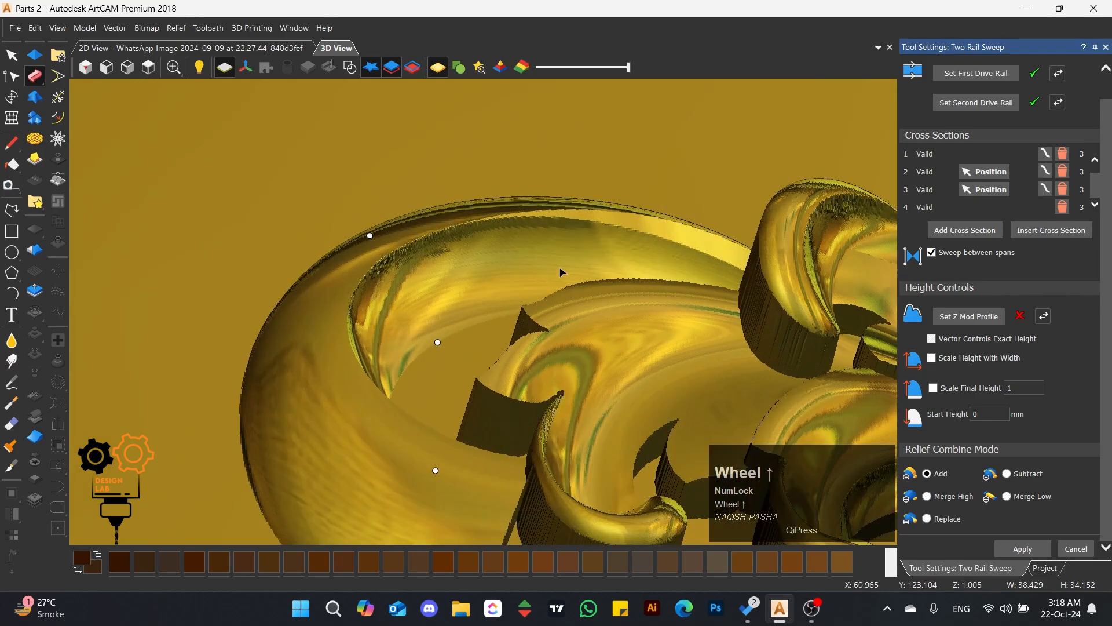
middle_drag(561, 272, 626, 266)
- Show the vectors again and raise the peak of the second cross section's profile
click(149, 68)
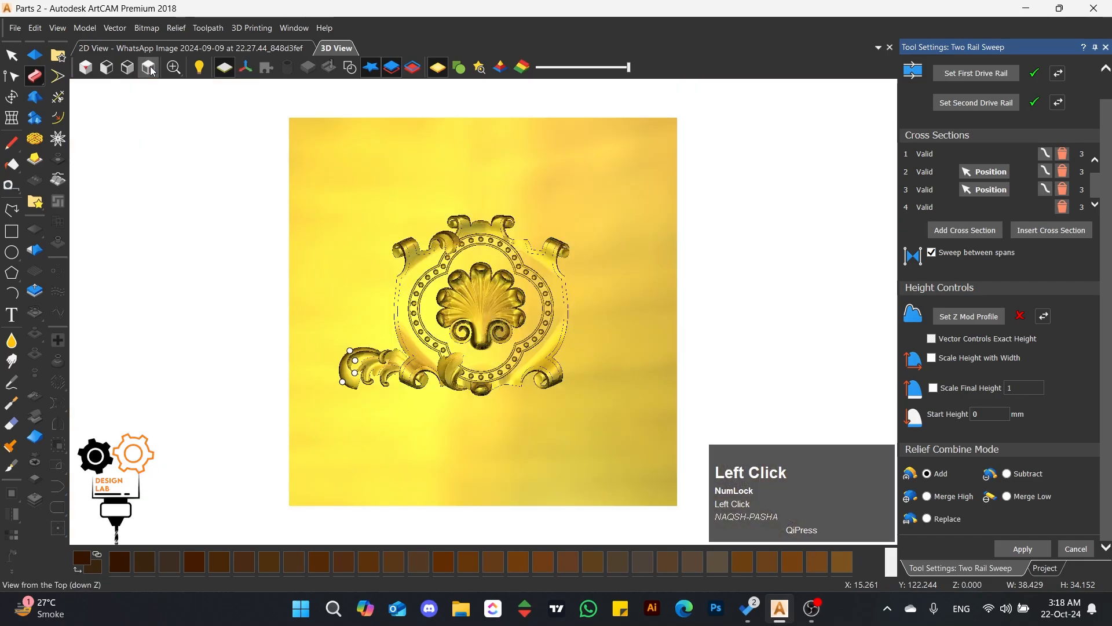
scroll(348, 311, up, 3)
click(350, 66)
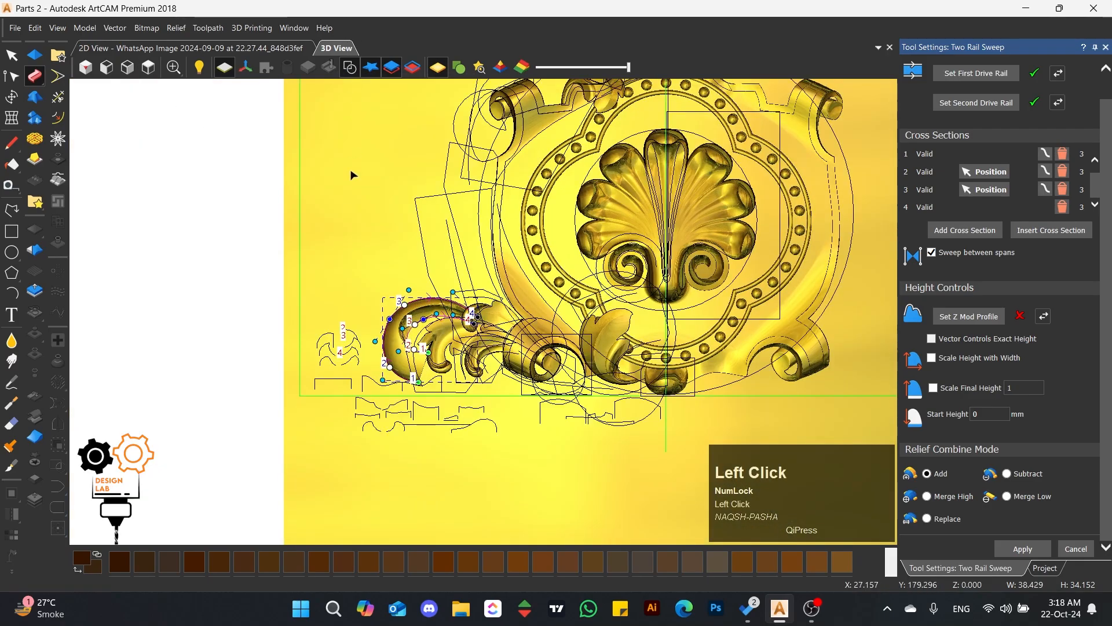
scroll(373, 340, up, 4)
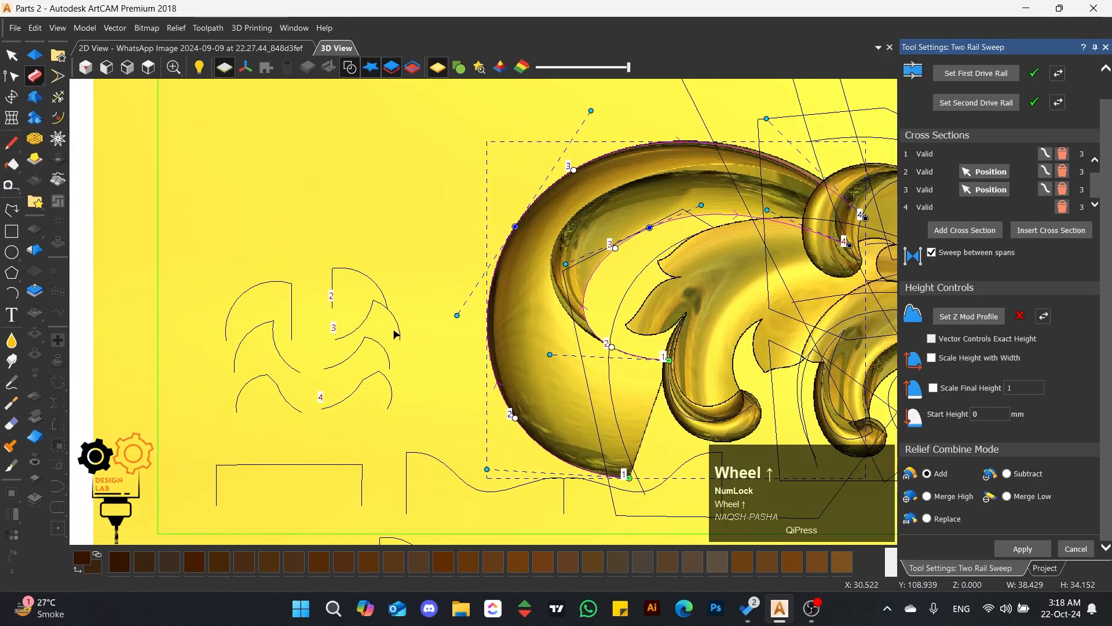
click(362, 242)
scroll(354, 267, up, 1)
drag(279, 233, 305, 247)
key(alt)
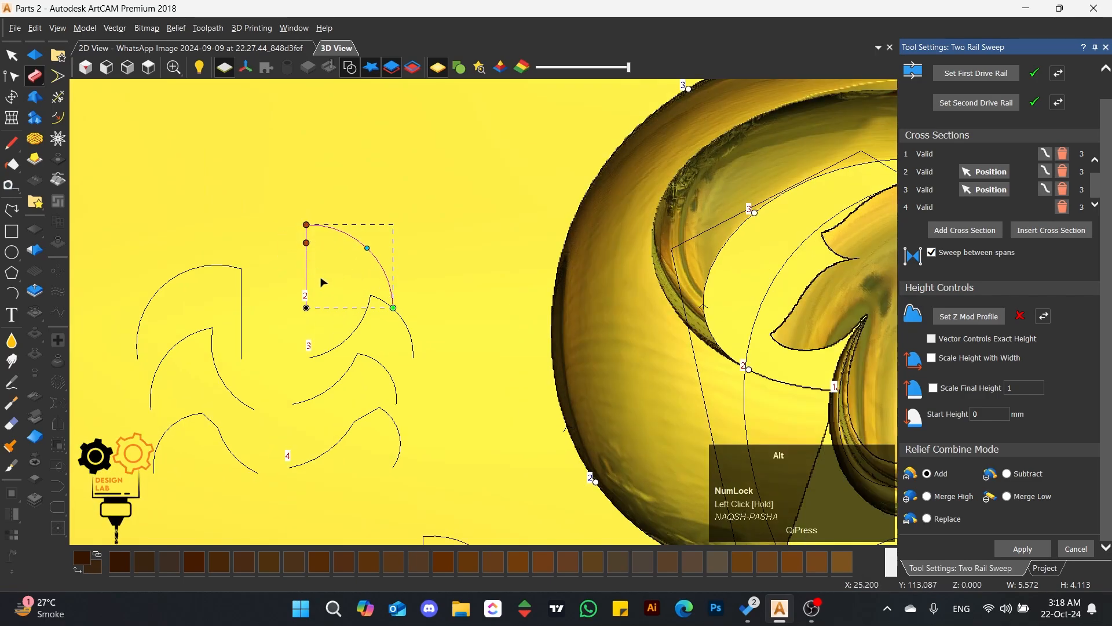
- Set the Two Rail Sweep's start height to 2 mm and check the raised scroll against the neighbouring leaves
scroll(422, 268, down, 3)
scroll(560, 291, up, 2)
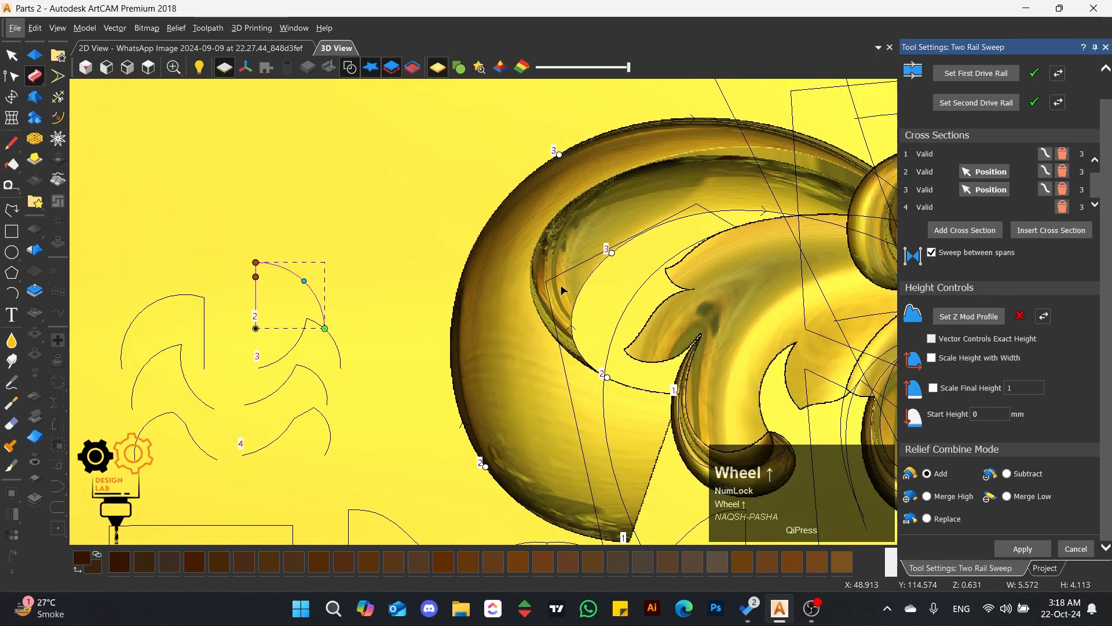
middle_drag(474, 321, 418, 336)
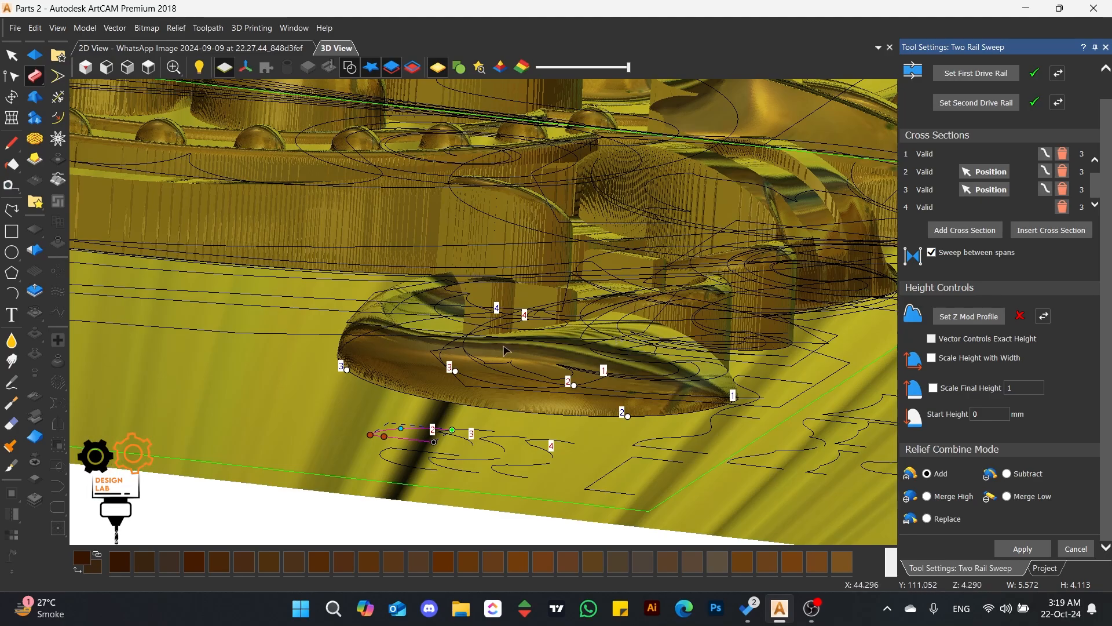
scroll(595, 327, up, 2)
middle_drag(595, 327, 291, 284)
scroll(462, 326, down, 2)
scroll(462, 326, up, 2)
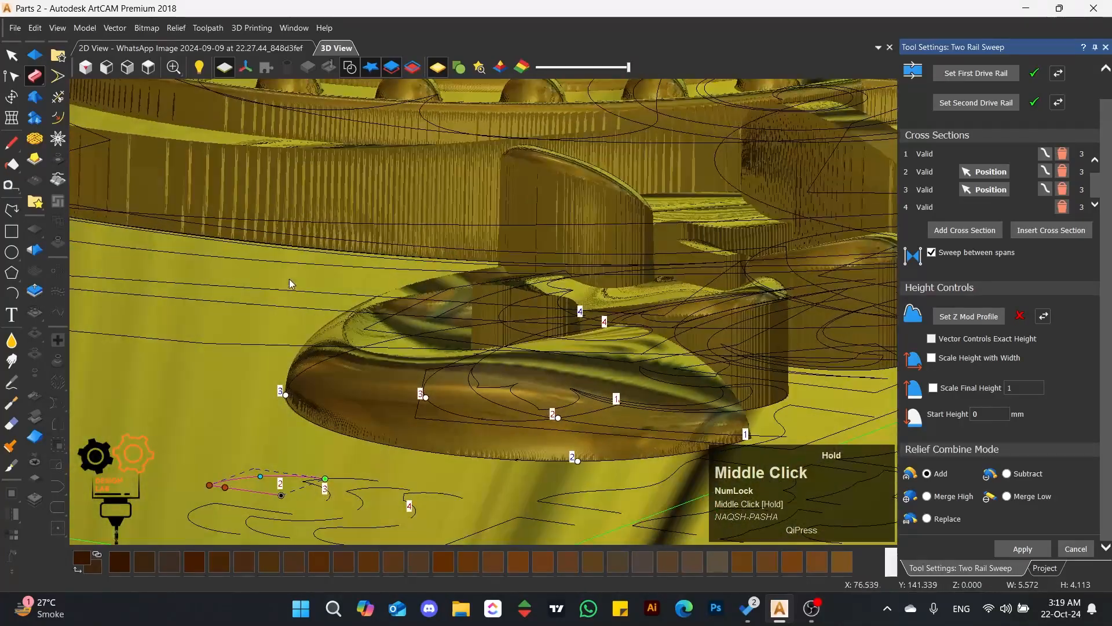
double_click(982, 414)
text(2)
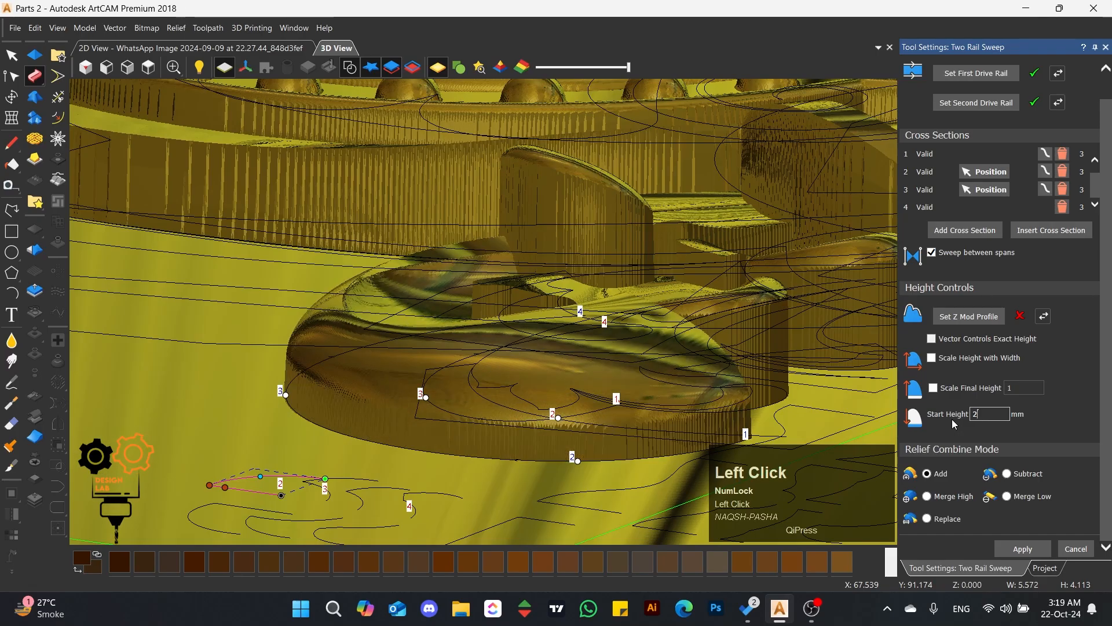
middle_click(772, 307)
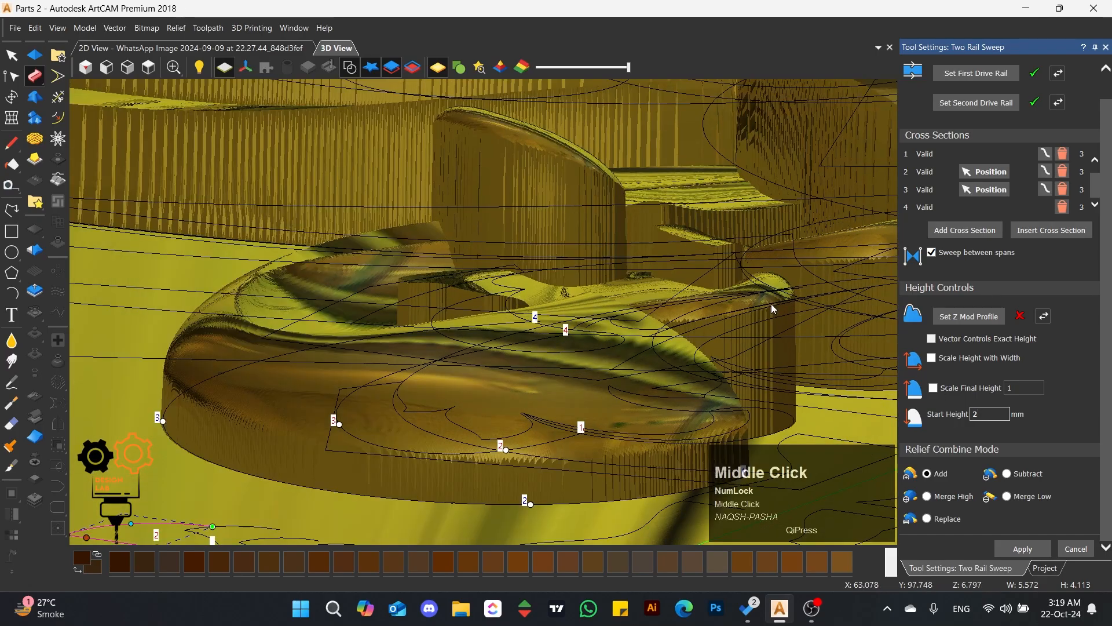
middle_drag(772, 307, 264, 193)
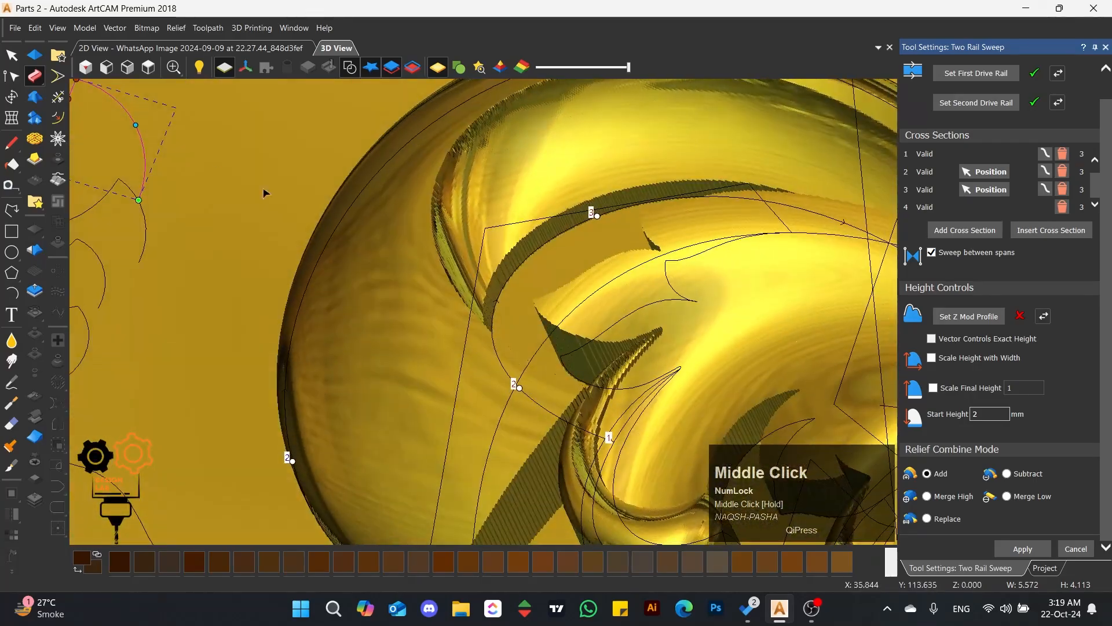
- Examine the raised scroll from above and at an angle, comparing it with the reference image draped over the relief
click(127, 68)
scroll(351, 378, up, 2)
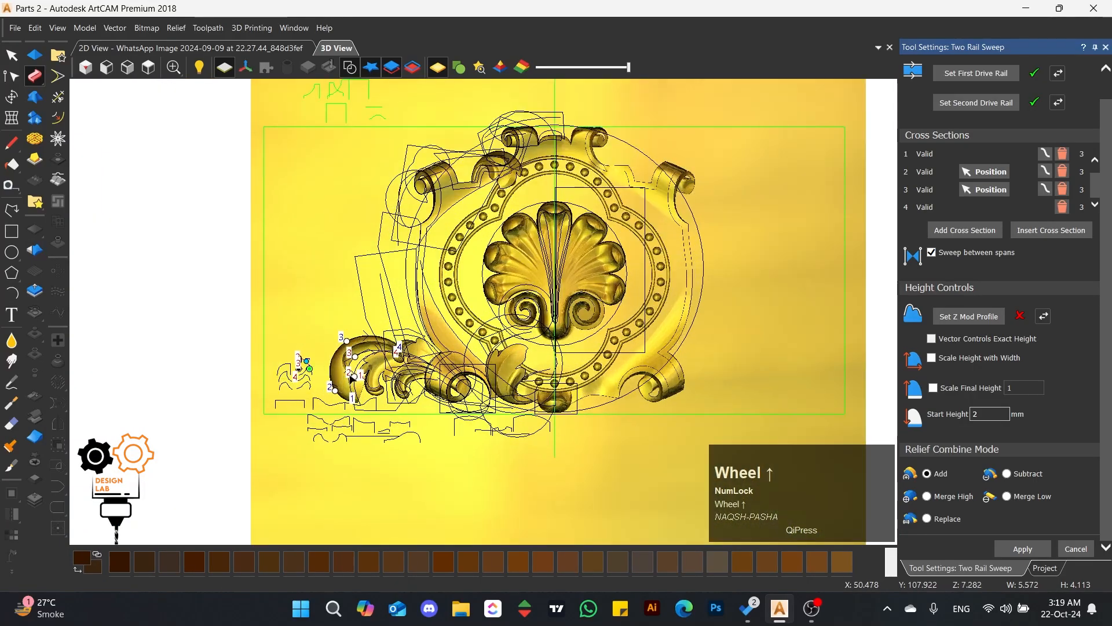
scroll(352, 378, up, 3)
scroll(444, 357, up, 2)
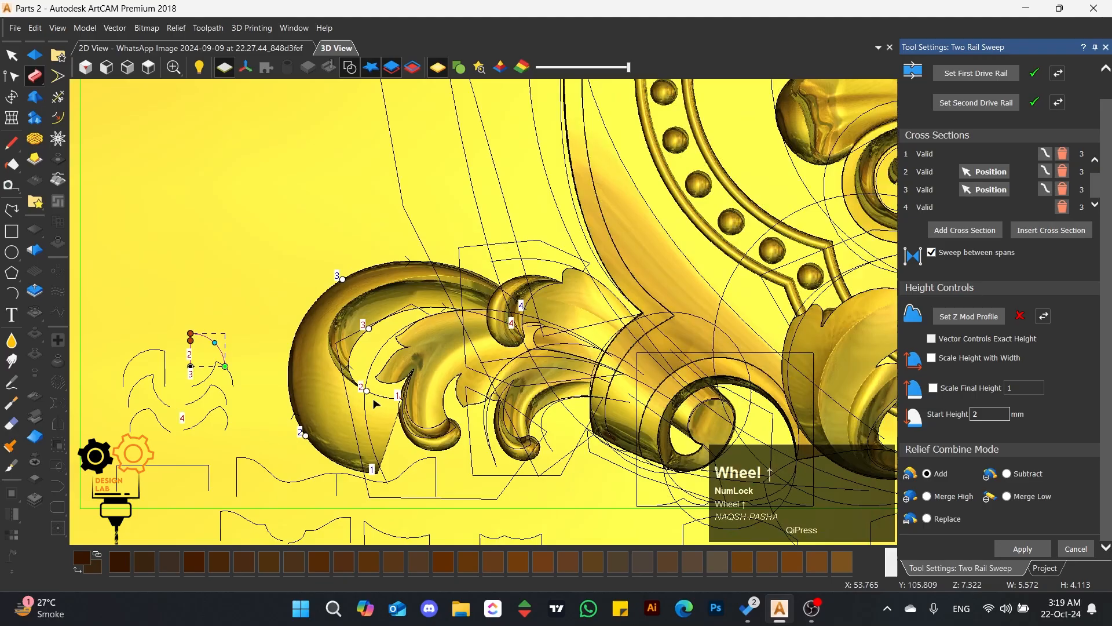
scroll(423, 293, down, 3)
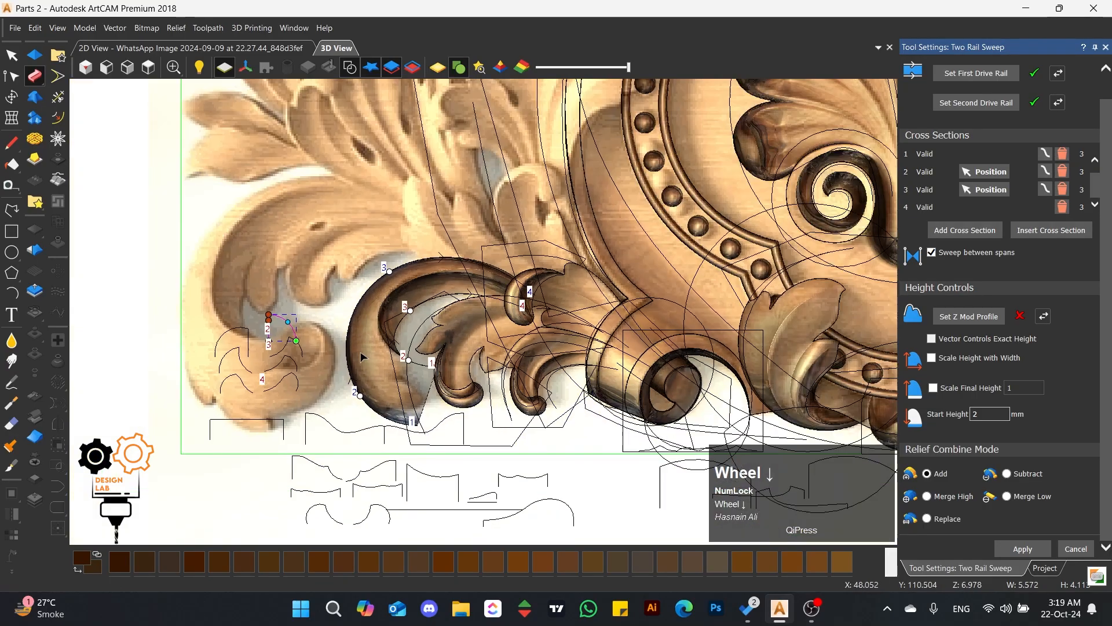
scroll(368, 374, up, 3)
middle_drag(392, 373, 457, 347)
scroll(458, 258, down, 3)
scroll(475, 253, up, 3)
scroll(471, 372, down, 2)
scroll(471, 372, up, 1)
scroll(471, 373, up, 1)
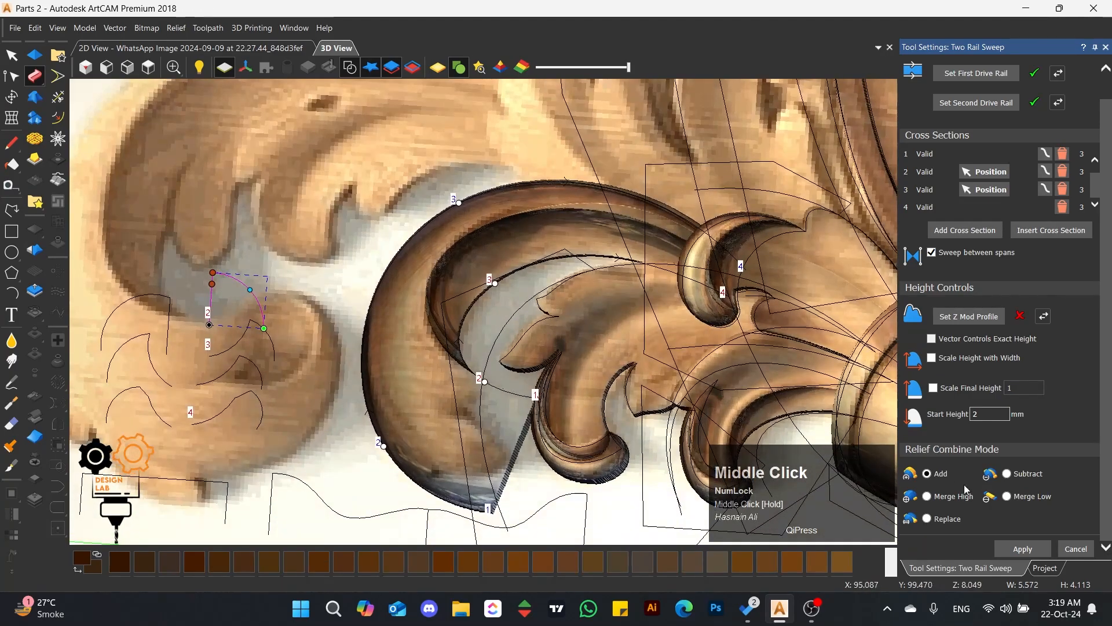
- Expand the front relief's Relief Group, make Relief Layer 3 active and toggle its visibility off and on
click(1044, 568)
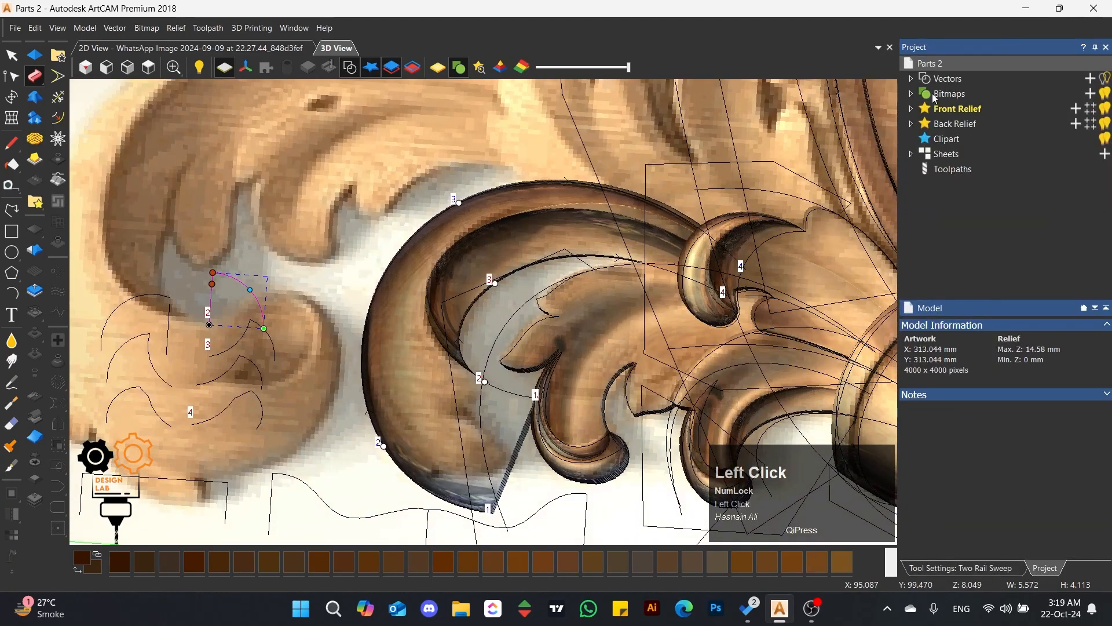
click(913, 110)
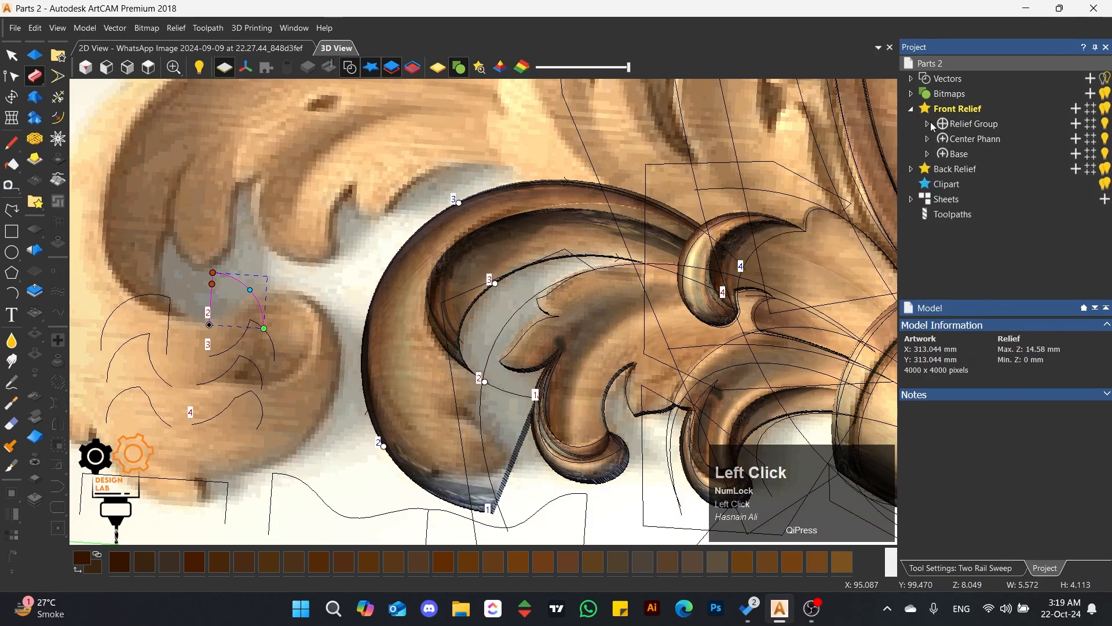
click(928, 125)
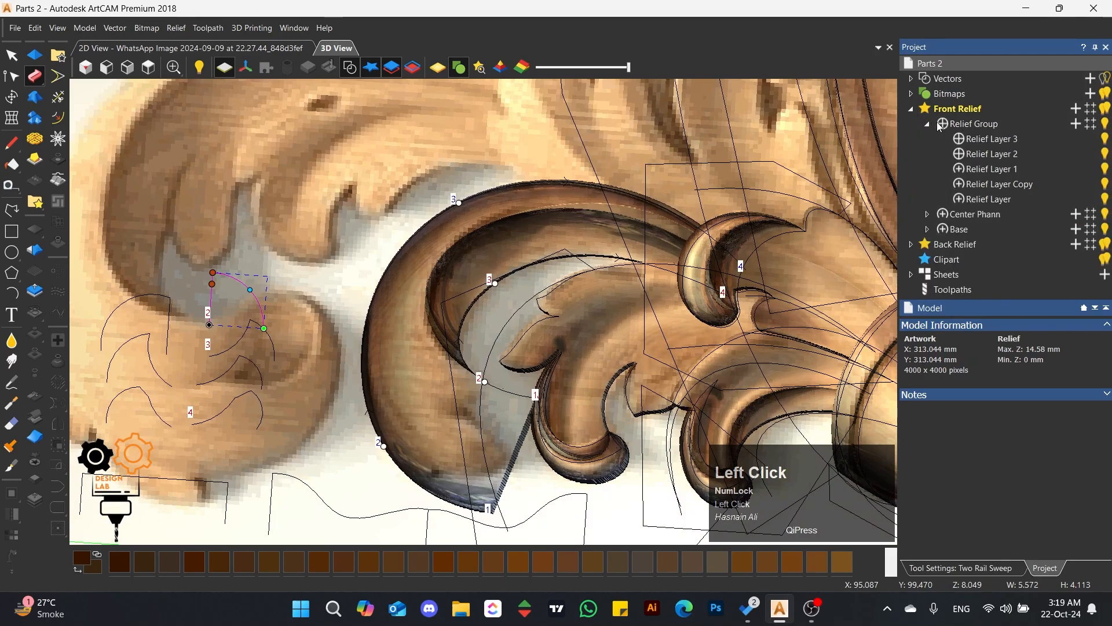
click(1005, 139)
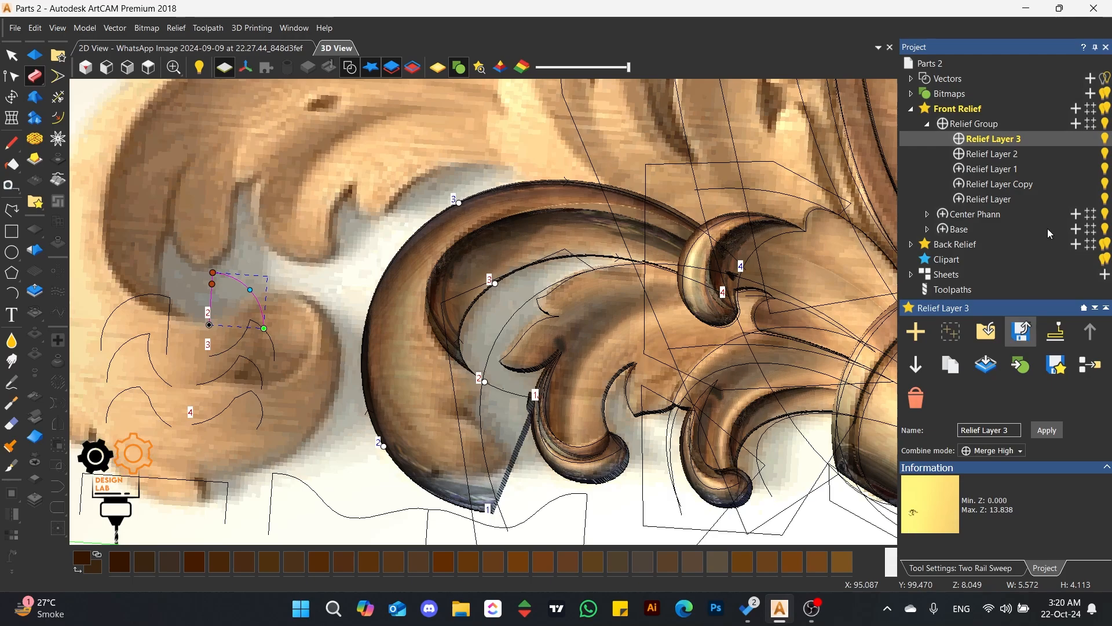
click(1106, 140)
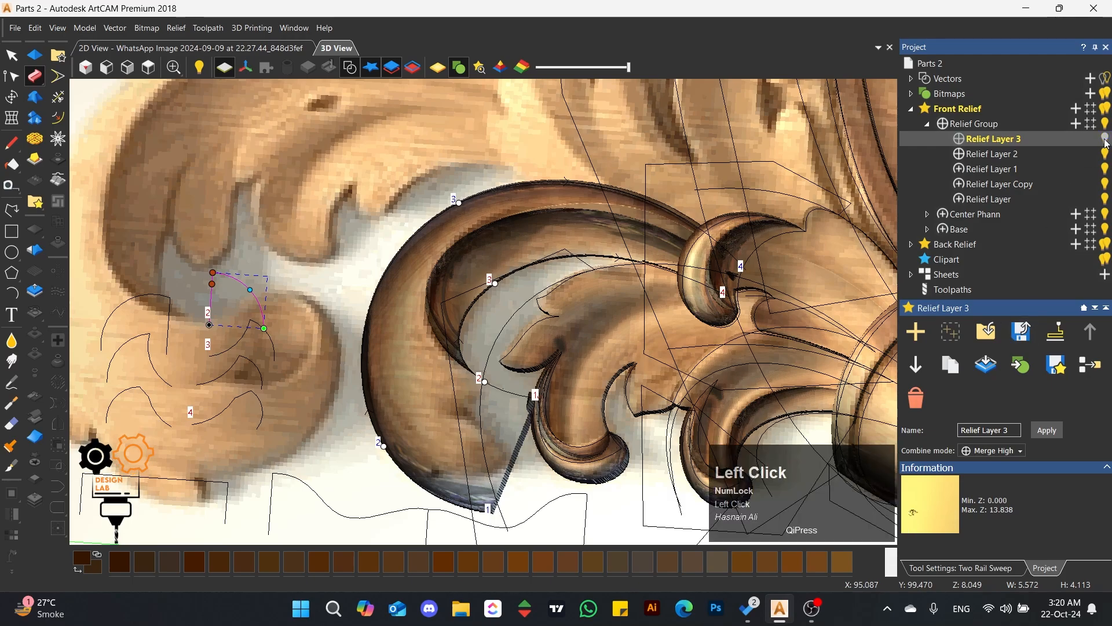
click(1106, 142)
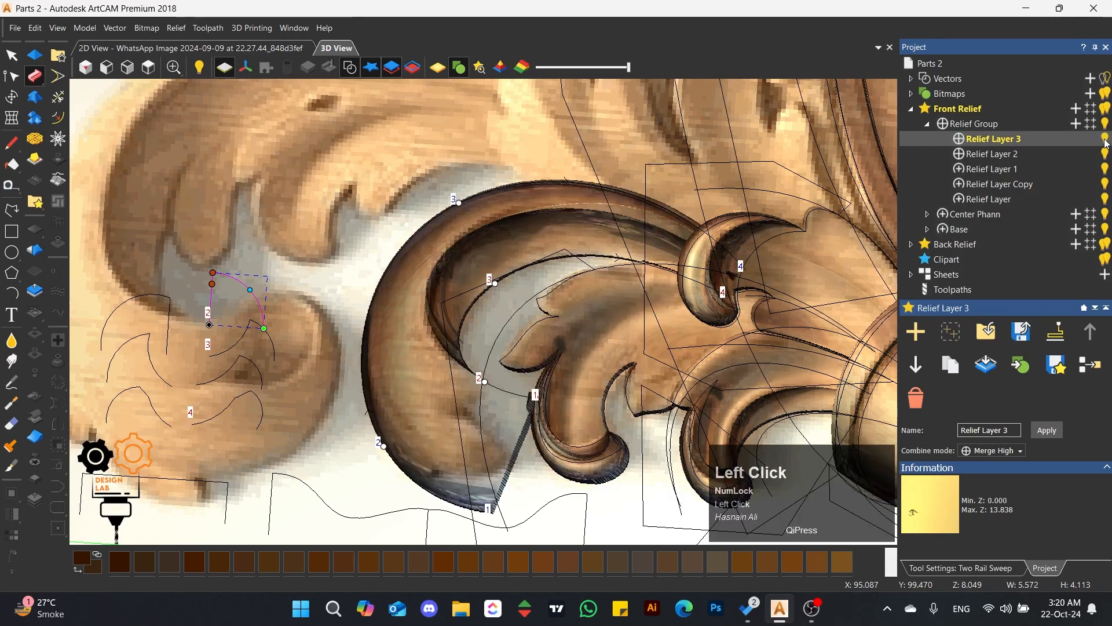
click(1107, 142)
click(1106, 141)
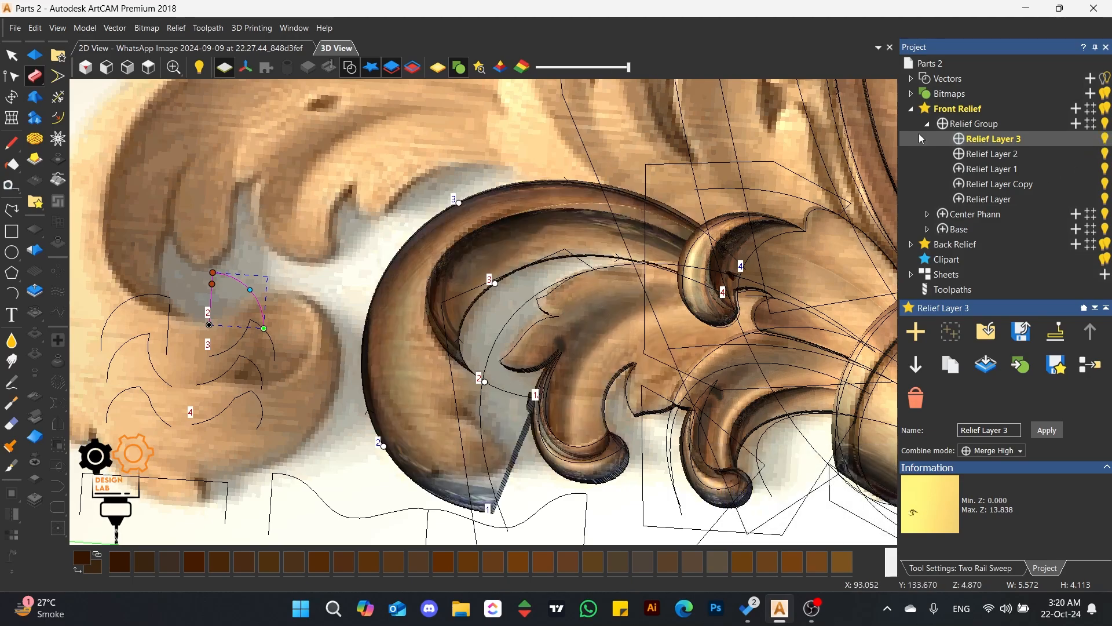
- Add a new relief layer to the front relief's Relief Group and set its combine mode to Merge High
click(1076, 125)
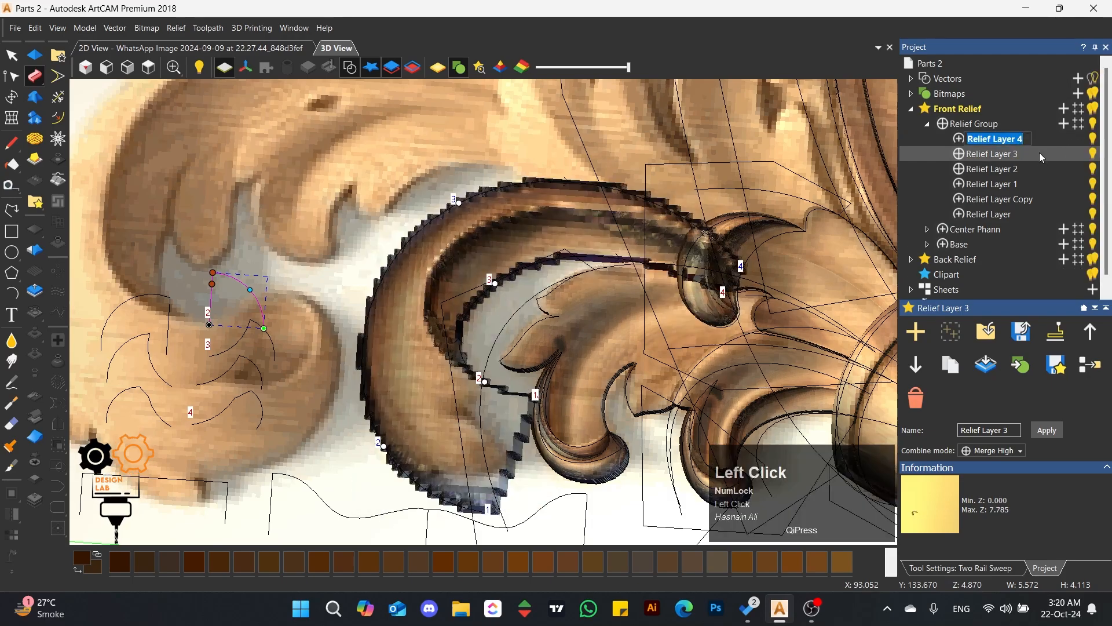
click(964, 142)
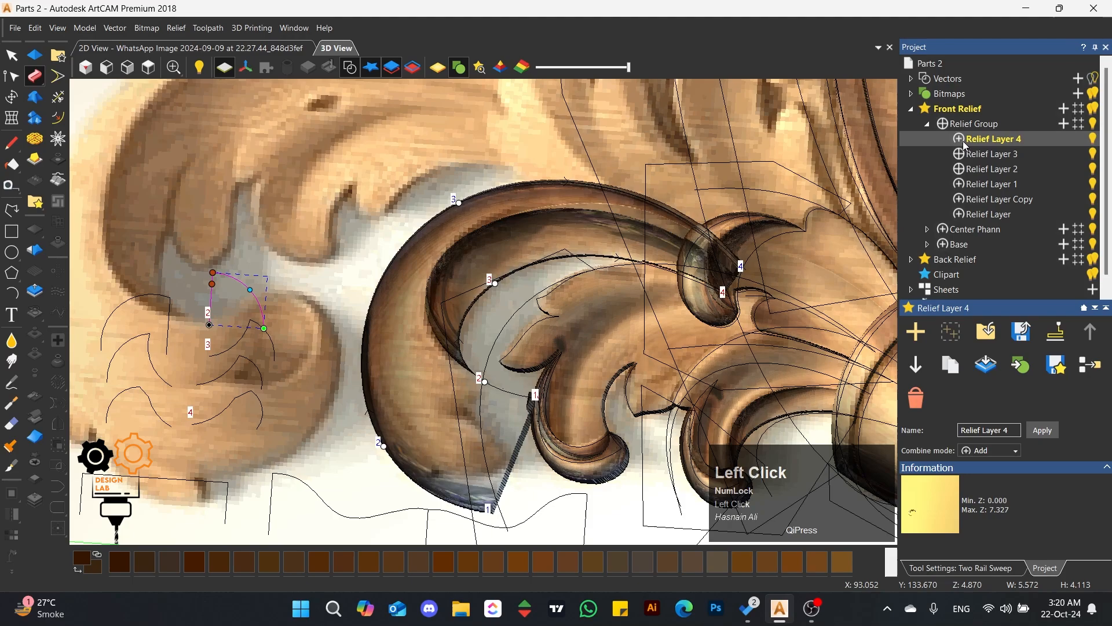
click(960, 141)
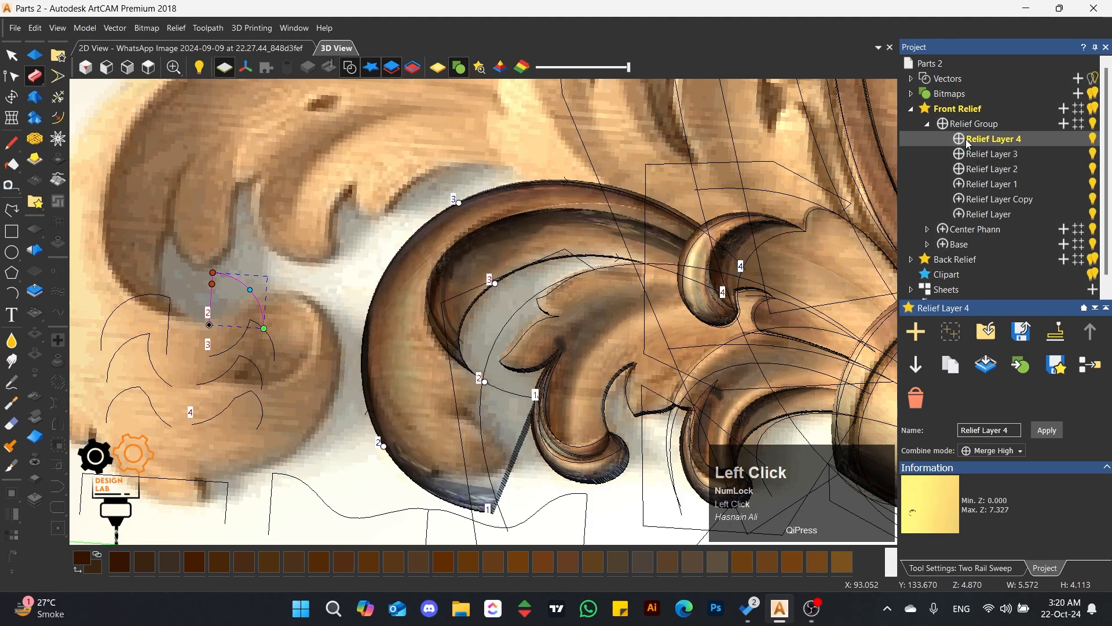
- Apply the Two Rail Sweep with Add mode and 2 mm start height to Relief Layer 4, and close the tool
click(987, 570)
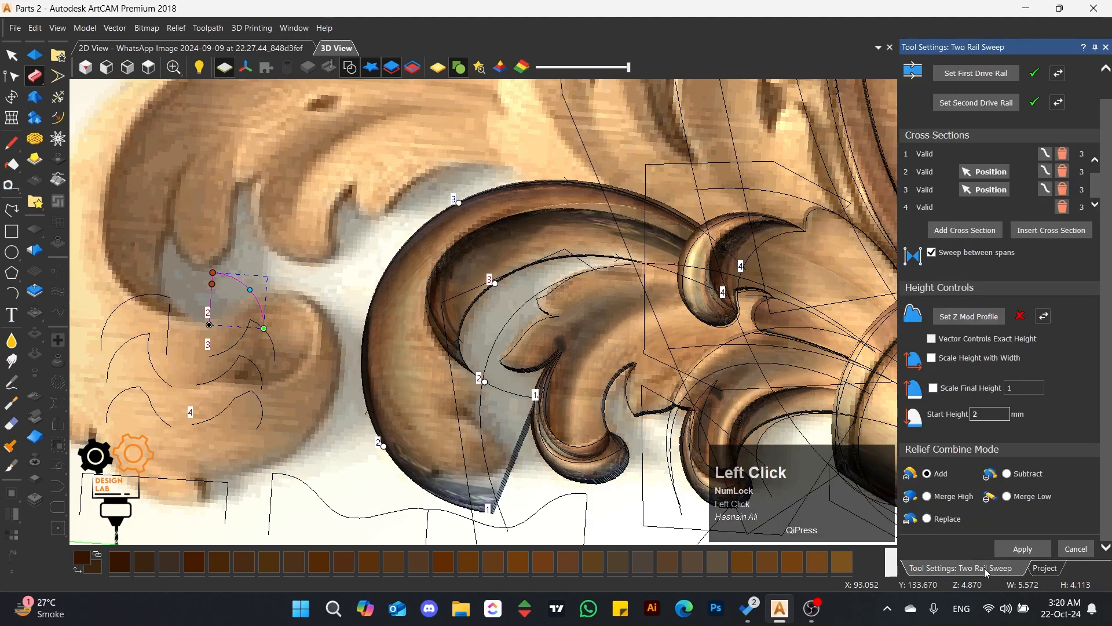
scroll(989, 343, down, 1)
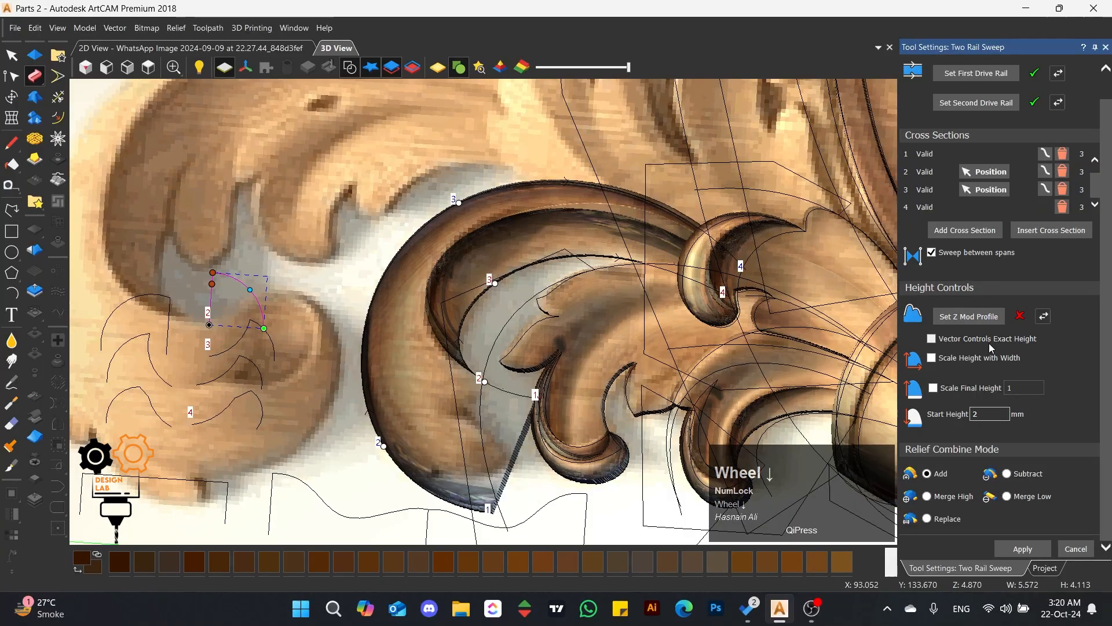
middle_drag(519, 361, 626, 323)
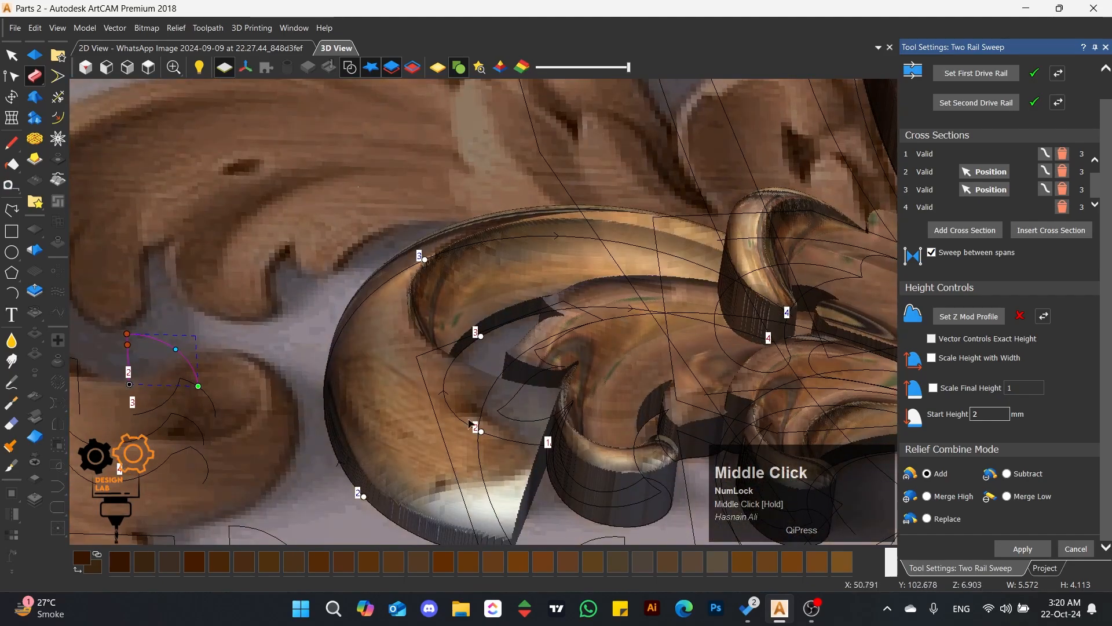
middle_drag(573, 407, 513, 291)
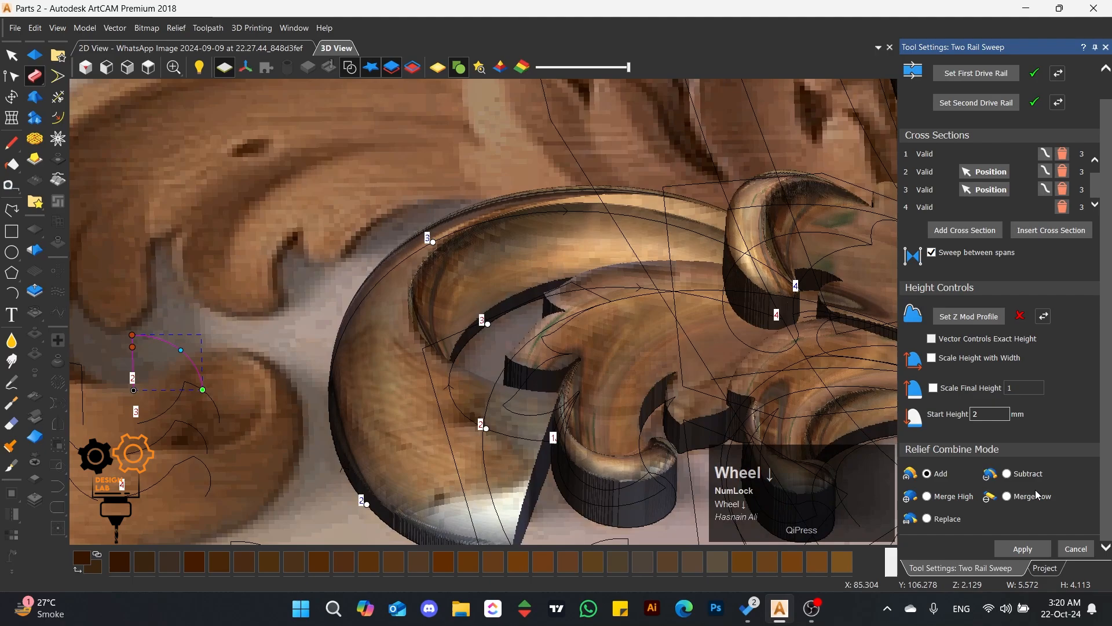
click(1033, 553)
click(1076, 548)
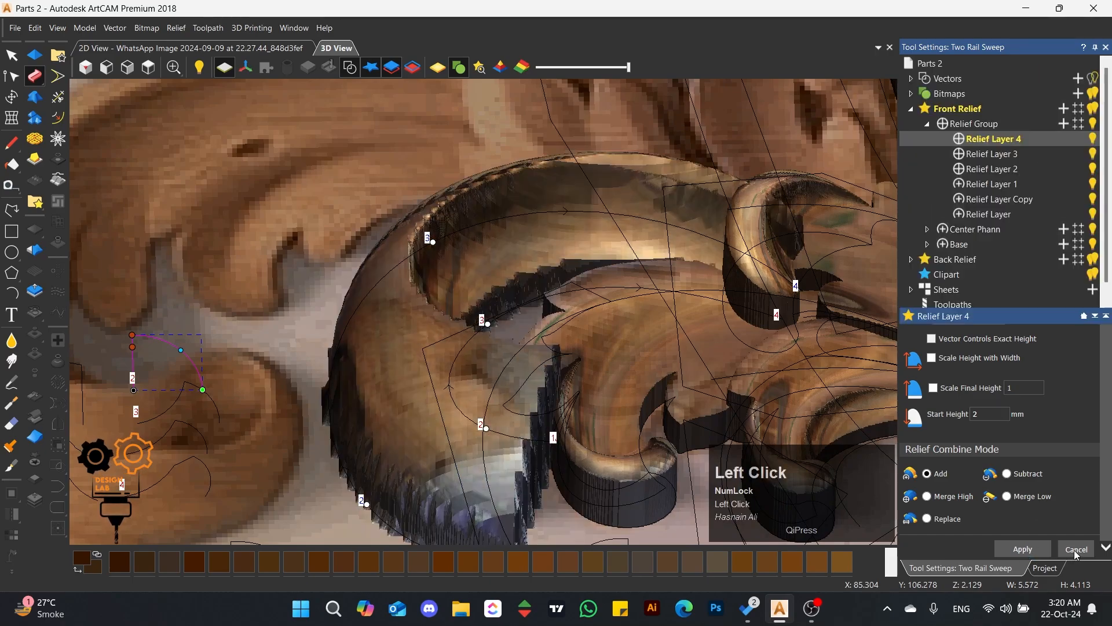
- Examine the swept scroll from above and study the matching scroll tip on the opposite side of the reference image
click(148, 67)
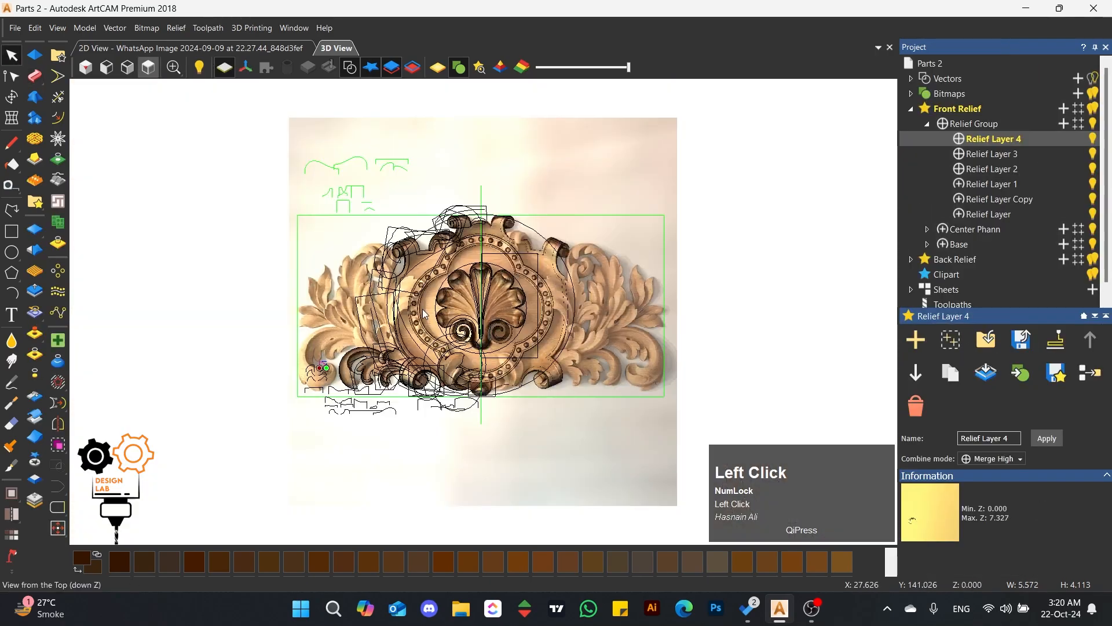
scroll(342, 378, up, 2)
scroll(316, 379, up, 1)
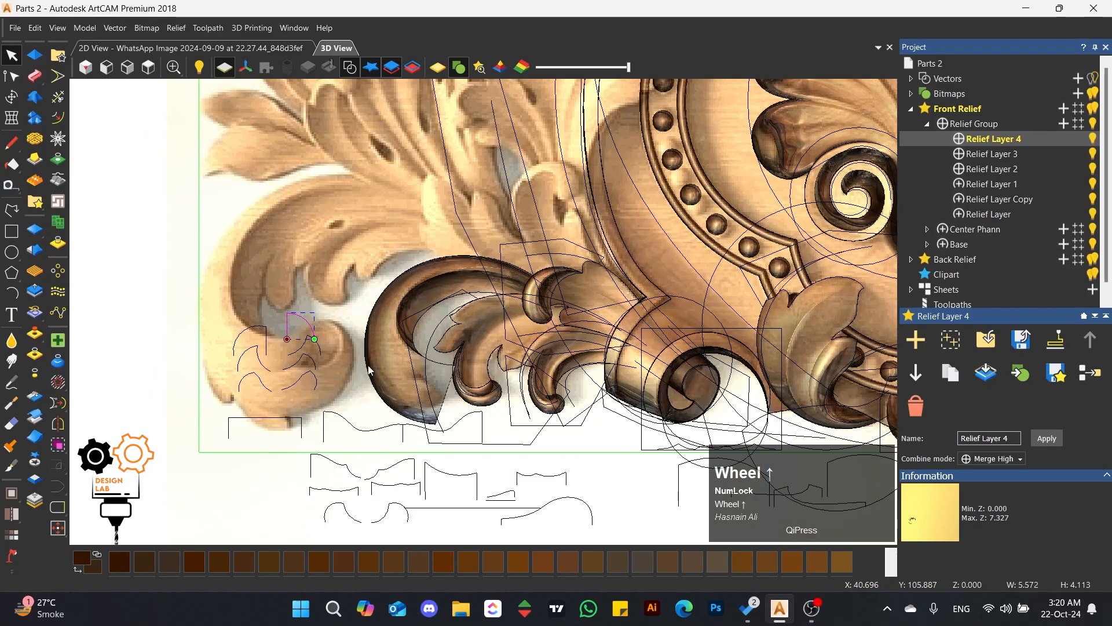
scroll(397, 367, up, 2)
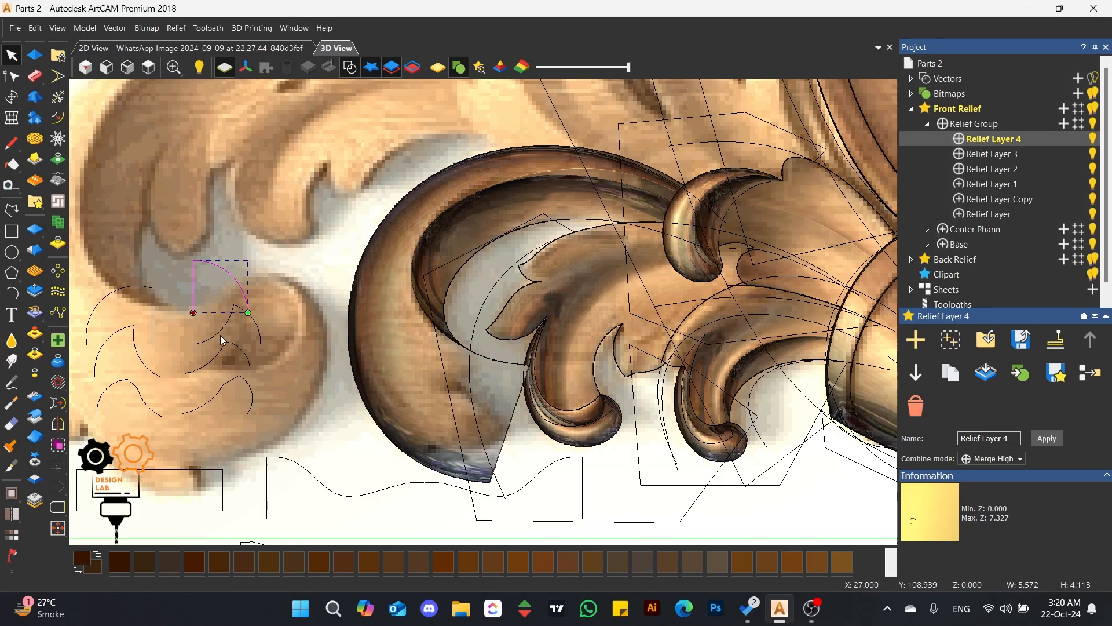
scroll(238, 316, down, 8)
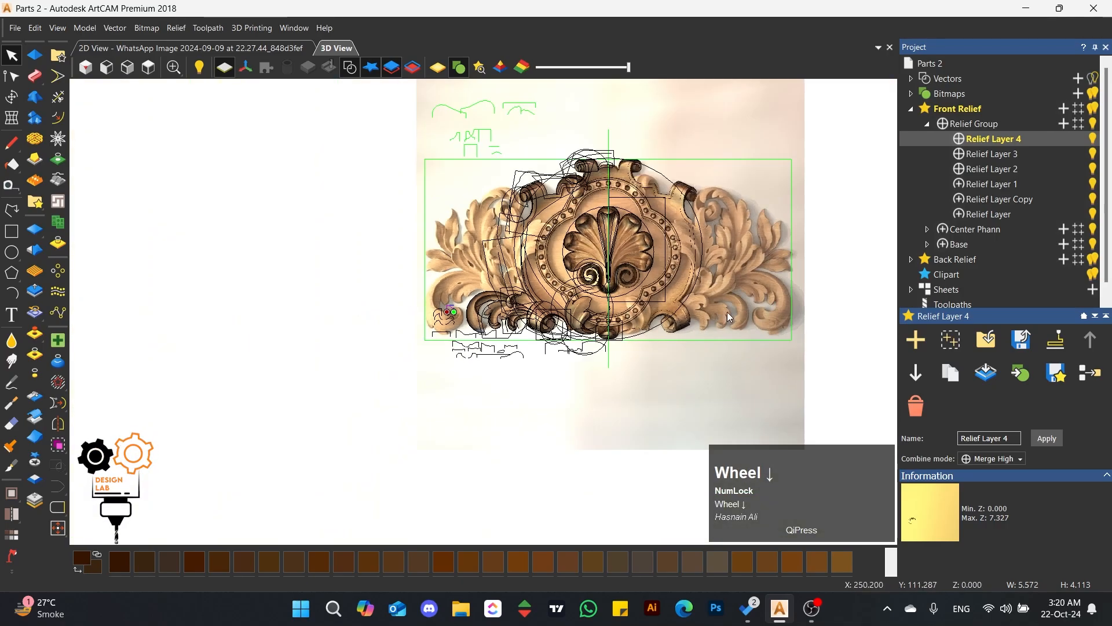
scroll(729, 316, up, 3)
scroll(836, 319, up, 2)
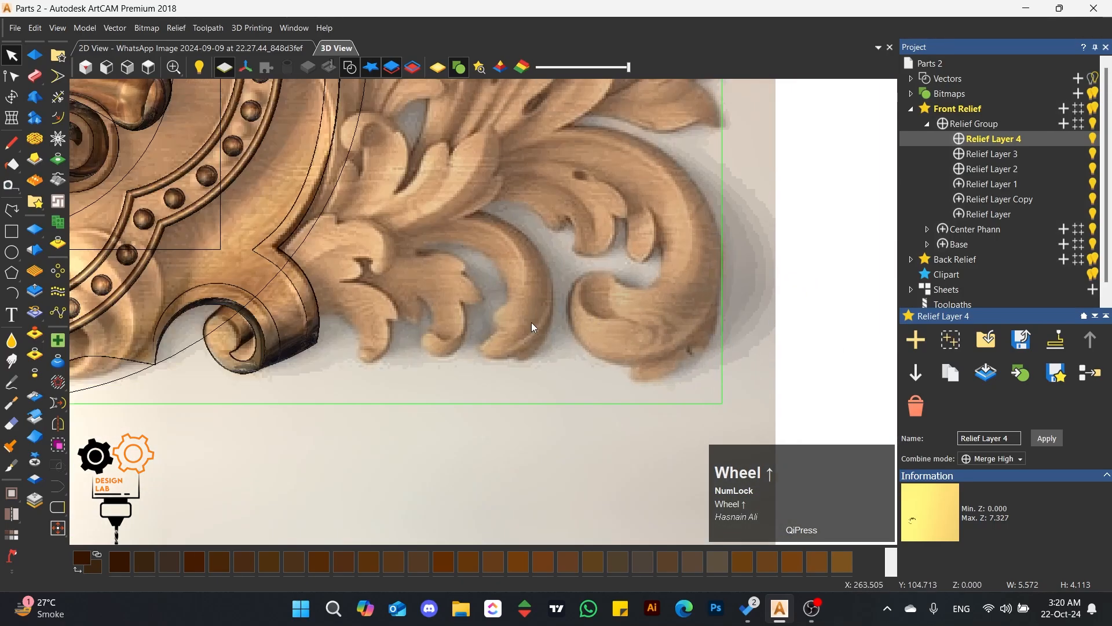
scroll(522, 333, up, 2)
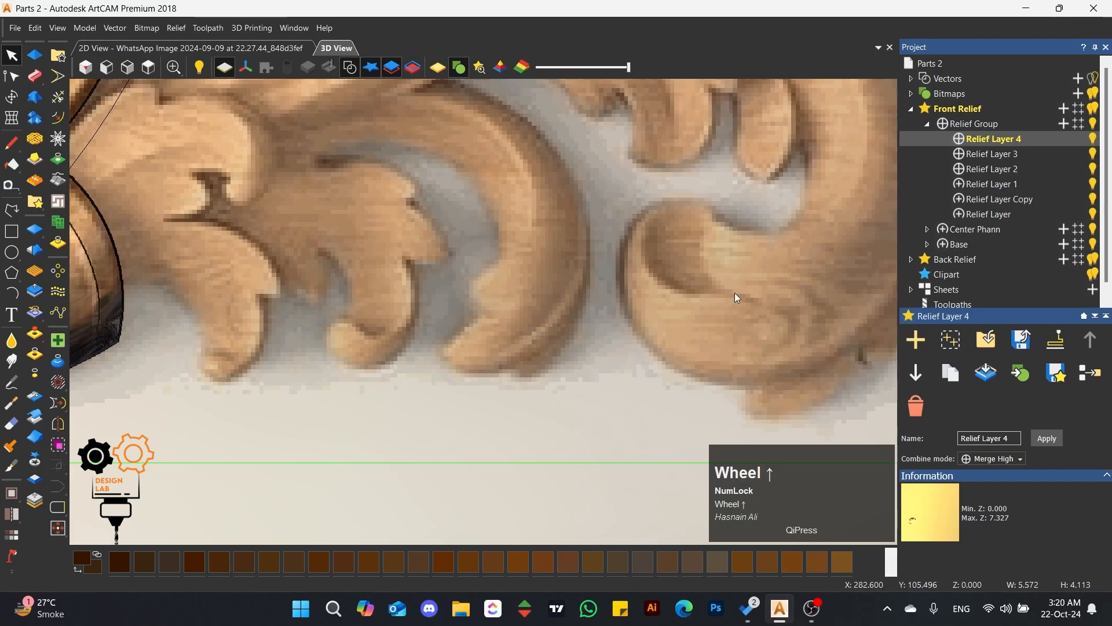
scroll(531, 321, down, 8)
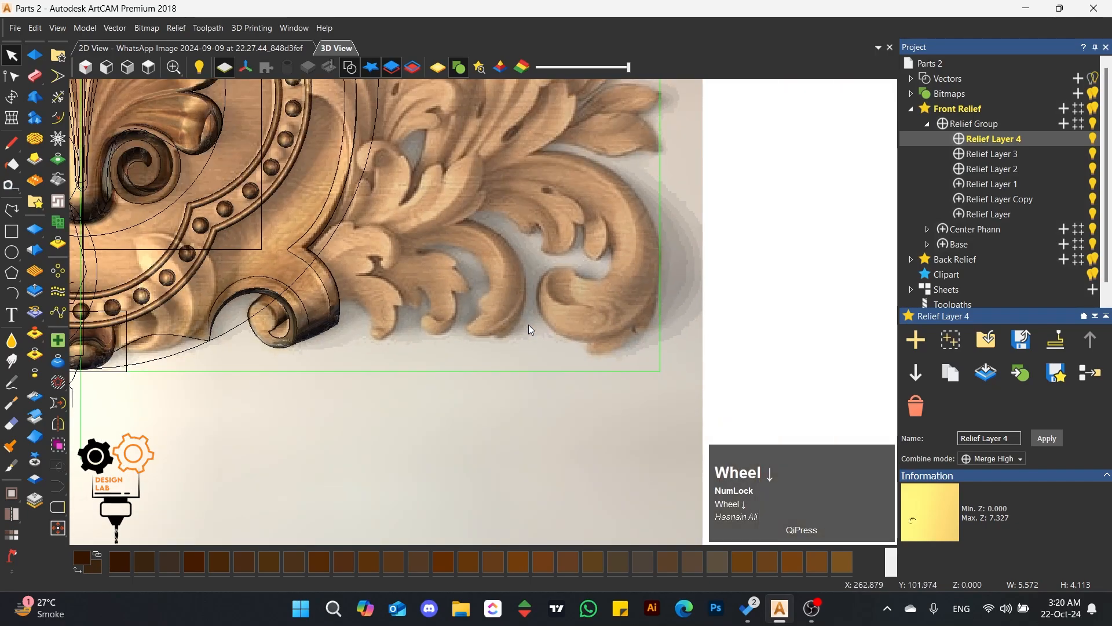
scroll(266, 323, up, 6)
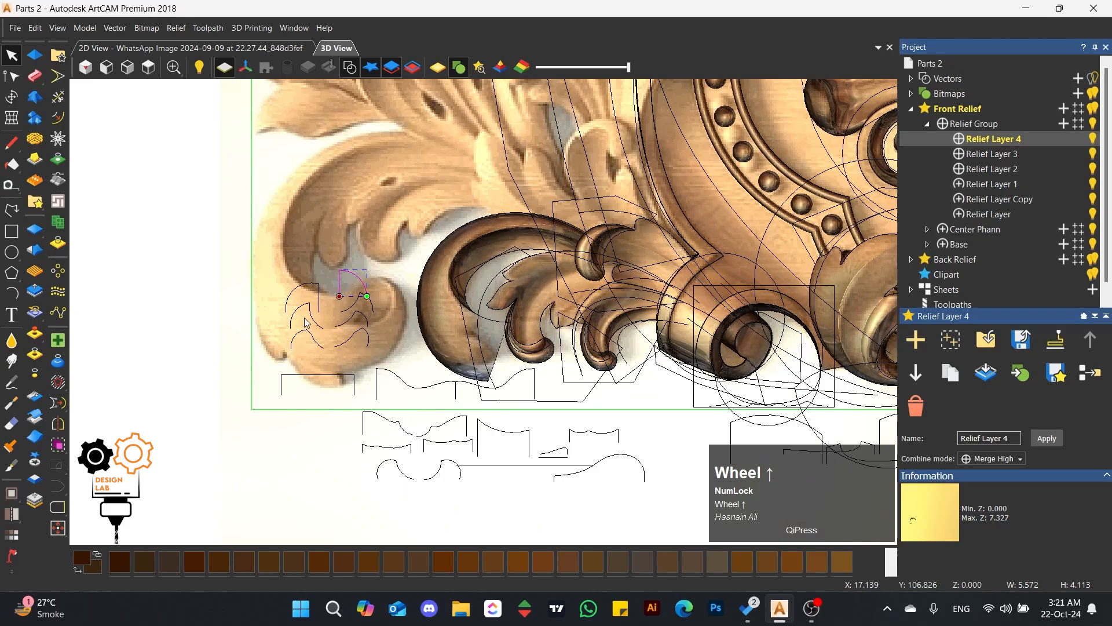
scroll(519, 332, up, 3)
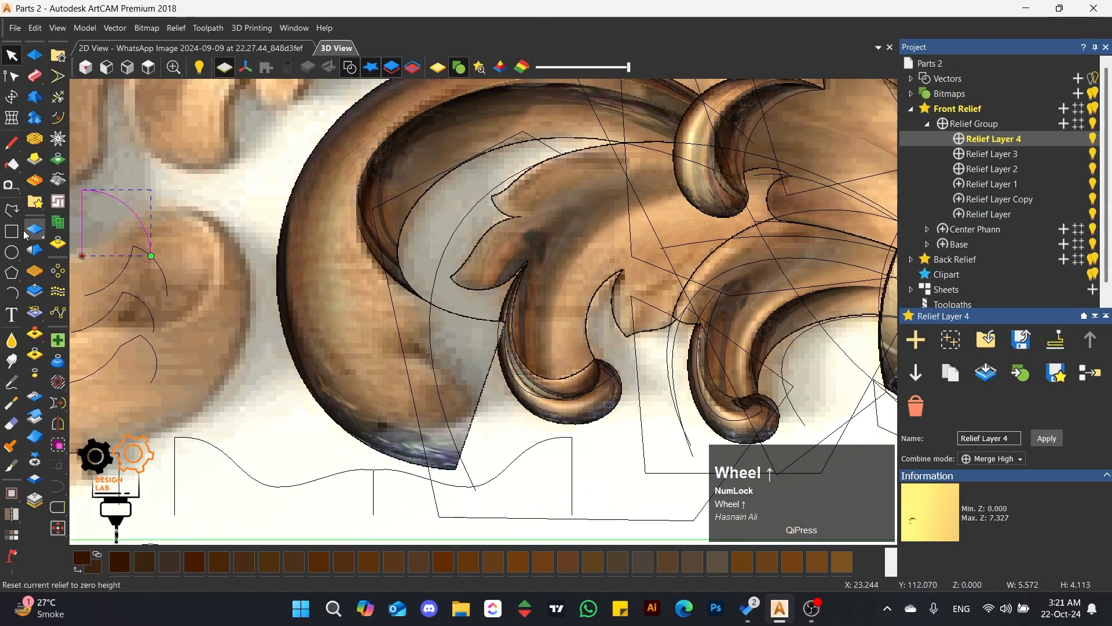
- Draw a line about 15 mm wide and 11.6 mm high across the scroll's lower end and bend it to follow the scroll
click(11, 210)
click(322, 239)
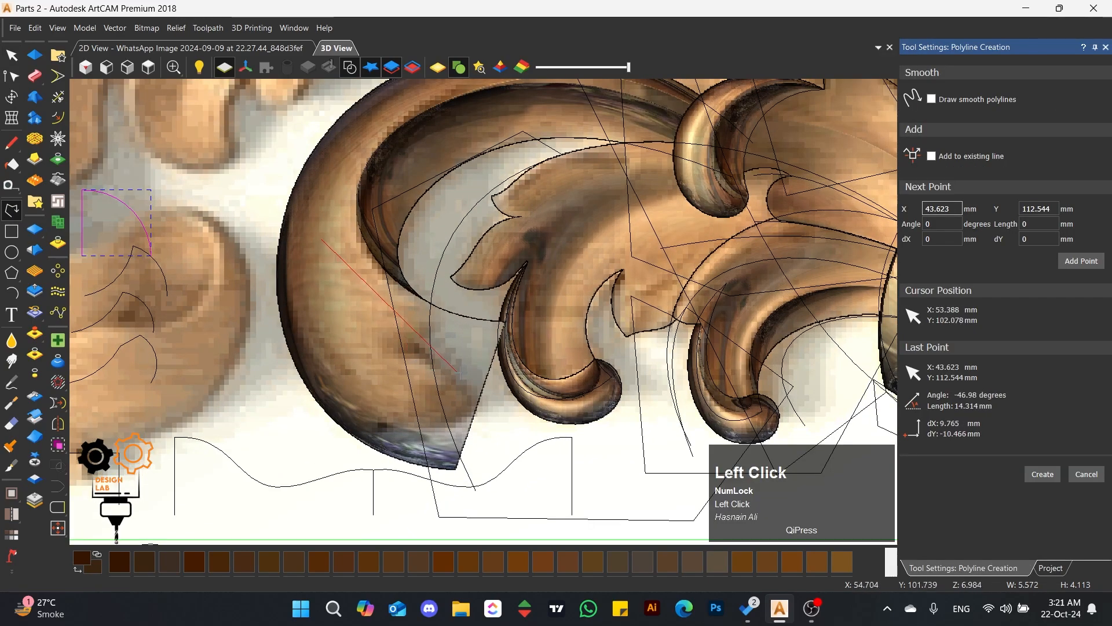
click(508, 382)
key(space)
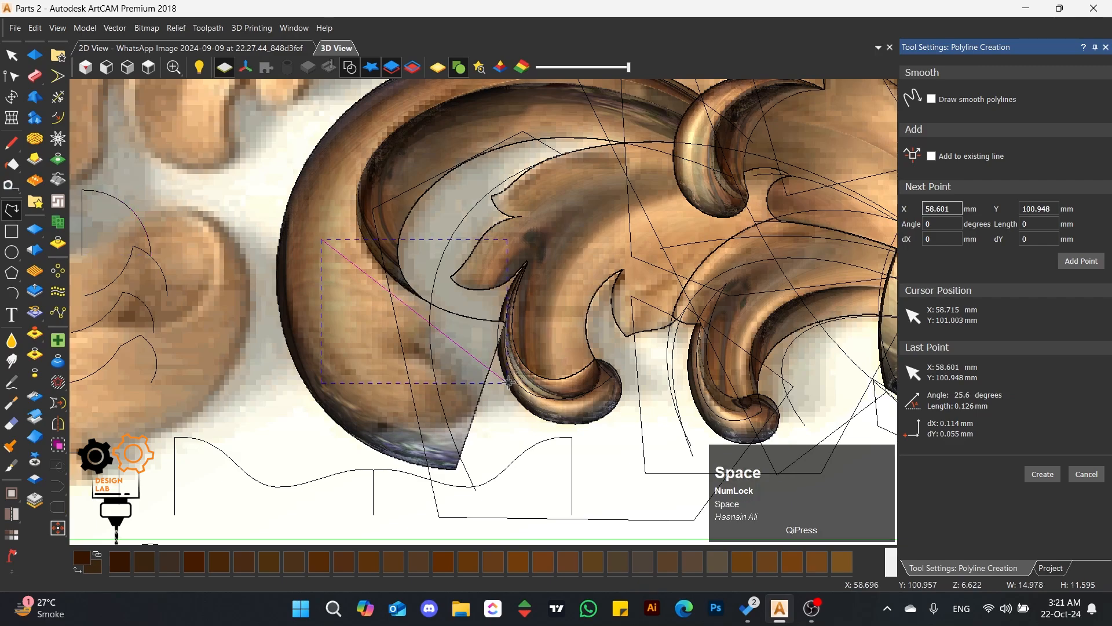
click(11, 76)
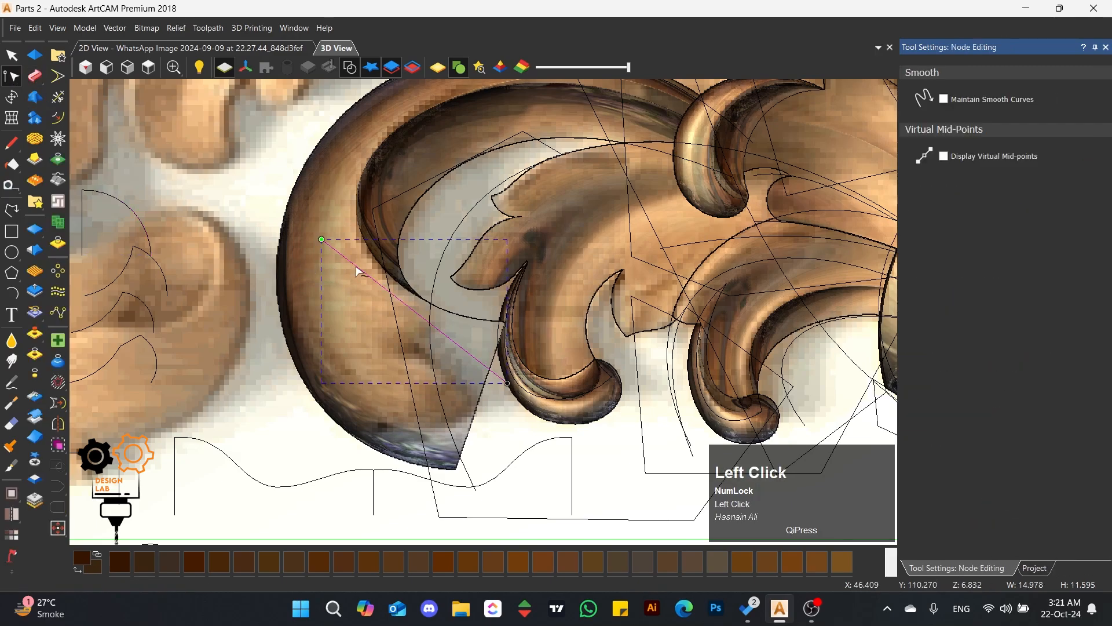
drag(382, 285, 411, 375)
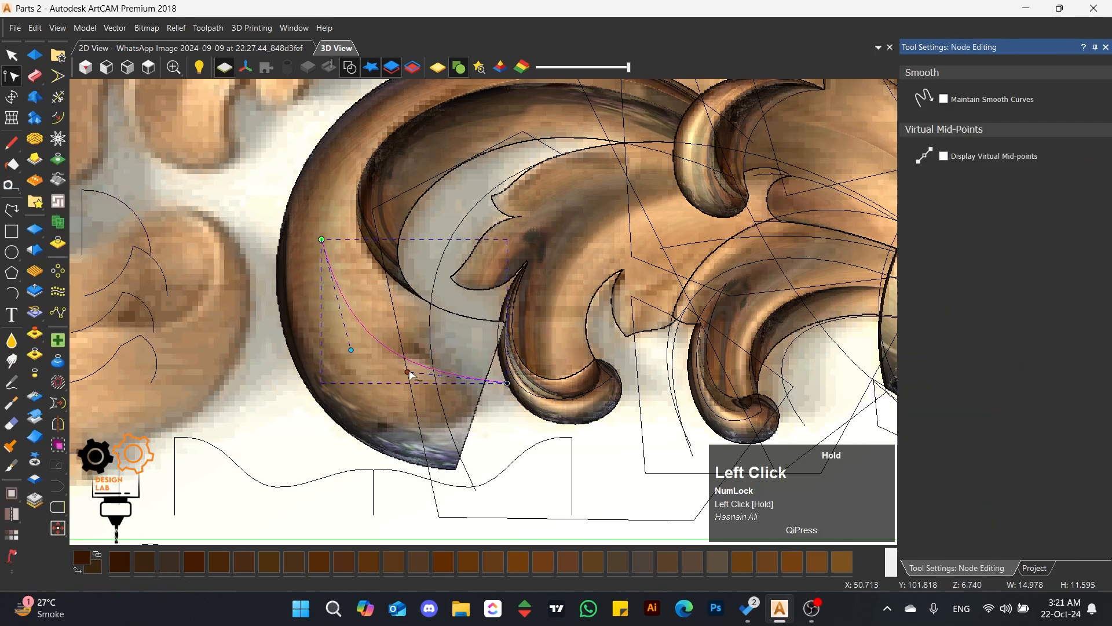
drag(352, 350, 344, 357)
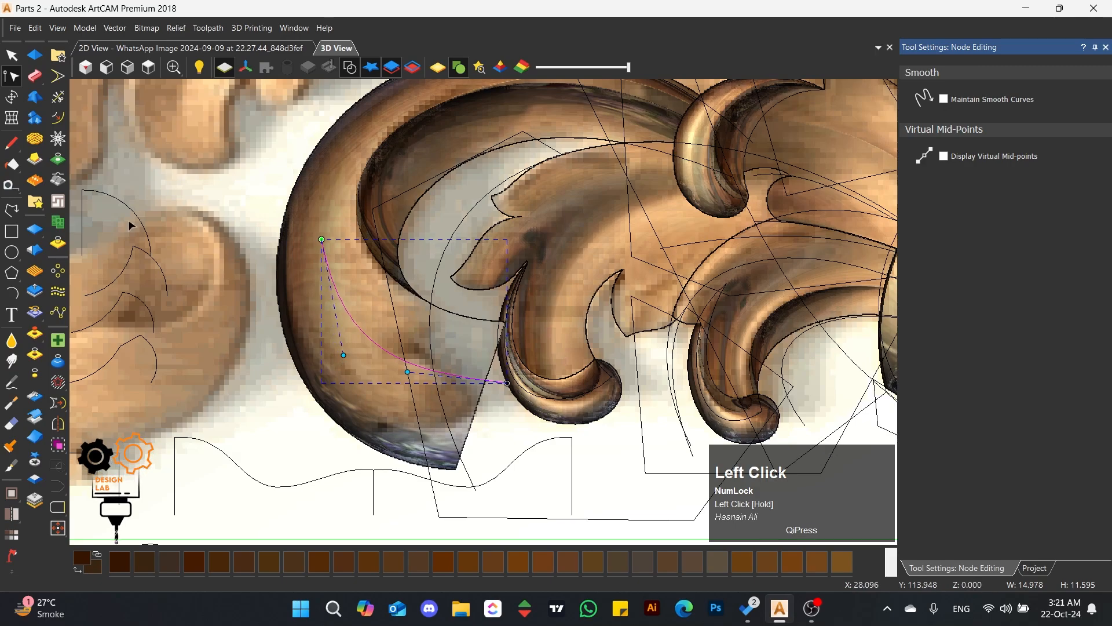
- Draw a second line about 13 mm wide and 7 mm high along the scroll's inner edge and bend it to match
click(11, 210)
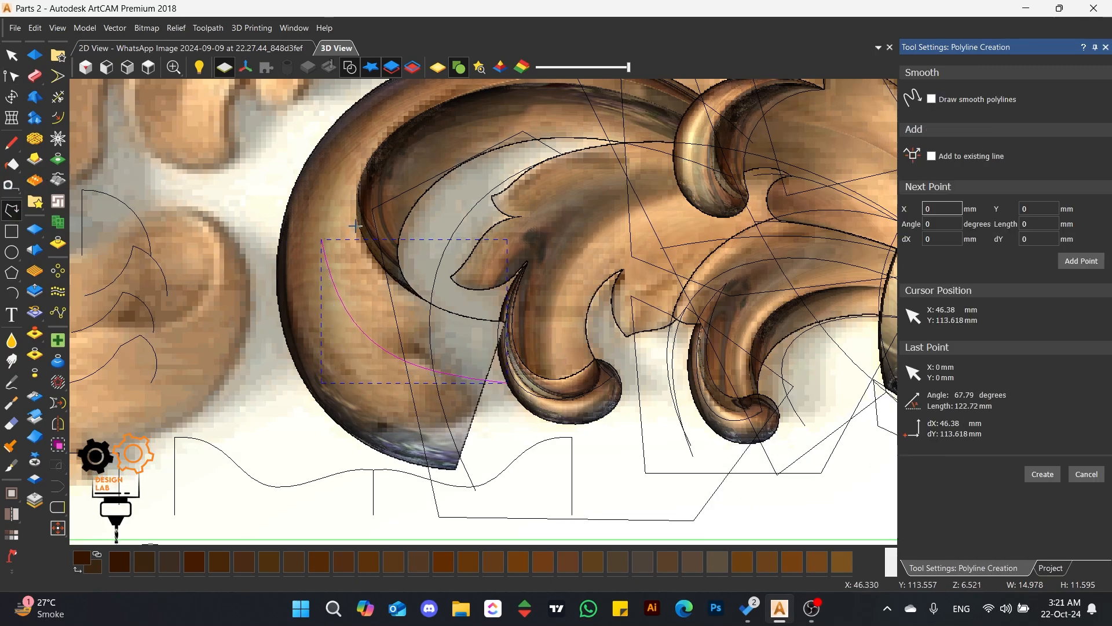
click(356, 226)
click(518, 311)
key(space)
click(10, 78)
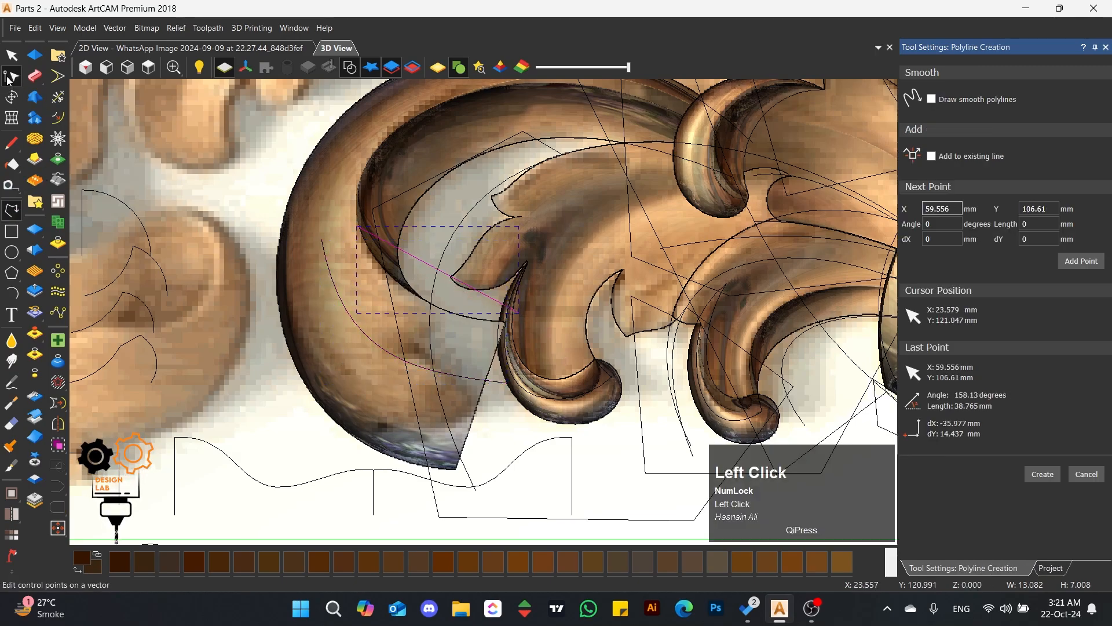
key(b)
drag(410, 255, 382, 292)
drag(464, 284, 447, 311)
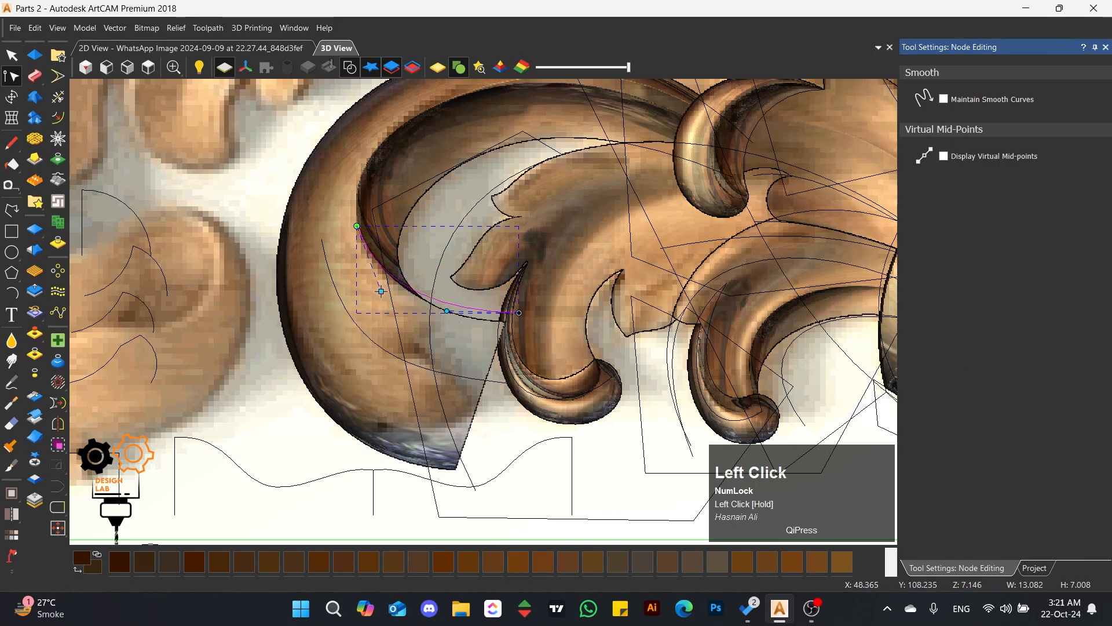
drag(382, 291, 382, 301)
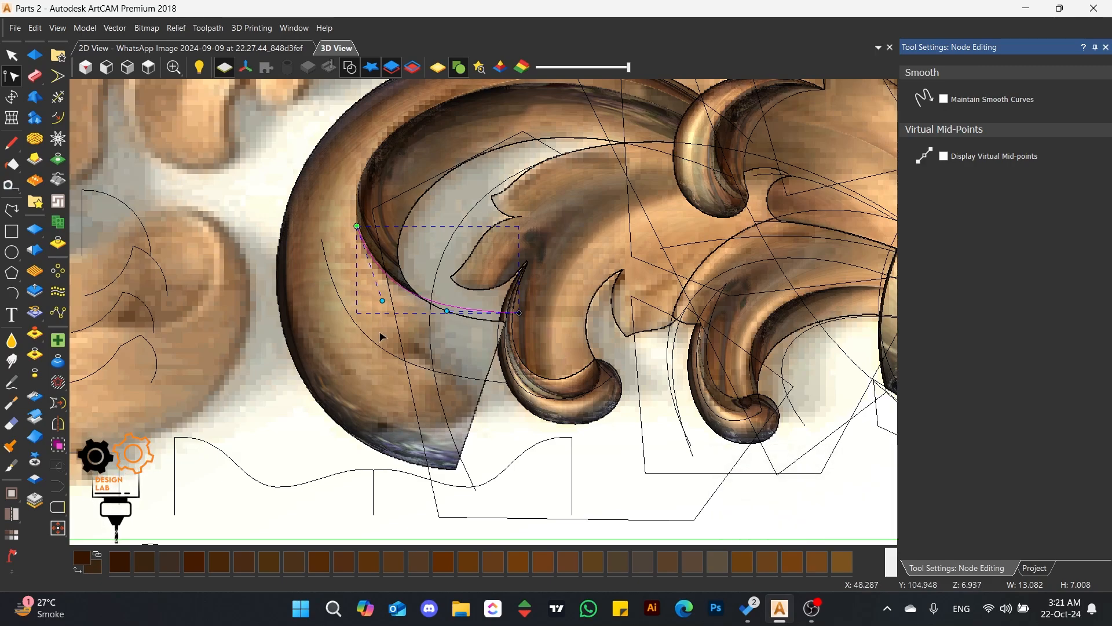
- Draw two horizontal profile lines, about 5.9 mm and 5.7 mm long, one above the other beside the scroll's lower end
click(11, 210)
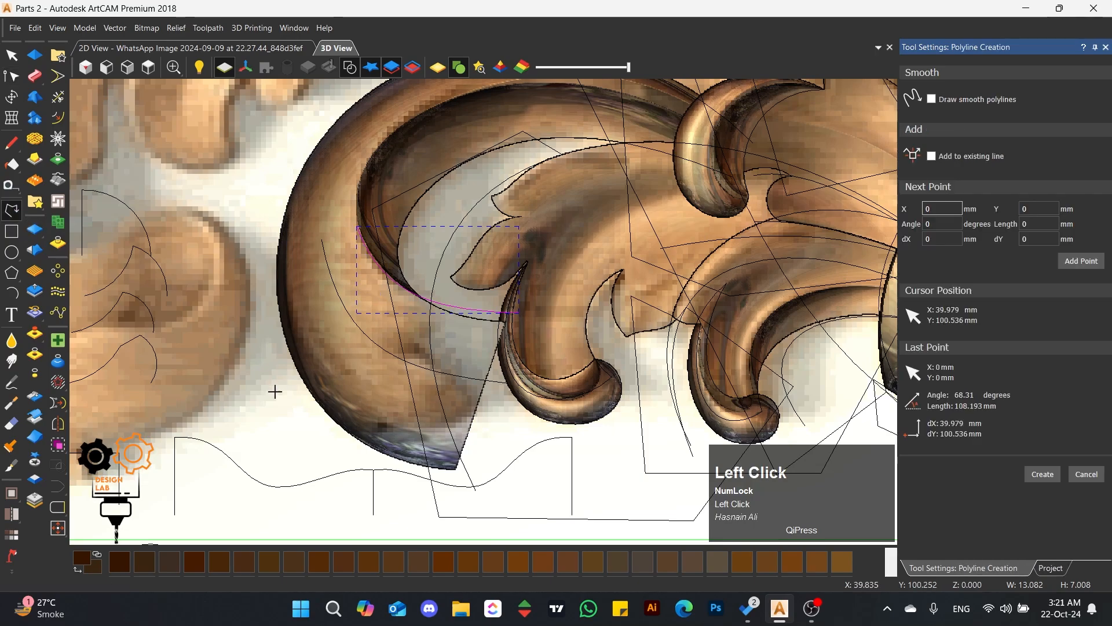
click(298, 401)
key(space)
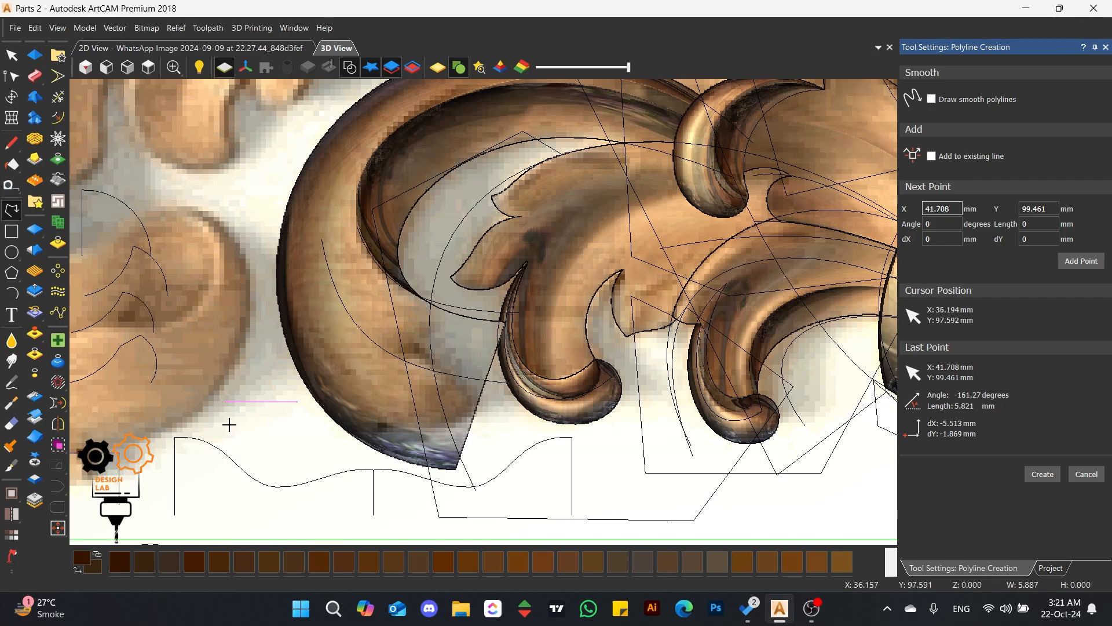
click(301, 424)
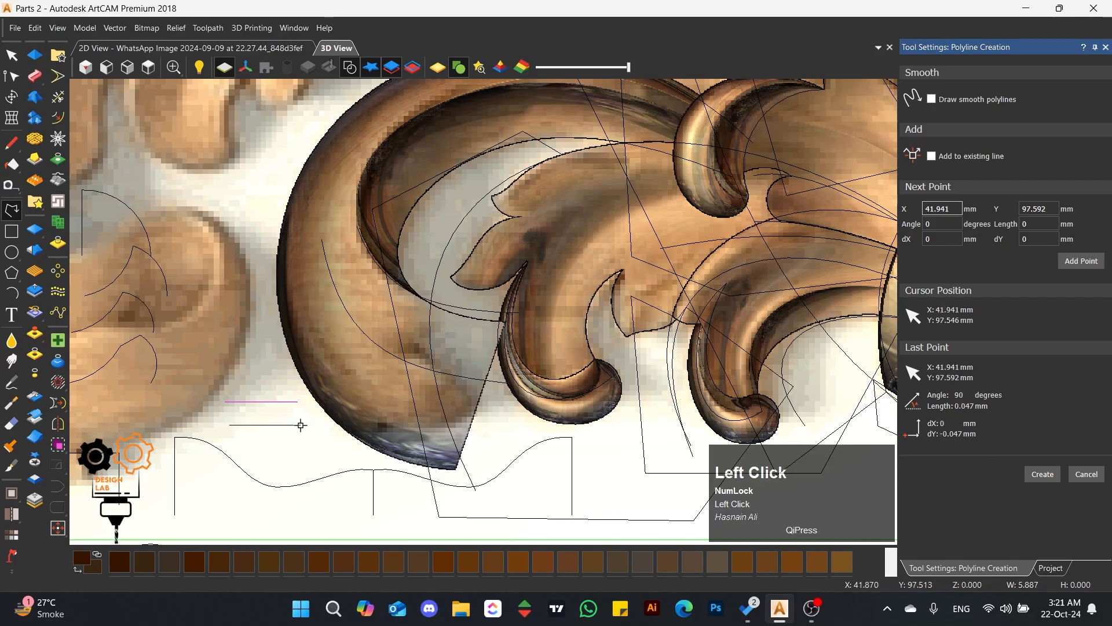
key(space)
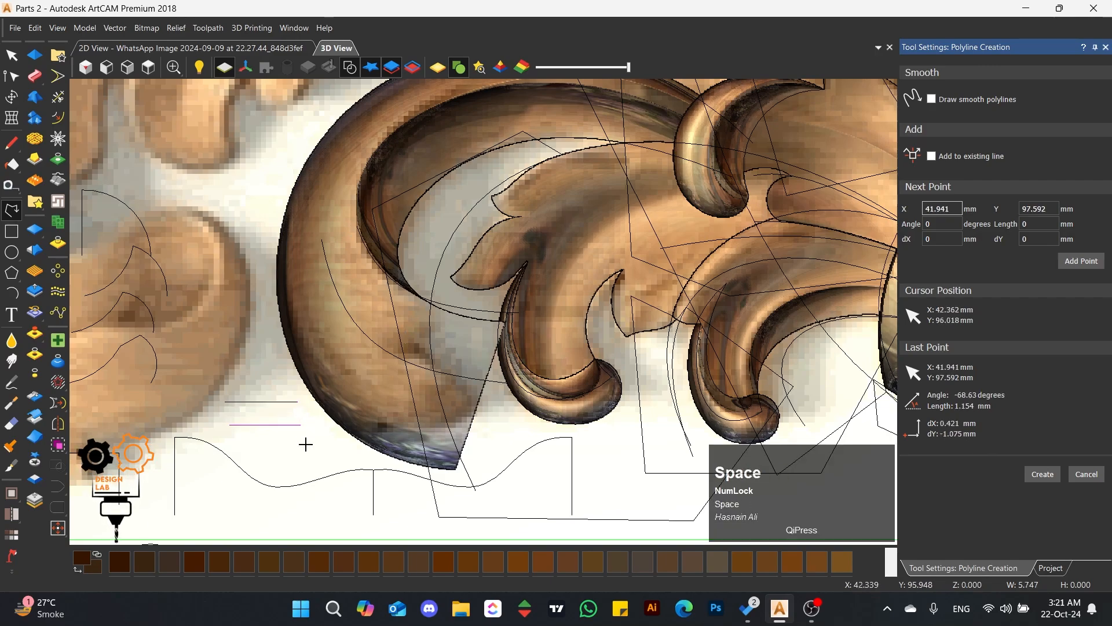
- Reshape the lower profile line into a short rise near its start followed by a shallow concave arc, about 5.7 by 1.5 mm
click(11, 76)
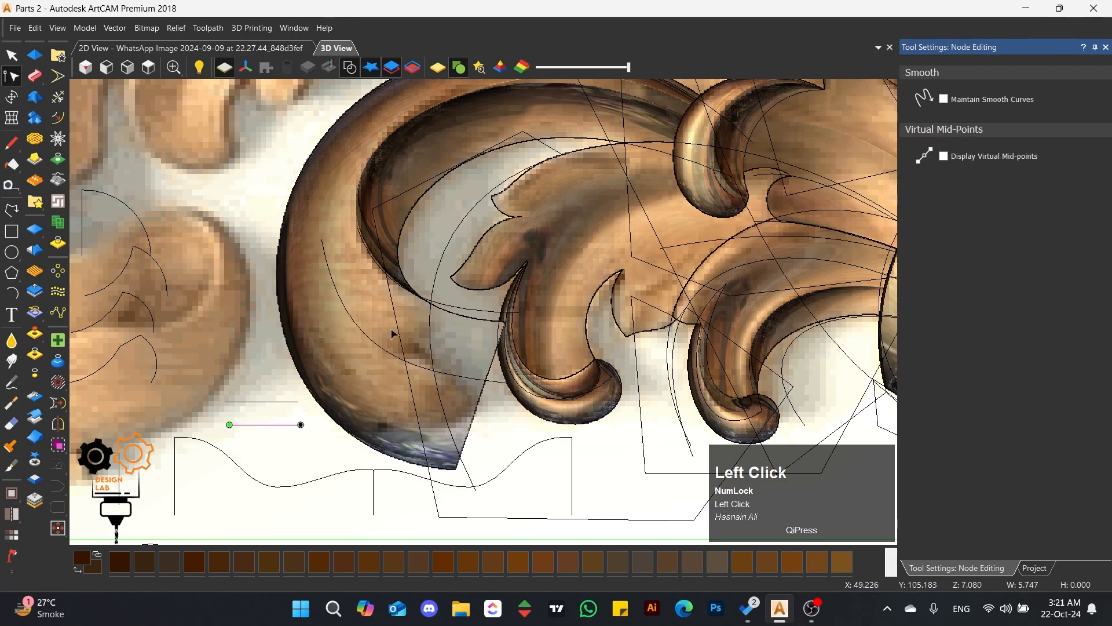
scroll(394, 330, up, 2)
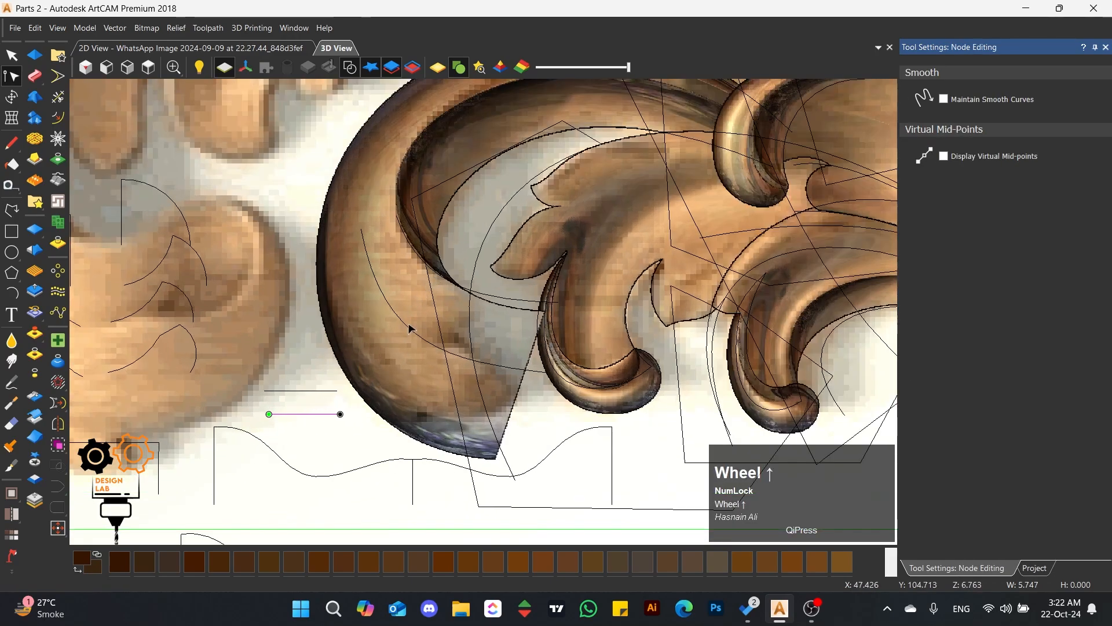
scroll(400, 348, up, 1)
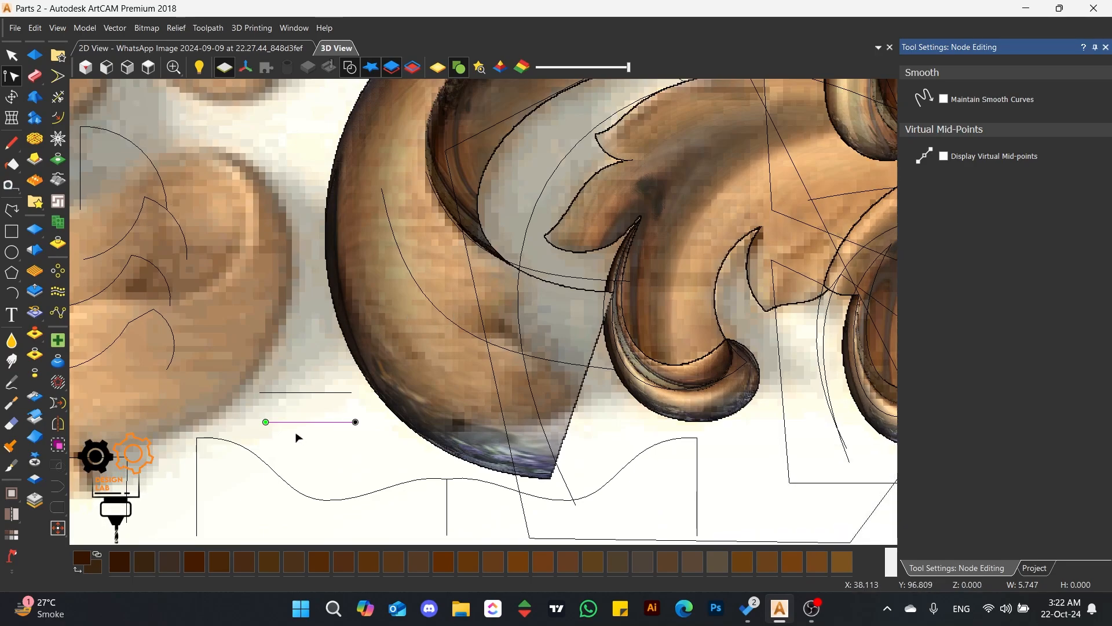
key(Num_Lock)
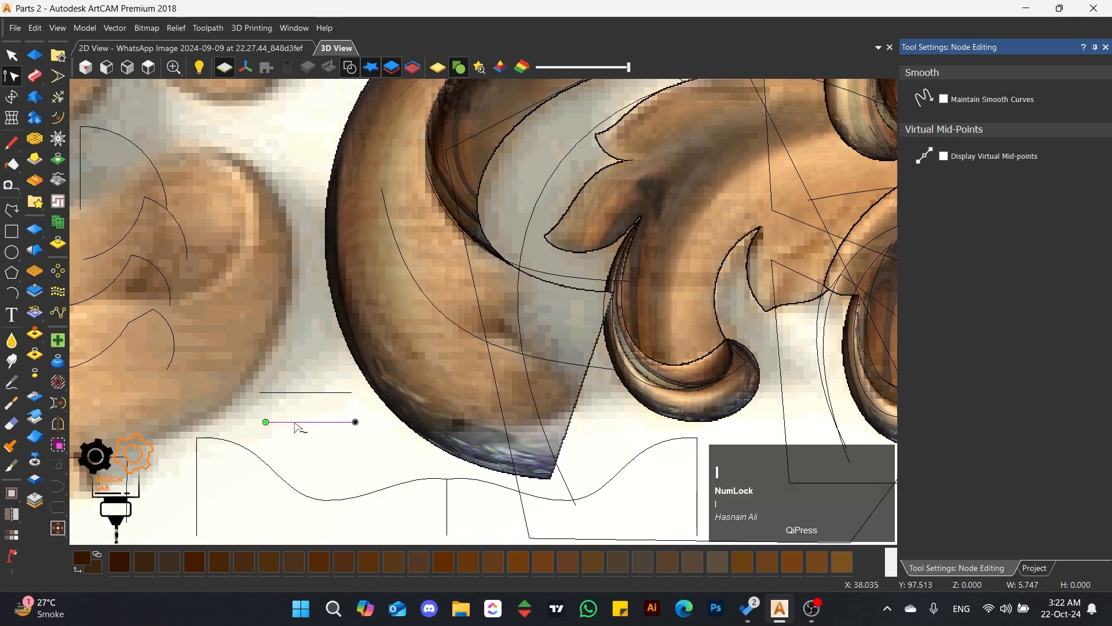
drag(265, 421, 273, 402)
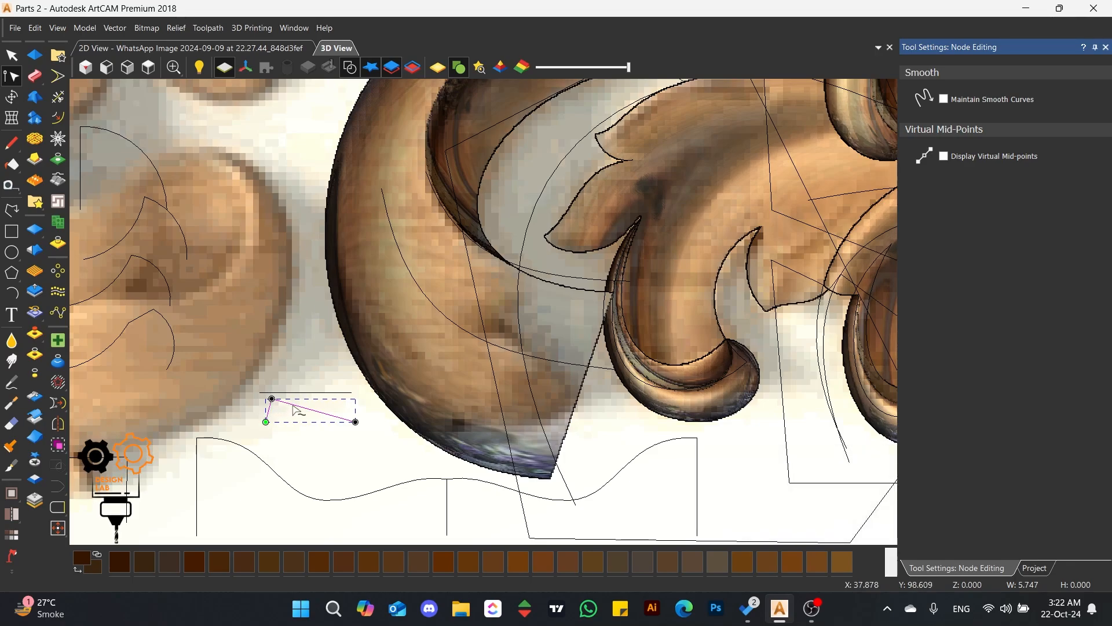
key(a)
scroll(294, 409, up, 1)
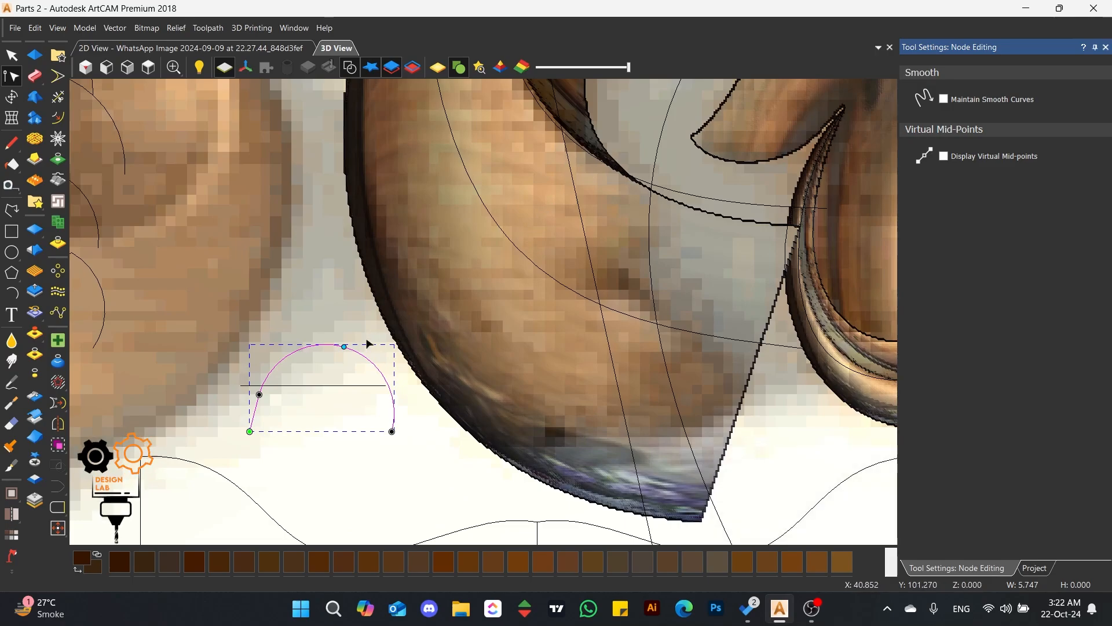
drag(345, 346, 330, 427)
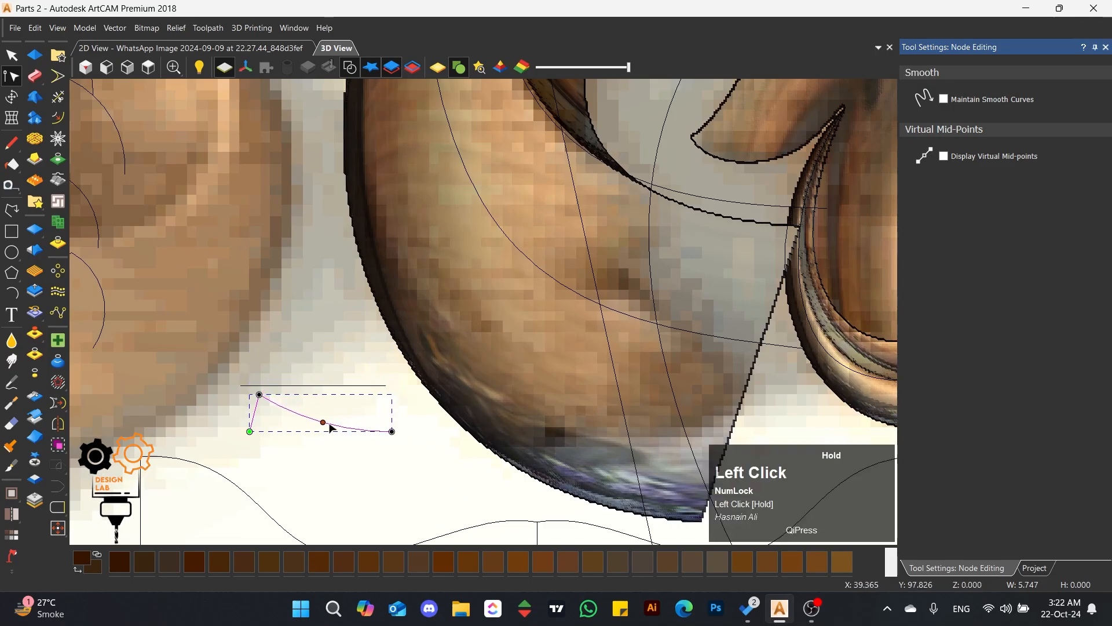
scroll(479, 290, down, 2)
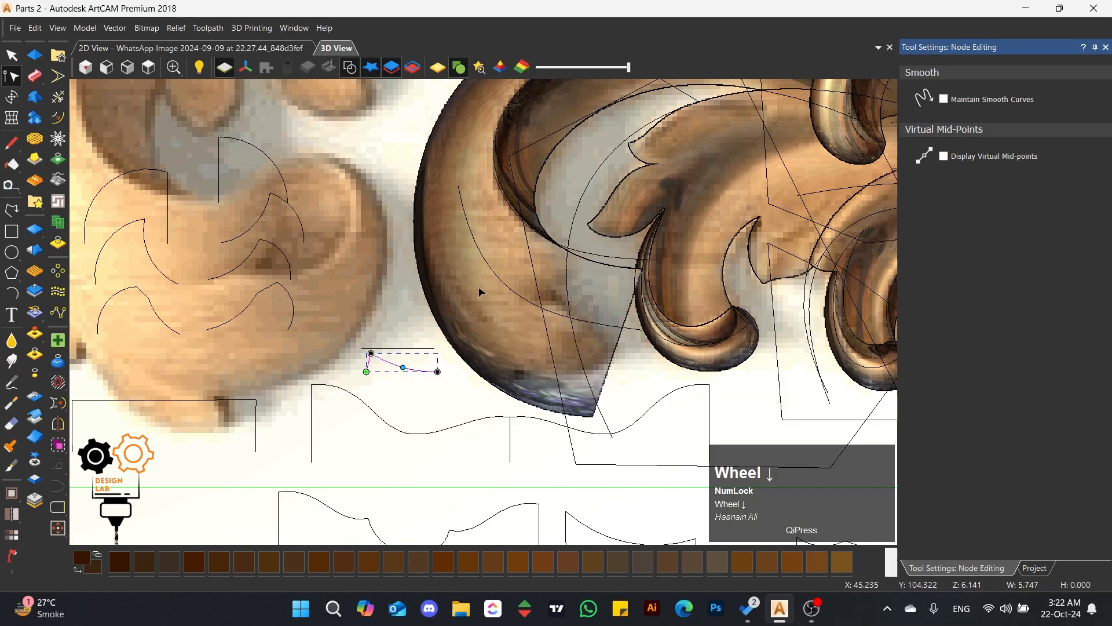
scroll(520, 247, up, 1)
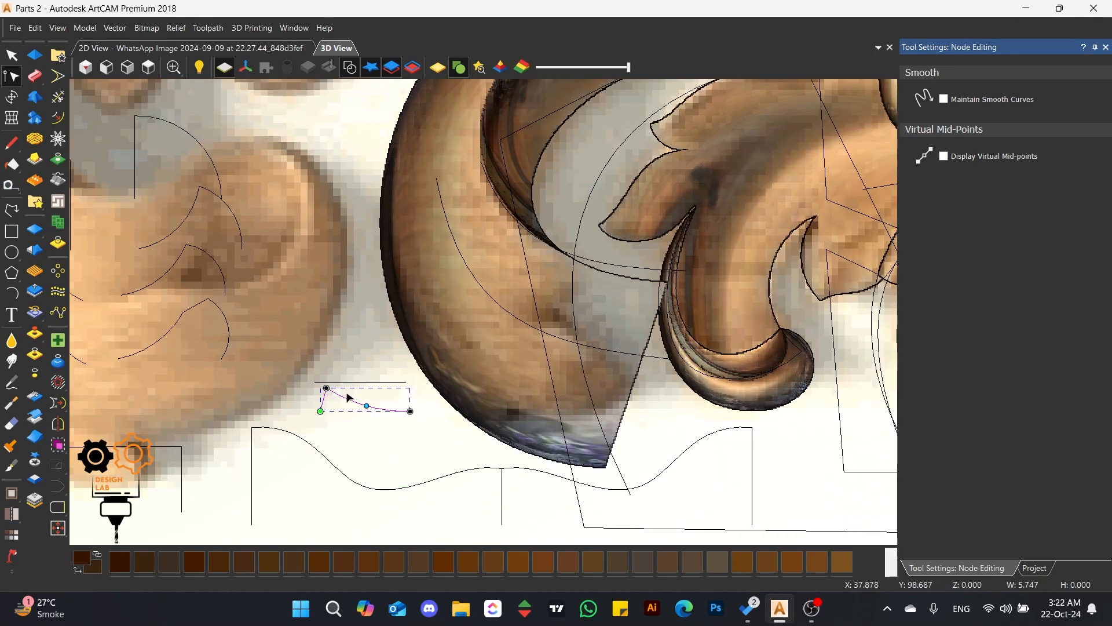
click(614, 268)
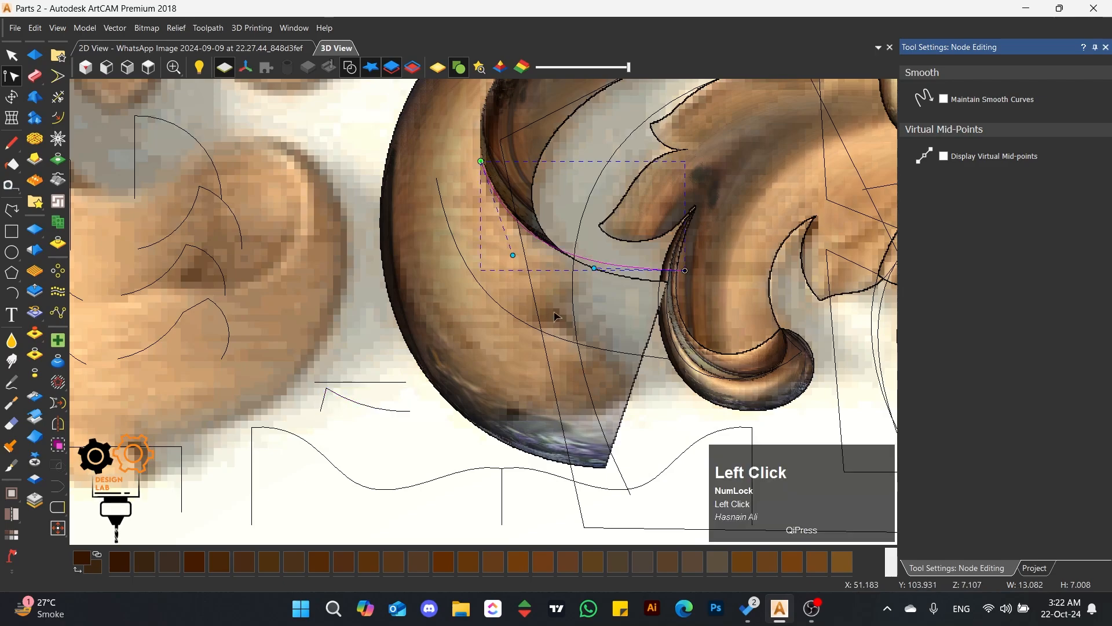
click(36, 77)
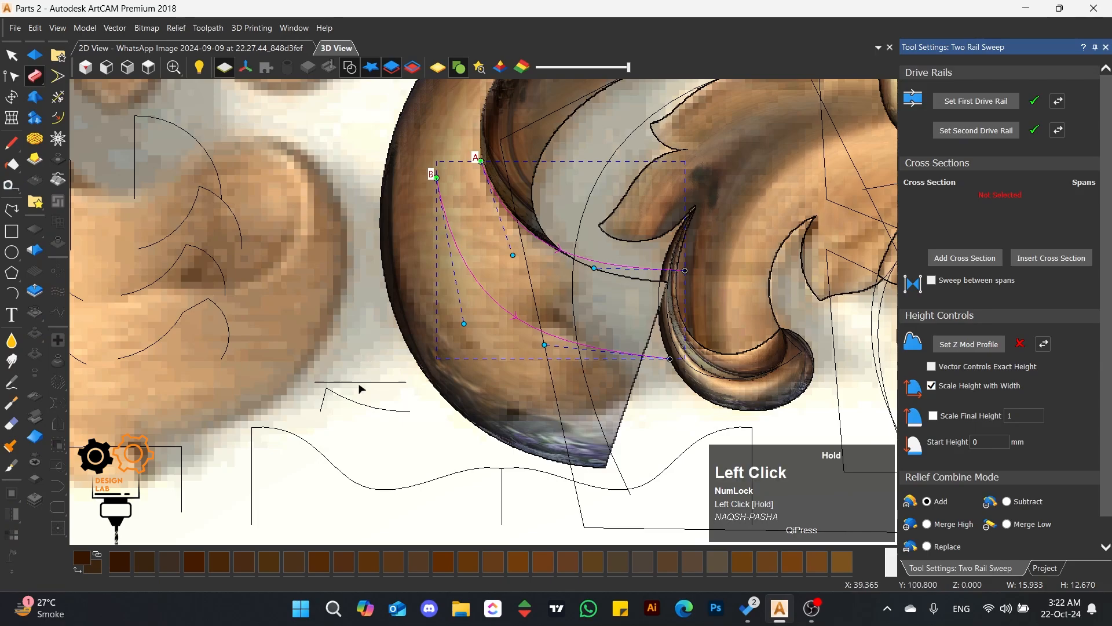
click(384, 384)
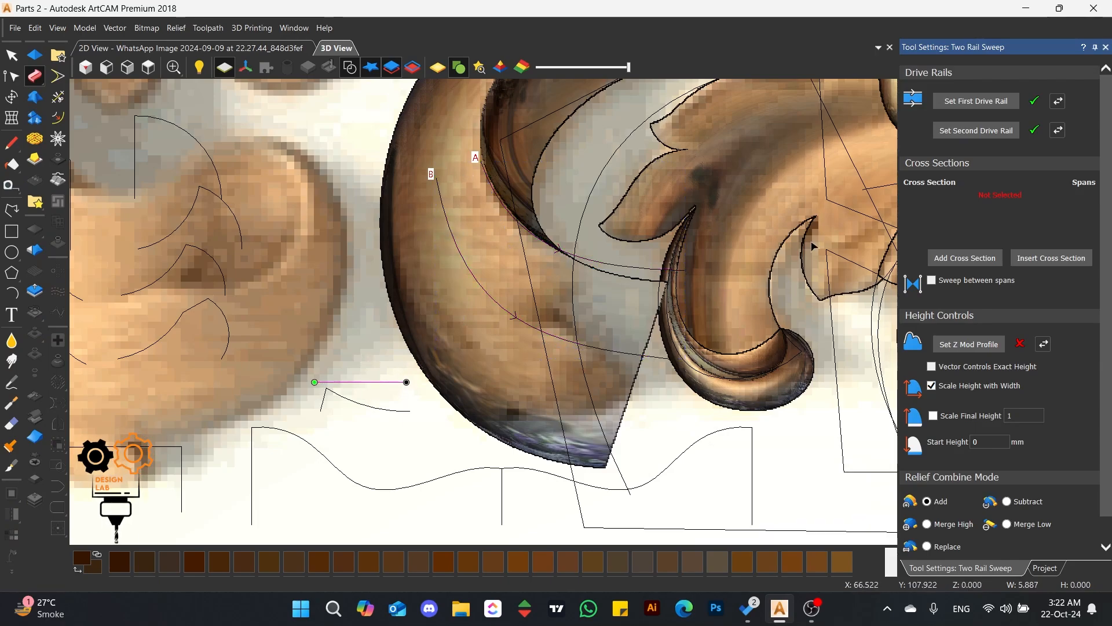
click(950, 259)
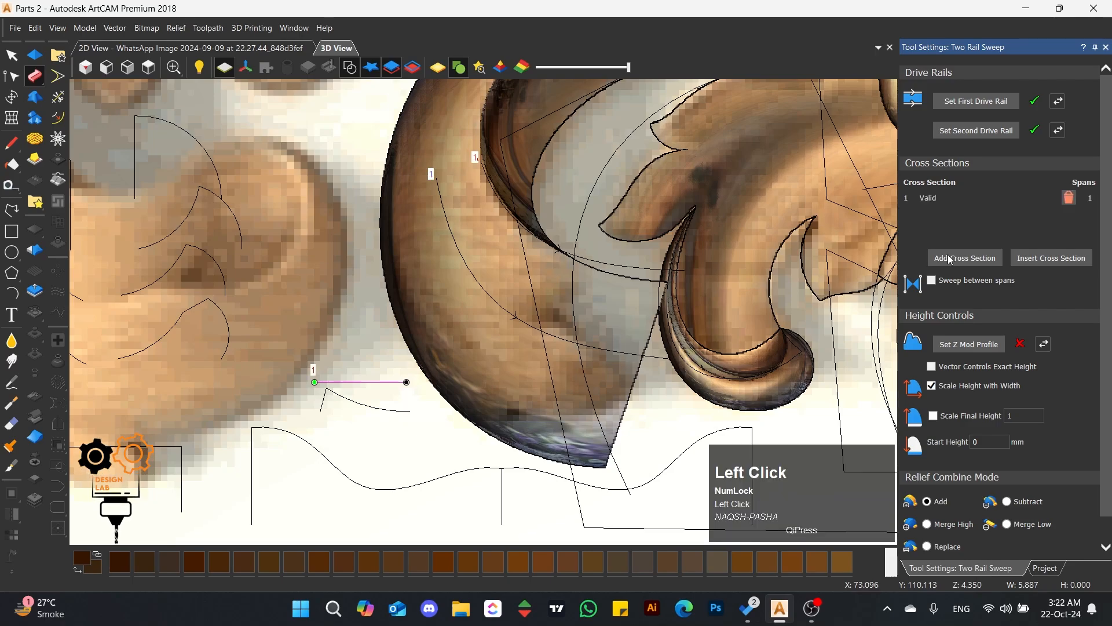
click(950, 259)
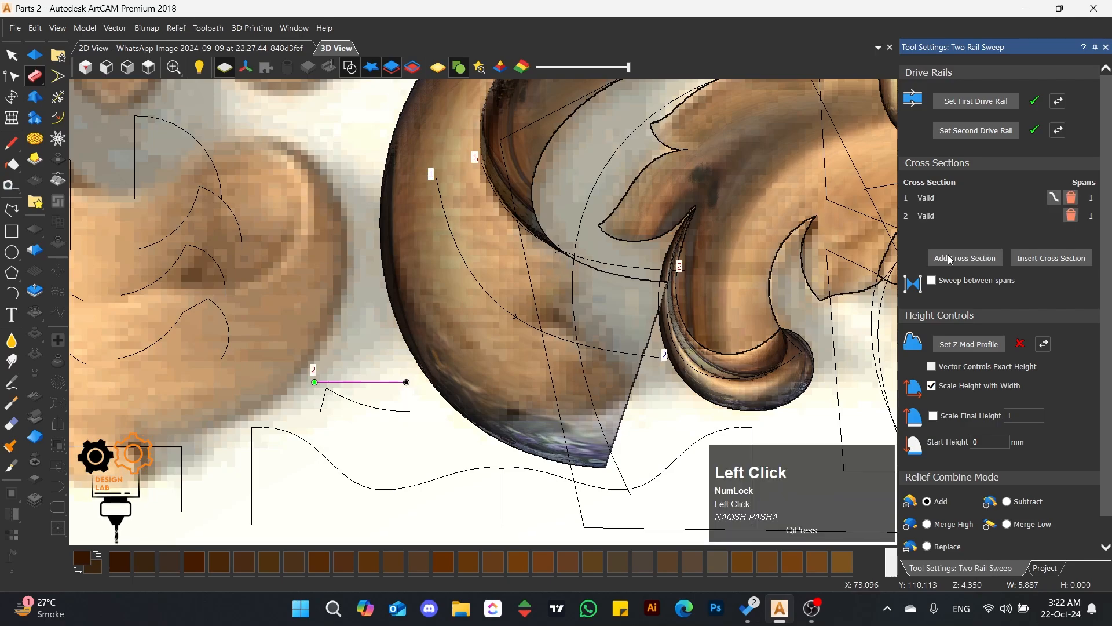
click(362, 404)
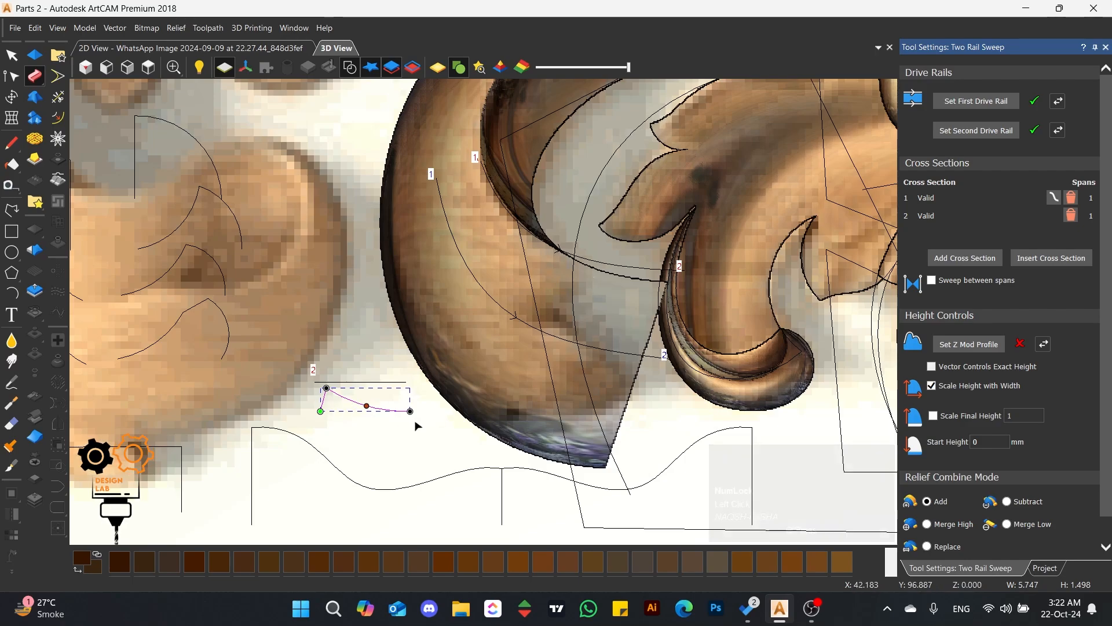
click(977, 262)
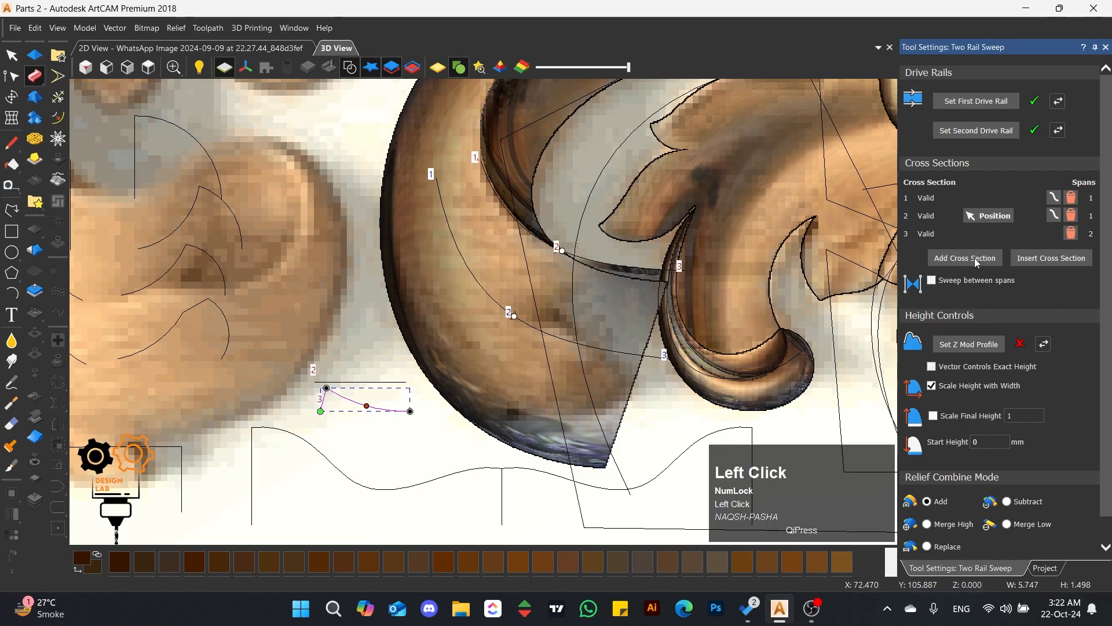
click(977, 263)
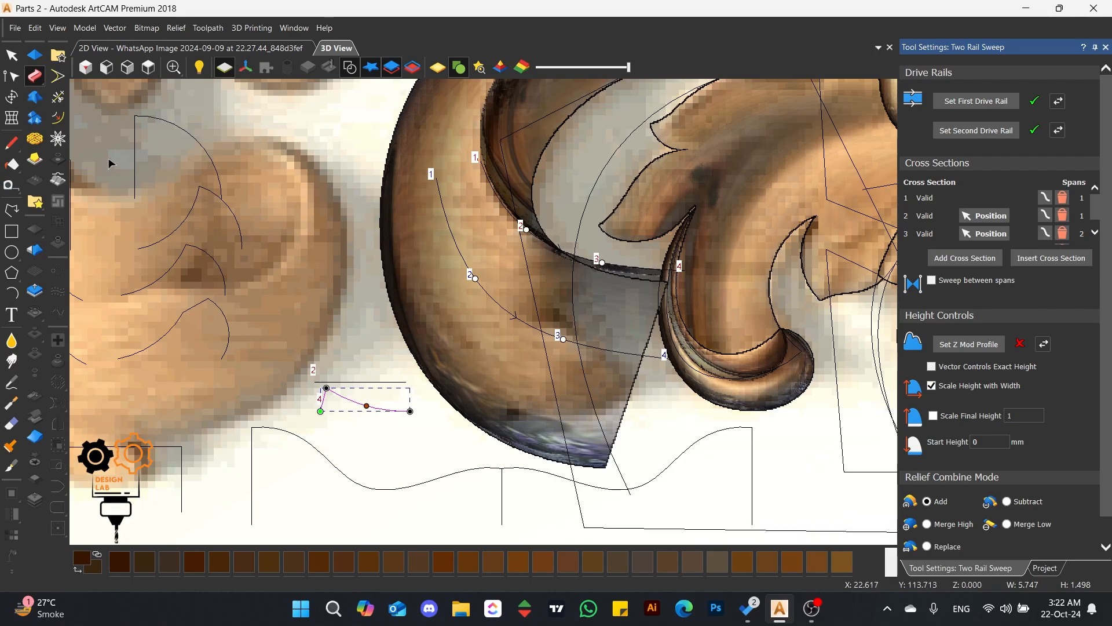
scroll(1072, 545, down, 1)
click(1076, 549)
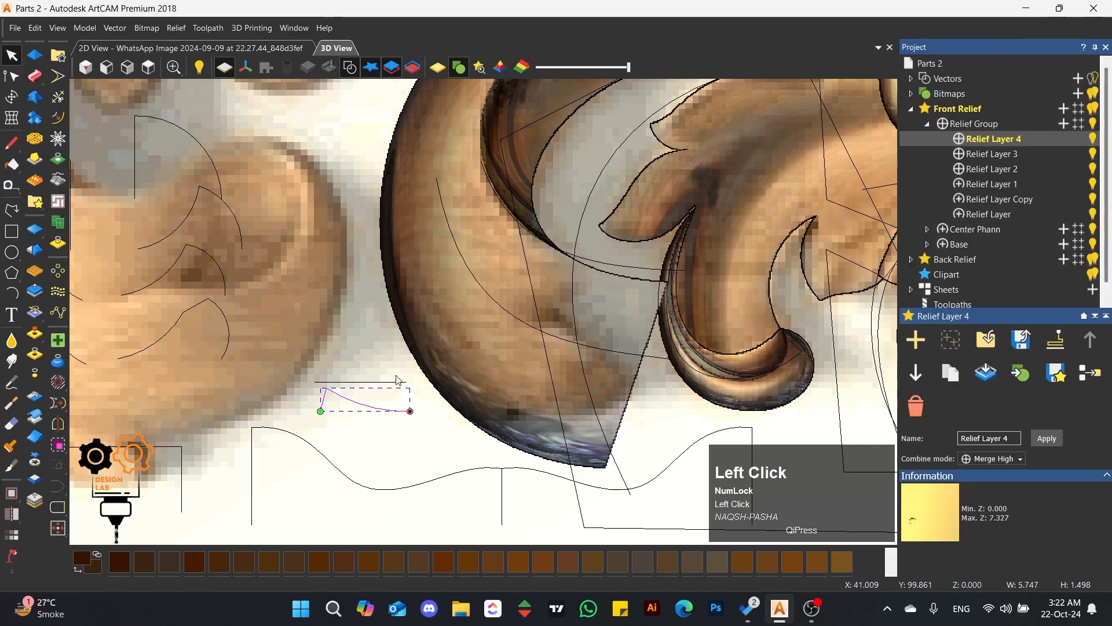
- Mirror a copy of the curved profile horizontally to its right and place the copy below the original
click(58, 427)
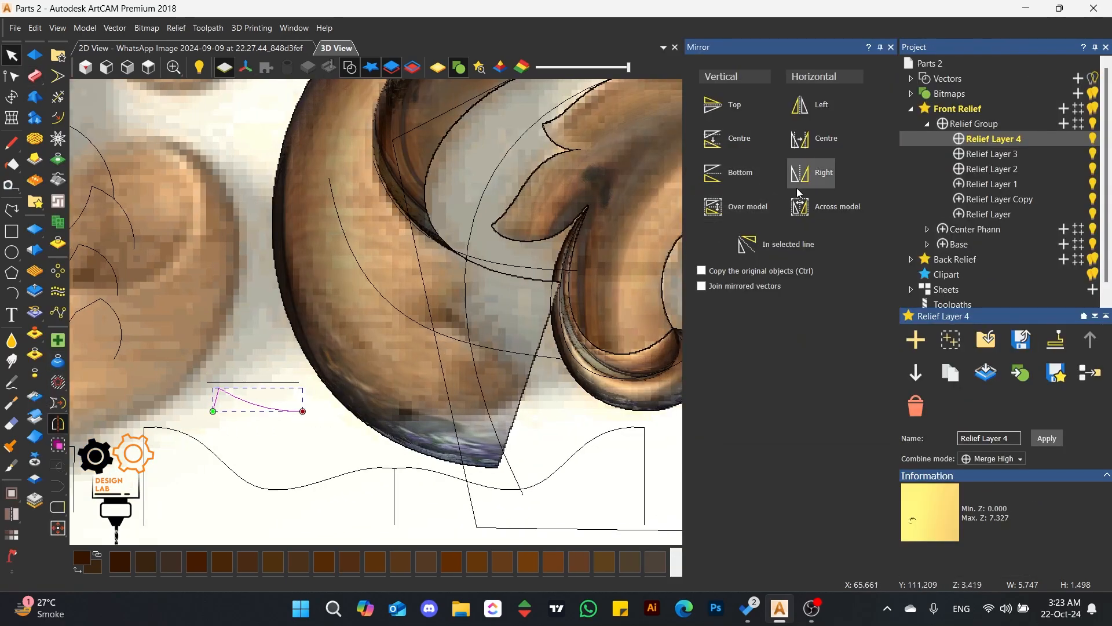
click(712, 272)
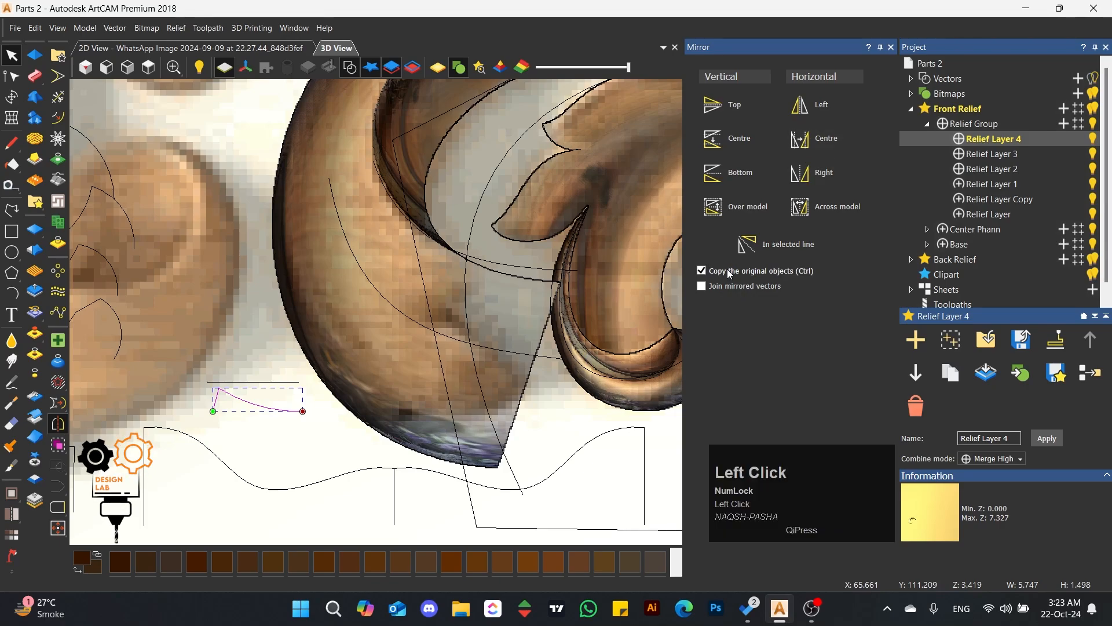
click(823, 171)
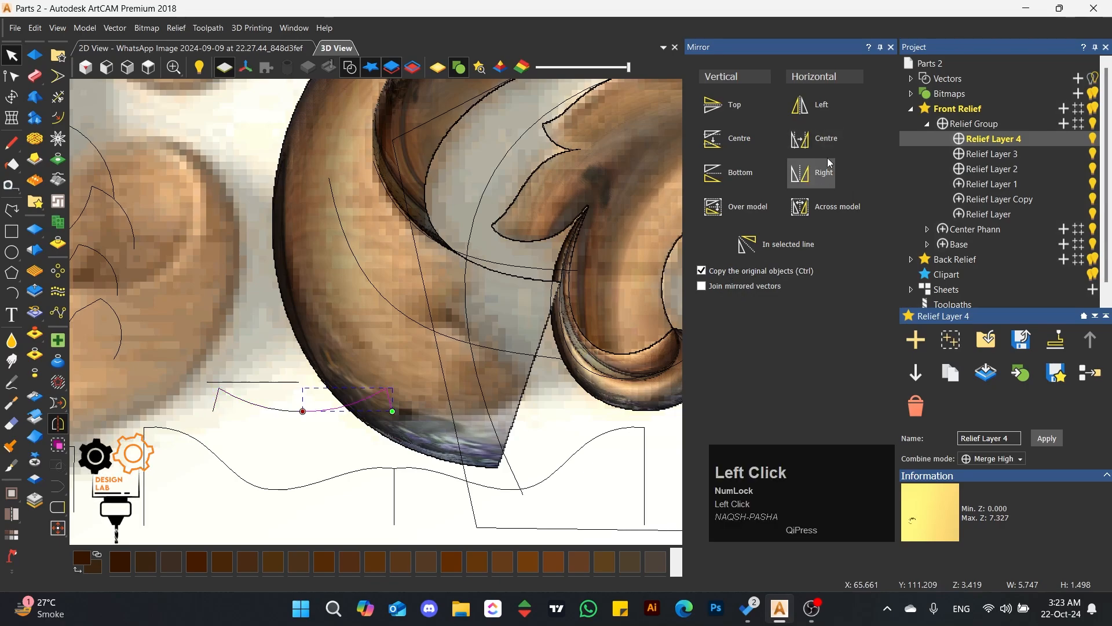
click(891, 47)
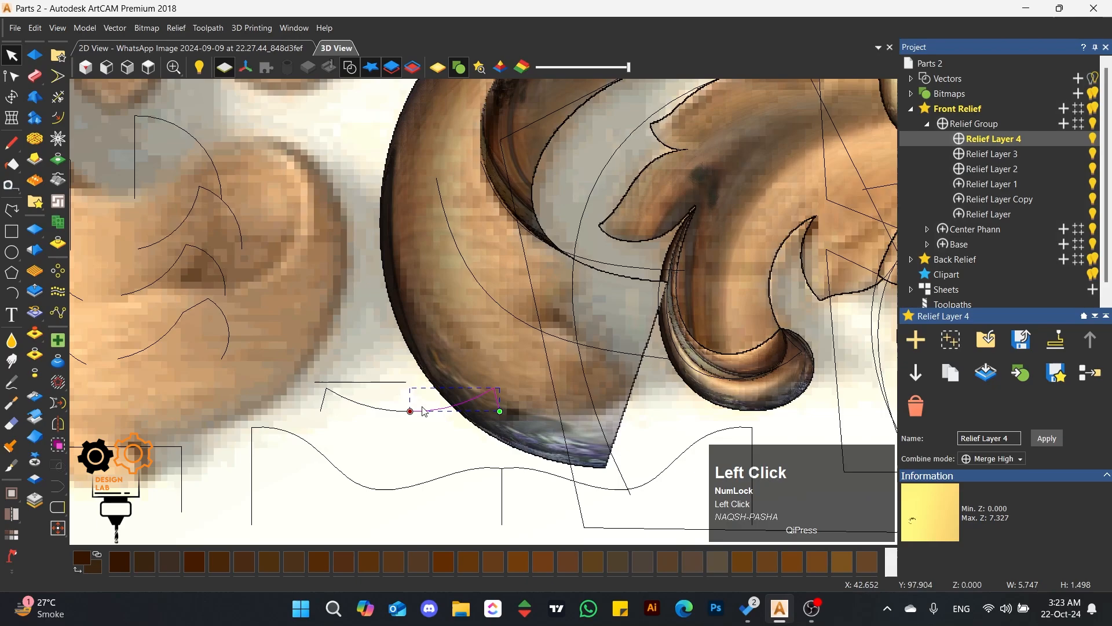
drag(423, 409, 312, 437)
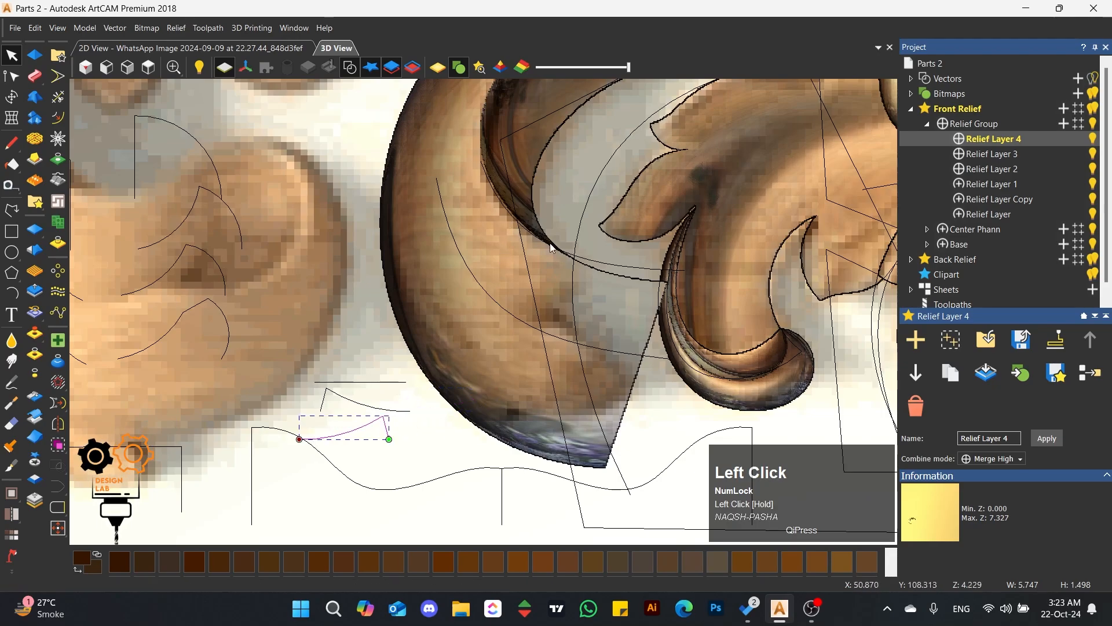
- Set up a Two Rail Sweep on the two bent lines, with the straight line as the first two cross sections and the mirrored profile as the last two
click(616, 269)
shift+click(610, 354)
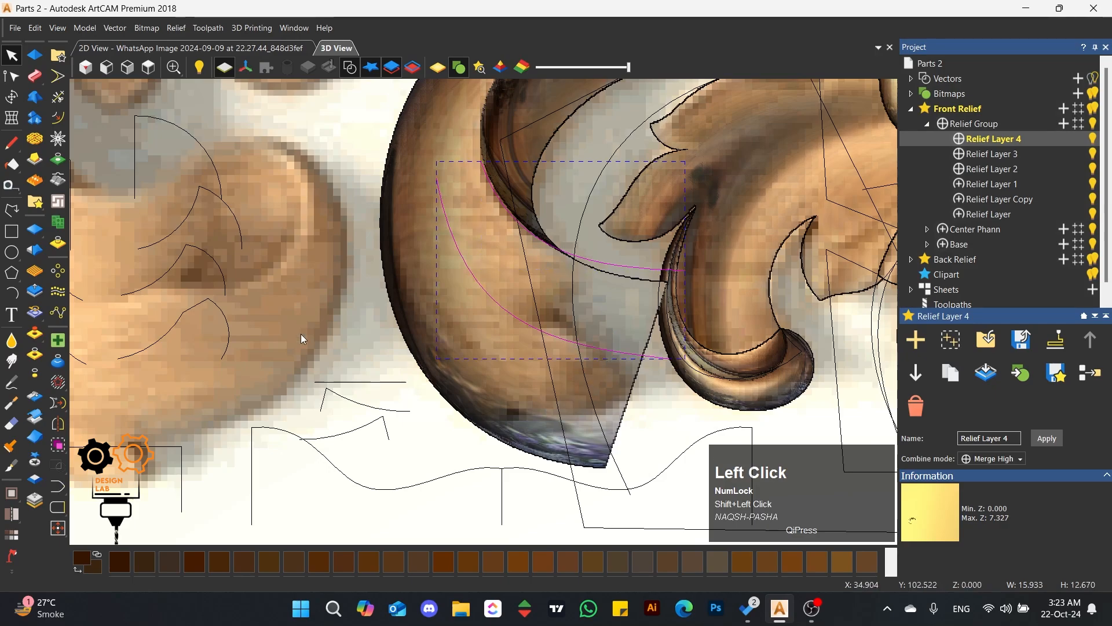
click(35, 75)
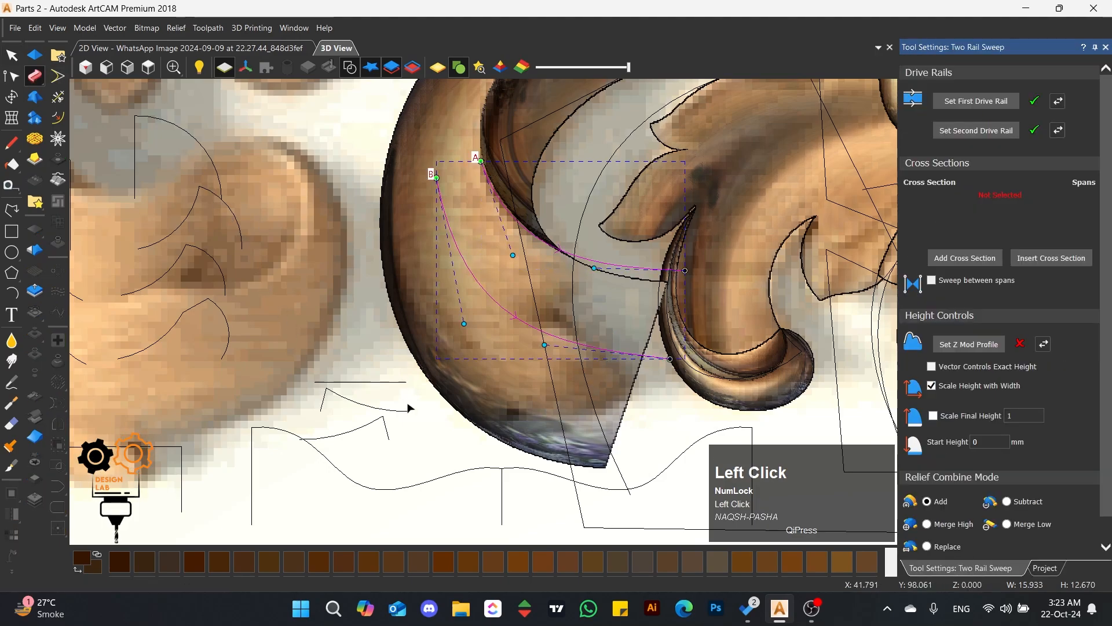
click(380, 382)
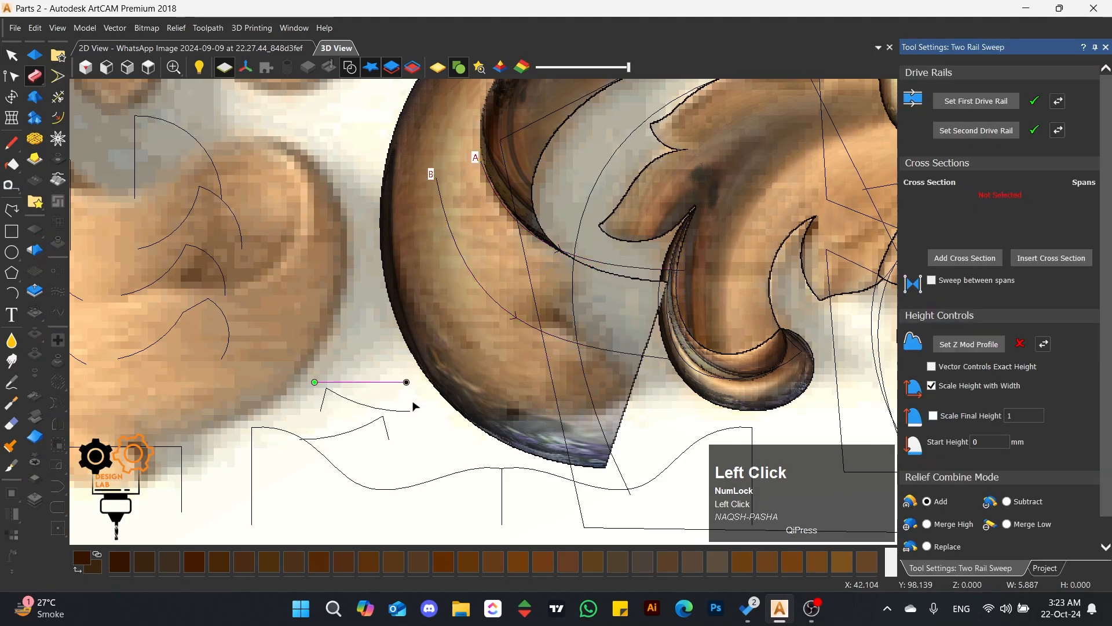
click(950, 260)
click(950, 260)
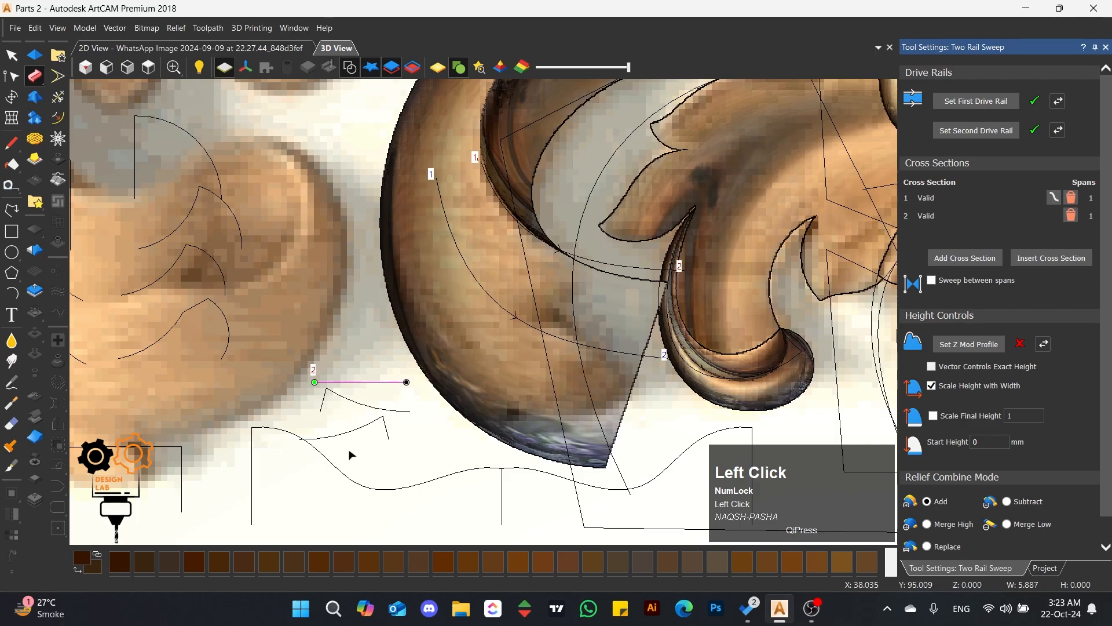
click(342, 435)
click(944, 261)
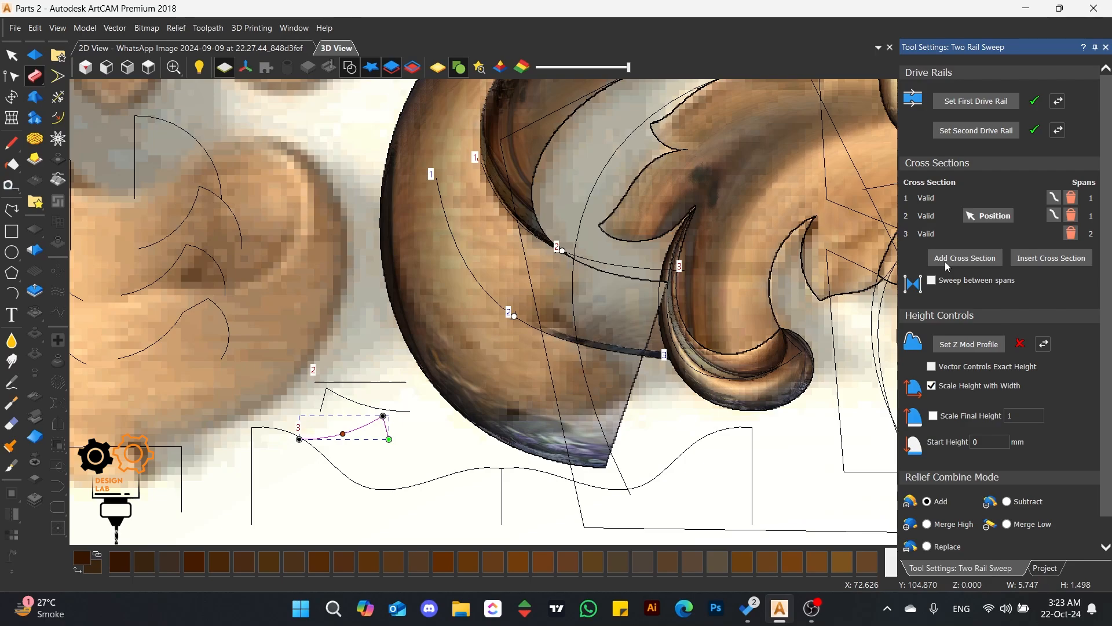
click(947, 265)
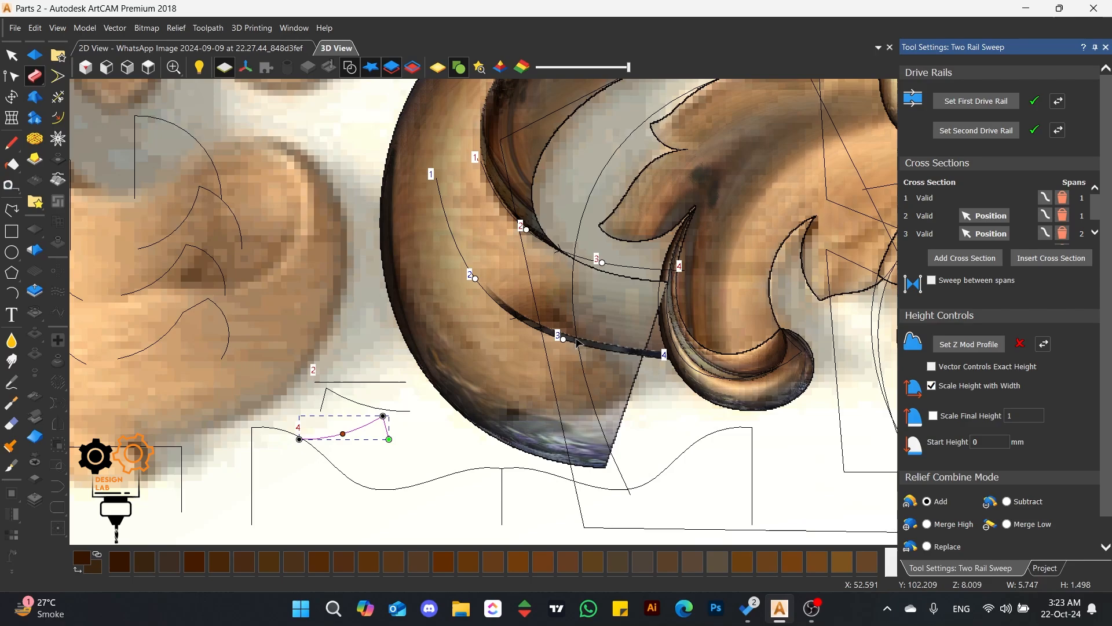
- Shift the mirrored profile's peak node slightly inward and down to widen the raised edge of the sweep
click(607, 352)
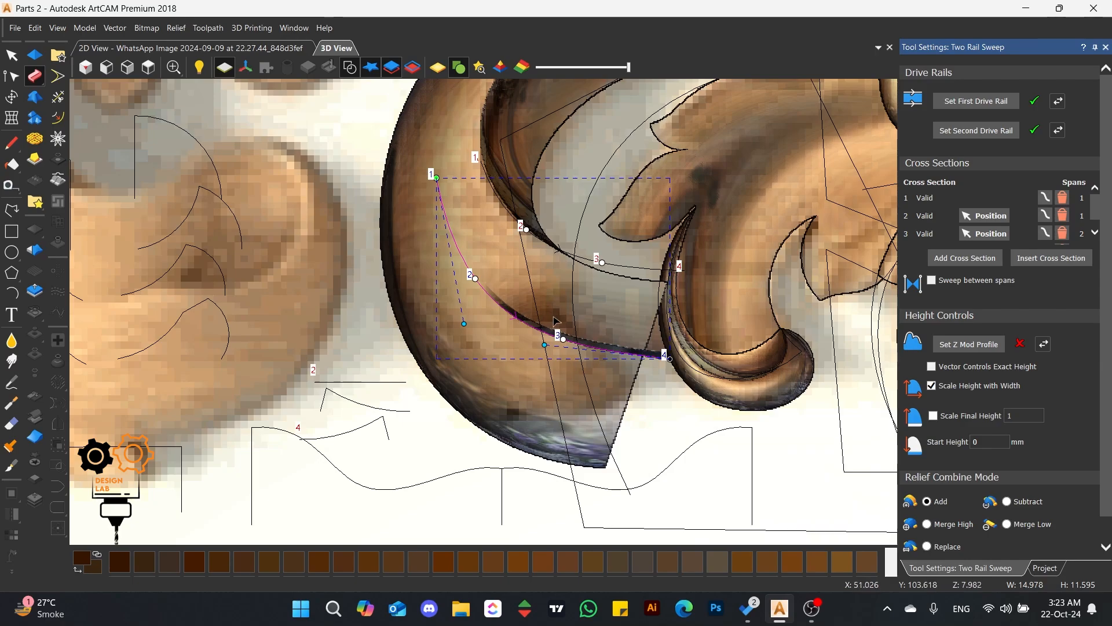
click(358, 428)
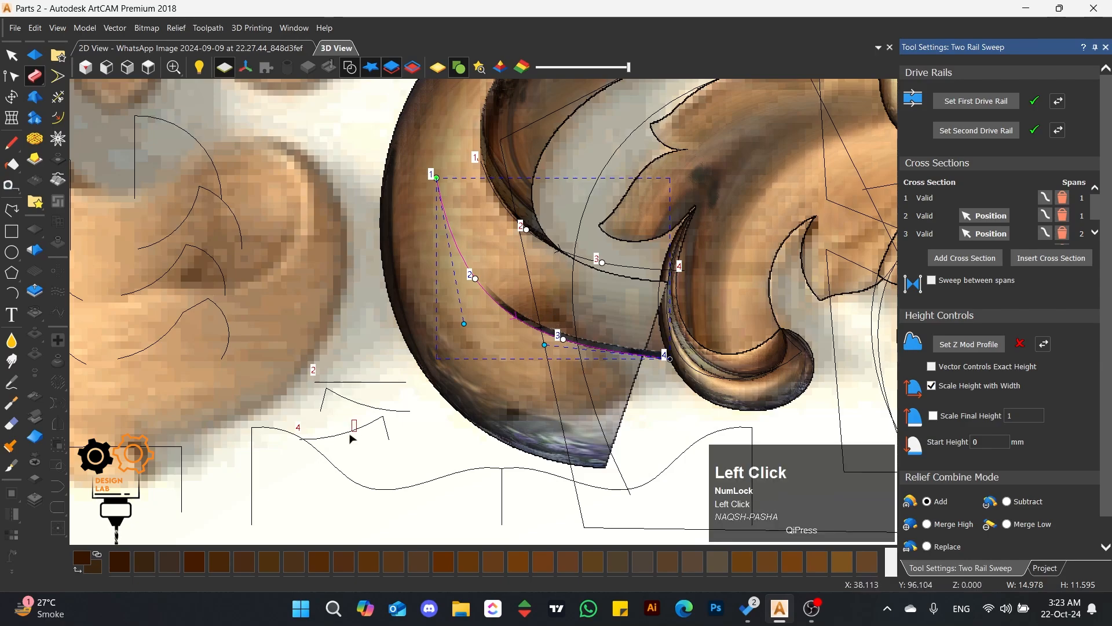
drag(382, 415, 377, 419)
click(602, 349)
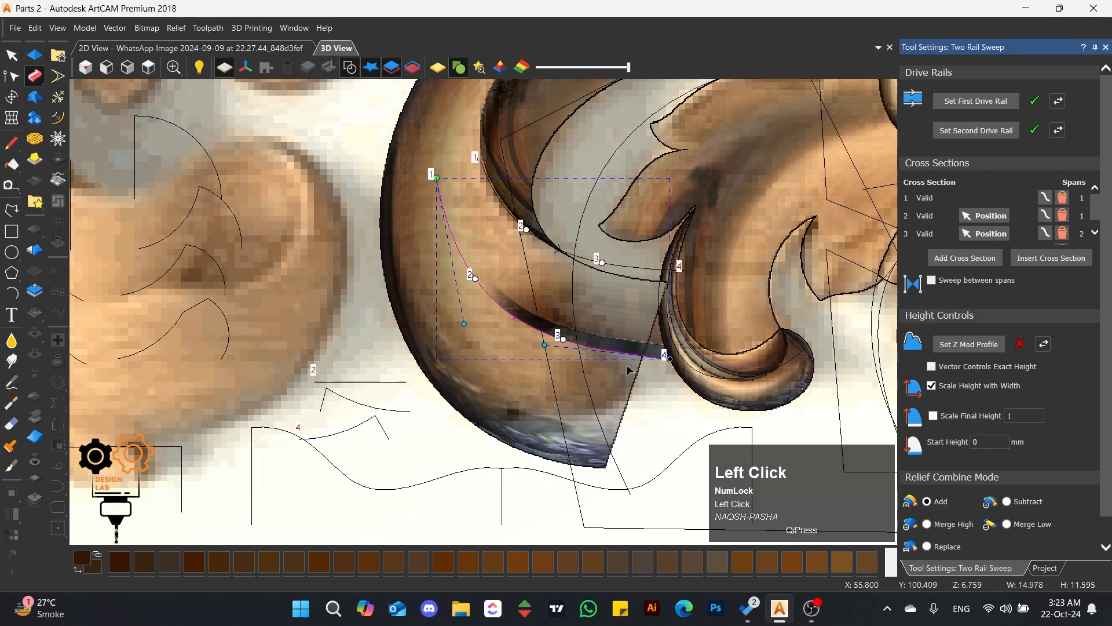
- Adjust the lower rail's end point and slide the third cross section toward the scroll's tip on both rails
drag(671, 360, 589, 364)
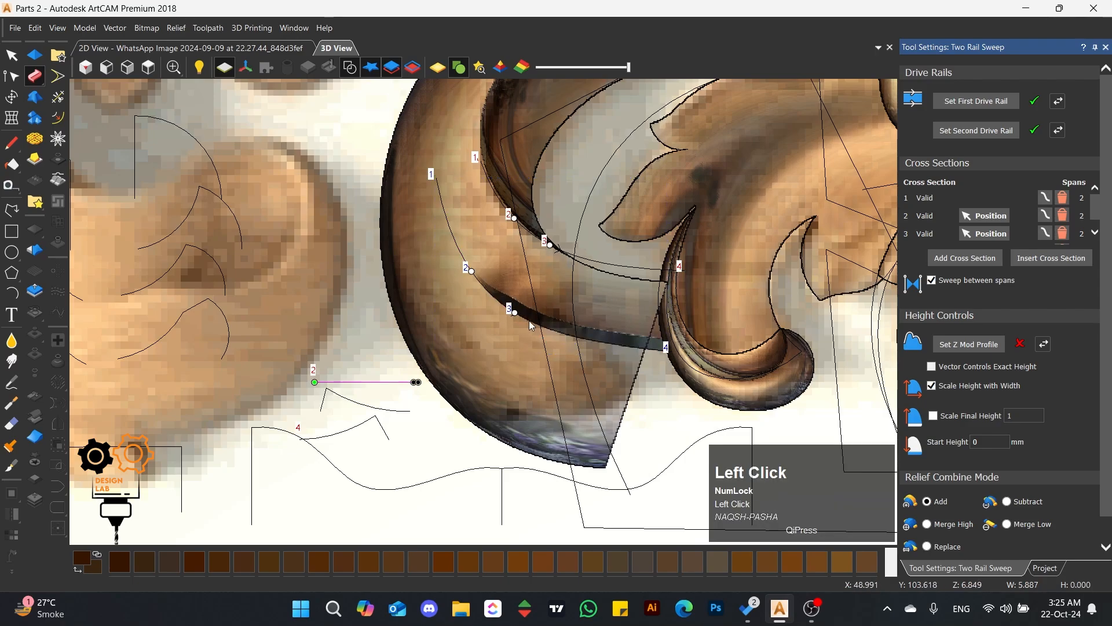
click(558, 337)
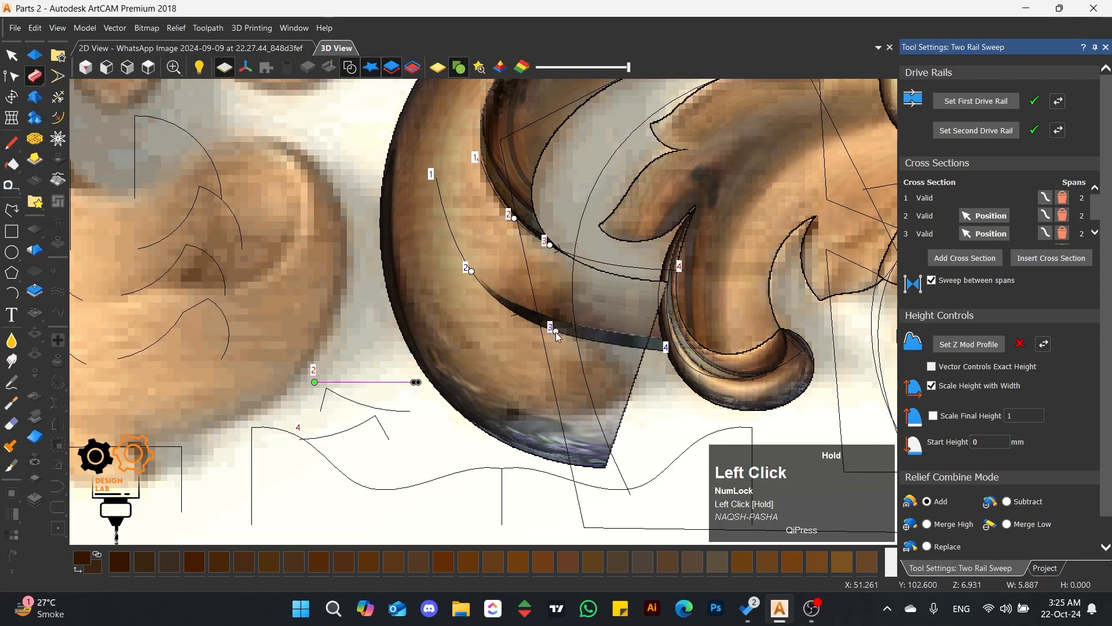
drag(551, 244, 584, 277)
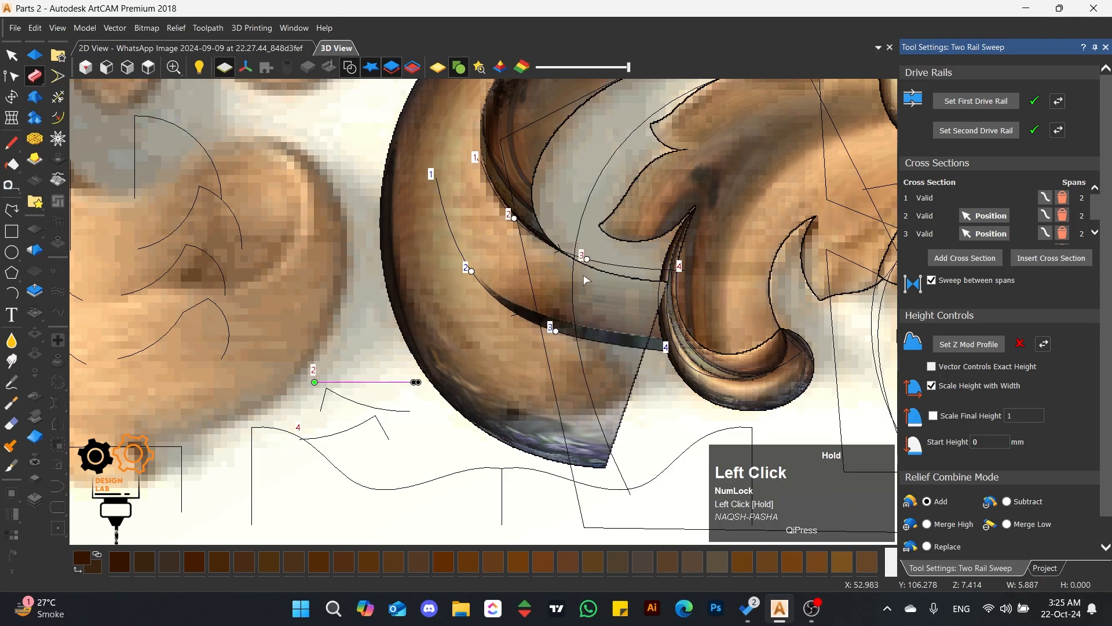
- Slide the third cross section, followed by the second, further along both drive rails toward the scroll's tip
drag(557, 336, 592, 343)
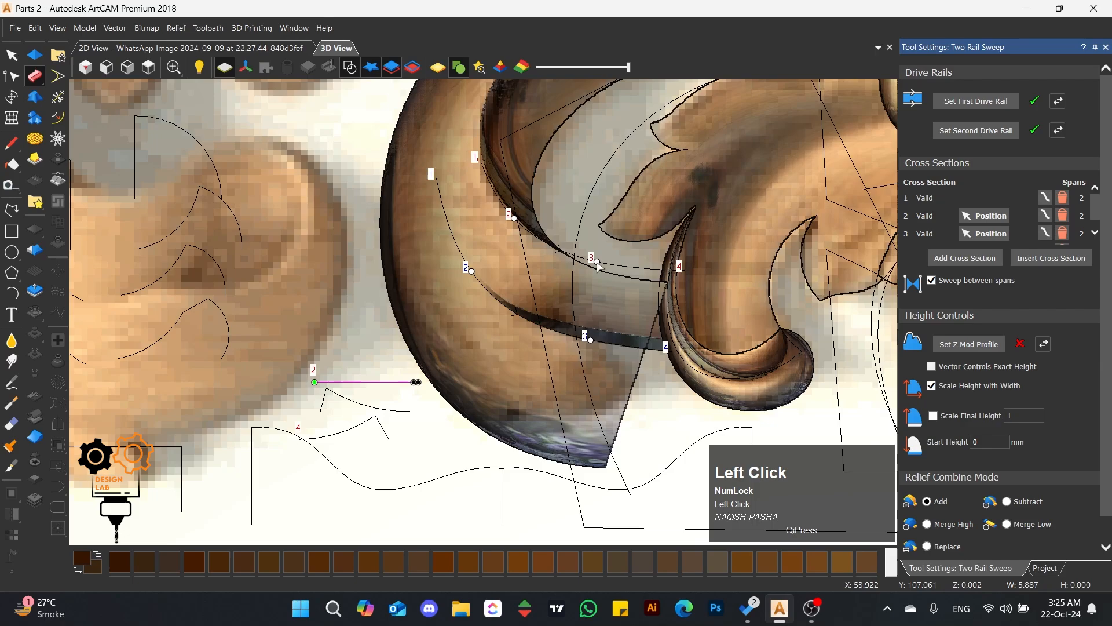
drag(598, 278, 623, 282)
drag(593, 343, 613, 350)
drag(515, 221, 532, 233)
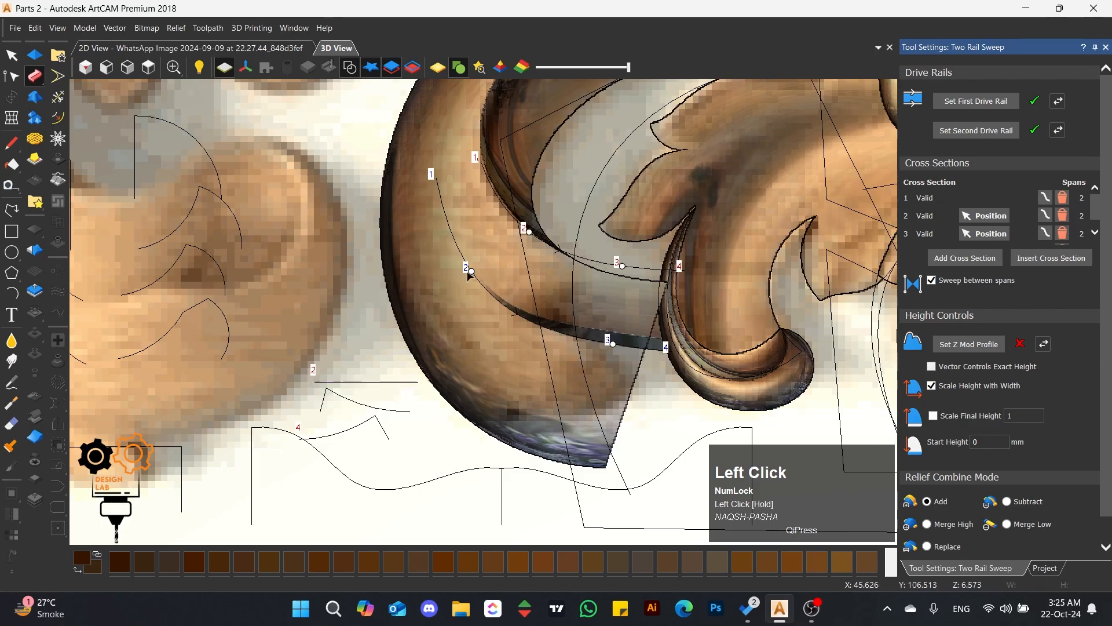
drag(470, 272, 491, 295)
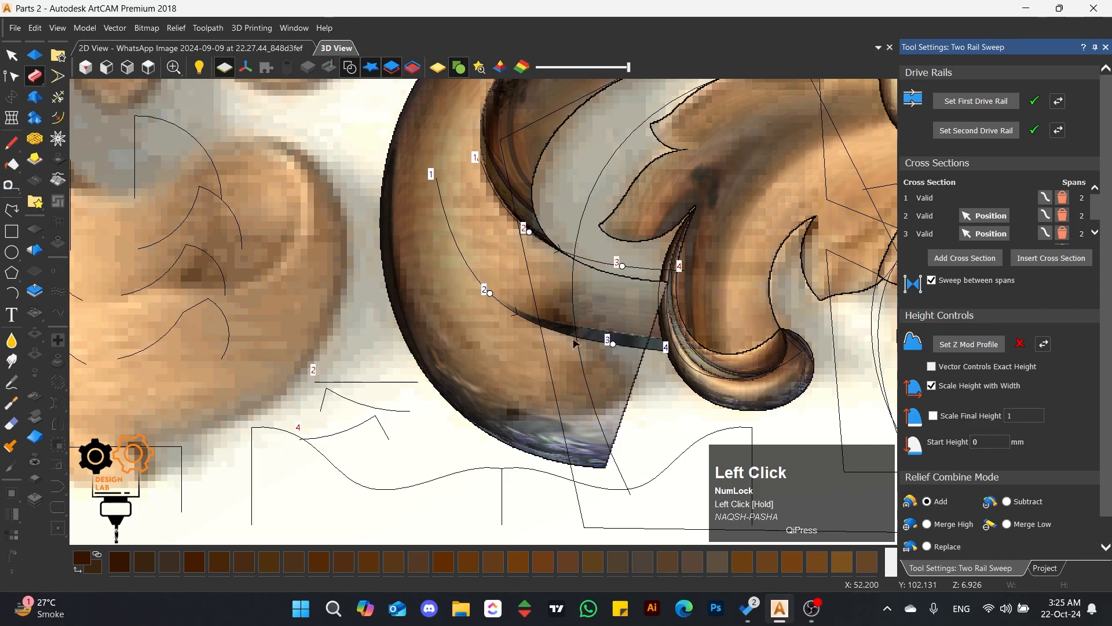
- Raise the mirrored profile's peak node and nudge the third cross section on the lower rail slightly closer to the tip
click(373, 414)
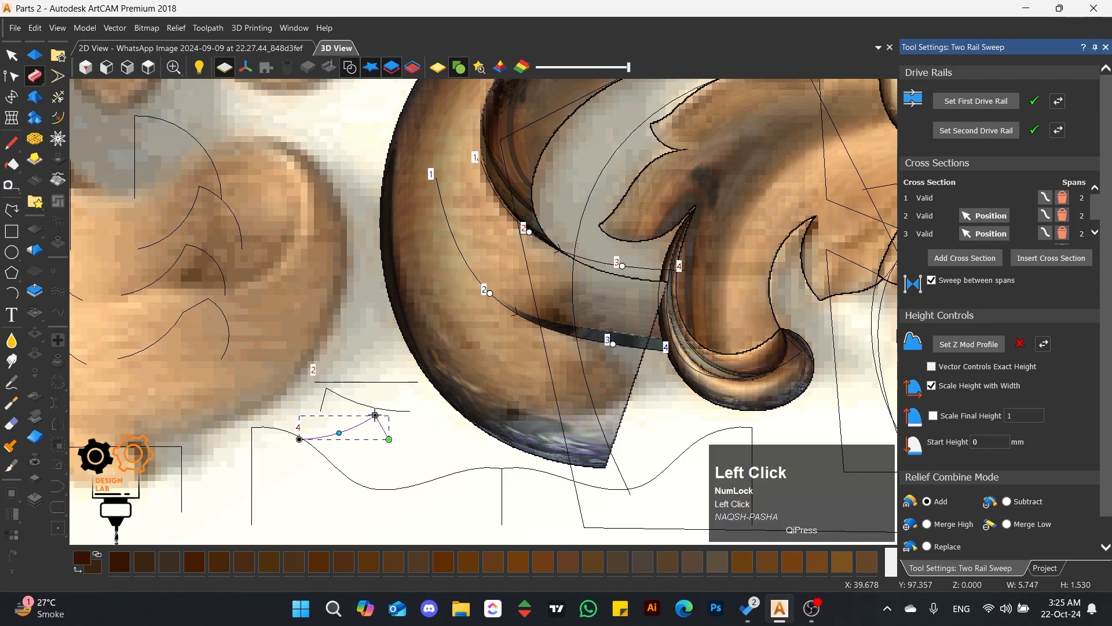
drag(375, 415, 376, 403)
drag(613, 344, 620, 348)
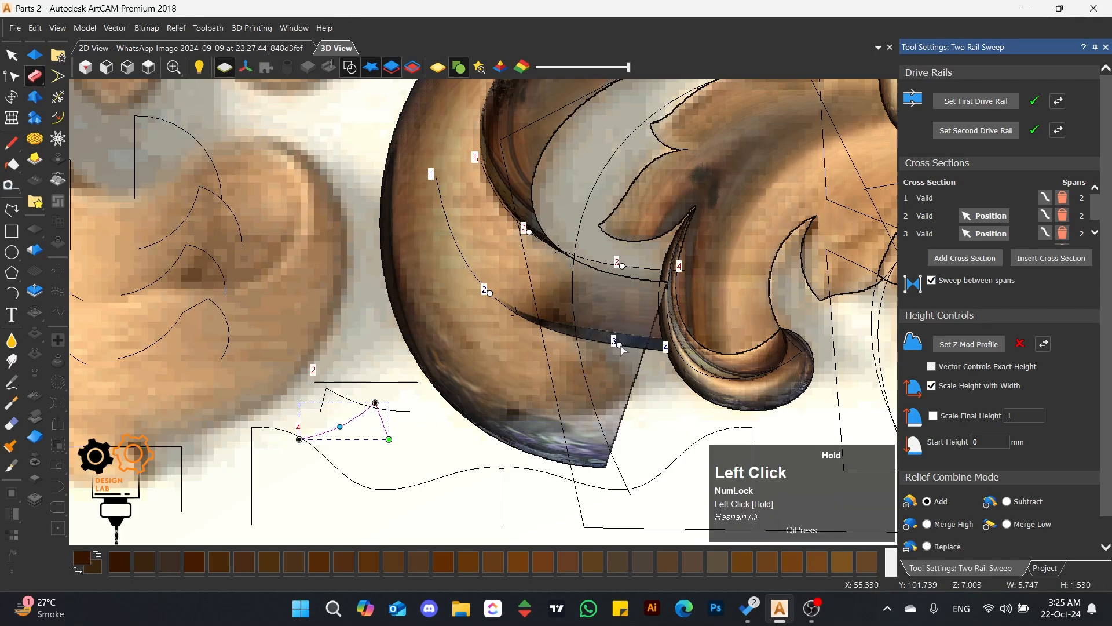
- Display the relief as shaded material and hide the zero plane
scroll(588, 270, up, 2)
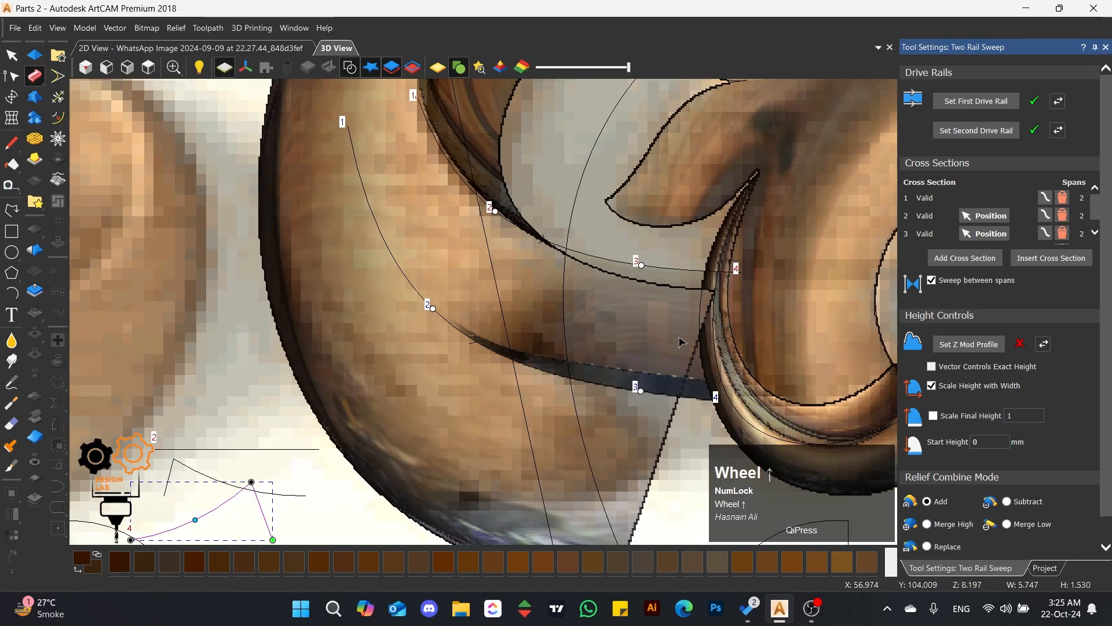
middle_drag(680, 341, 551, 193)
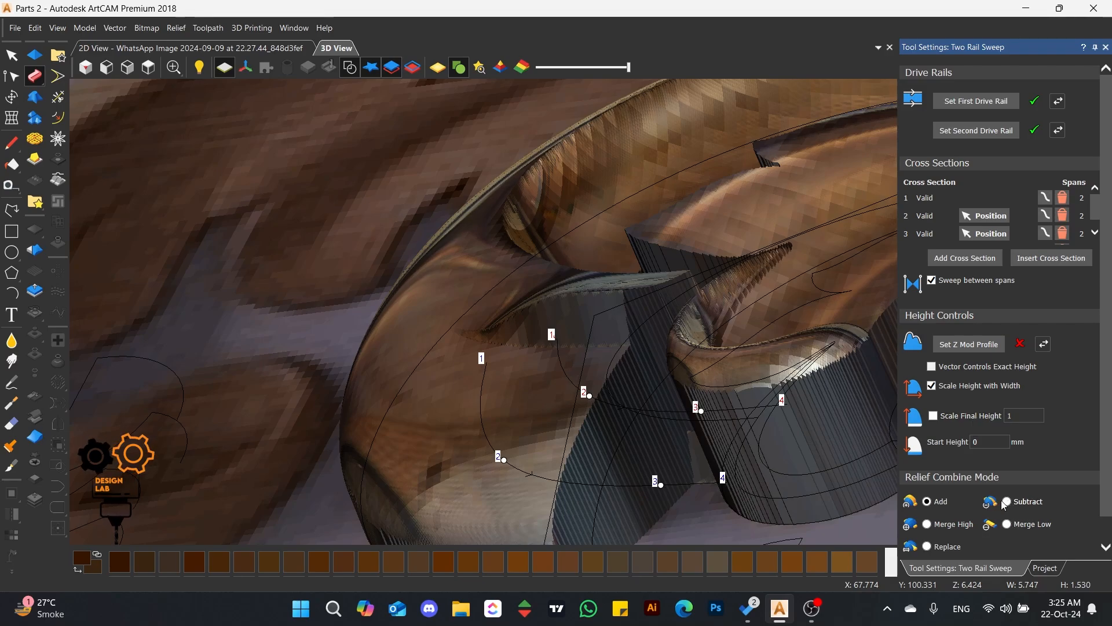
scroll(661, 355, down, 3)
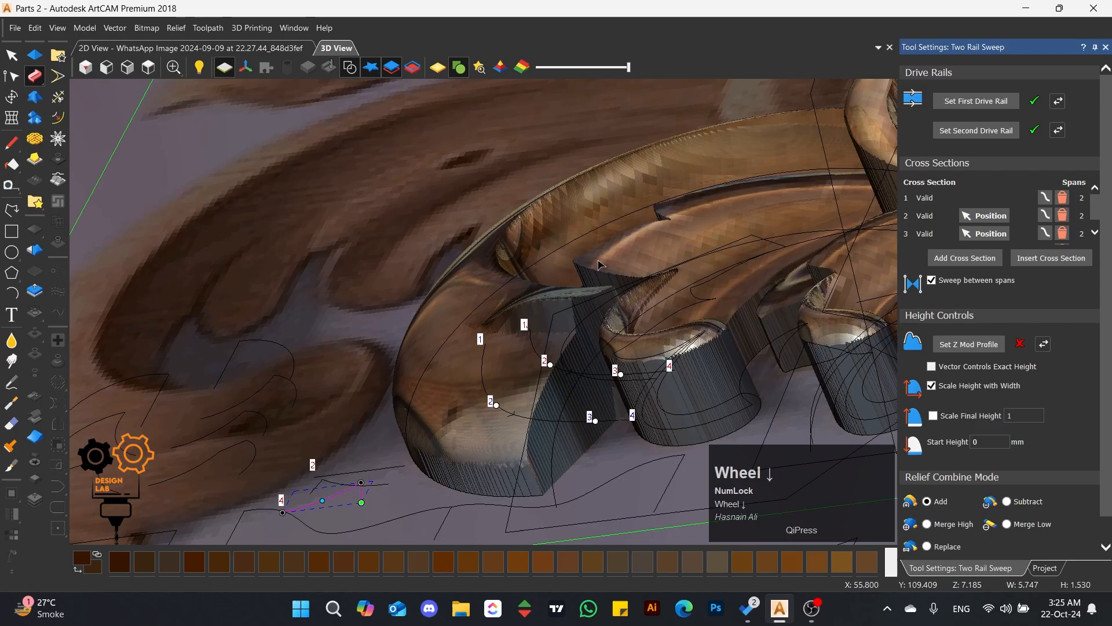
middle_drag(661, 355, 529, 74)
click(439, 68)
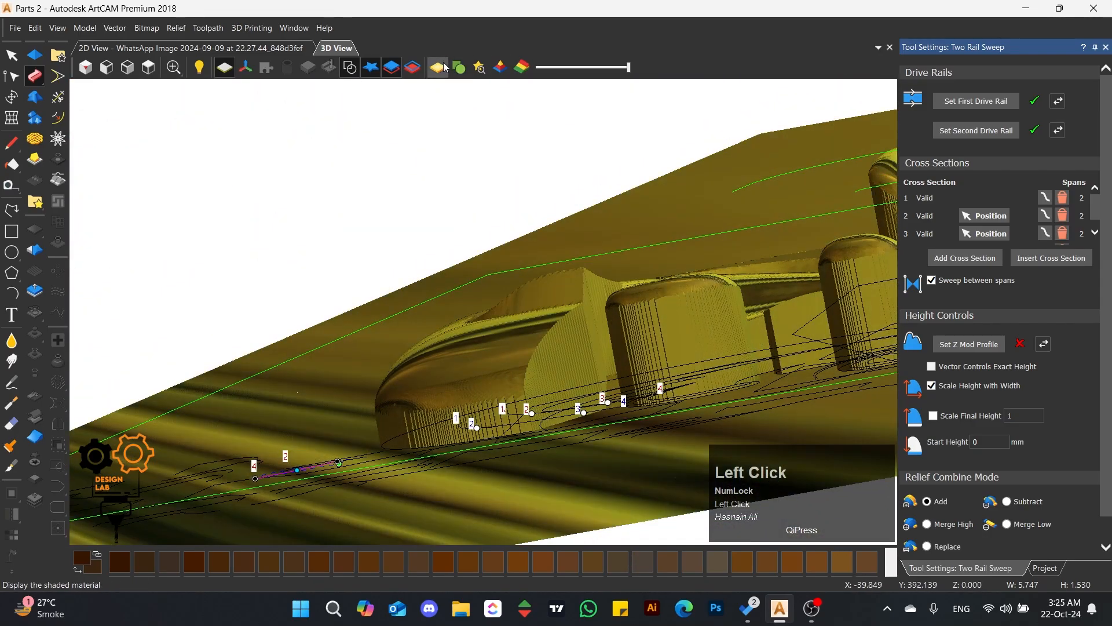
mouse_move(560, 293)
middle_down()
mouse_move(589, 327)
mouse_move(345, 116)
middle_up()
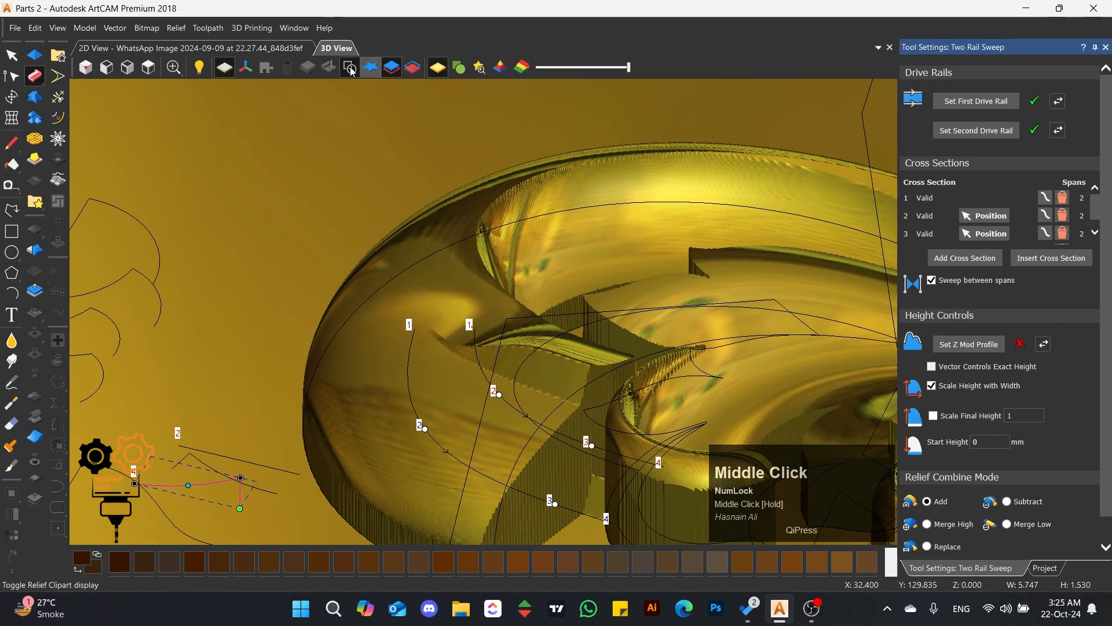
click(224, 68)
scroll(380, 298, down, 3)
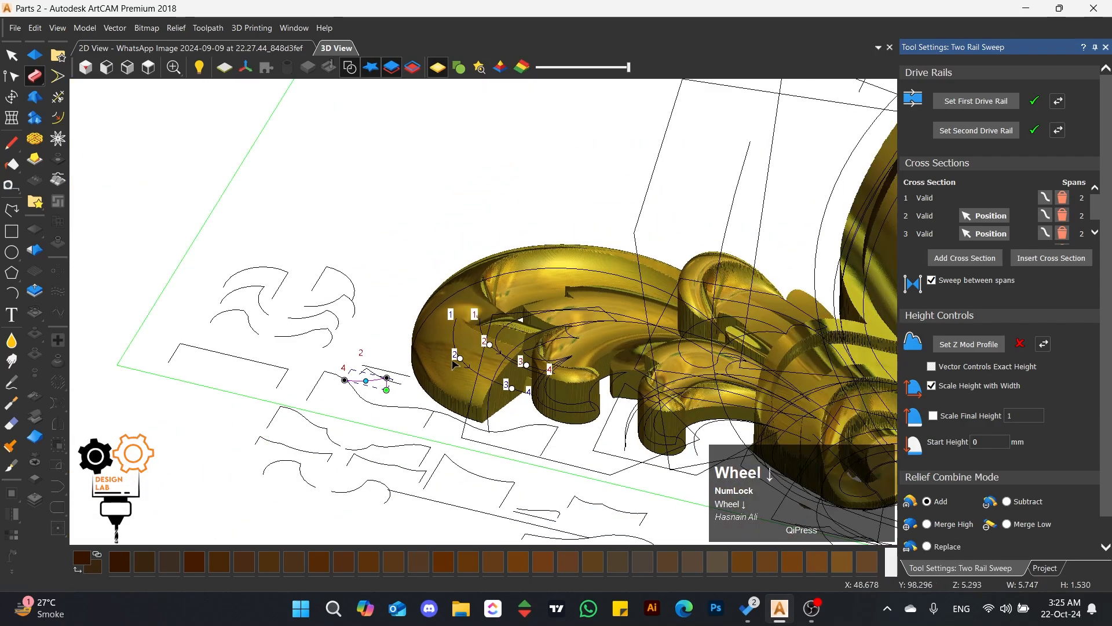
scroll(441, 315, down, 2)
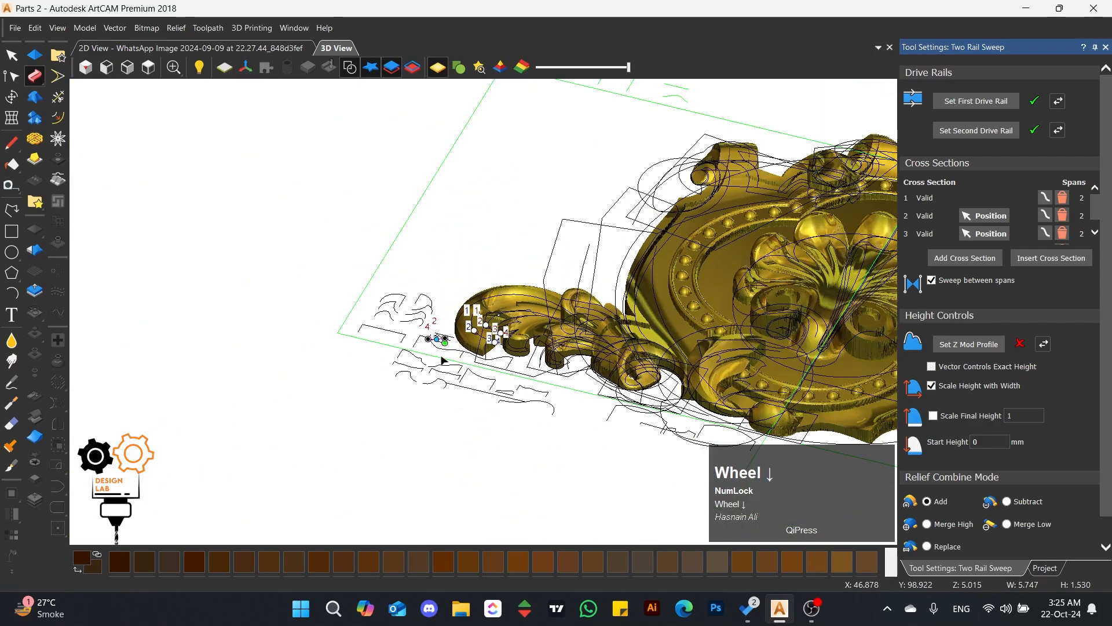
- Compare the relief with the zero plane shown and hidden
click(224, 68)
click(224, 68)
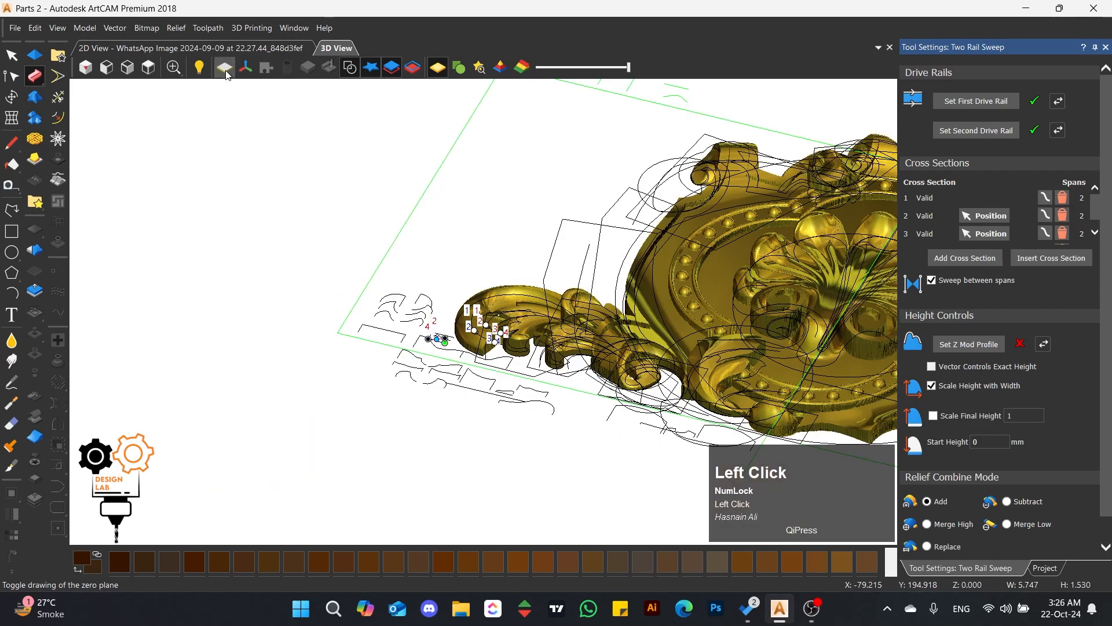
click(226, 73)
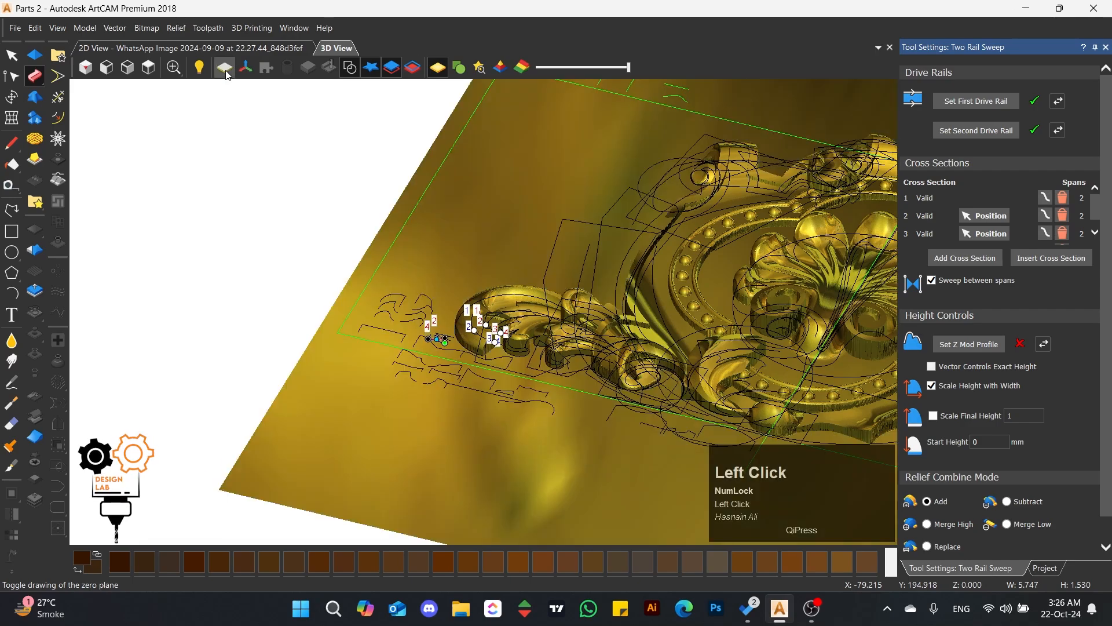
click(226, 73)
click(226, 72)
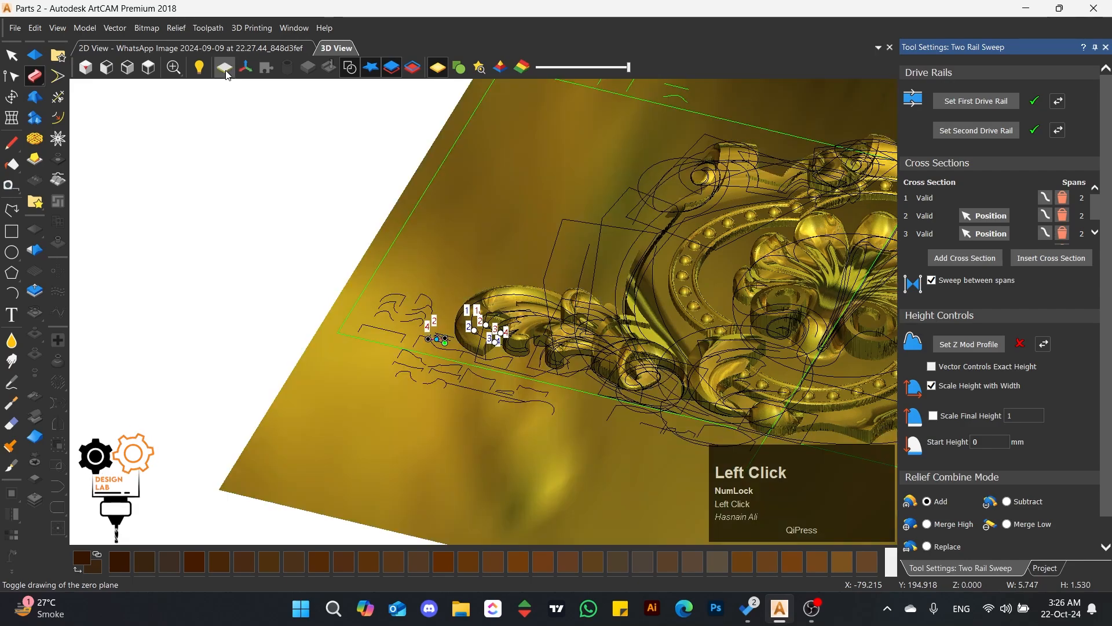
click(226, 73)
- Change the sweep's relief combine mode to Subtract and return to the view from above
scroll(512, 345, up, 5)
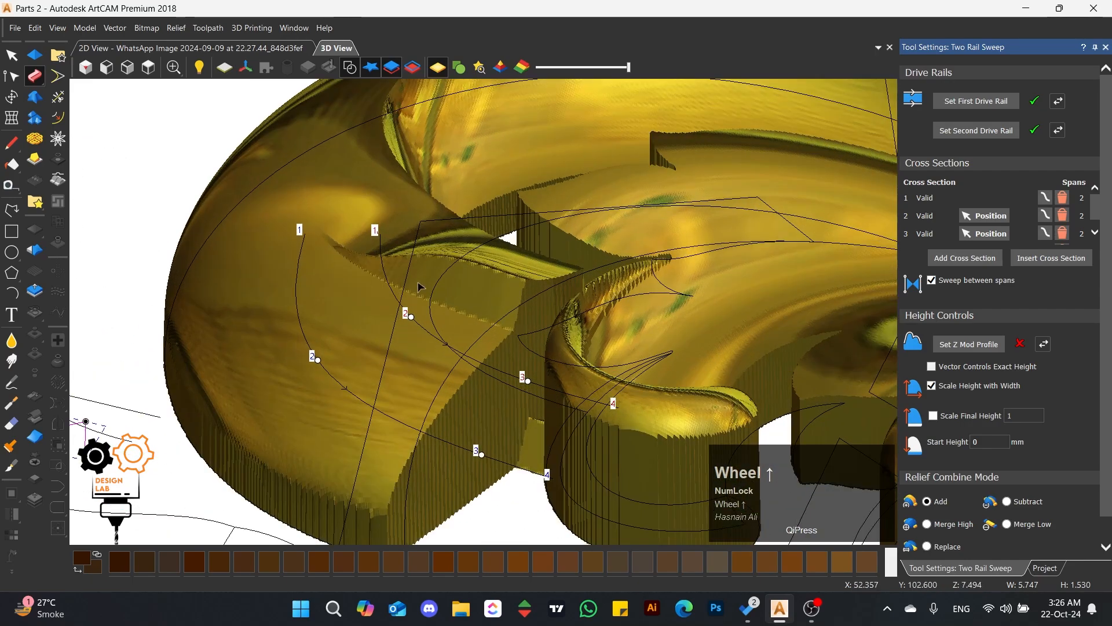
middle_drag(478, 273, 375, 248)
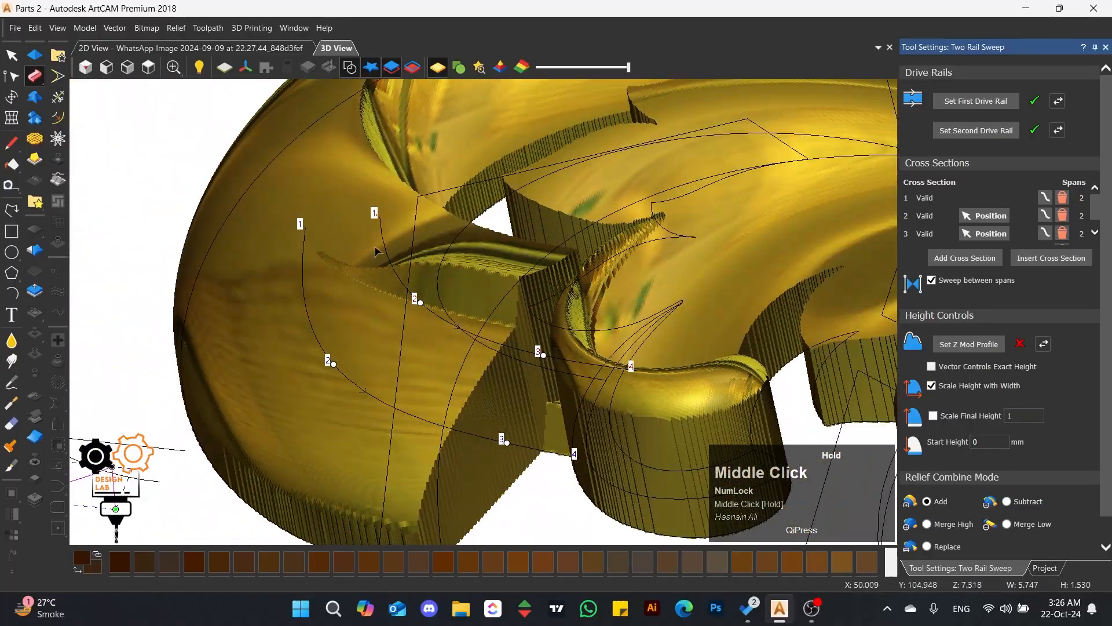
click(1007, 502)
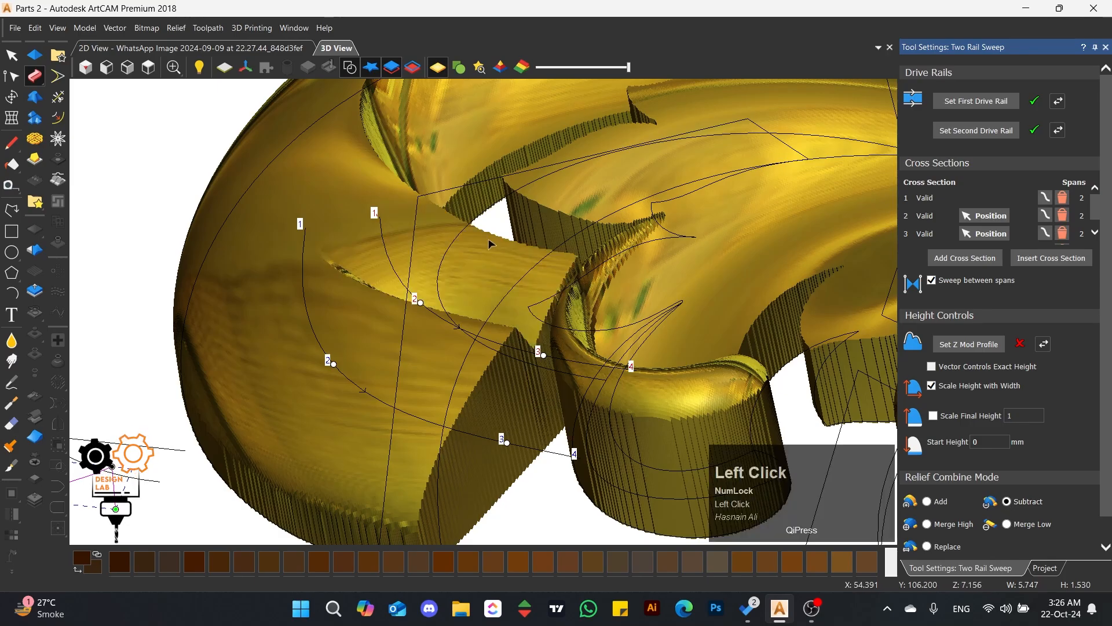
scroll(489, 244, up, 2)
middle_drag(402, 290, 273, 179)
click(149, 67)
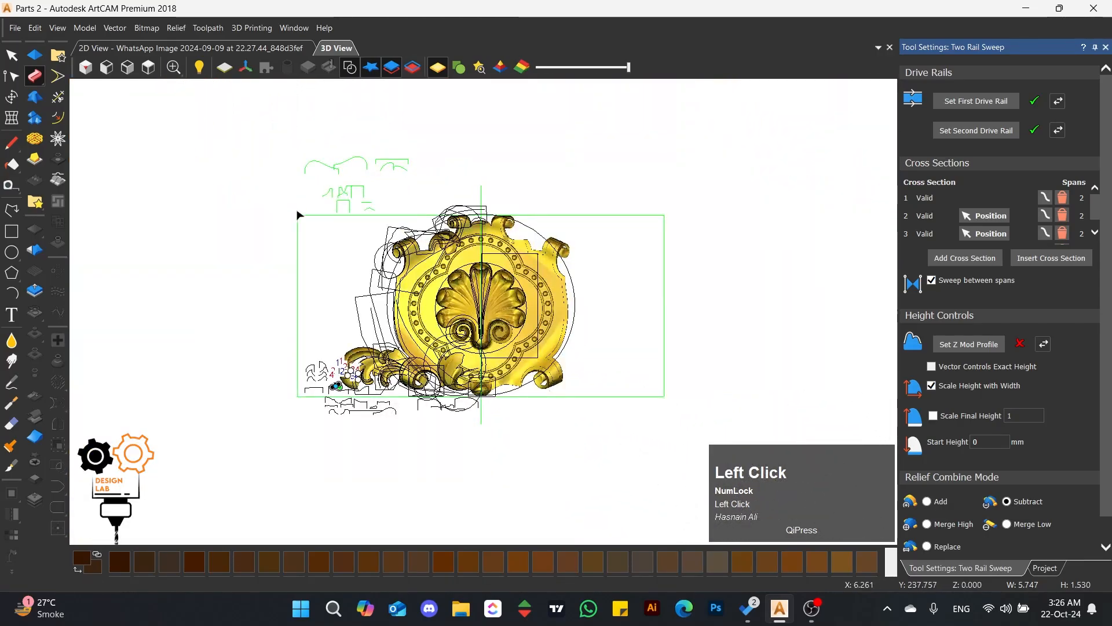
- Display the bitmap colours on the relief and slide the second and third cross sections back toward the start on the upper rail
scroll(344, 394, up, 4)
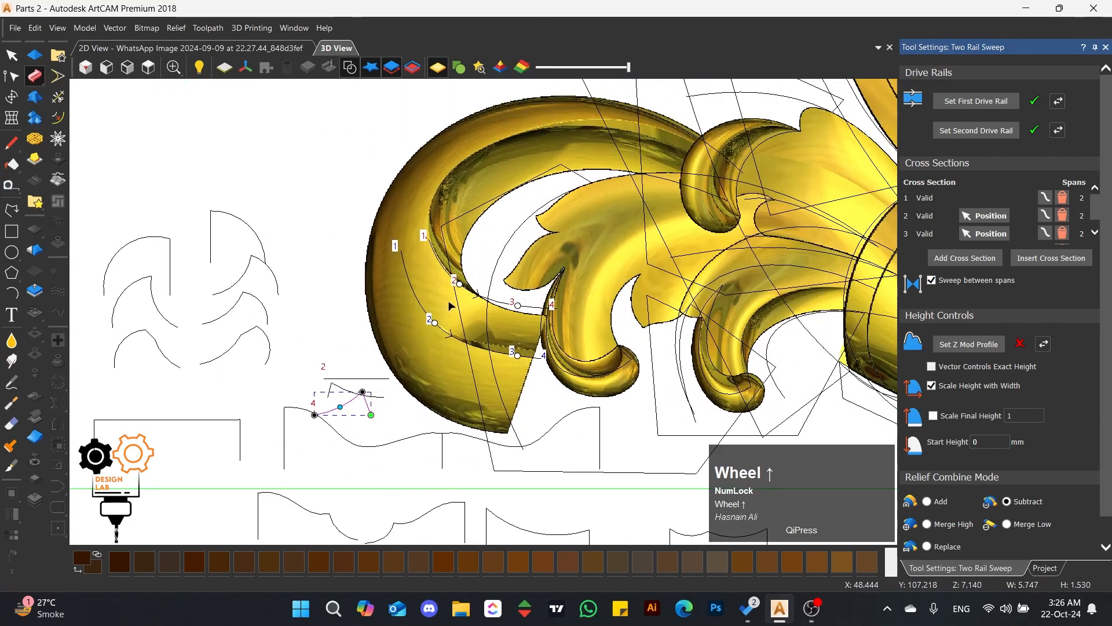
scroll(451, 306, up, 1)
click(459, 67)
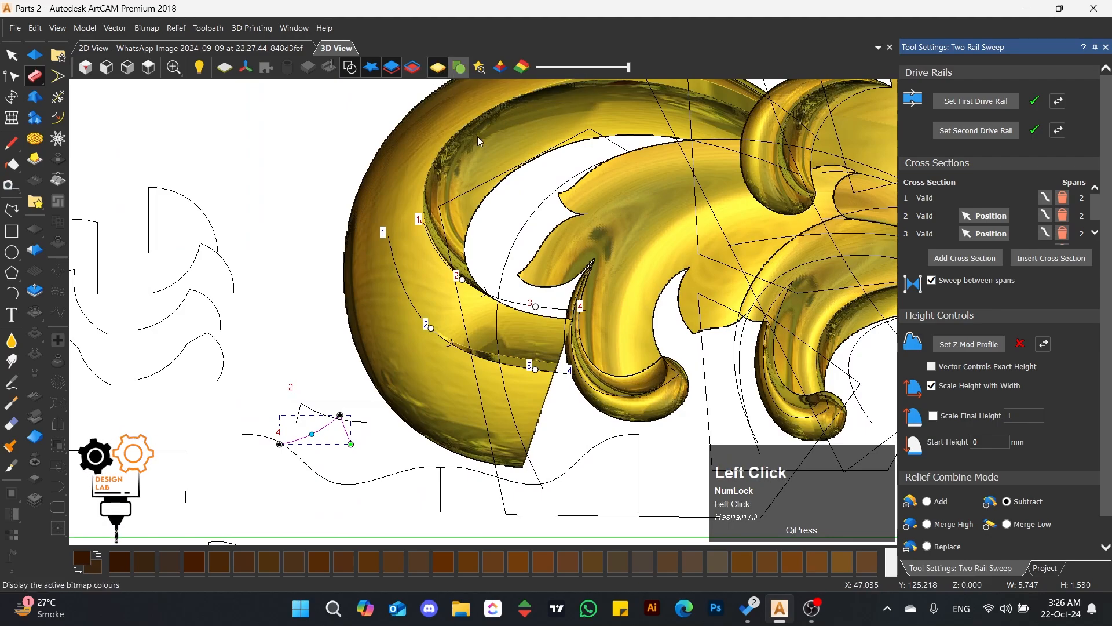
scroll(499, 347, up, 1)
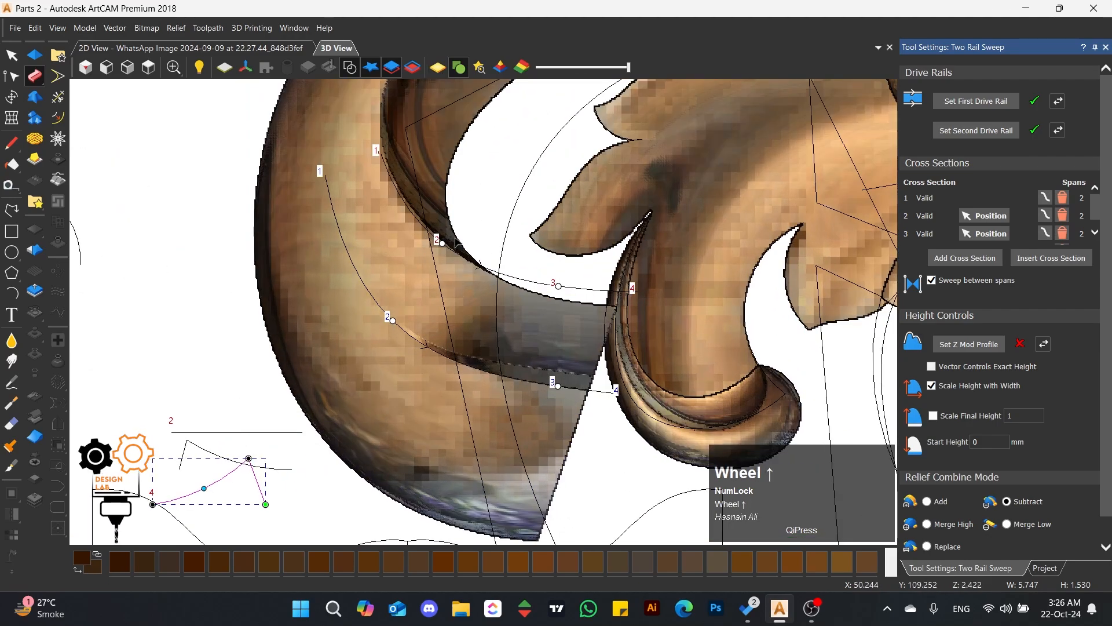
drag(442, 243, 417, 225)
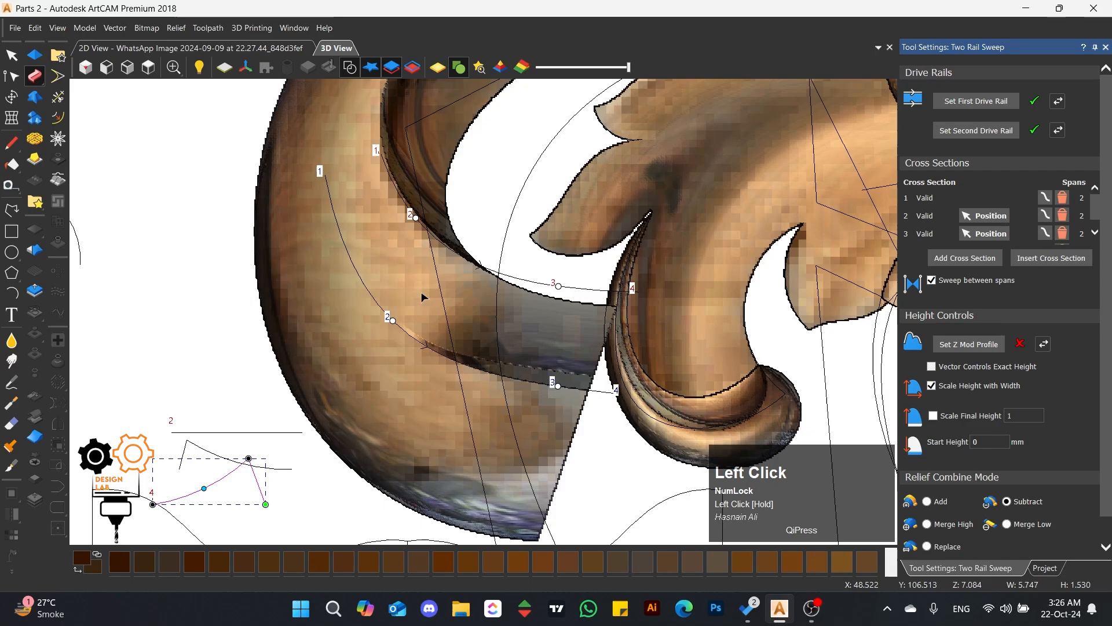
drag(558, 285, 533, 283)
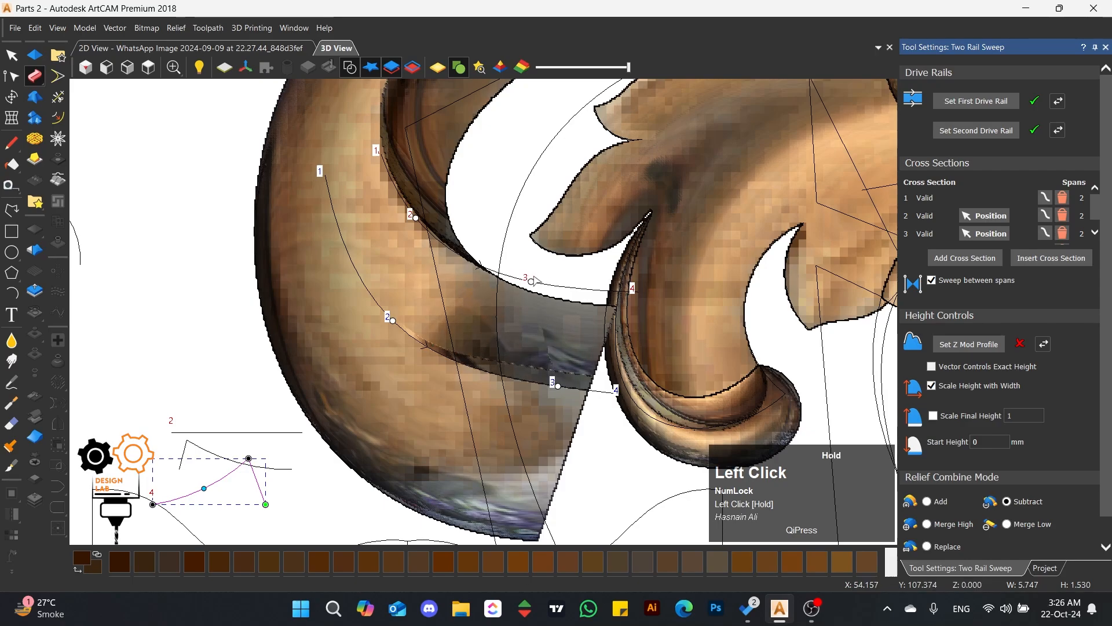
- Try inserting a node near the low end of the mirrored profile and placing it above the end point
scroll(346, 371, down, 1)
scroll(215, 464, up, 2)
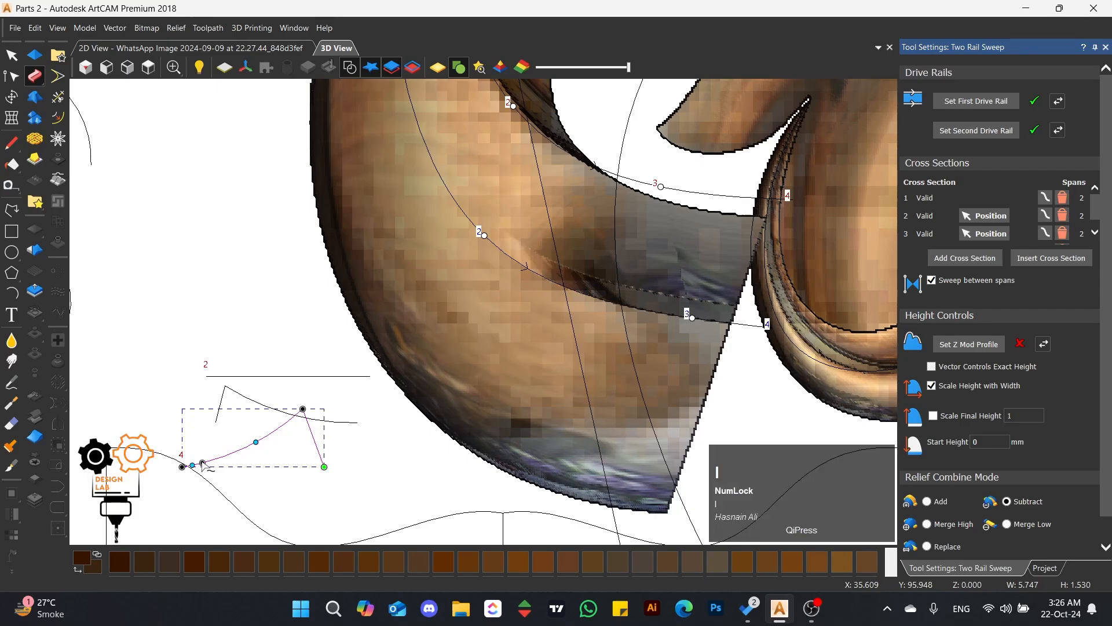
drag(204, 467, 189, 458)
scroll(539, 206, down, 2)
scroll(579, 240, up, 2)
middle_drag(578, 239, 557, 255)
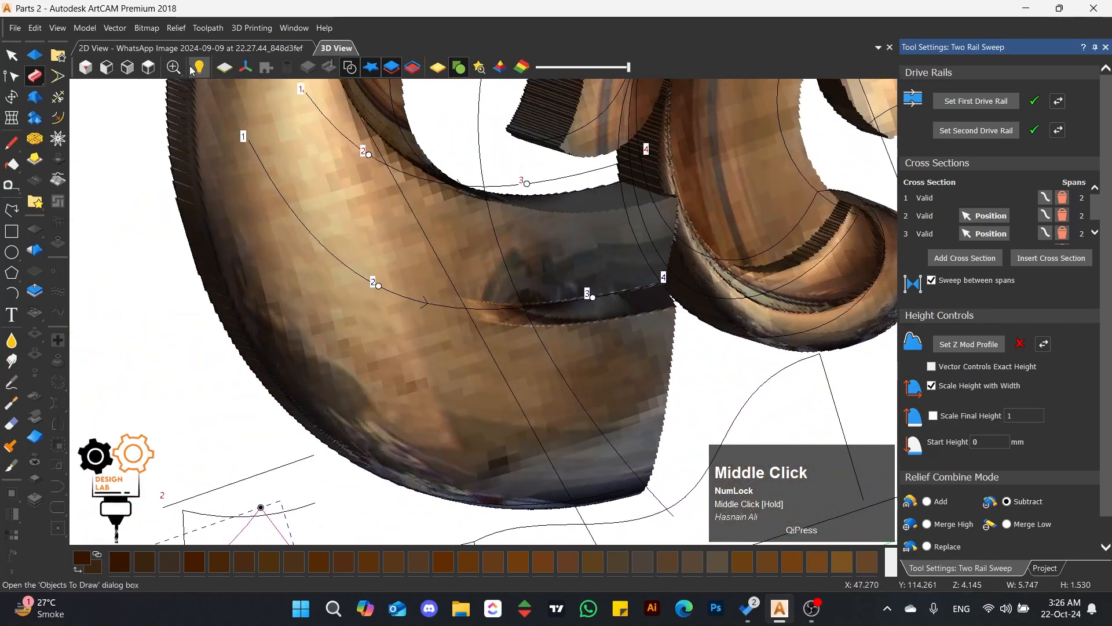
- Remove the extra node at the mirrored profile's low end and lower its middle curve point to deepen the hollow
click(148, 67)
scroll(342, 384, up, 5)
scroll(388, 382, up, 3)
scroll(473, 325, down, 1)
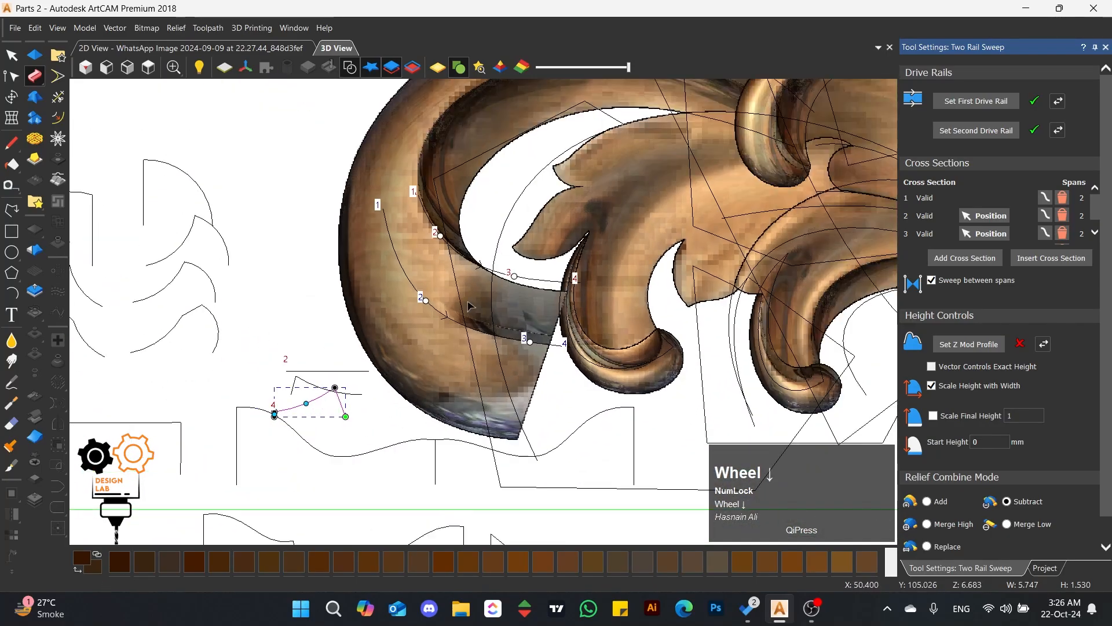
scroll(458, 316, up, 1)
scroll(305, 392, up, 1)
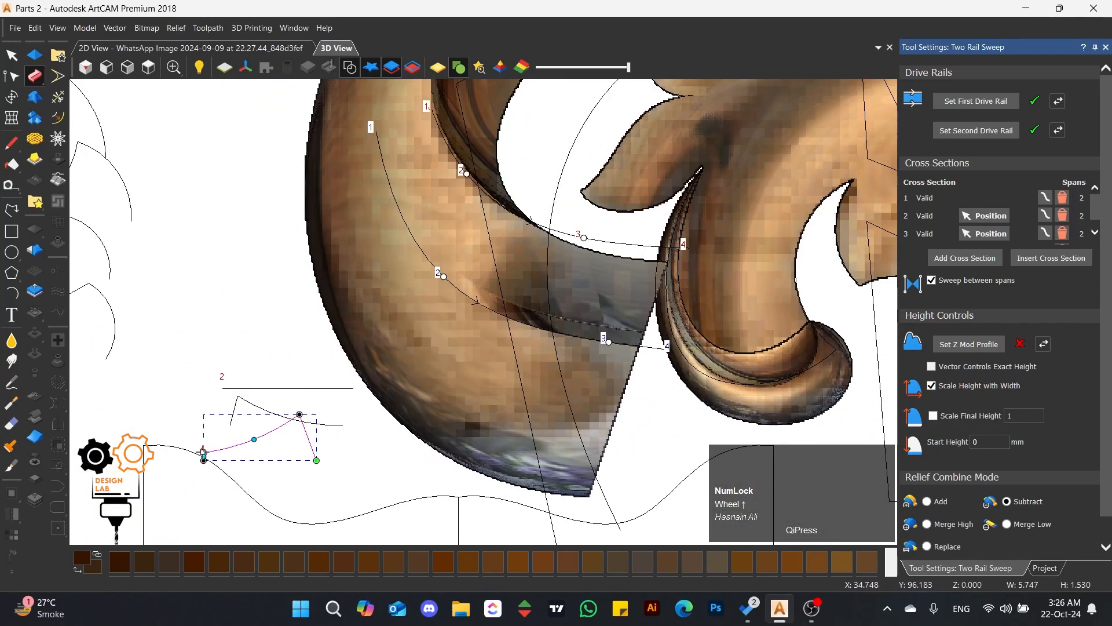
mouse_move(254, 439)
mouse_down()
mouse_move(238, 405)
mouse_move(254, 455)
mouse_up()
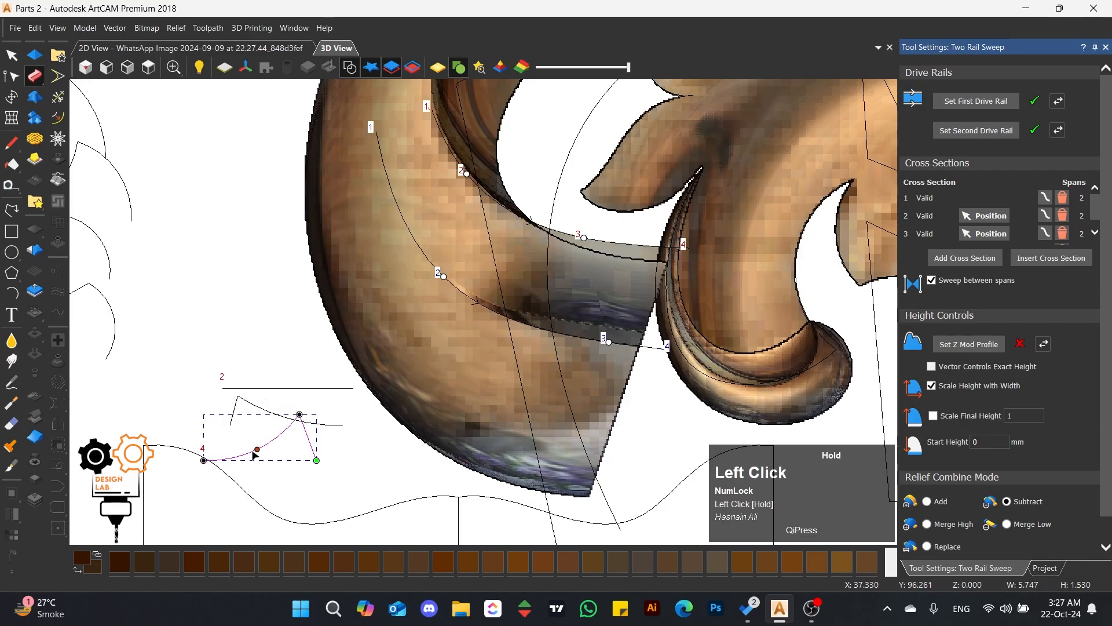
- Apply the subtracting Two Rail Sweep to the scroll's lower tip and close its settings
scroll(546, 254, up, 1)
middle_drag(546, 253, 405, 325)
click(149, 67)
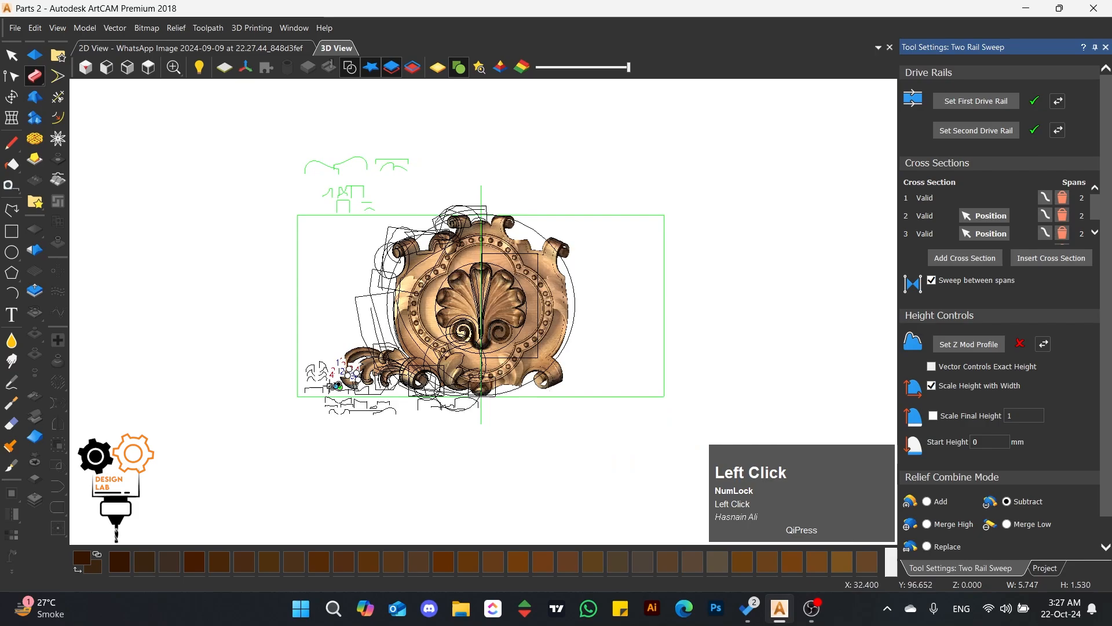
scroll(353, 375, up, 3)
scroll(1026, 515, down, 1)
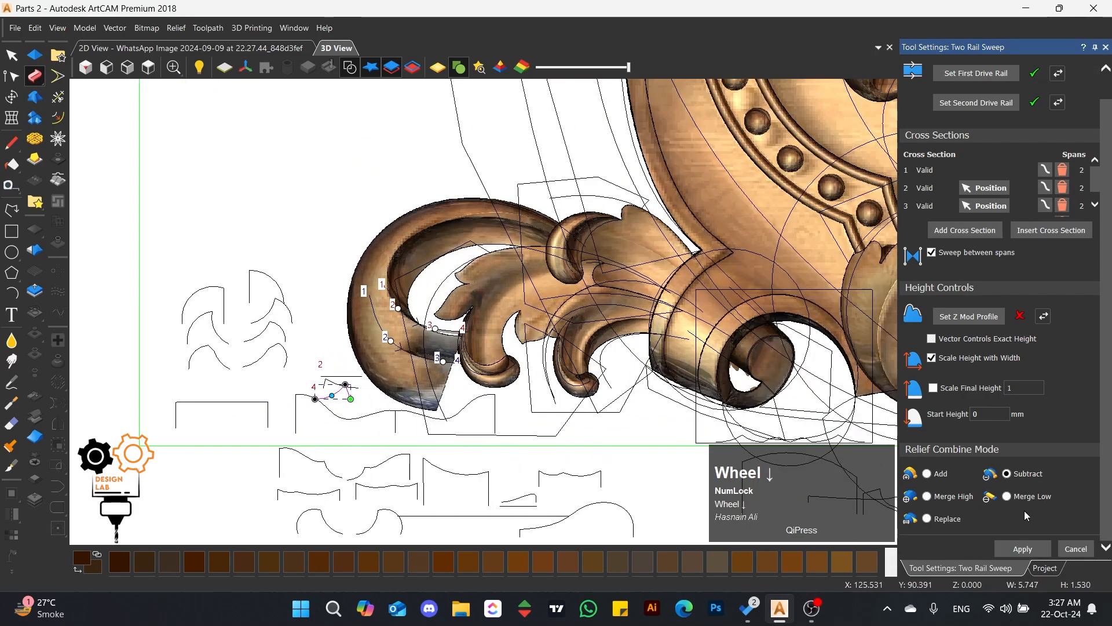
click(1022, 550)
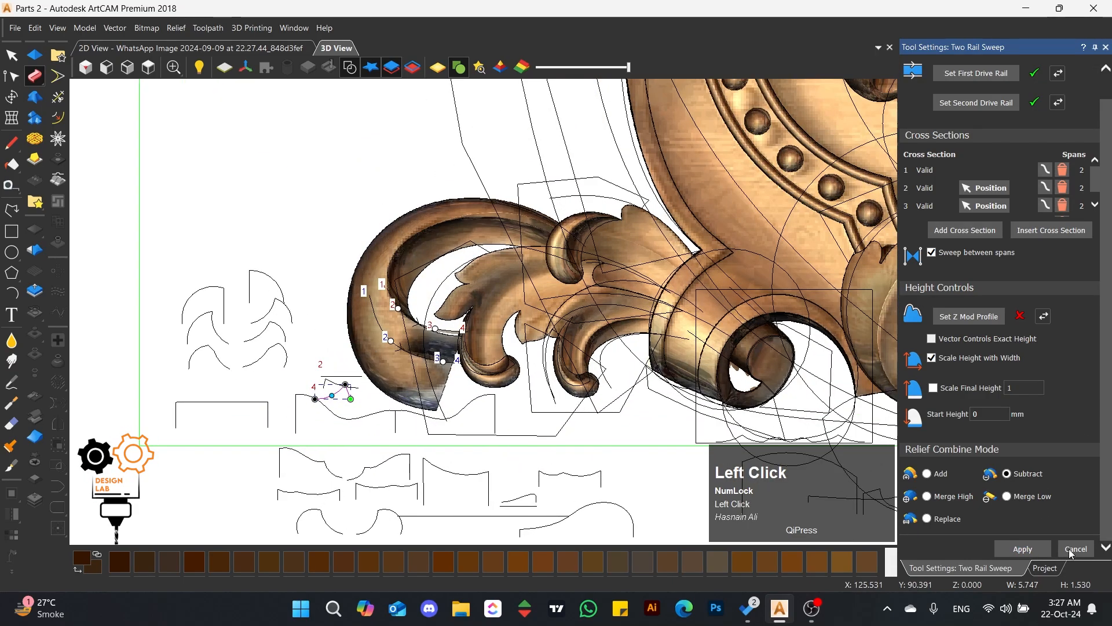
click(1069, 552)
- Draw a closed polyline about 21 by 18 mm around the scroll's lower tip, zigzagging along the side facing the scroll body
scroll(399, 360, up, 1)
click(12, 210)
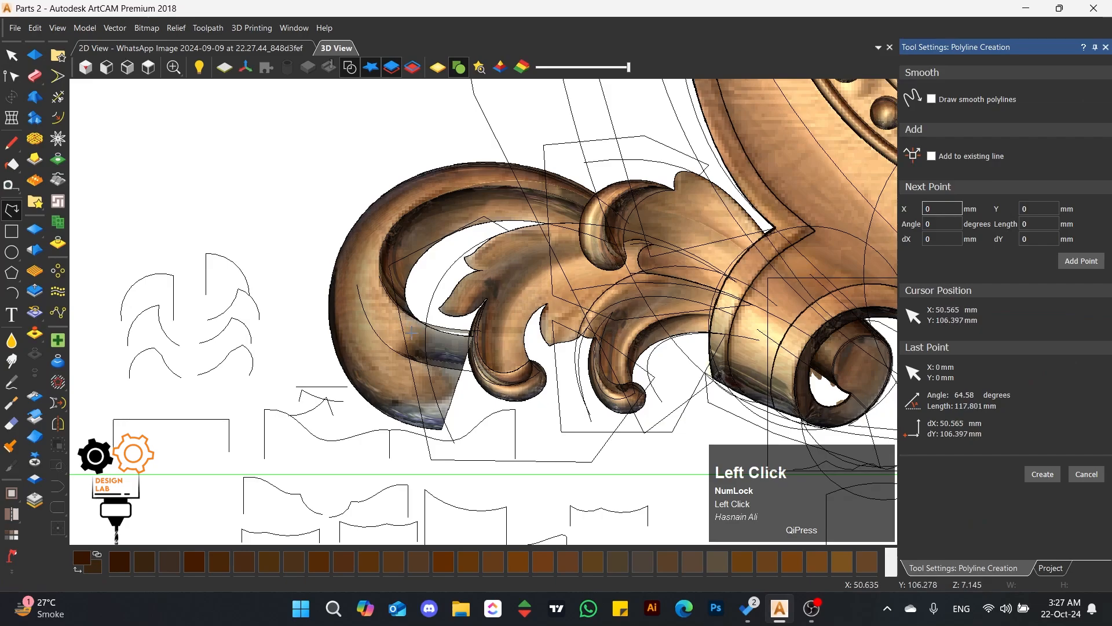
scroll(425, 315, up, 2)
click(414, 291)
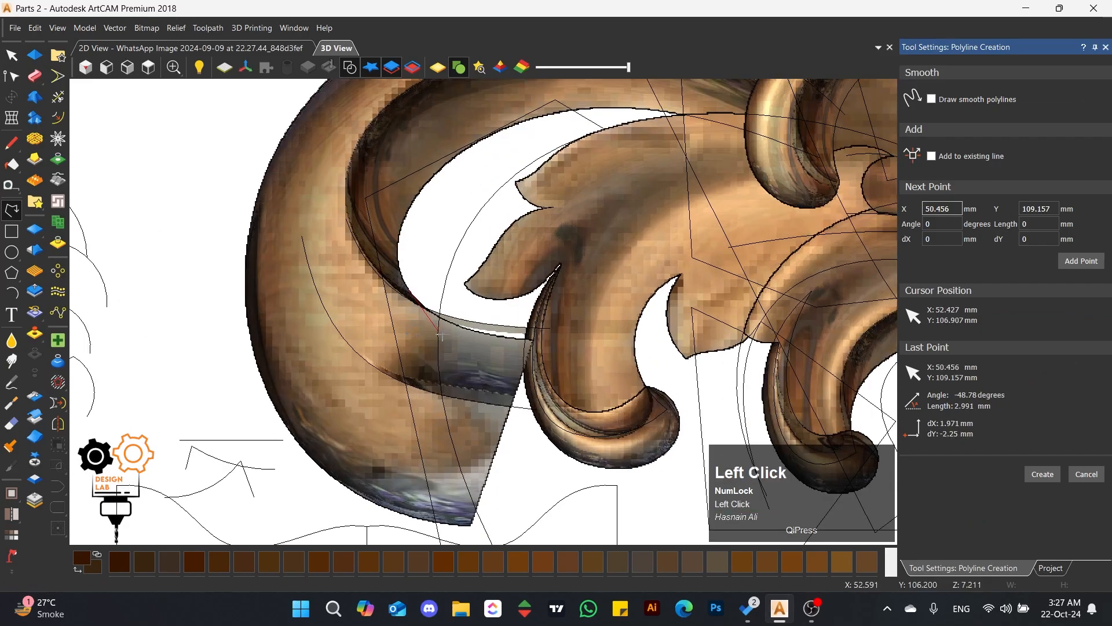
click(389, 373)
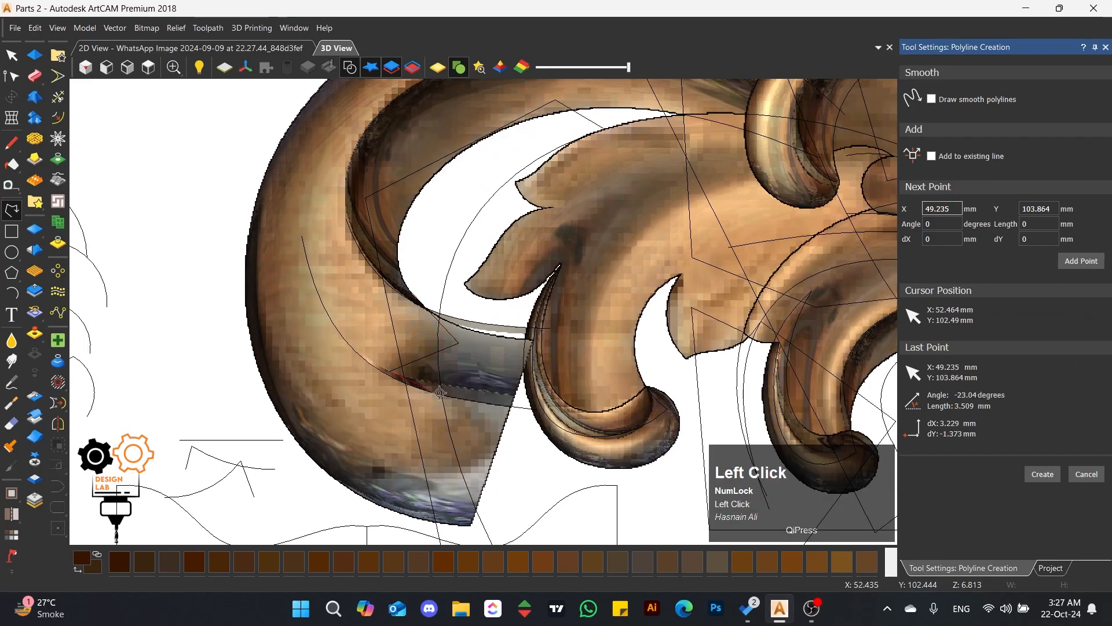
click(304, 453)
scroll(285, 489, down, 1)
click(329, 460)
click(480, 513)
click(587, 352)
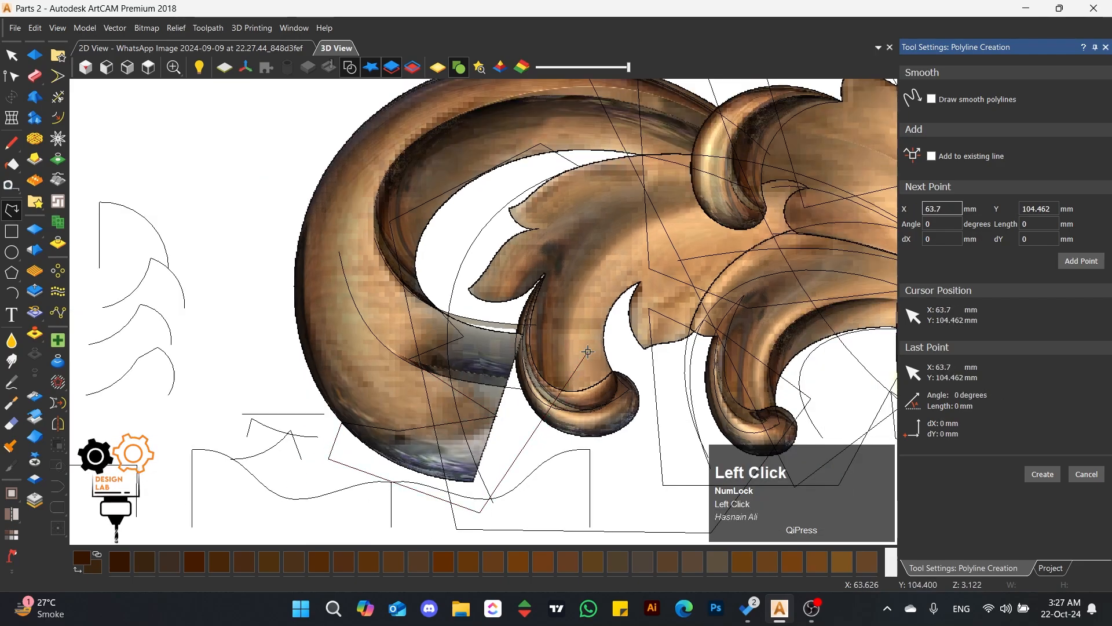
click(529, 291)
click(426, 294)
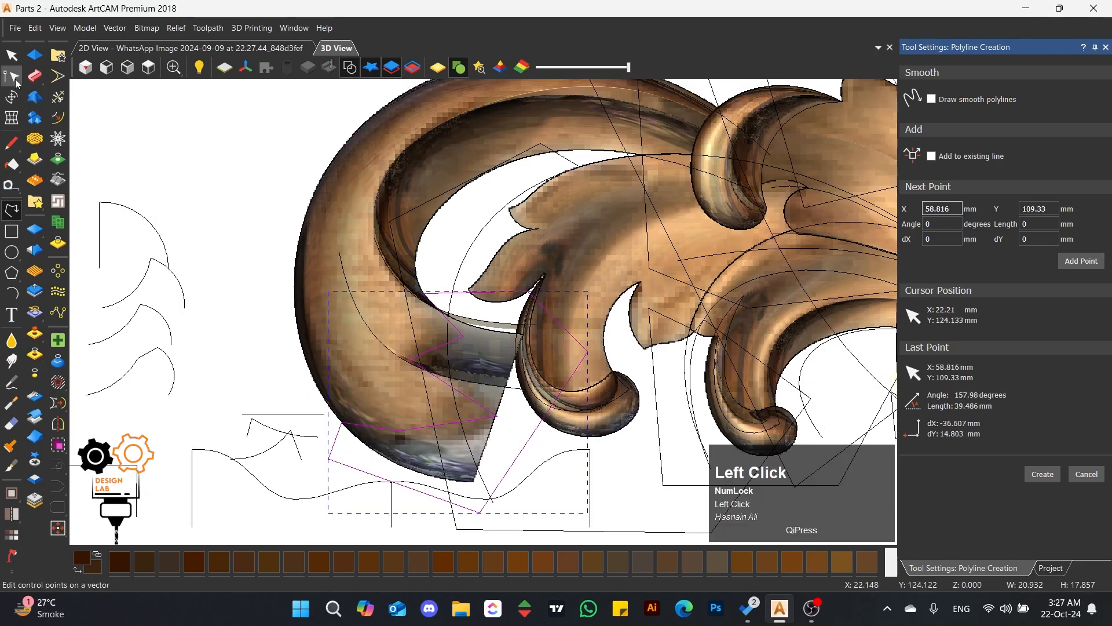
- Convert the outline's two upper zigzag spans to Bezier curves and shape them into a rounded lobe over the hollow's start
scroll(454, 351, up, 1)
scroll(460, 345, up, 2)
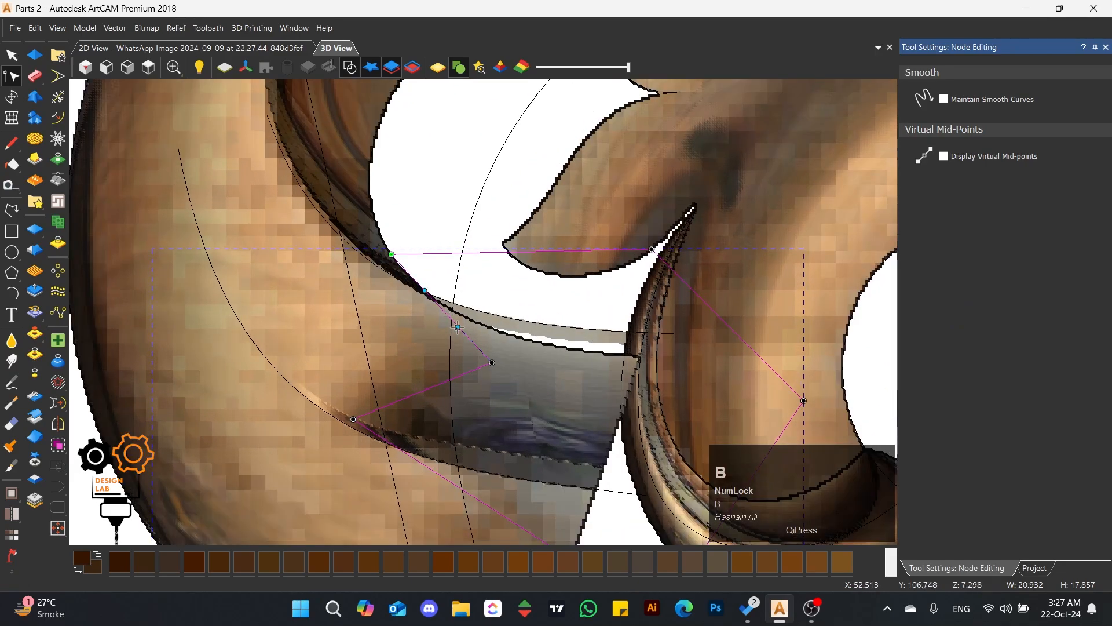
drag(430, 295, 432, 297)
drag(392, 256, 407, 274)
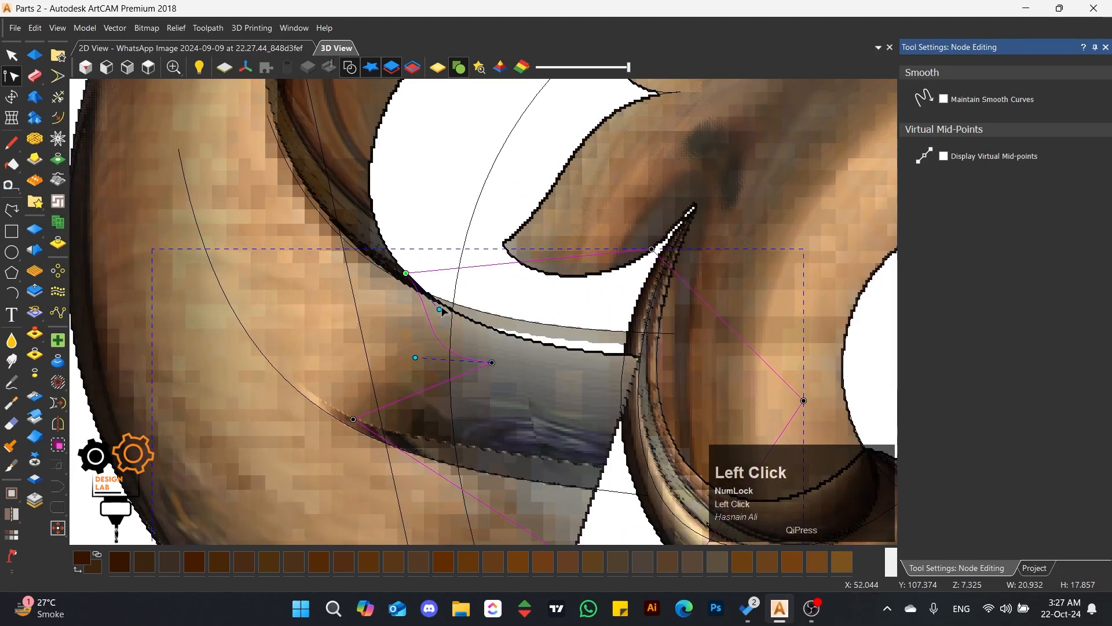
drag(492, 363, 474, 366)
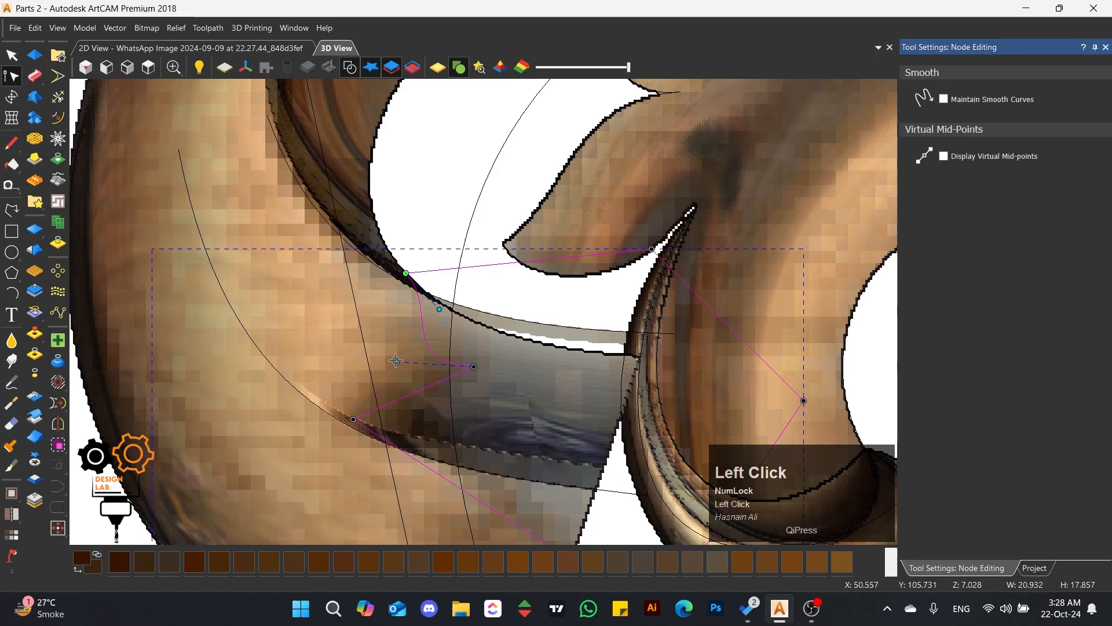
drag(396, 360, 431, 360)
drag(440, 312, 463, 323)
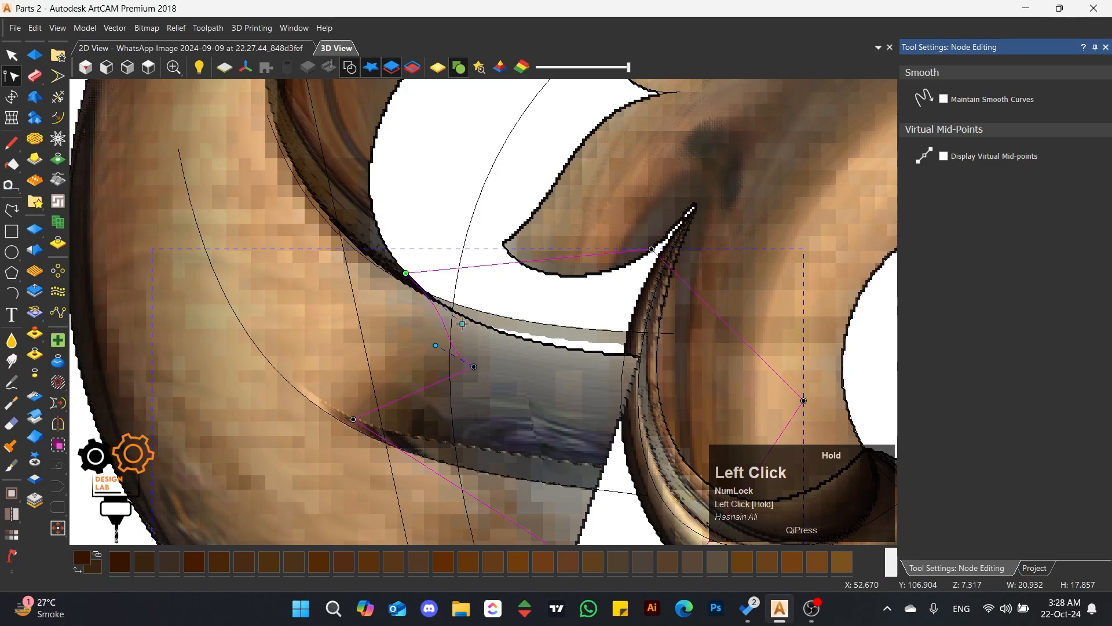
mouse_move(430, 391)
mouse_down()
mouse_move(389, 335)
mouse_move(422, 410)
mouse_up()
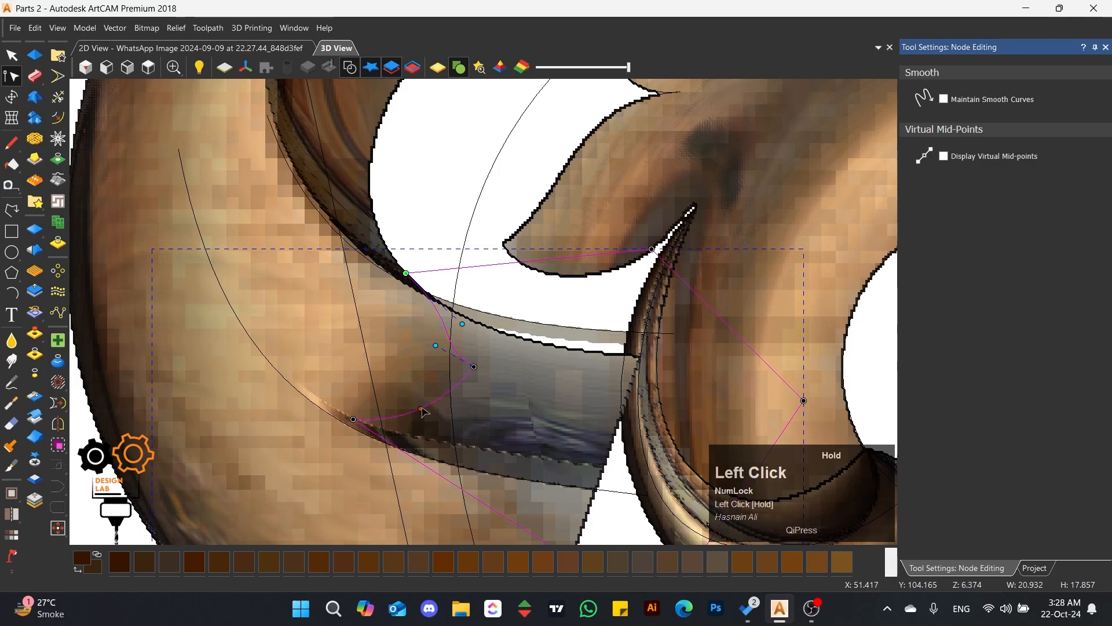
drag(472, 368, 471, 376)
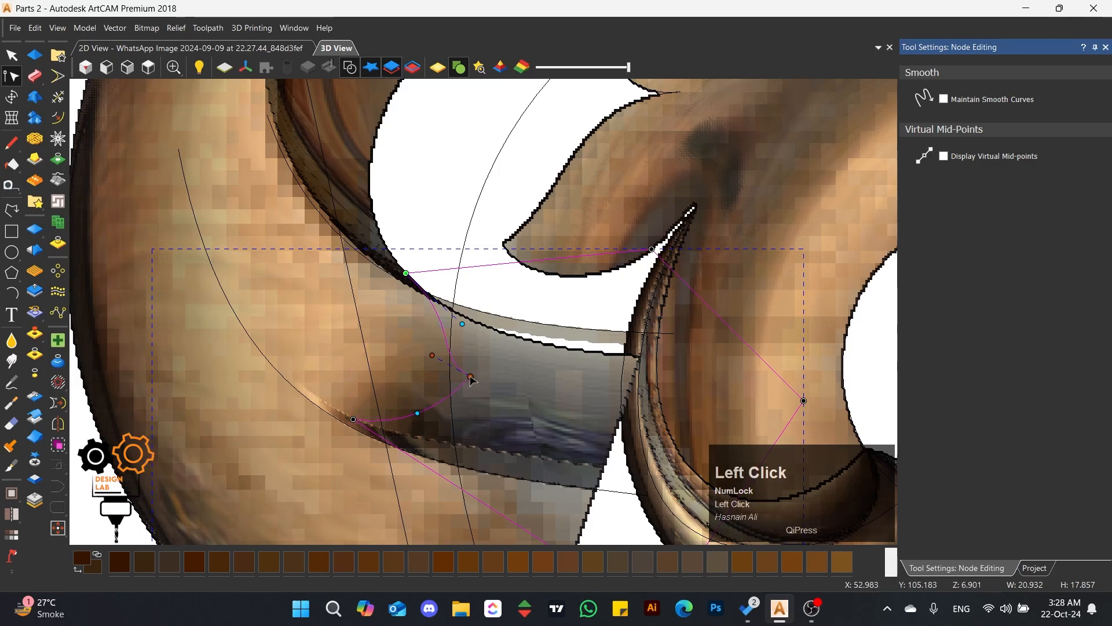
- Curve the span below the upper lobe and add a node on it so it follows the hollow's lower edge
scroll(470, 384, down, 2)
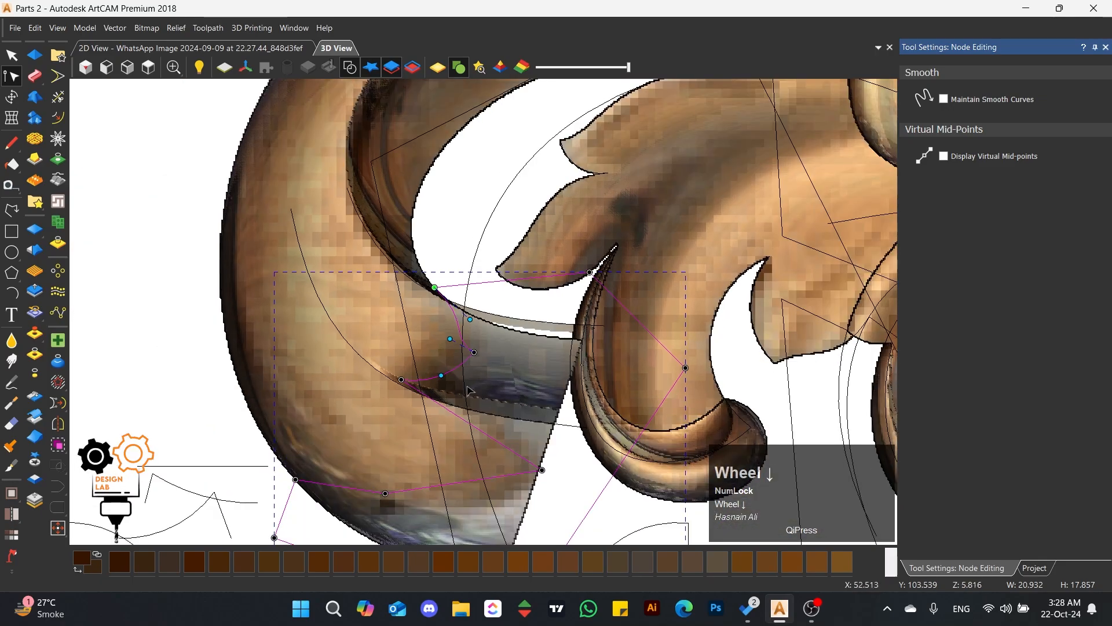
scroll(549, 423, up, 1)
scroll(407, 408, down, 1)
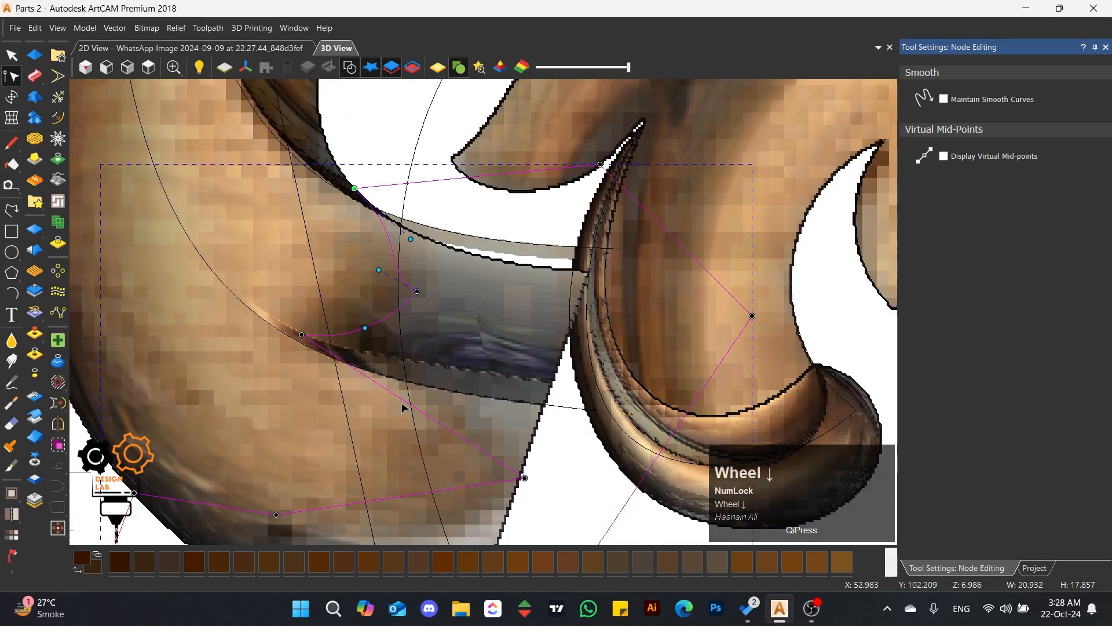
scroll(417, 442, up, 1)
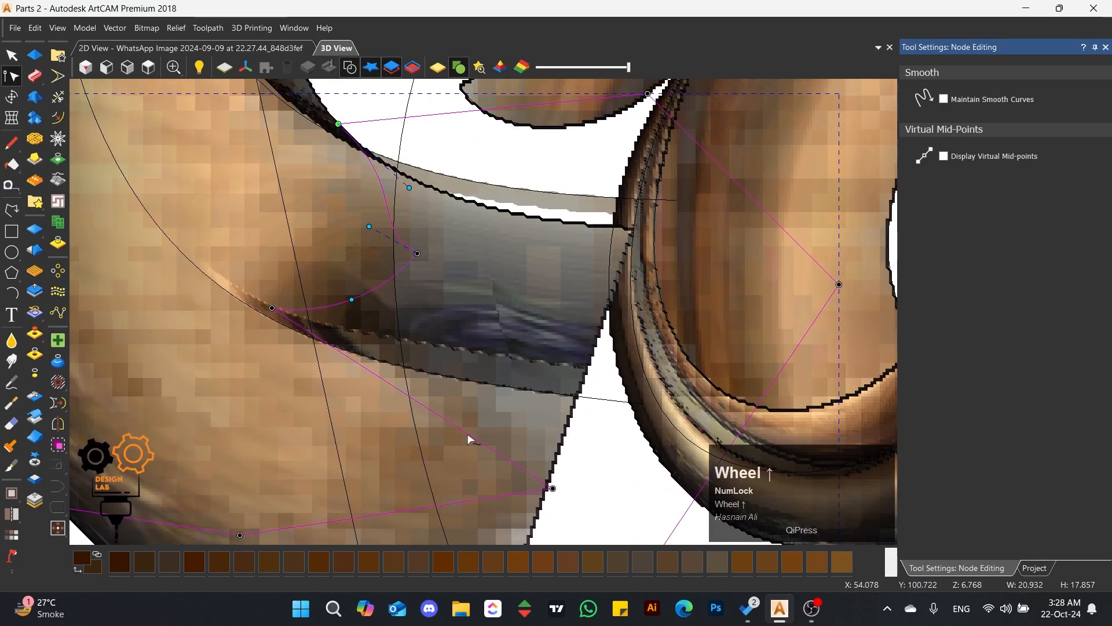
scroll(469, 440, down, 2)
scroll(491, 461, up, 1)
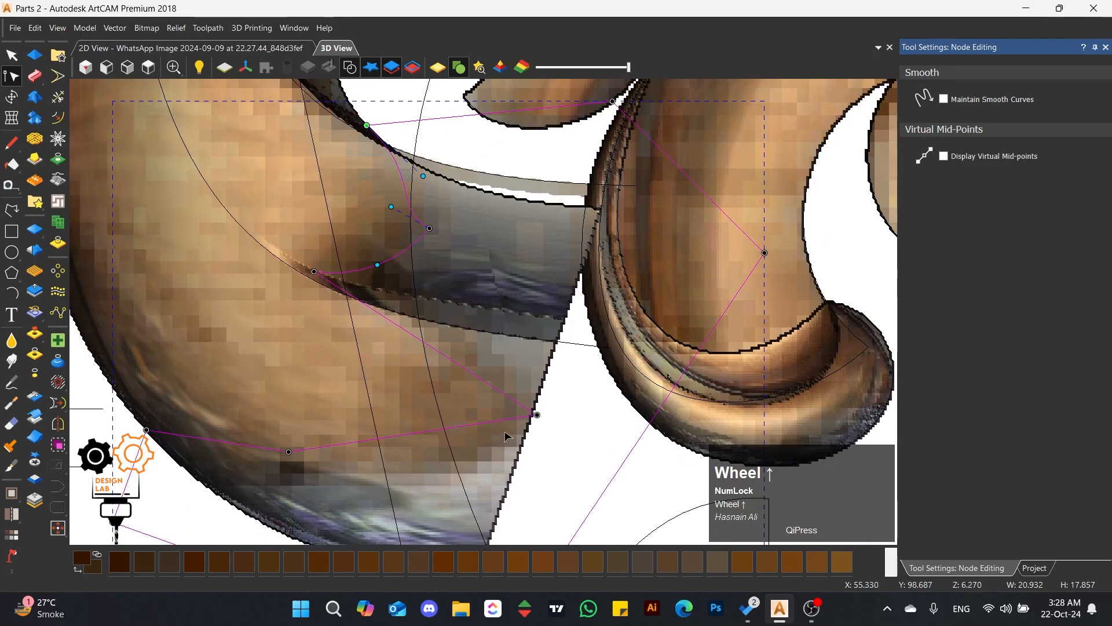
drag(488, 387, 403, 314)
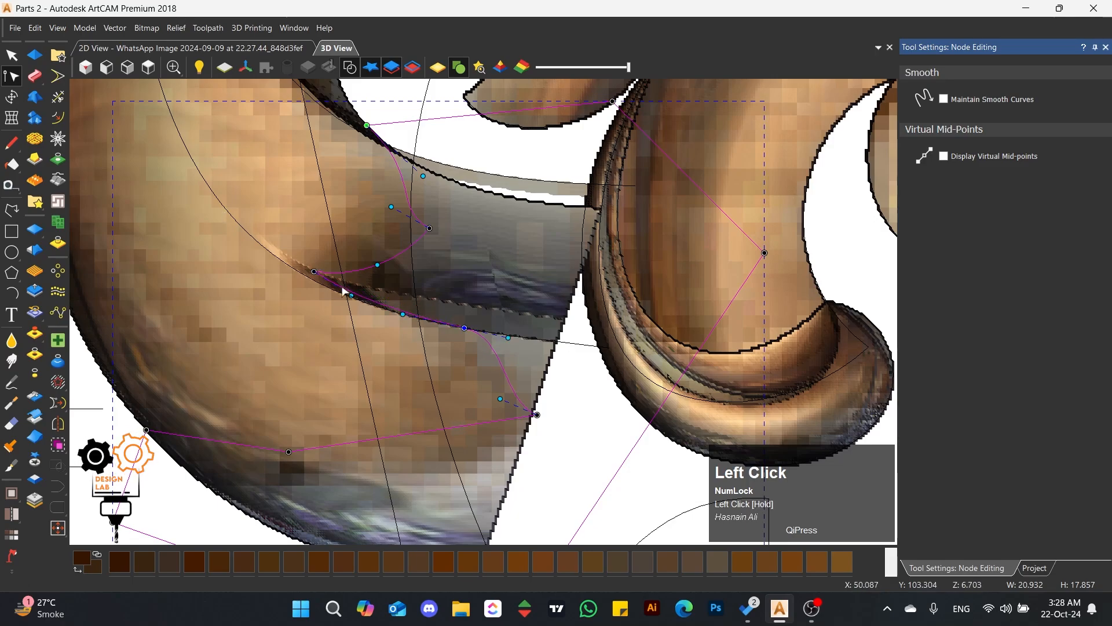
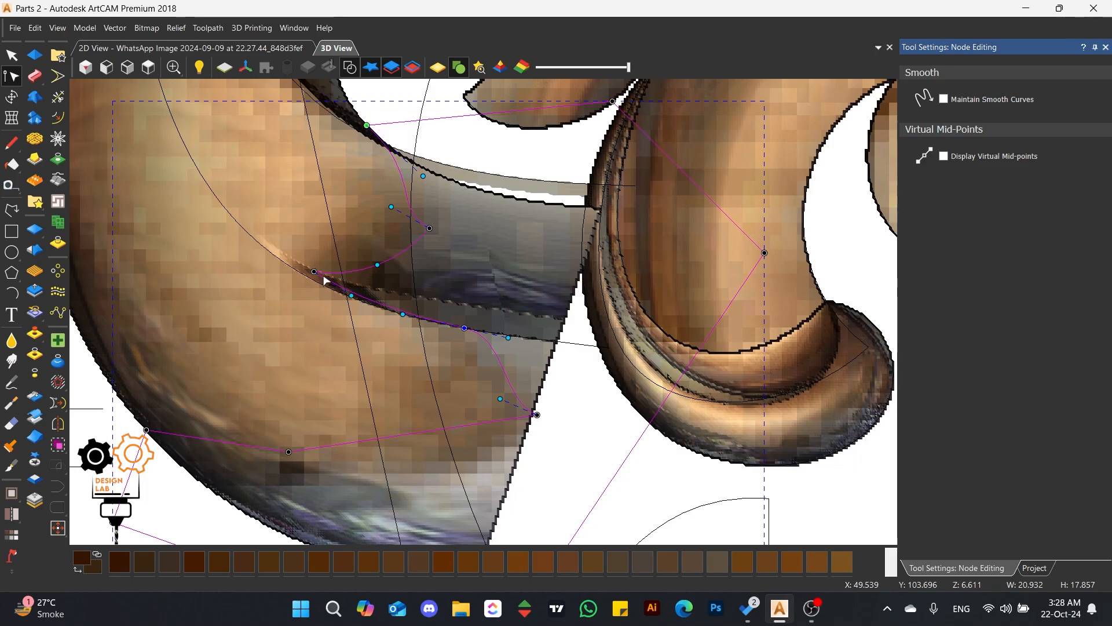
- Reposition the added node and its handles just below the hollow's lower edge to smooth the start of the second lobe
scroll(322, 280, down, 3)
scroll(462, 416, up, 2)
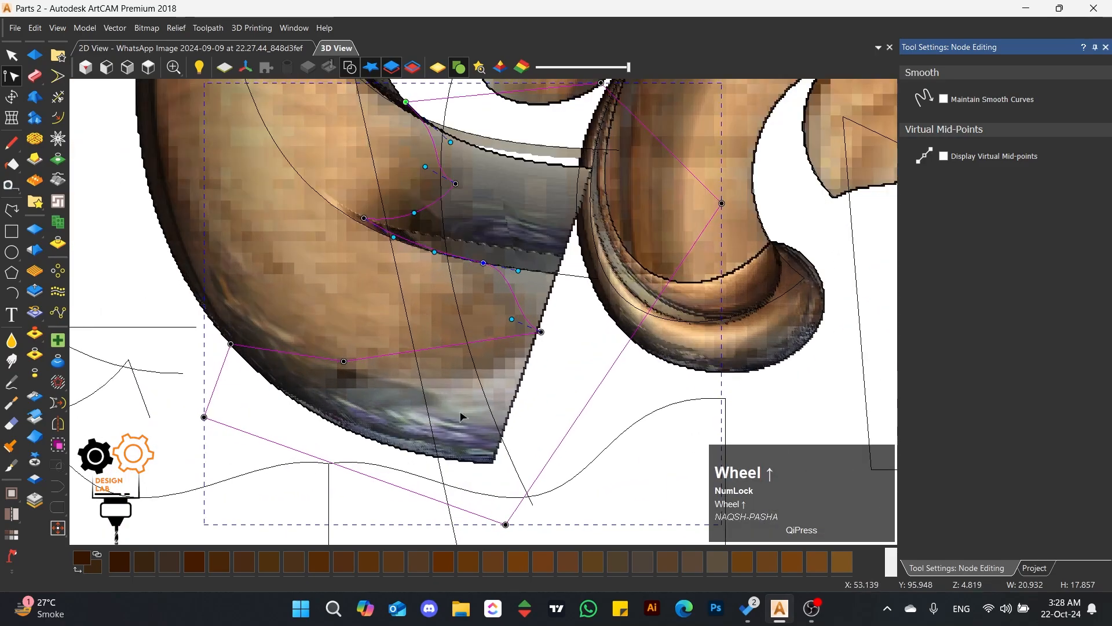
scroll(499, 301, up, 1)
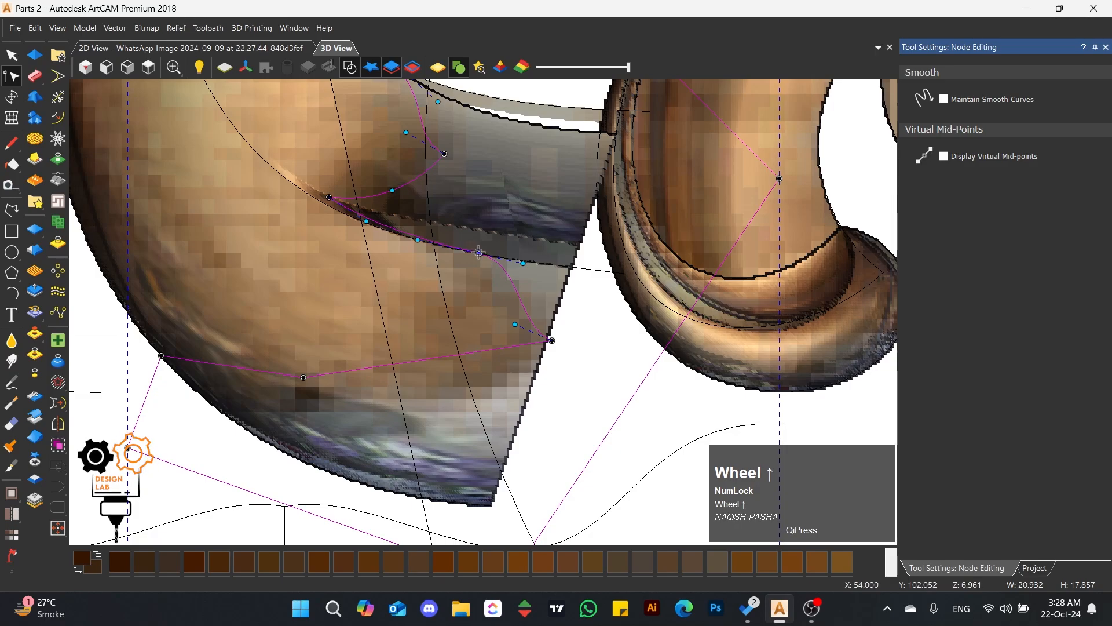
drag(479, 252, 364, 231)
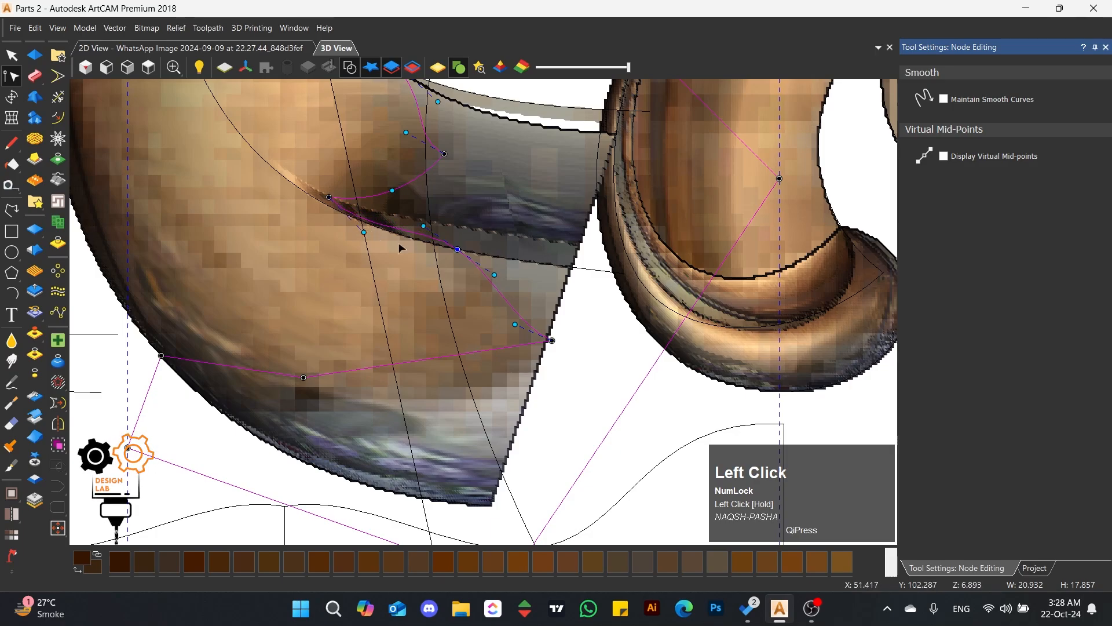
drag(457, 250, 457, 256)
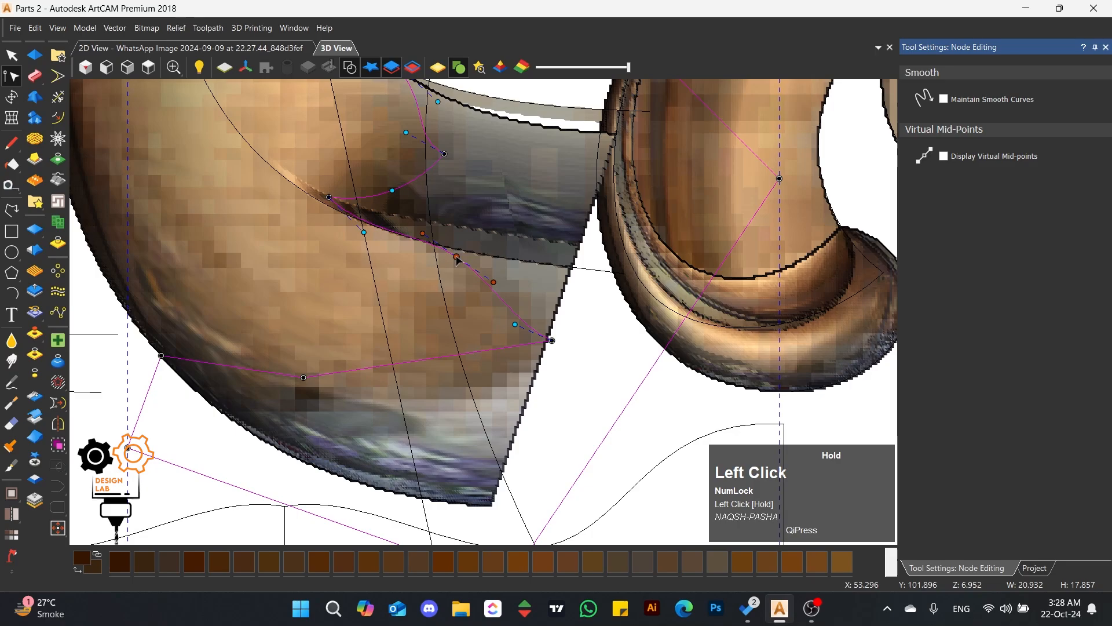
drag(364, 232, 364, 234)
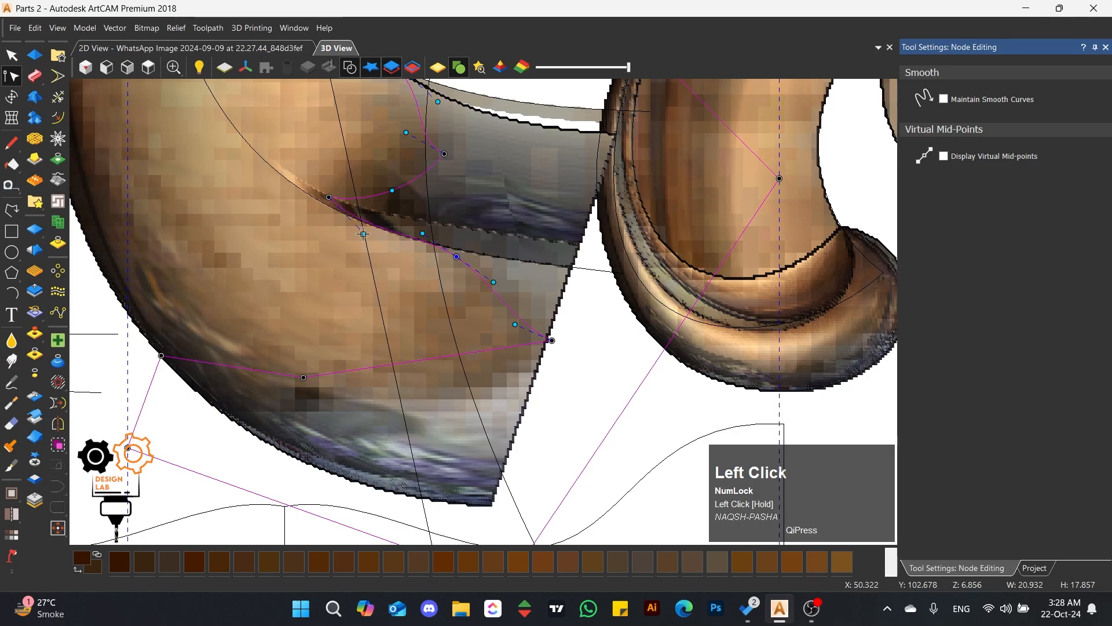
- Move the second lobe's corner node down along the cut end and extend the curve handles to round the lobe outward
scroll(523, 356, down, 2)
scroll(523, 355, up, 3)
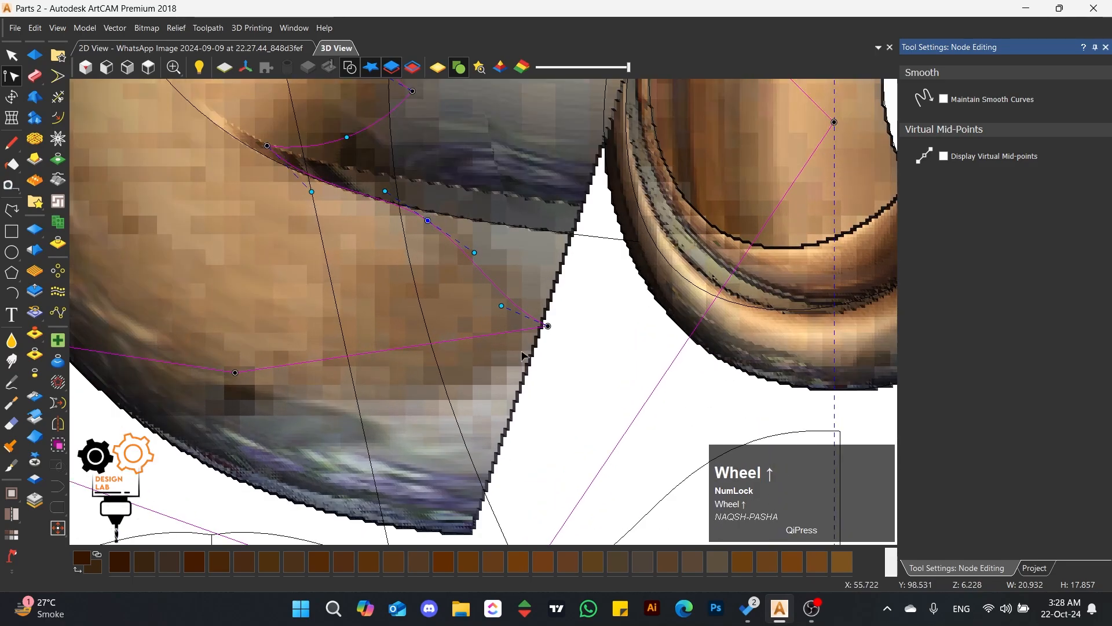
drag(546, 326, 523, 359)
drag(473, 253, 507, 278)
drag(477, 338, 484, 330)
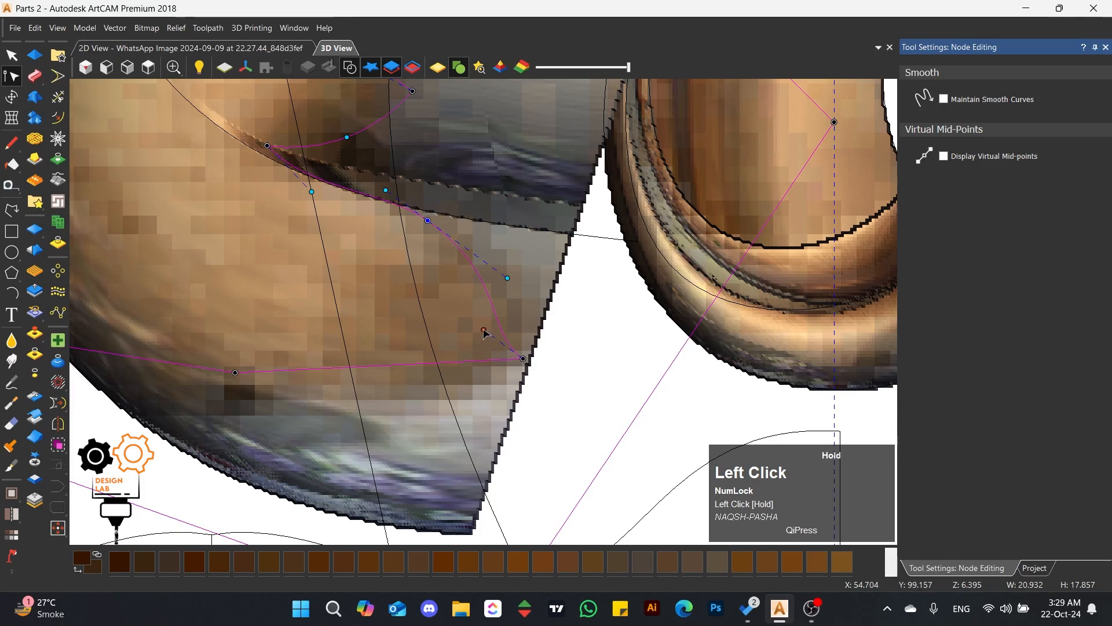
drag(510, 278, 517, 281)
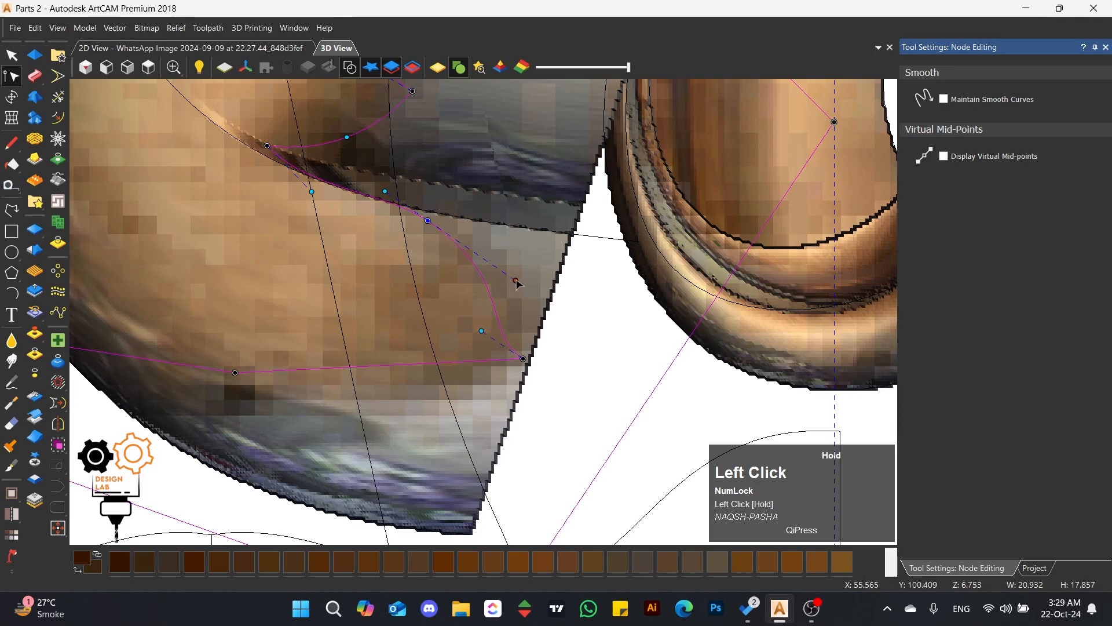
- Convert the second lobe's bottom span to an arc and bow it downward toward the scroll's outer edge
scroll(518, 282, down, 2)
scroll(366, 355, up, 2)
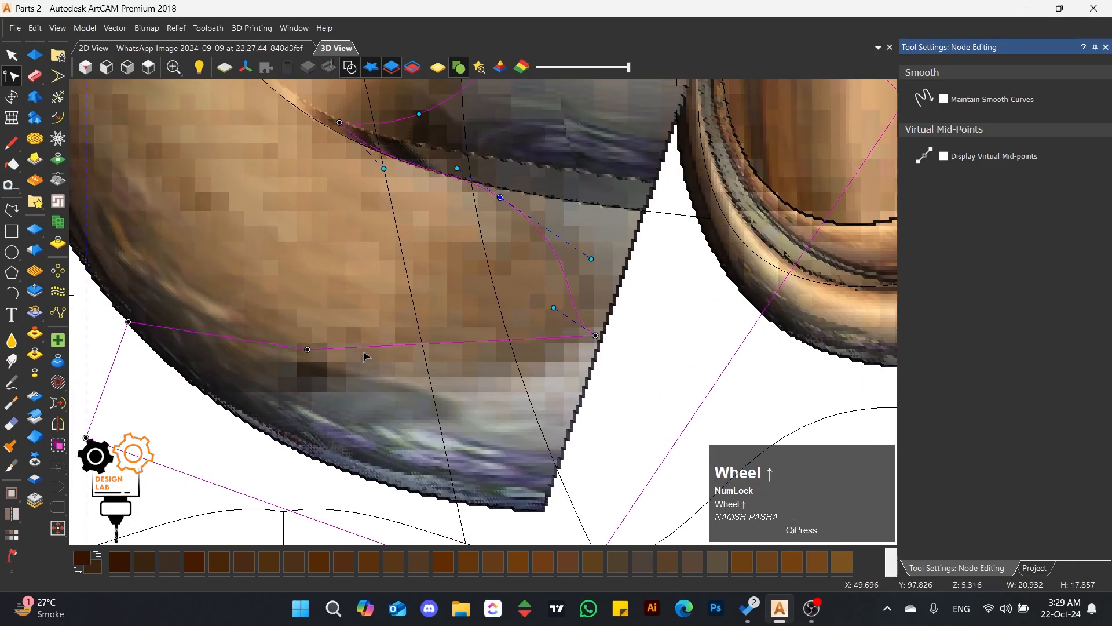
key(a)
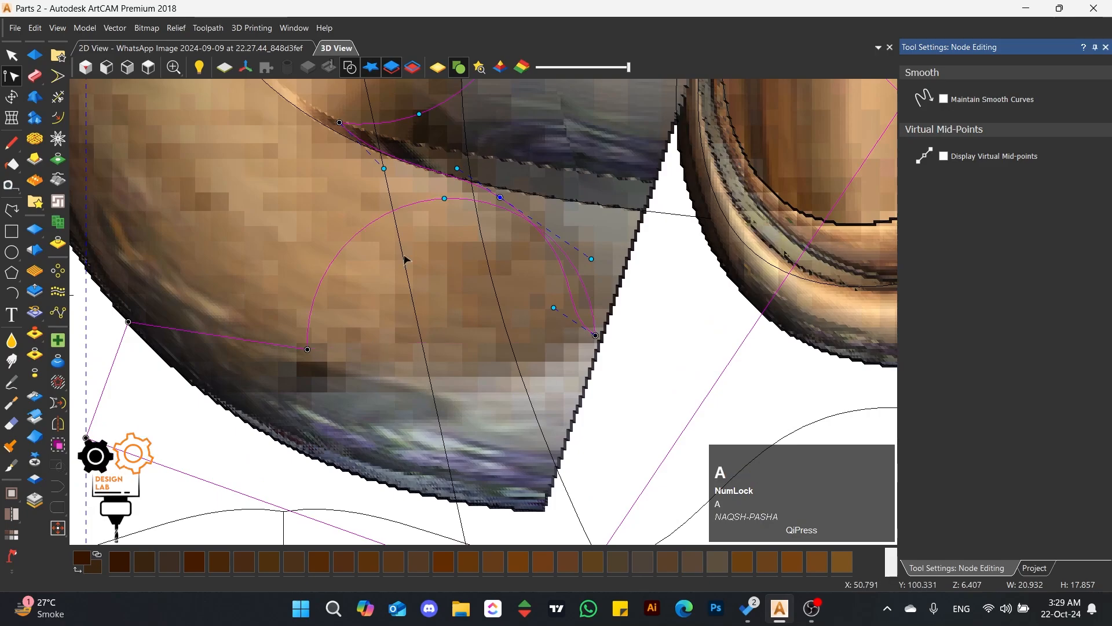
click(446, 201)
drag(473, 380, 477, 397)
- Convert the last zigzag span to a Bezier curve, move its end node onto the scroll's outer edge and bow it downward
scroll(318, 320, up, 1)
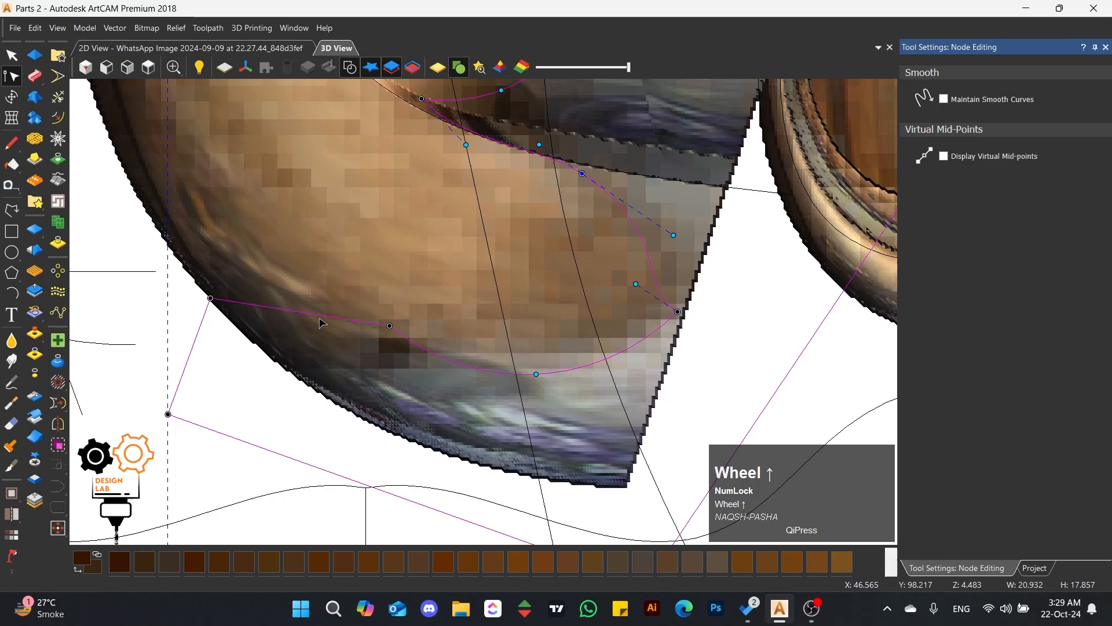
key(b)
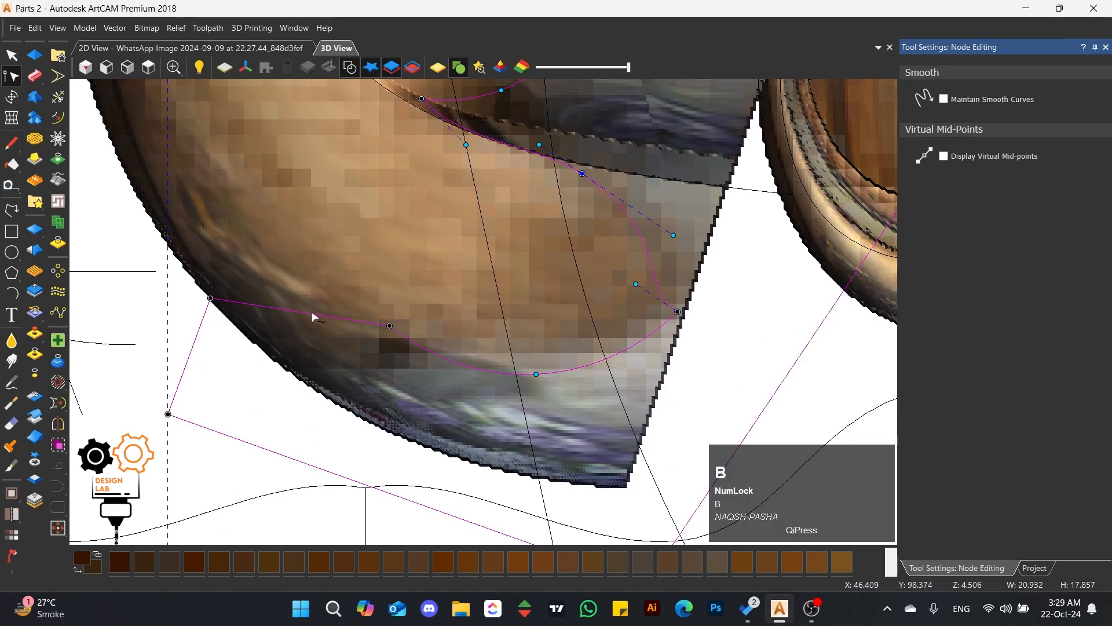
drag(268, 307, 260, 350)
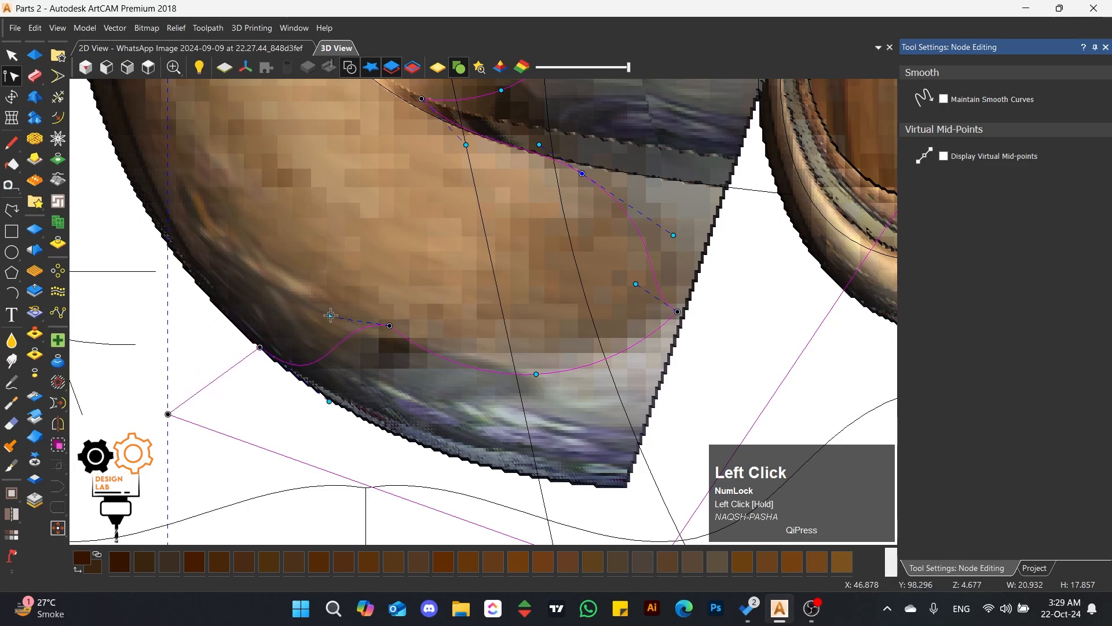
drag(330, 315, 359, 370)
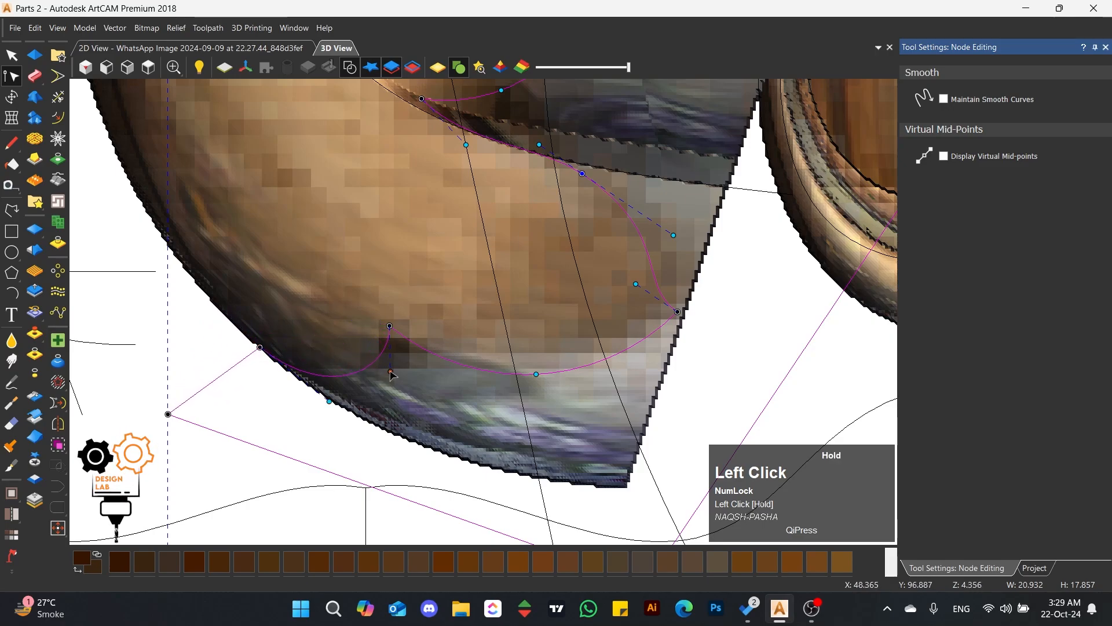
- Draw a straight two-point polyline from the scroll's upper body down past the cut end to the neighbouring curl
scroll(391, 374, up, 2)
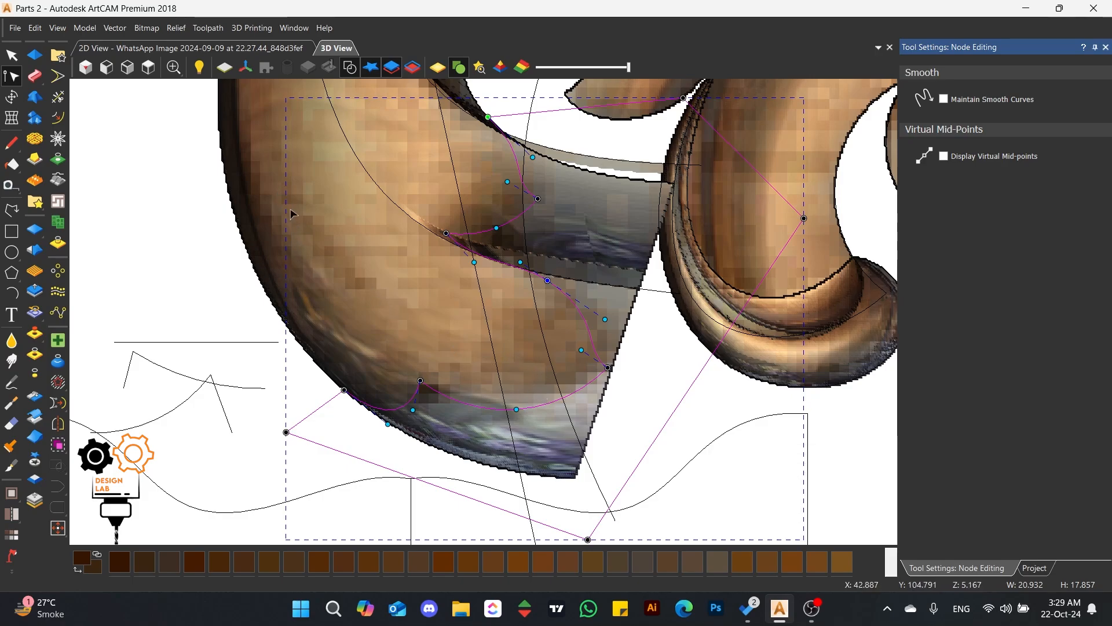
scroll(345, 289, up, 3)
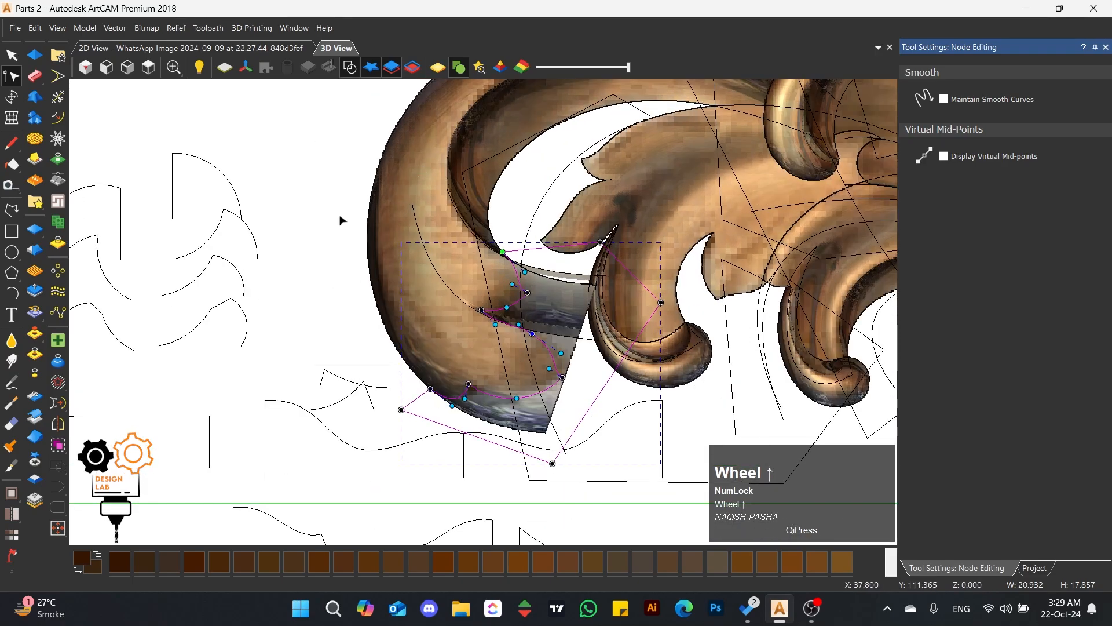
click(11, 210)
scroll(353, 221, down, 2)
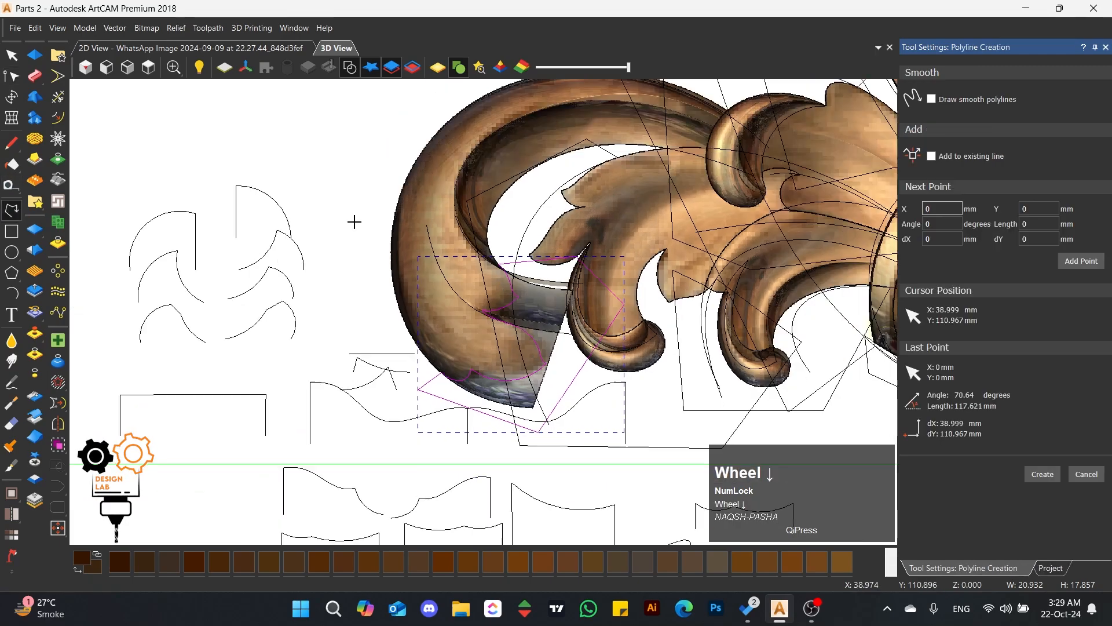
scroll(353, 278, up, 2)
click(443, 139)
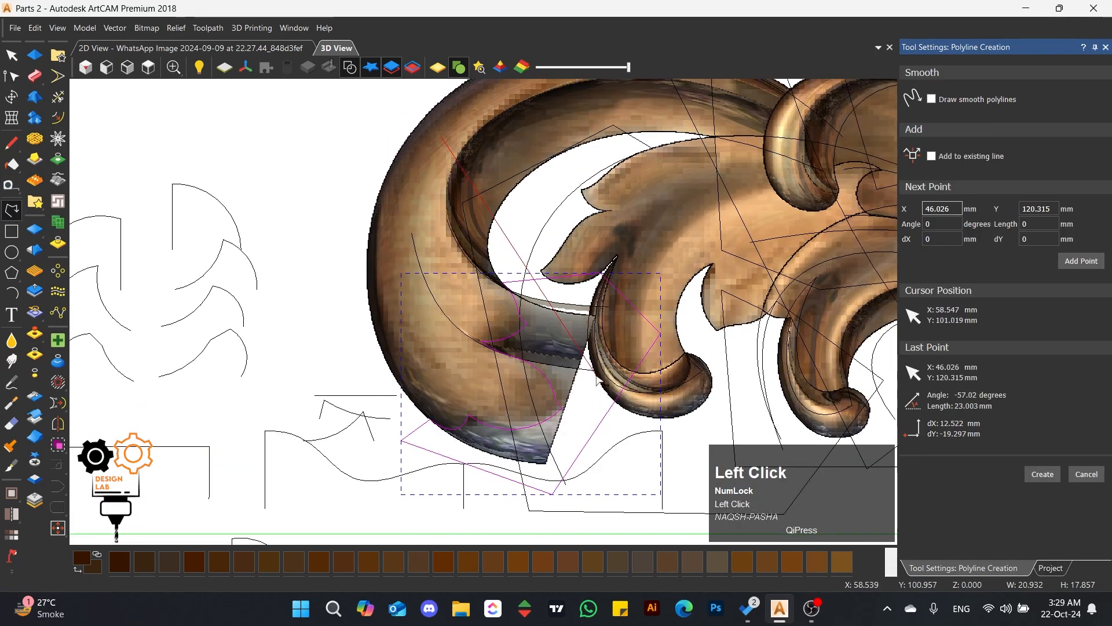
key(space)
- Convert the new line to a Bezier curve and bow it outward to follow the scroll's inner crease
click(12, 76)
key(b)
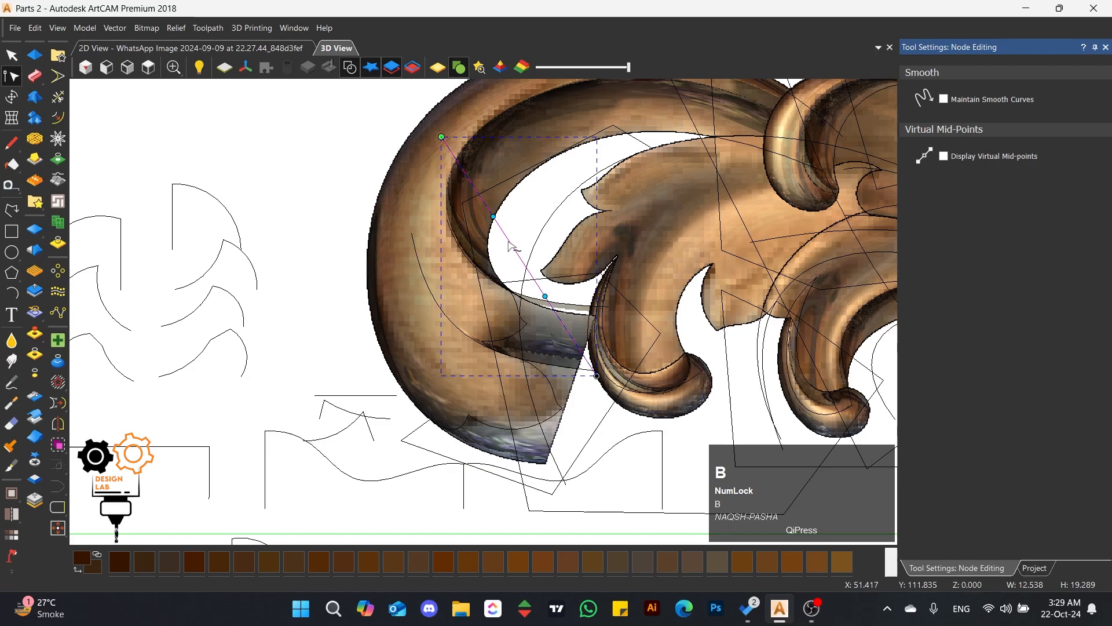
drag(493, 216, 393, 260)
drag(545, 296, 412, 359)
drag(392, 261, 381, 237)
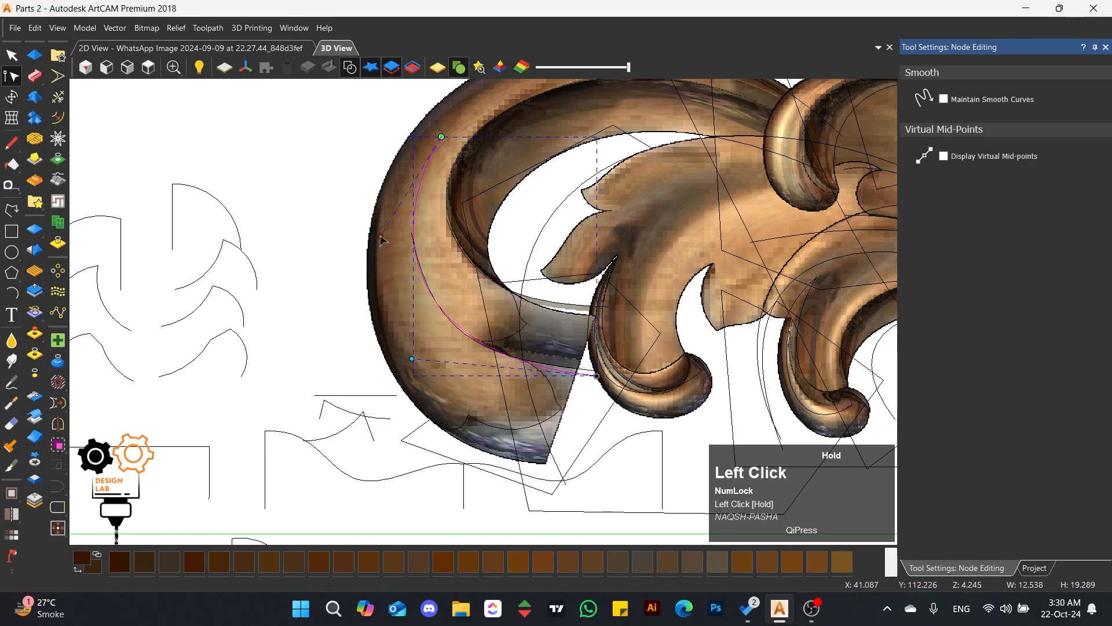
- Draw a second straight polyline from the scroll's upper outer edge to a point just beyond its lower cut end
click(11, 210)
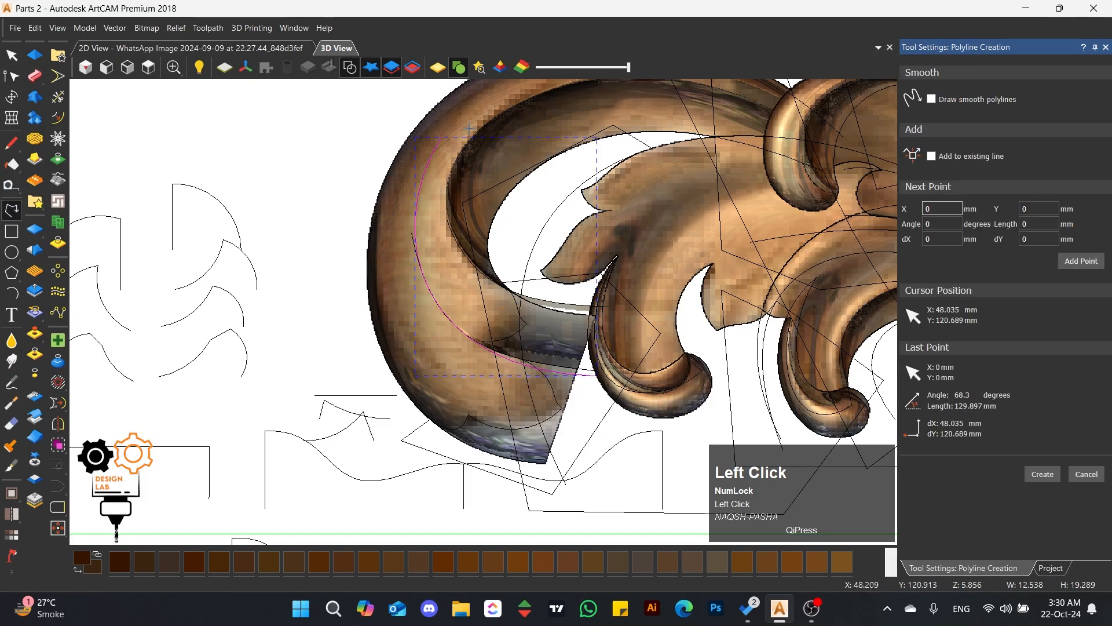
click(410, 136)
click(589, 472)
key(space)
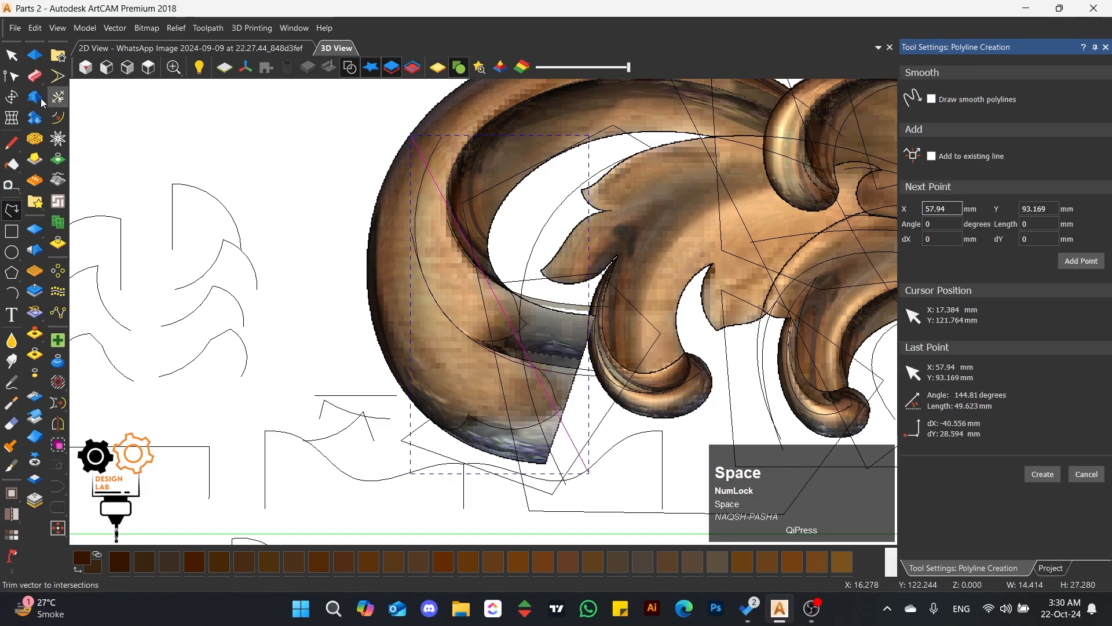
- Convert the second line to a Bezier curve and bow it to follow the scroll's outer edge
click(11, 75)
key(b)
drag(469, 248, 289, 294)
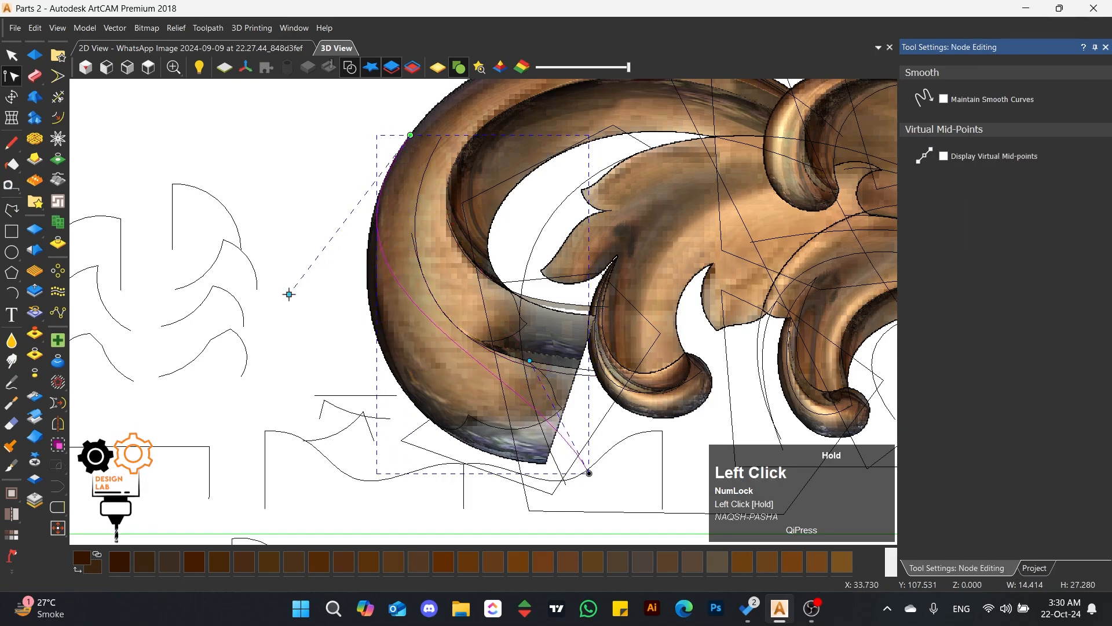
drag(532, 358, 416, 486)
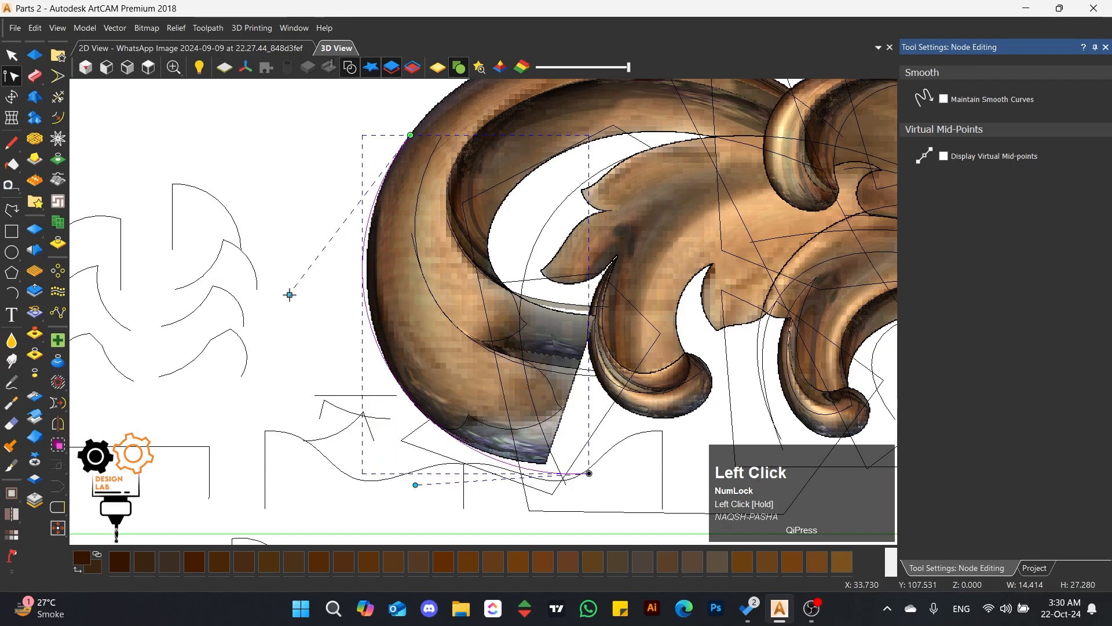
drag(289, 294, 299, 308)
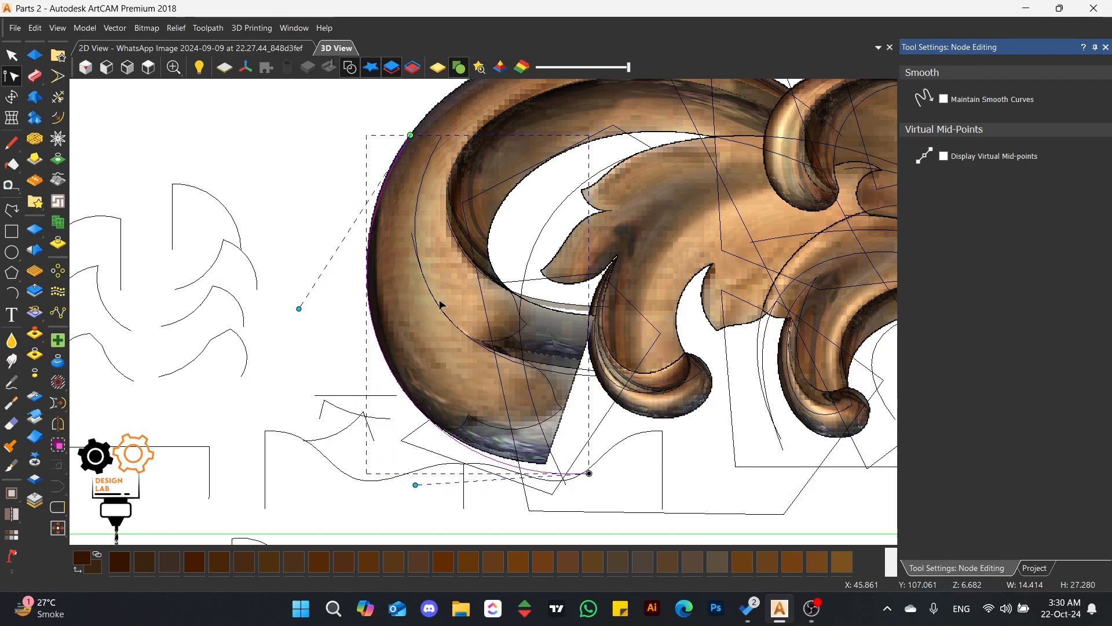
- Start a Two Rail Sweep using the outer-edge and inner curves as rails, with the straight line as first cross section
shift+click(415, 224)
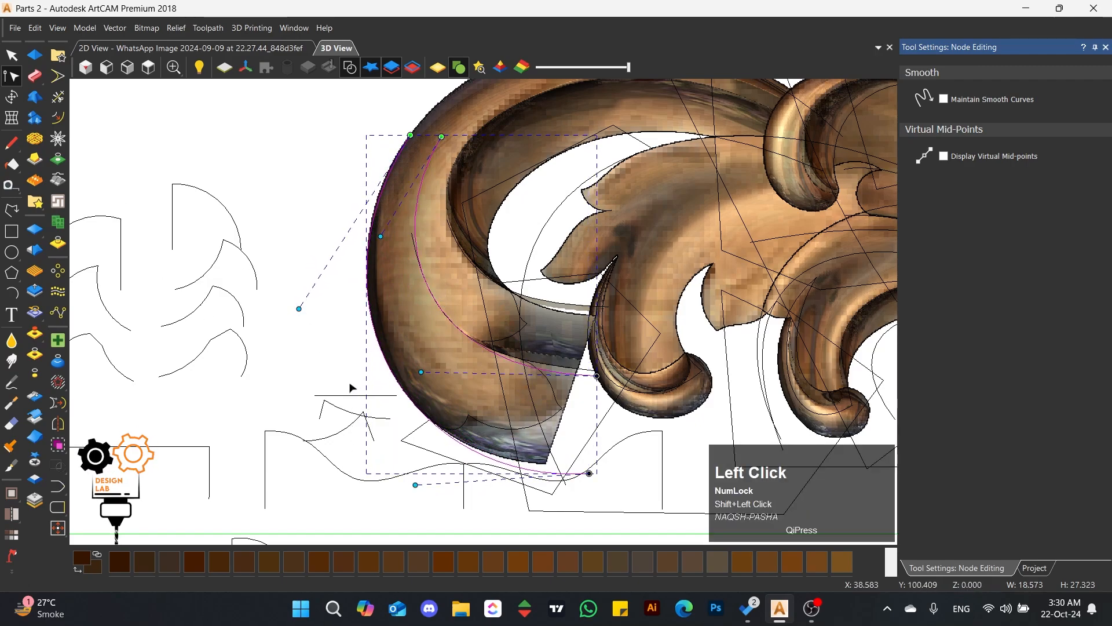
click(34, 75)
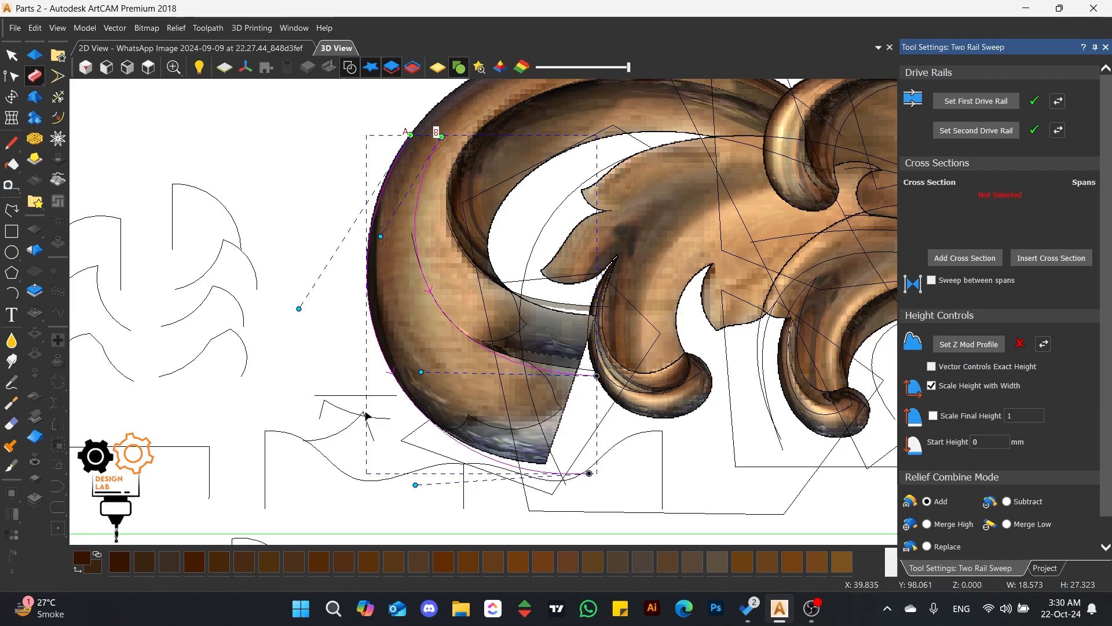
click(355, 396)
click(940, 263)
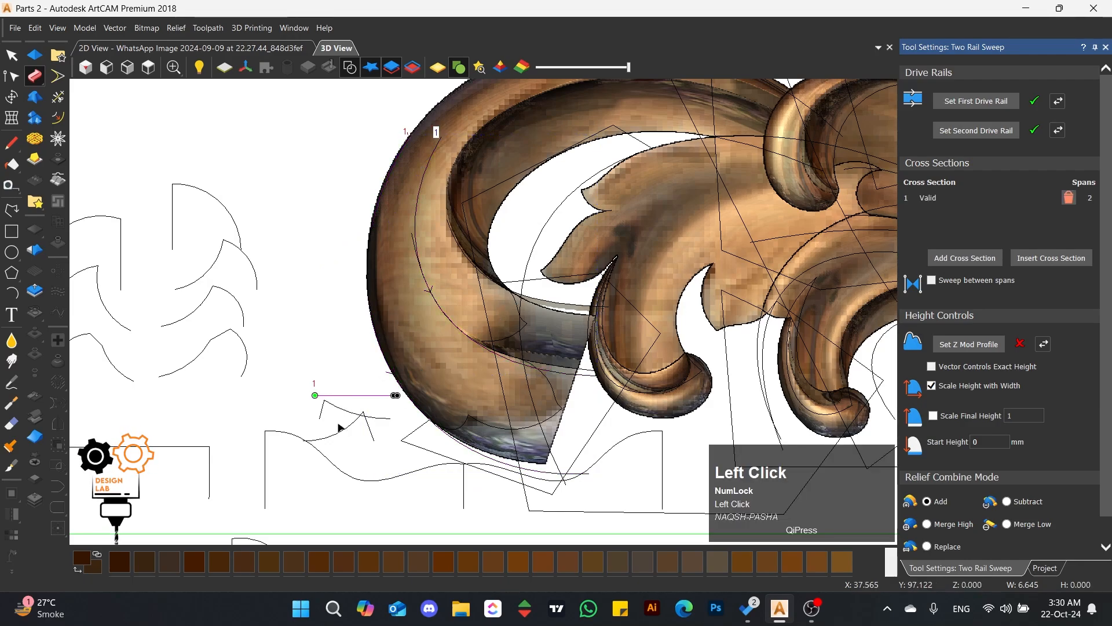
- Try the taller peaked profile as the second cross section and remove it from the sweep
click(341, 428)
click(942, 264)
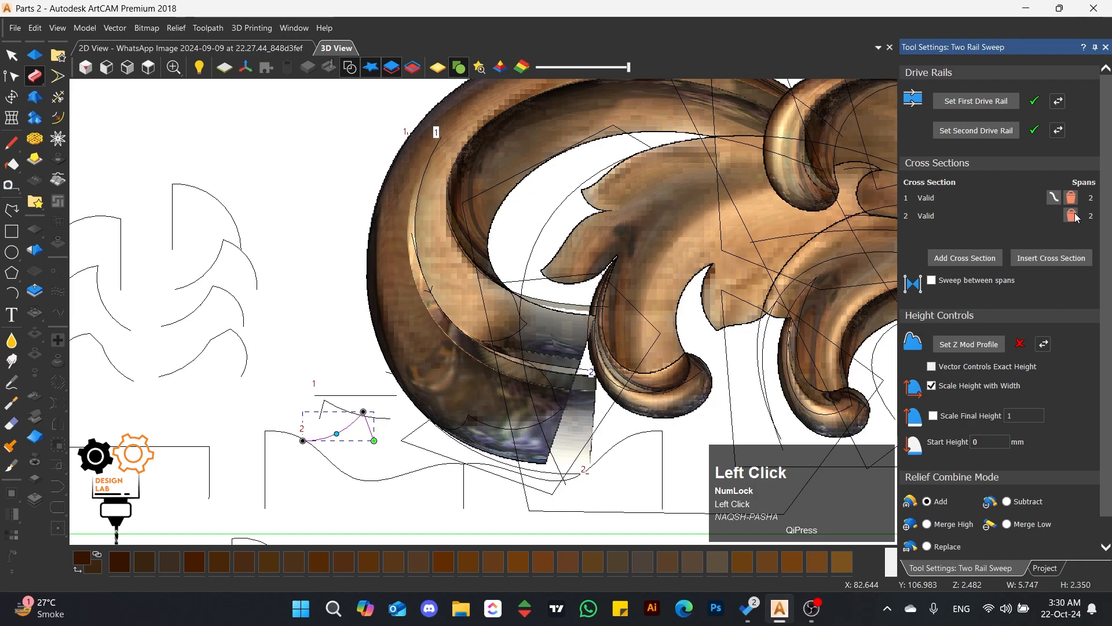
click(1073, 217)
- Add the low peaked profile just below the straight line as the sweep's second cross section
click(334, 418)
click(965, 258)
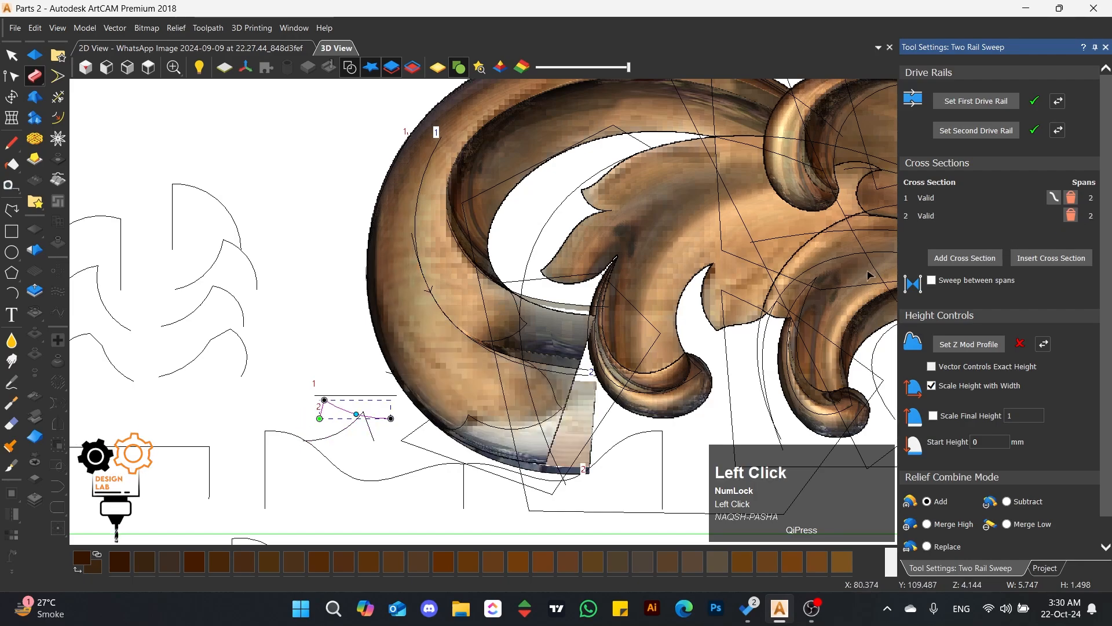
scroll(425, 420, up, 2)
drag(268, 386, 294, 402)
scroll(498, 403, down, 1)
middle_drag(498, 403, 453, 330)
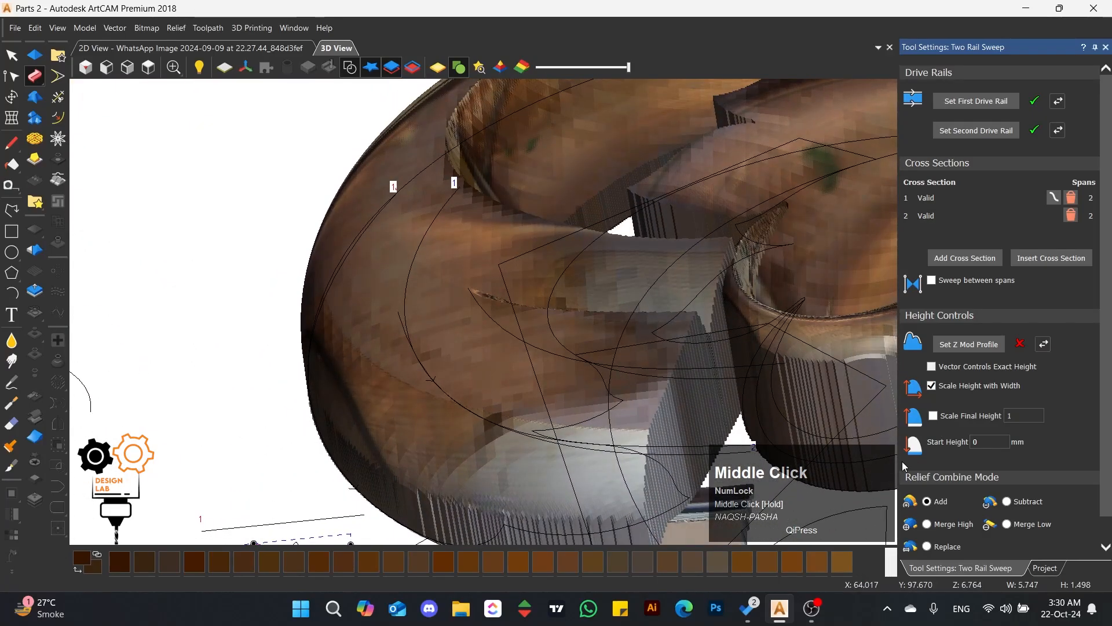
- Try the Subtract combine mode for the sweep and return it to Add
click(1008, 502)
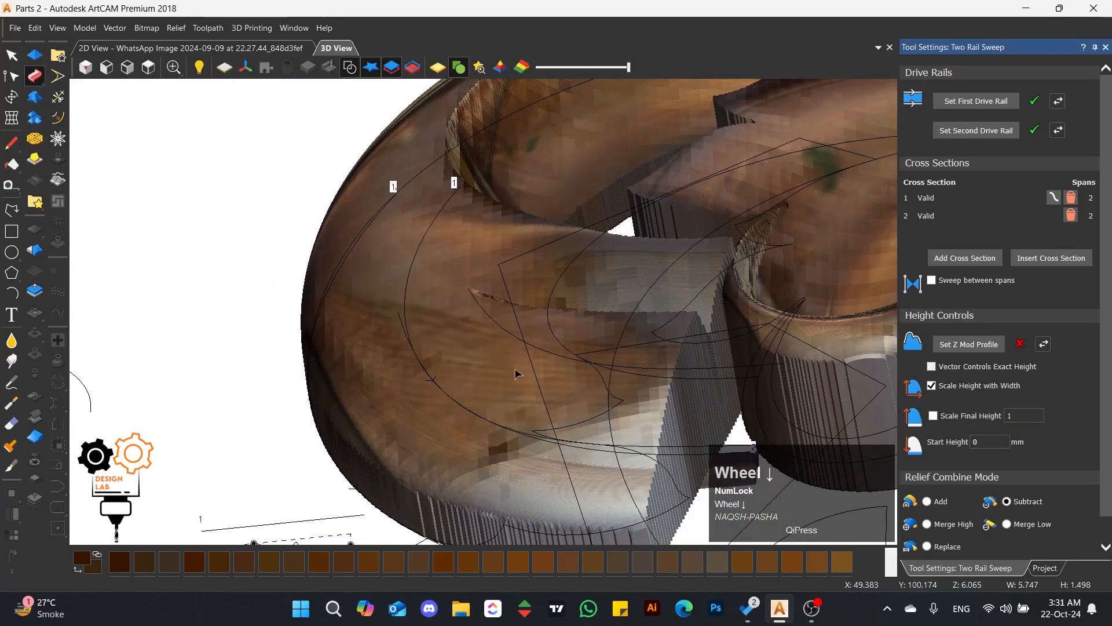
middle_drag(517, 374, 984, 456)
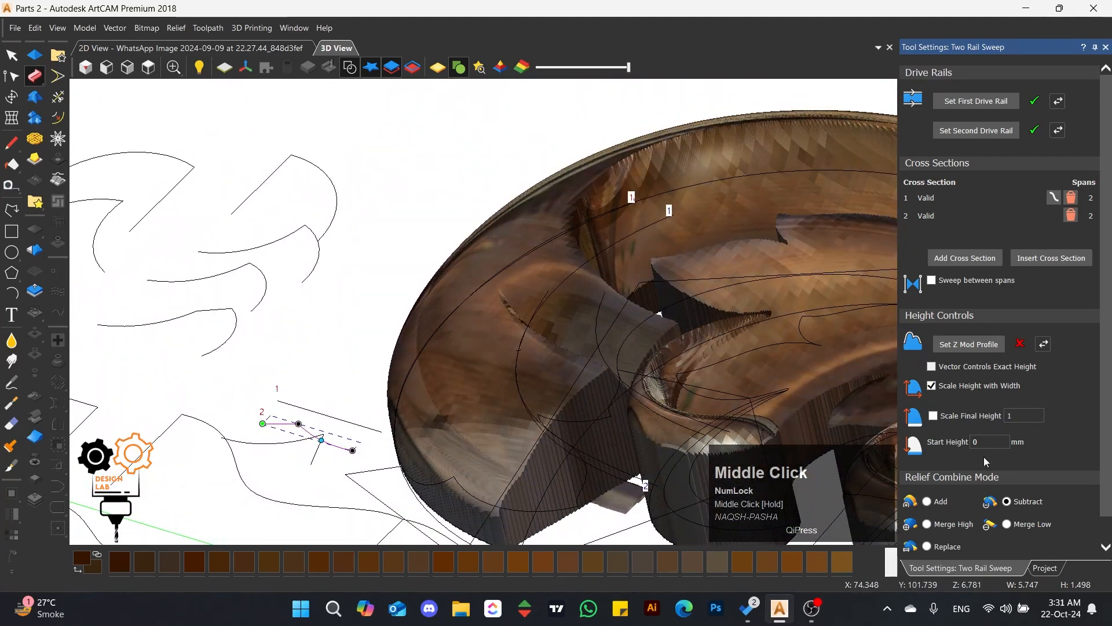
click(927, 501)
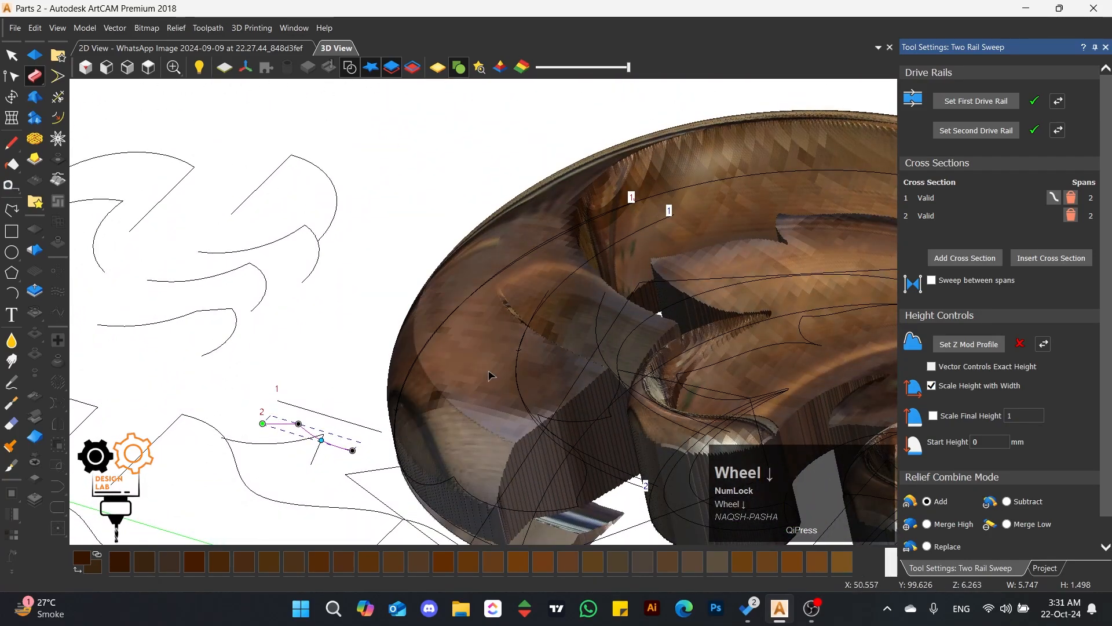
scroll(490, 358, down, 2)
middle_drag(471, 371, 505, 268)
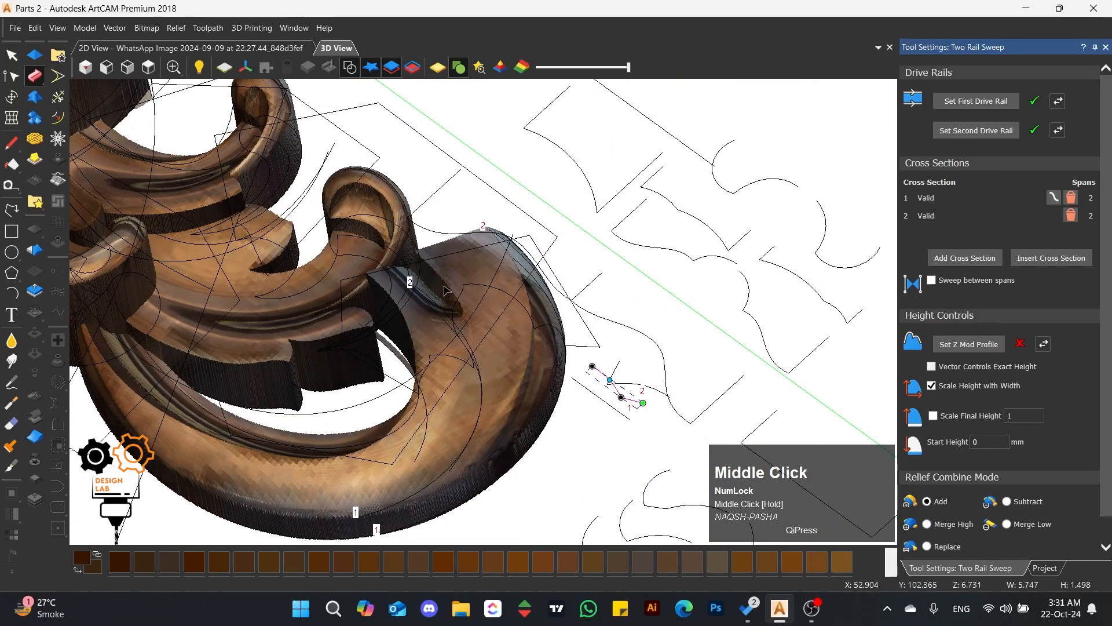
- Flatten the arc span of the second cross section by raising its midpoint into line with the end nodes
click(149, 67)
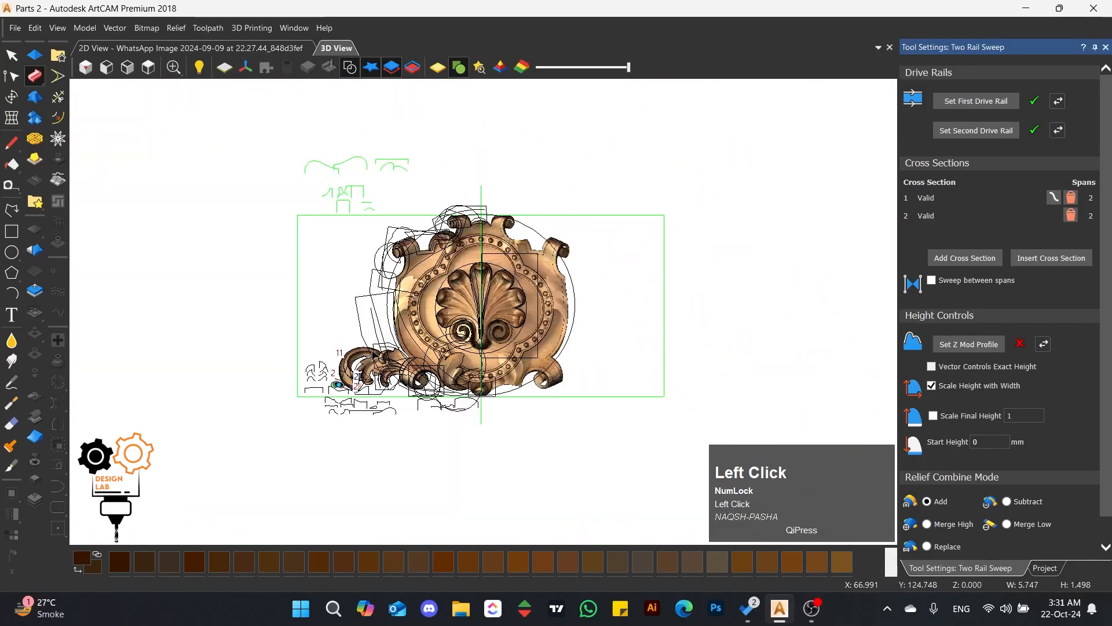
scroll(375, 367, up, 2)
scroll(374, 366, up, 6)
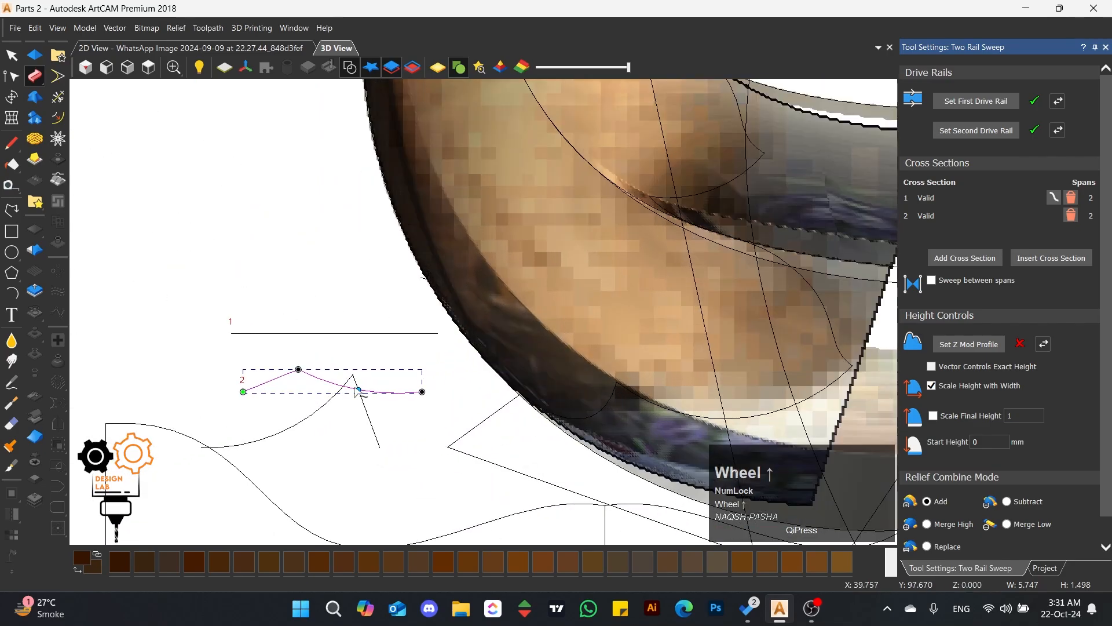
click(363, 388)
drag(363, 387, 370, 383)
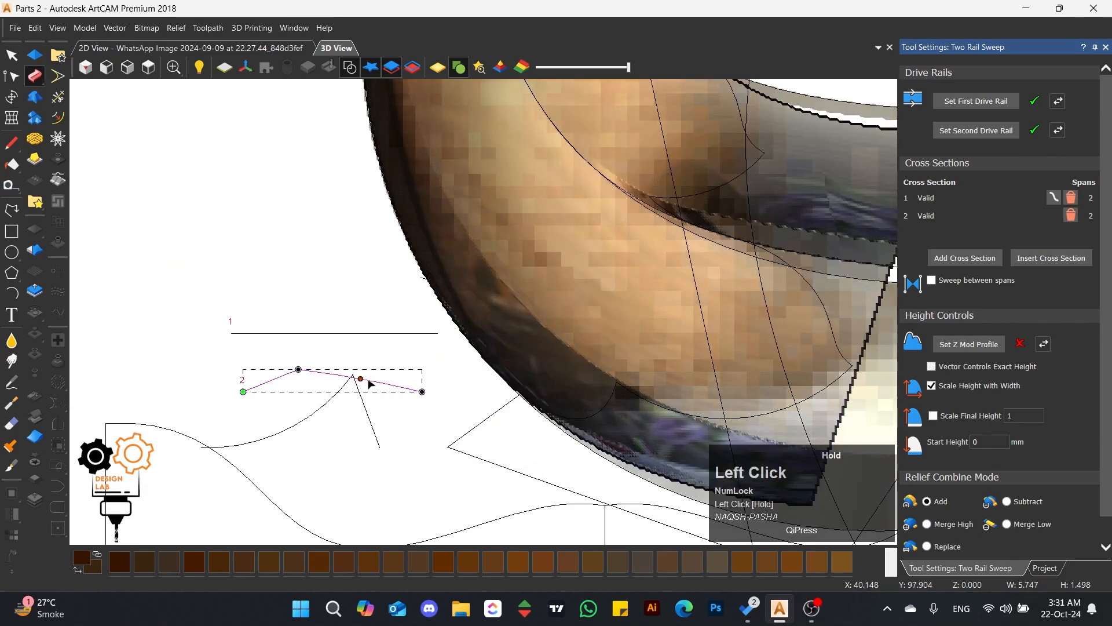
scroll(566, 293, down, 4)
middle_drag(566, 293, 405, 290)
click(148, 67)
- Insert a midpoint node in the second cross section's long span, smooth it and raise it slightly
scroll(356, 377, up, 8)
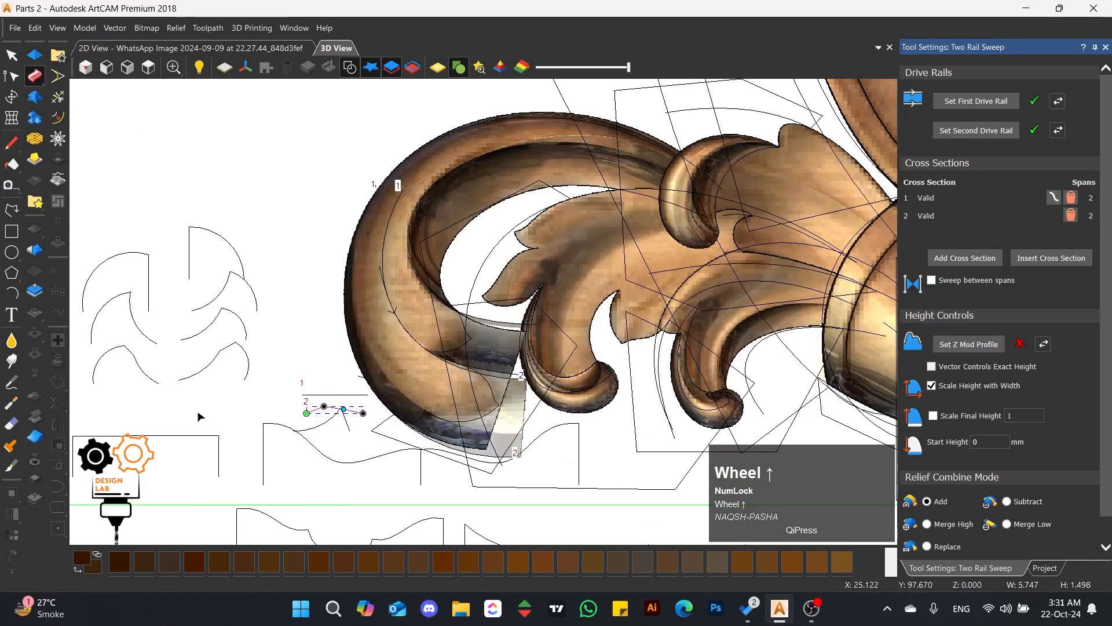
scroll(306, 413, up, 1)
scroll(305, 412, up, 1)
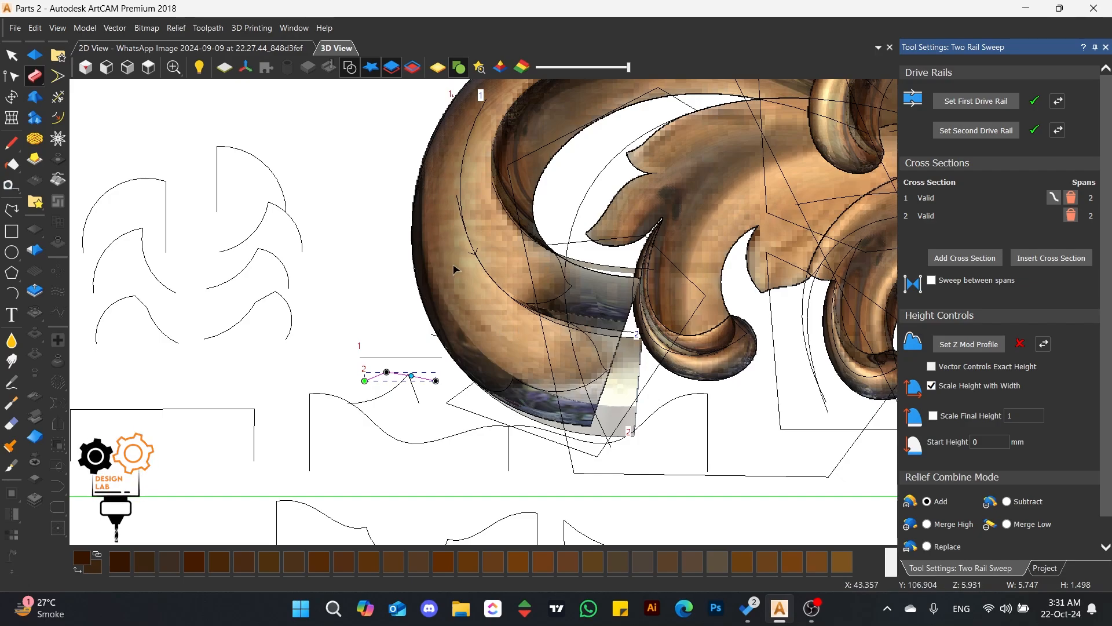
scroll(415, 377, up, 4)
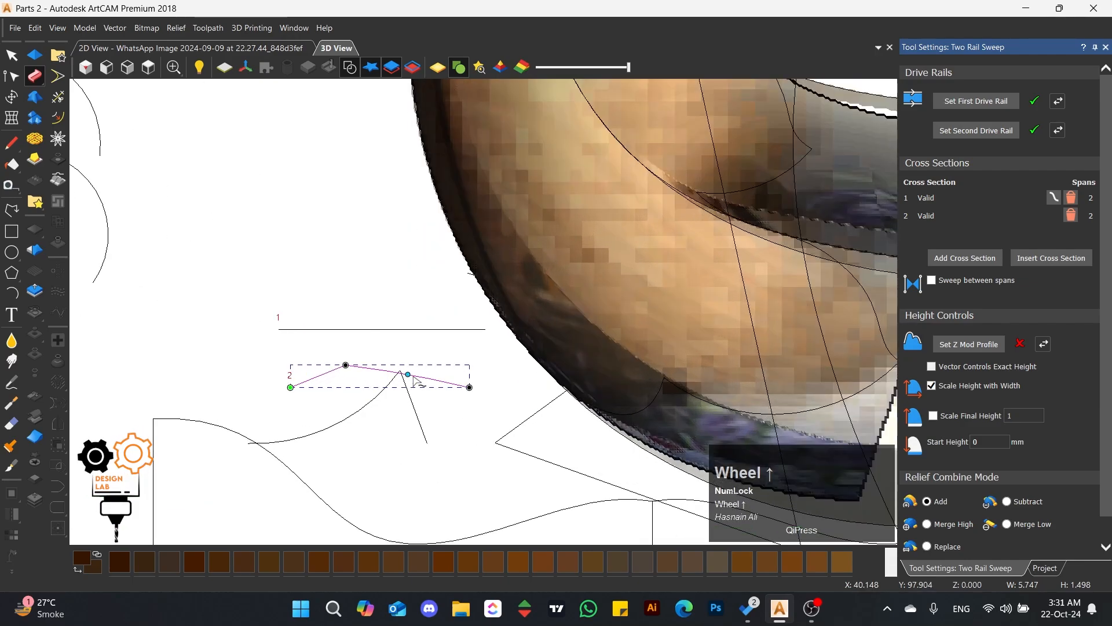
key(m)
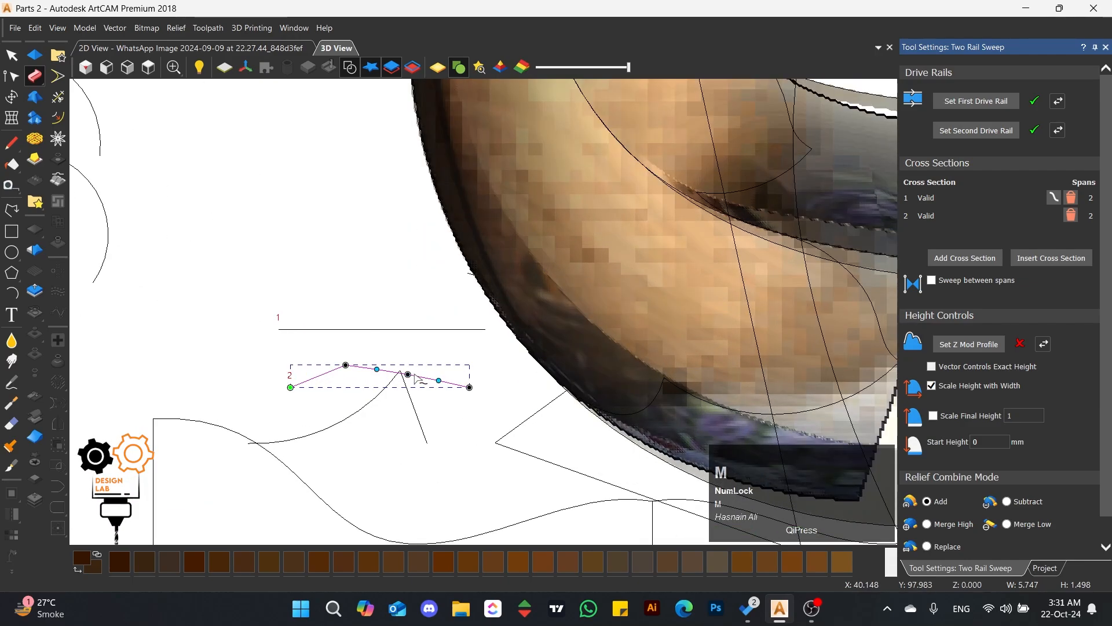
key(s)
mouse_move(407, 374)
mouse_down()
mouse_move(414, 389)
mouse_move(409, 370)
mouse_up()
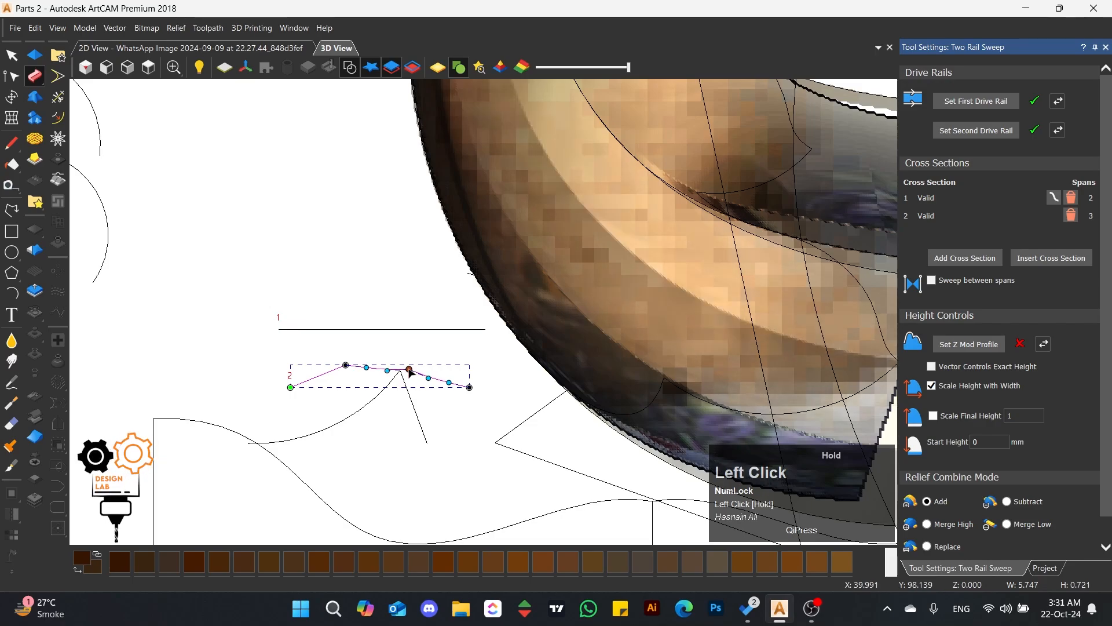
- Adjust the curve handles on both sides of the added node so both spans of the second cross section sag slightly
scroll(410, 372, down, 4)
scroll(434, 364, up, 2)
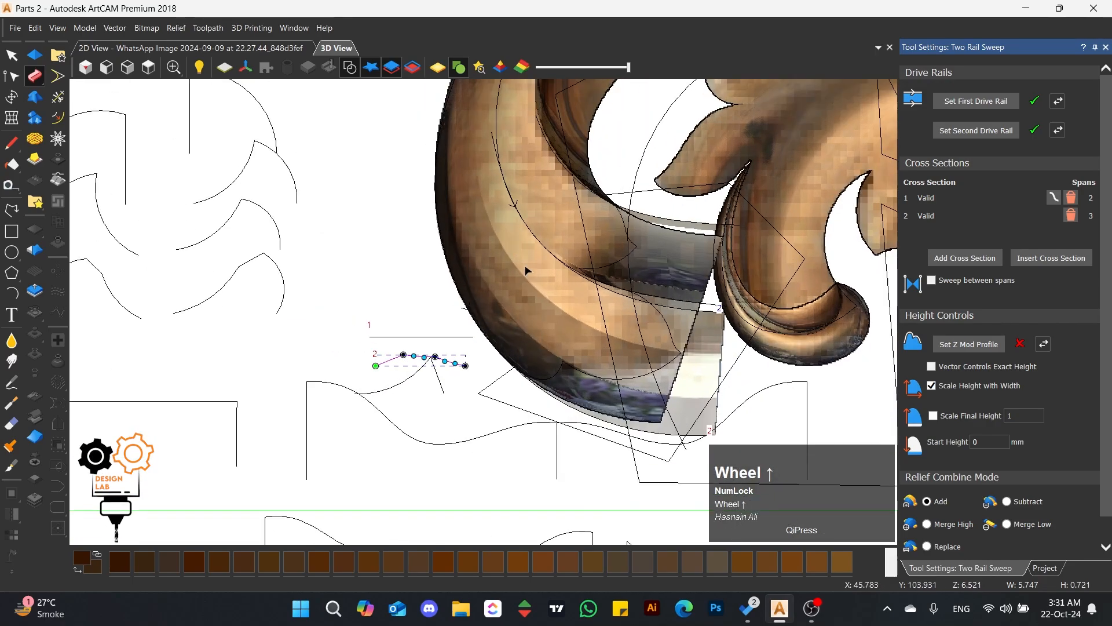
scroll(438, 366, up, 2)
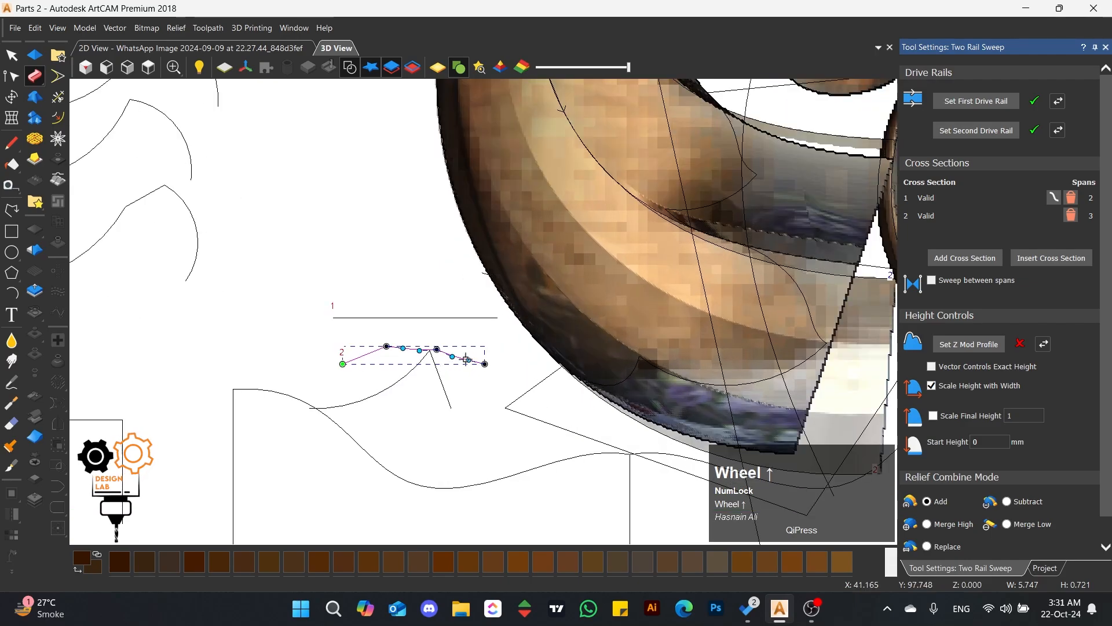
scroll(466, 360, up, 2)
drag(386, 340, 358, 343)
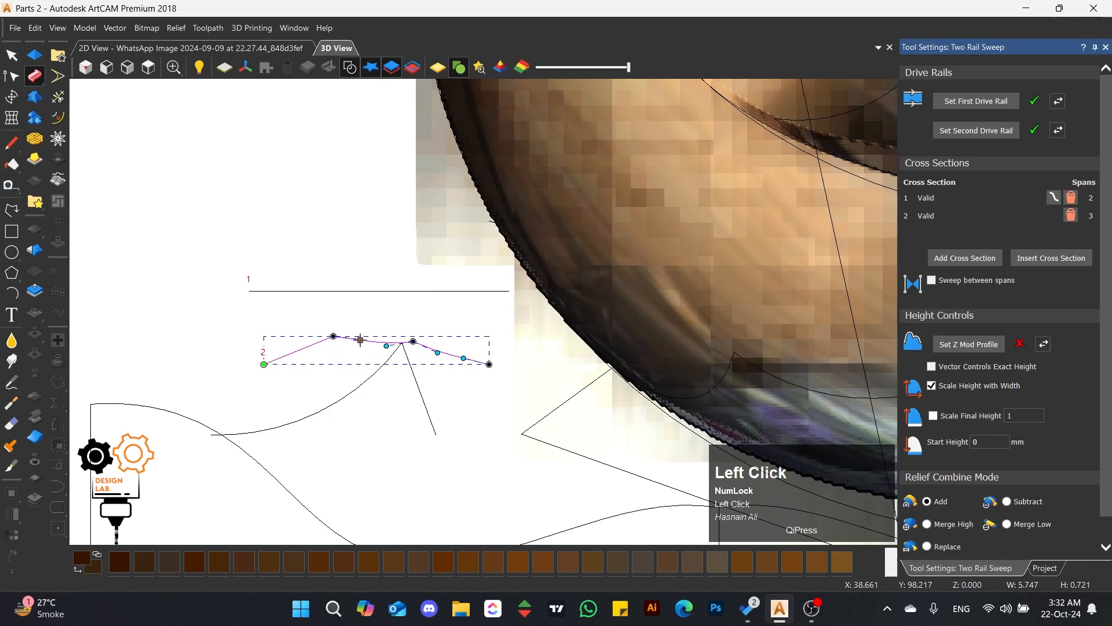
drag(437, 353, 463, 363)
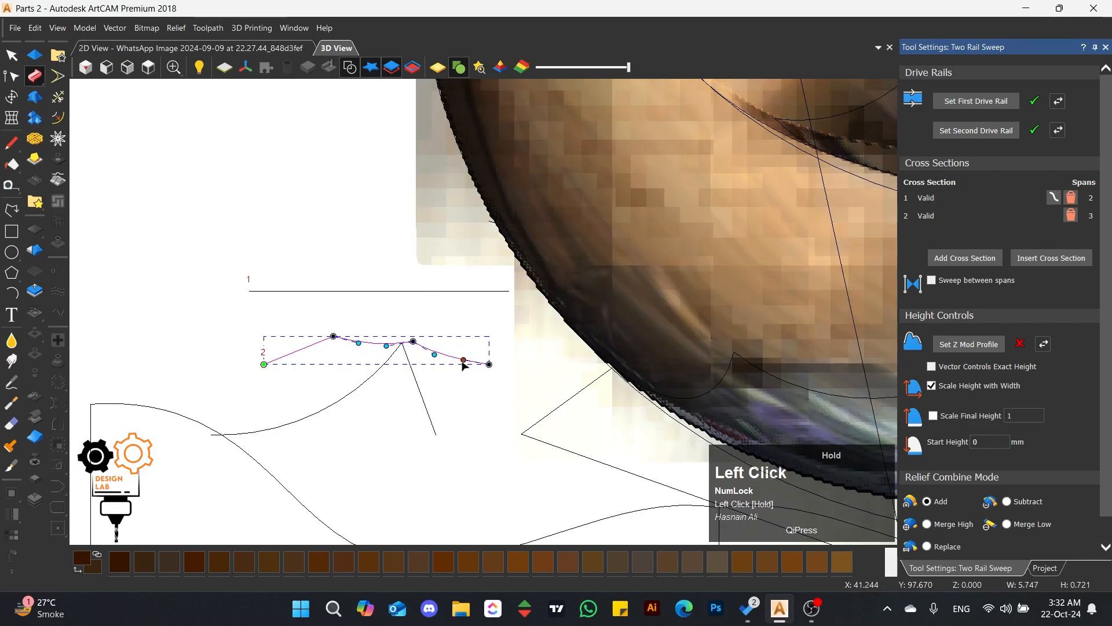
scroll(611, 303, down, 5)
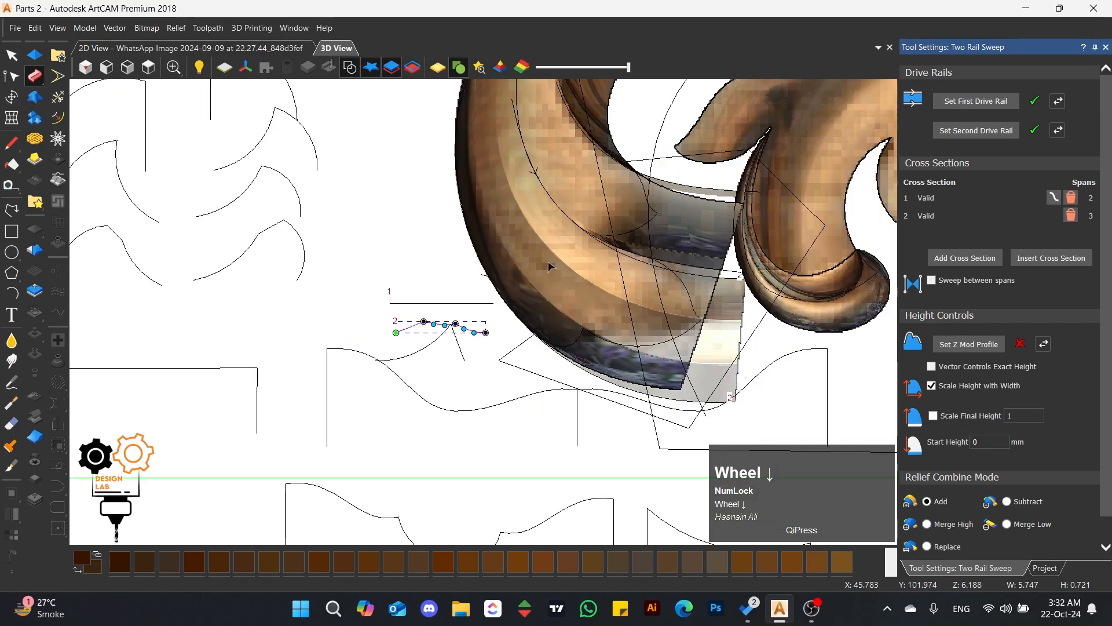
scroll(611, 302, up, 6)
scroll(592, 305, down, 3)
scroll(570, 255, up, 2)
middle_drag(658, 350, 524, 377)
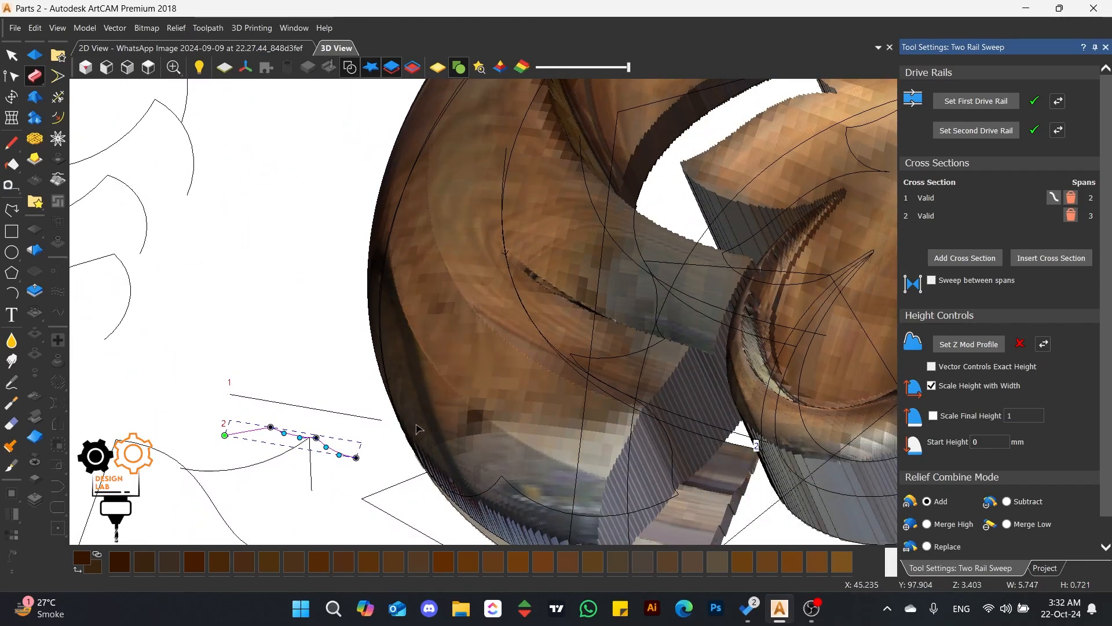
- Apply the two-rail sweep with the reshaped second cross section to Relief Layer 4 and close the sweep settings
middle_drag(411, 354, 666, 335)
scroll(598, 347, down, 3)
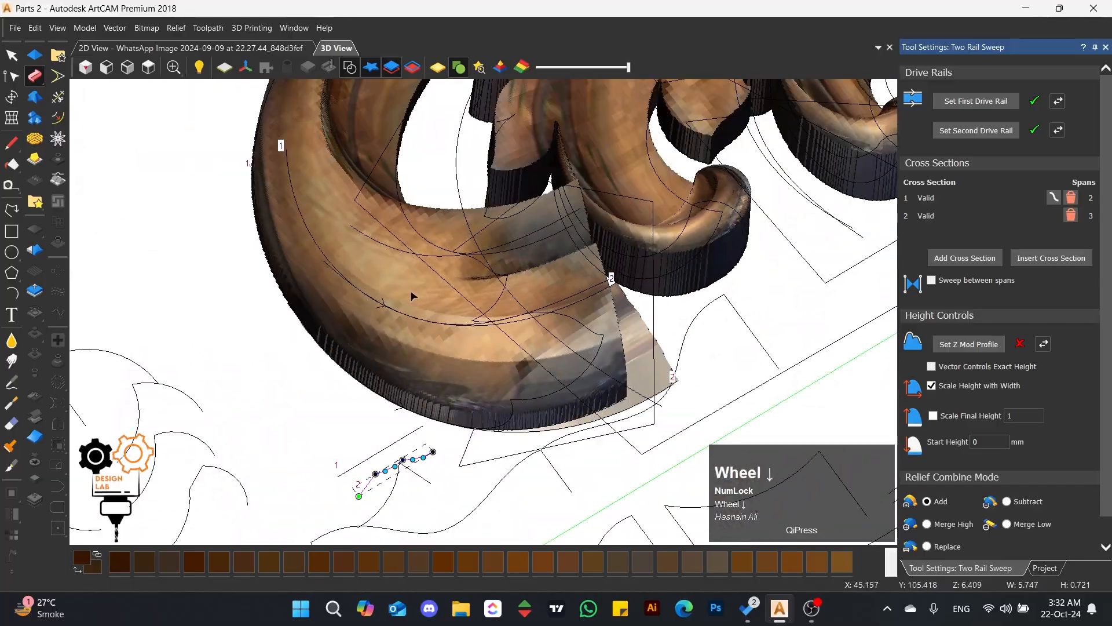
middle_drag(412, 296, 608, 396)
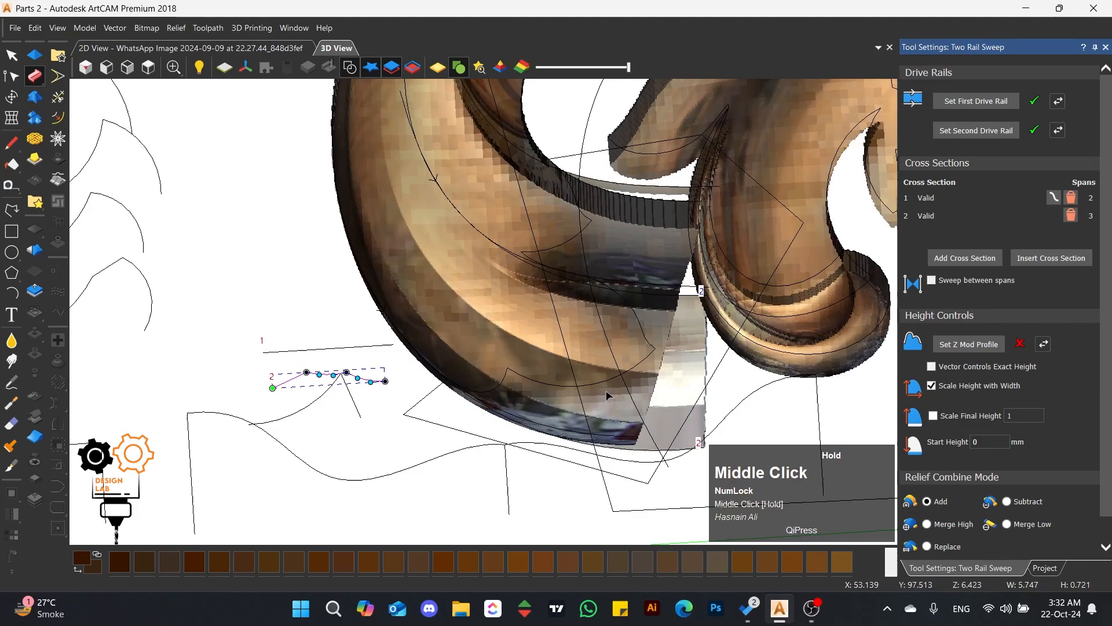
scroll(1019, 539, down, 1)
click(1021, 549)
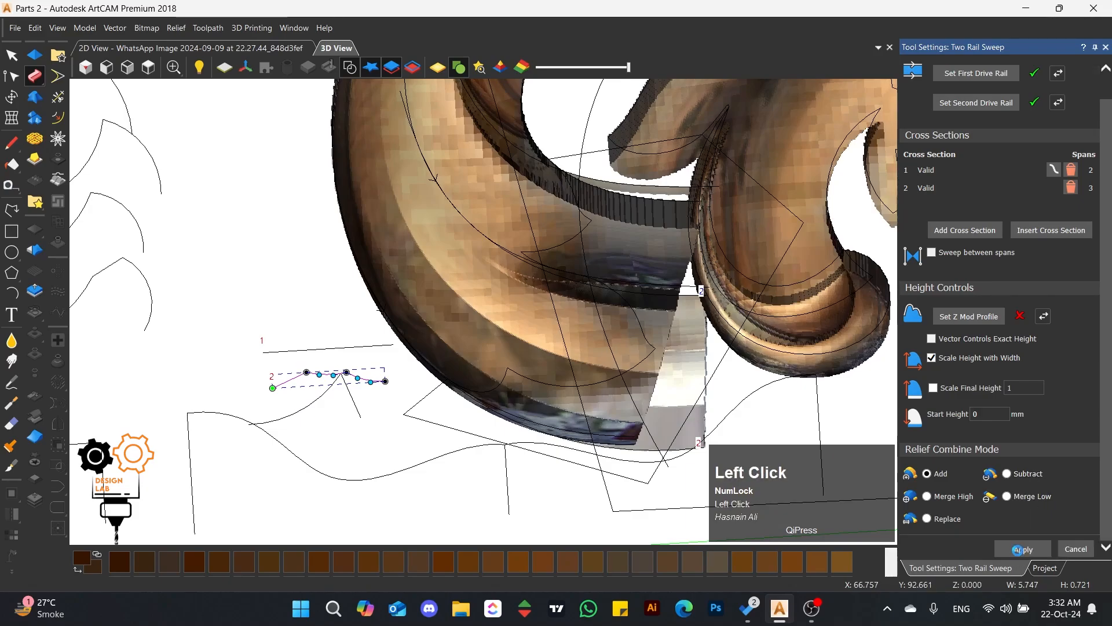
click(1073, 548)
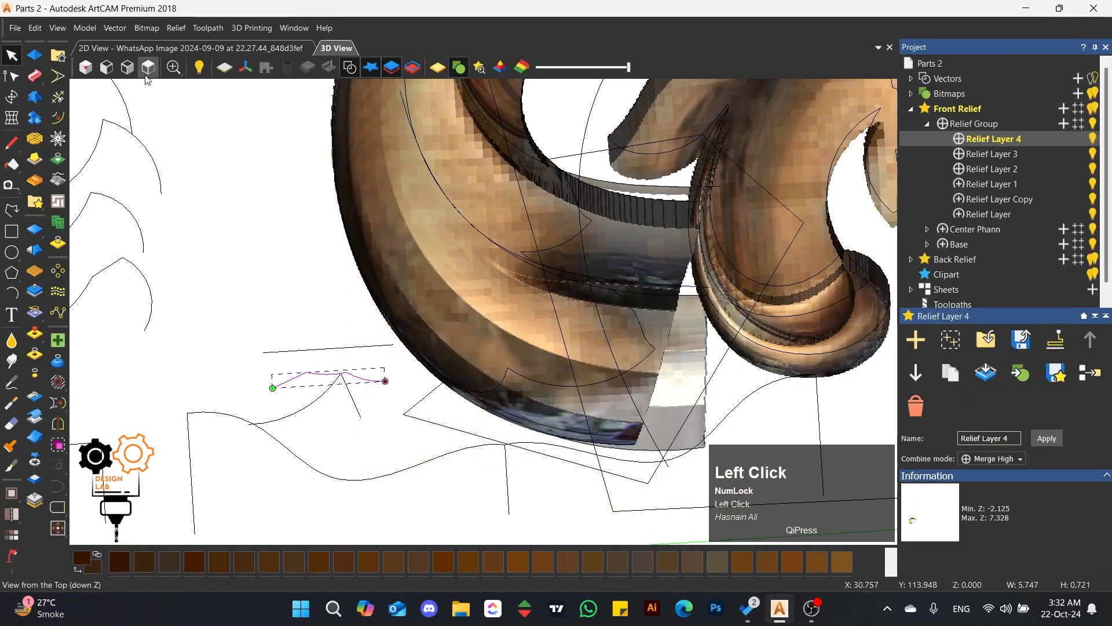
- Edit the nodes of the closed boundary vector at the scroll's tip, moving the lower notch's corner node farther along the tip
scroll(301, 377, up, 5)
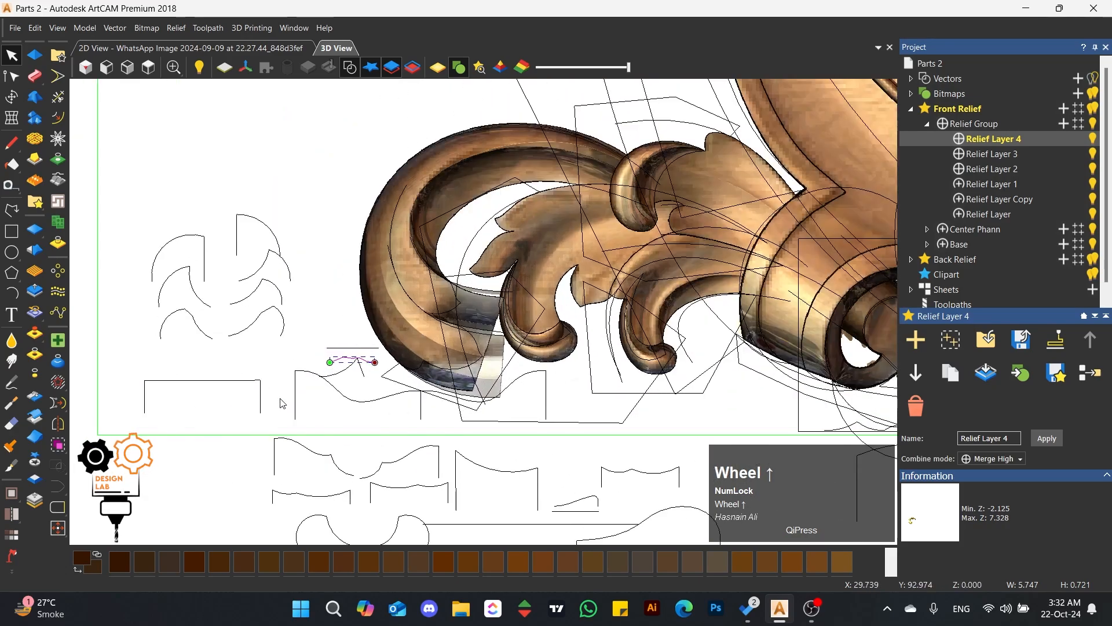
click(442, 343)
scroll(444, 331, up, 1)
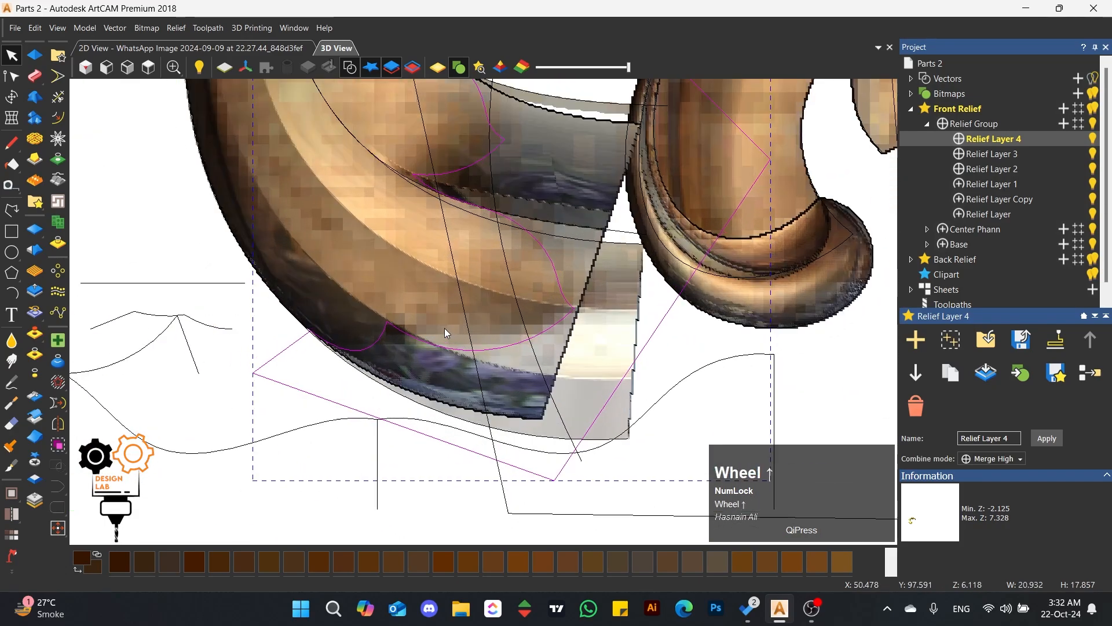
click(11, 75)
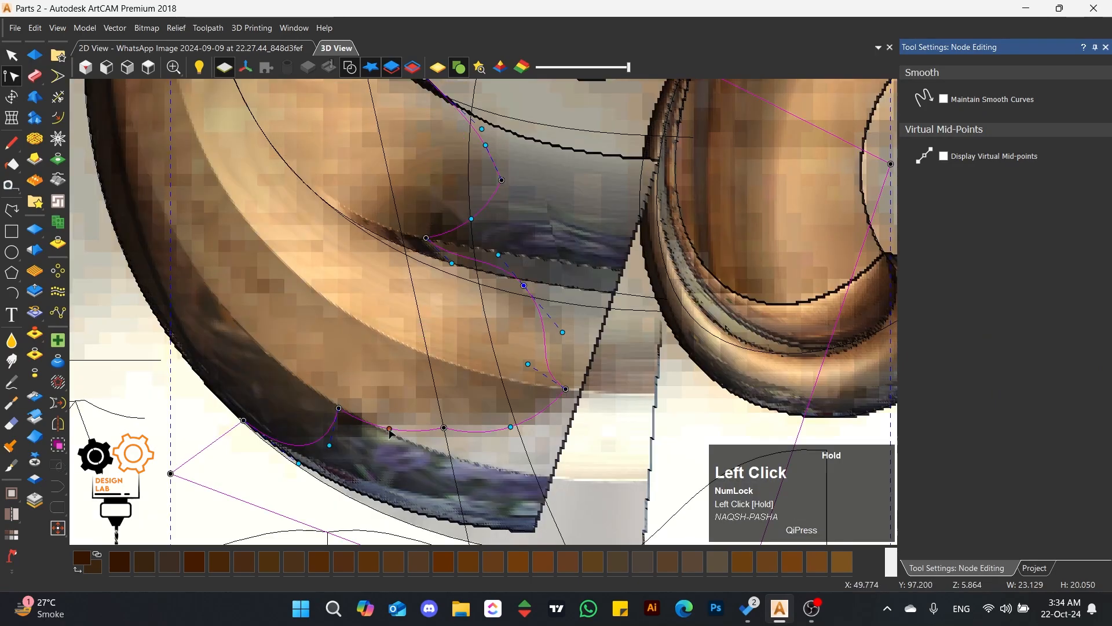
click(390, 430)
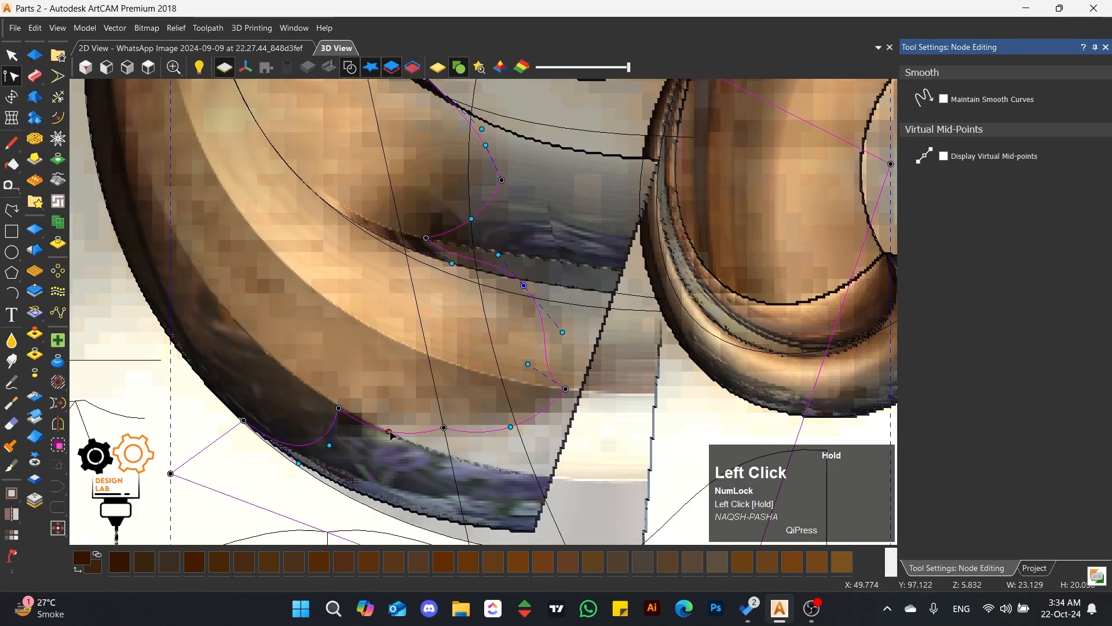
drag(338, 410, 345, 456)
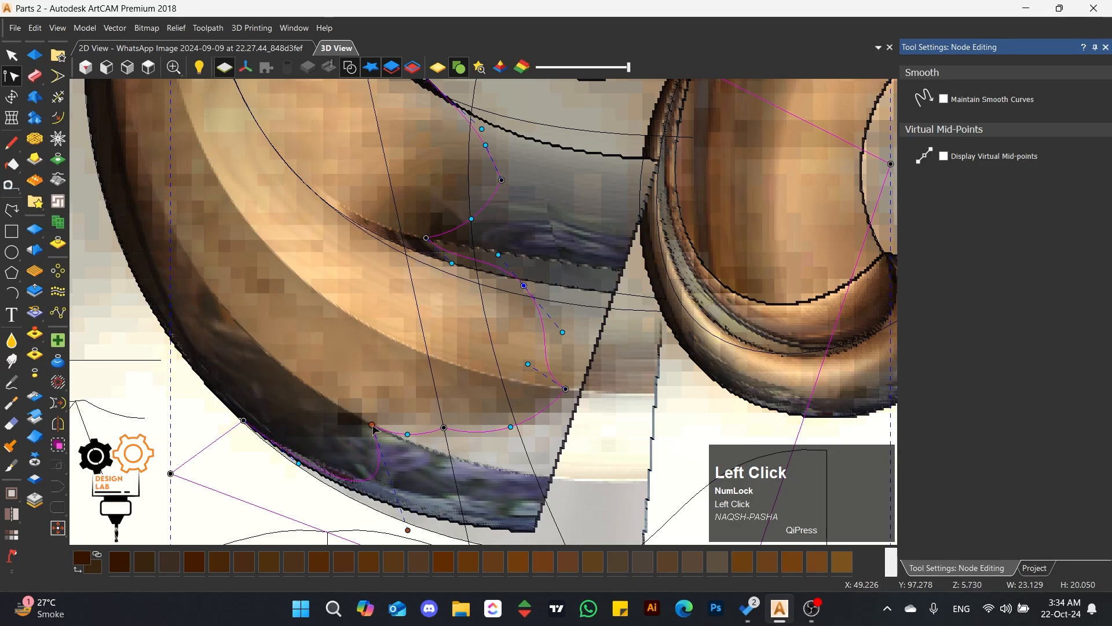
drag(368, 424, 419, 442)
- Delete the extra node in the boundary's lower lobe and adjust the handles on both sides of the lobe's point
drag(513, 433, 510, 426)
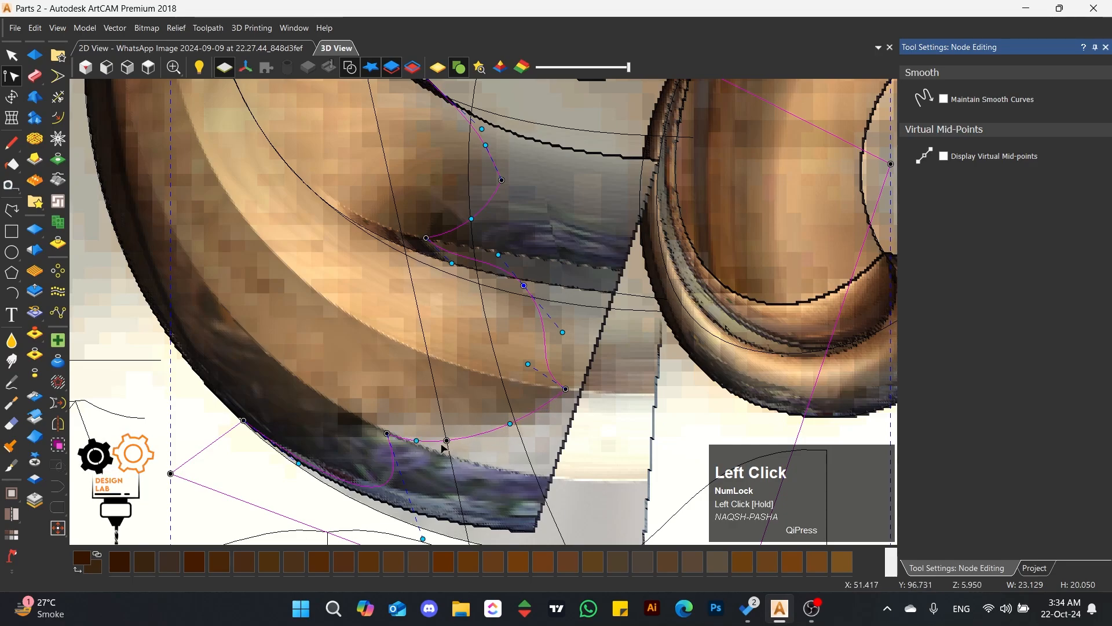
key(d)
drag(462, 346, 474, 439)
drag(547, 363, 549, 364)
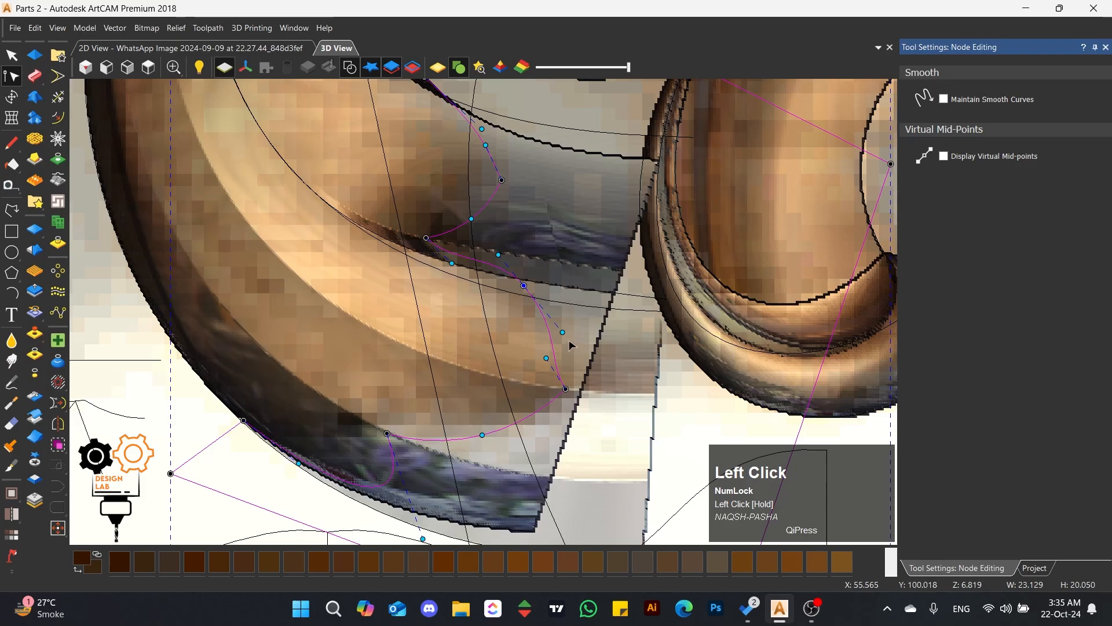
- Pull the lowest lobe's curve handle inward so the boundary curve stays within the scroll's outer edge
scroll(568, 345, up, 2)
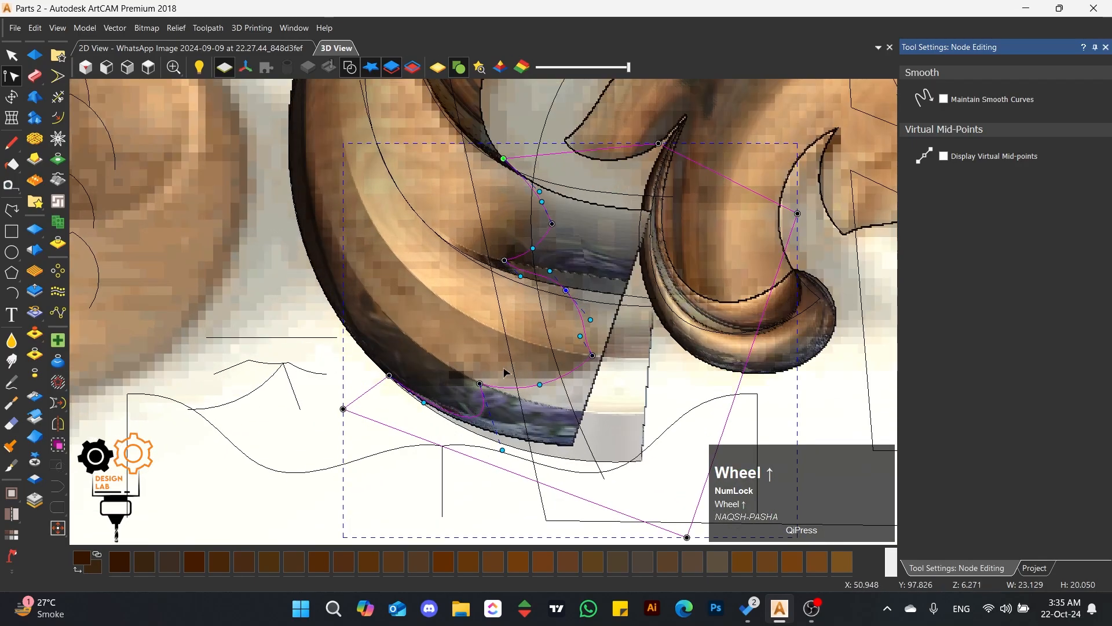
scroll(520, 387, up, 2)
middle_drag(523, 373, 540, 410)
click(148, 67)
scroll(367, 357, up, 3)
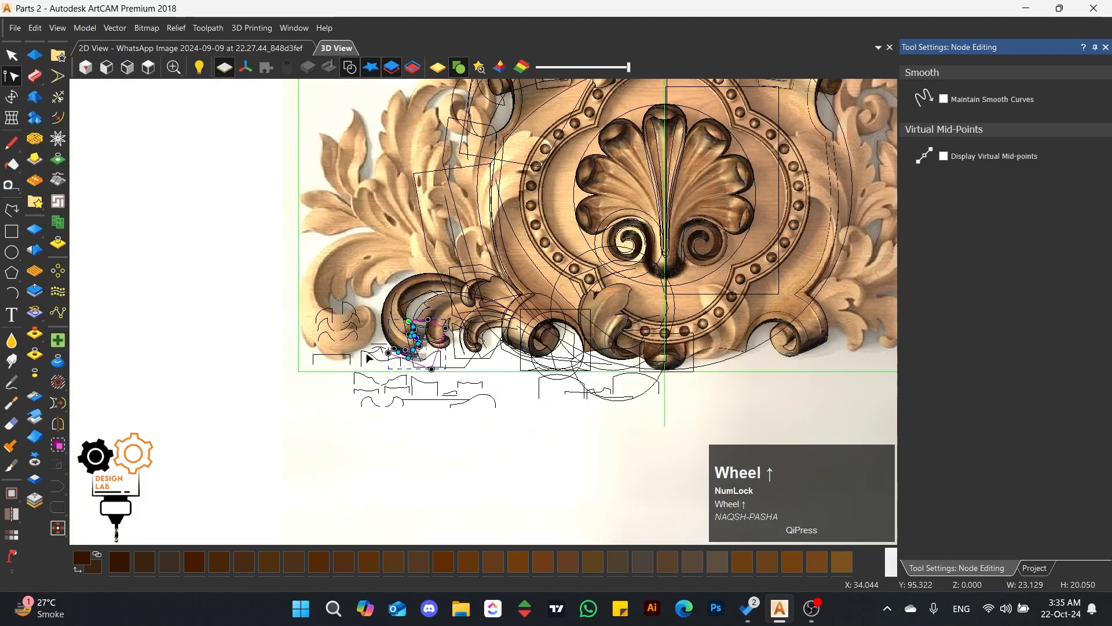
scroll(369, 358, up, 6)
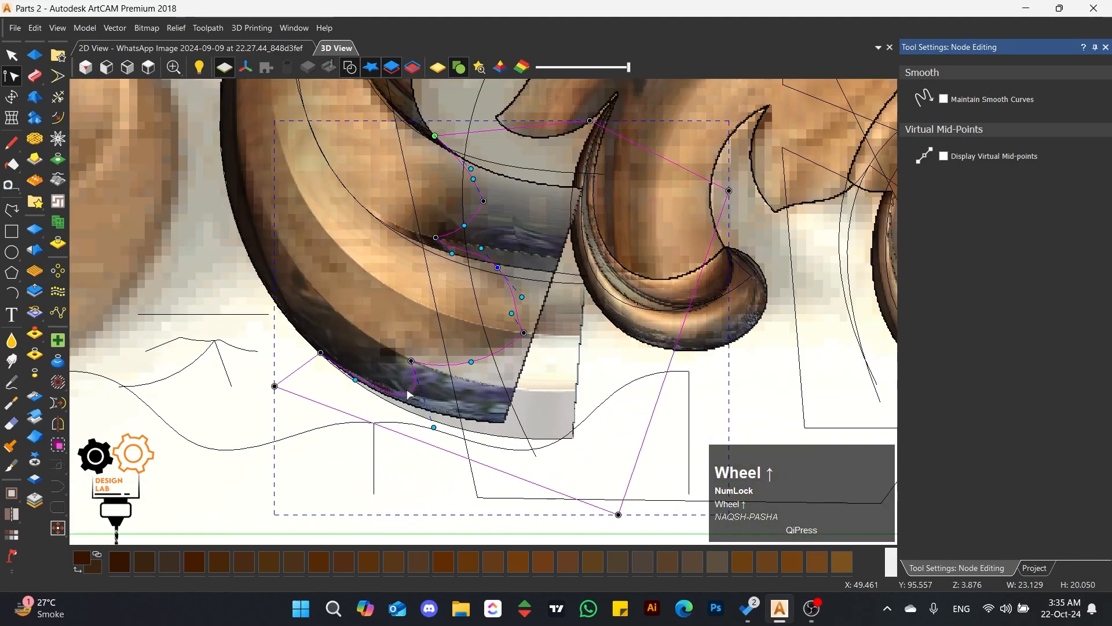
click(433, 430)
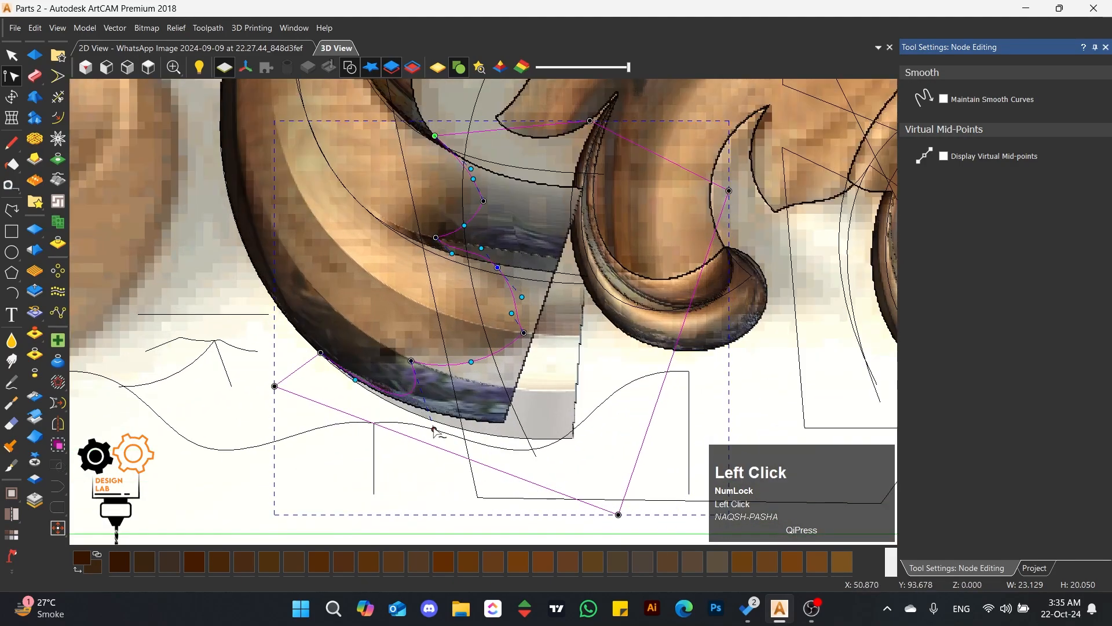
drag(433, 430, 406, 404)
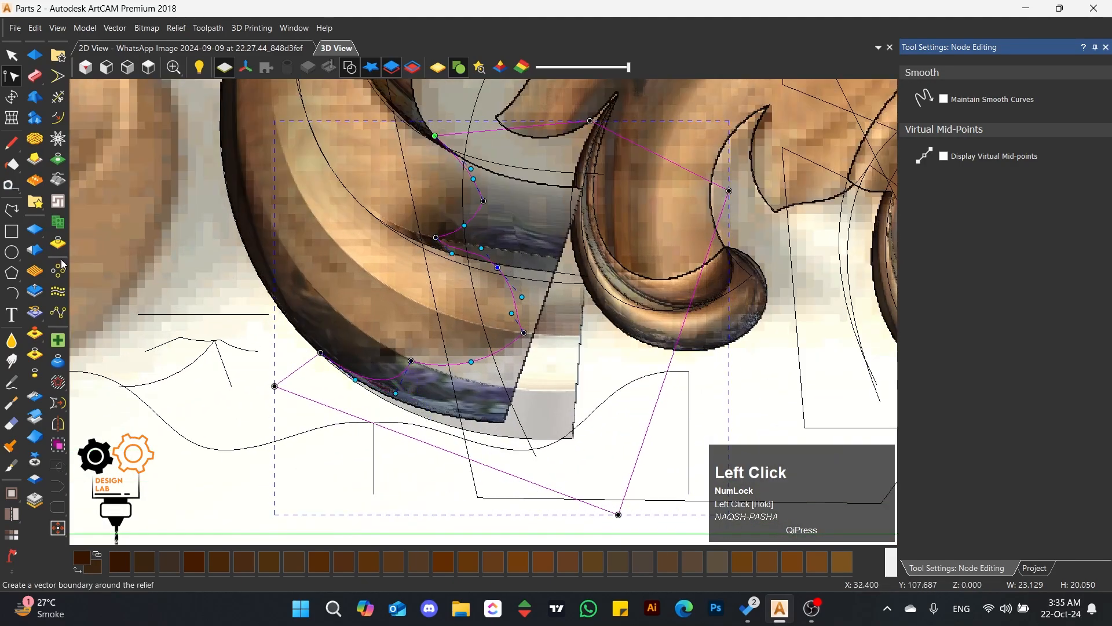
- Reset the relief inside the selected boundary vector to trim the sweep's excess off the scroll's lobed tip
click(35, 354)
click(11, 56)
scroll(249, 317, down, 3)
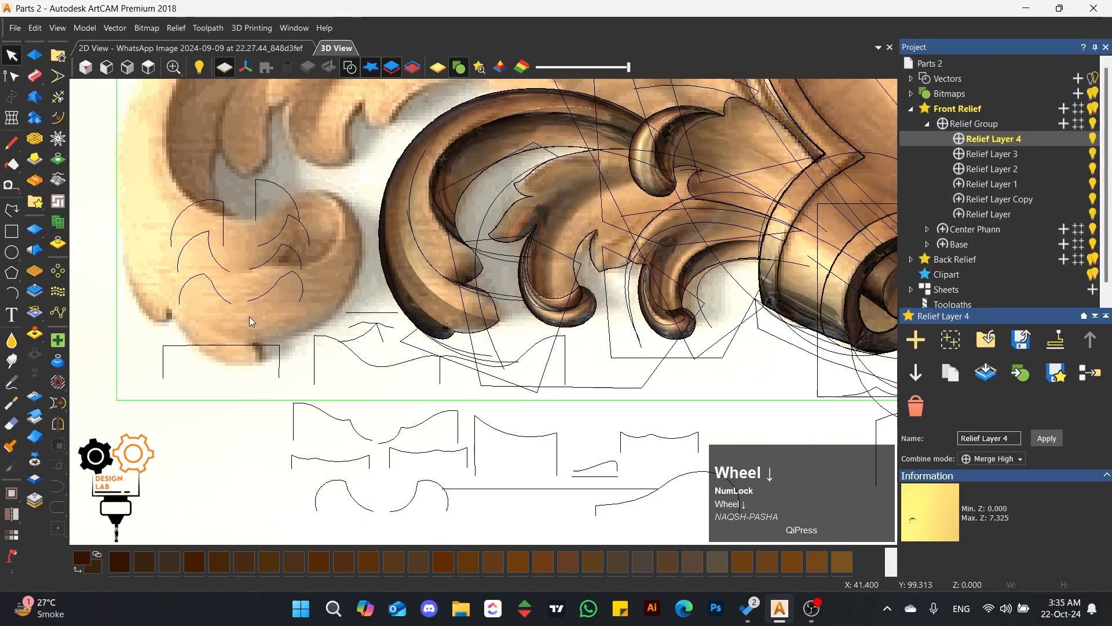
scroll(481, 225, up, 5)
middle_drag(542, 404, 181, 92)
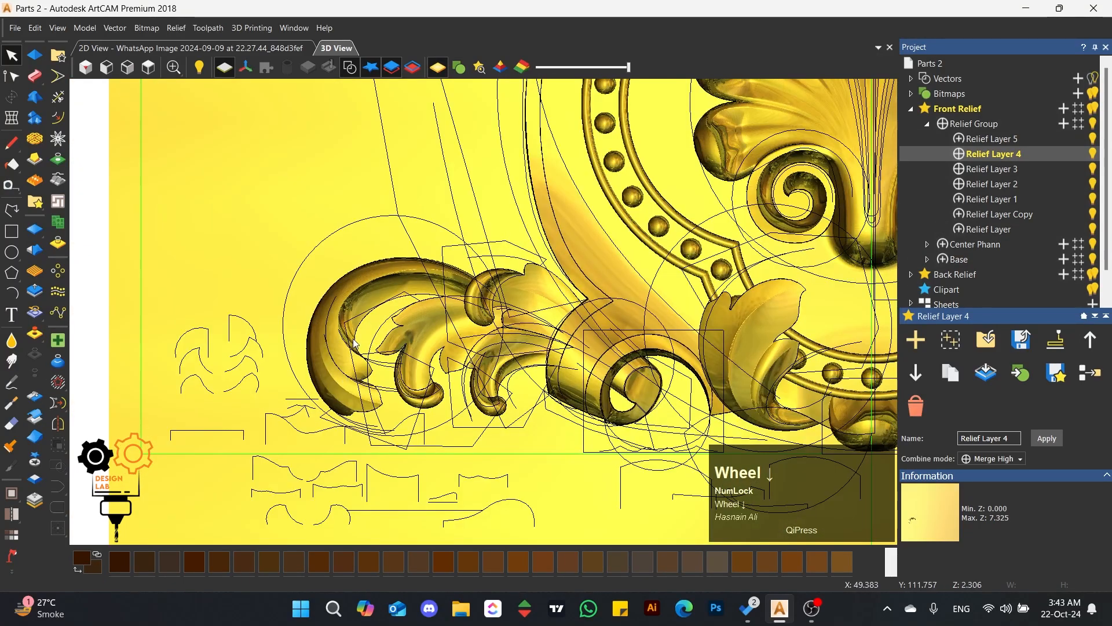
- Display the reference image's colours on the relief and examine the trimmed scroll against the surrounding carving
scroll(418, 342, up, 2)
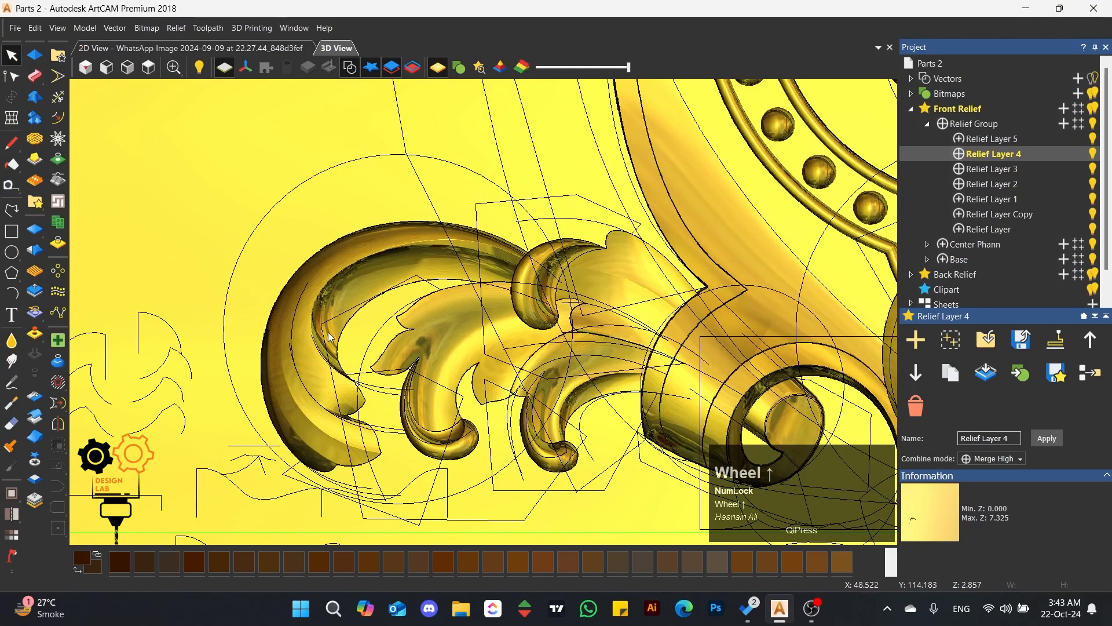
click(459, 68)
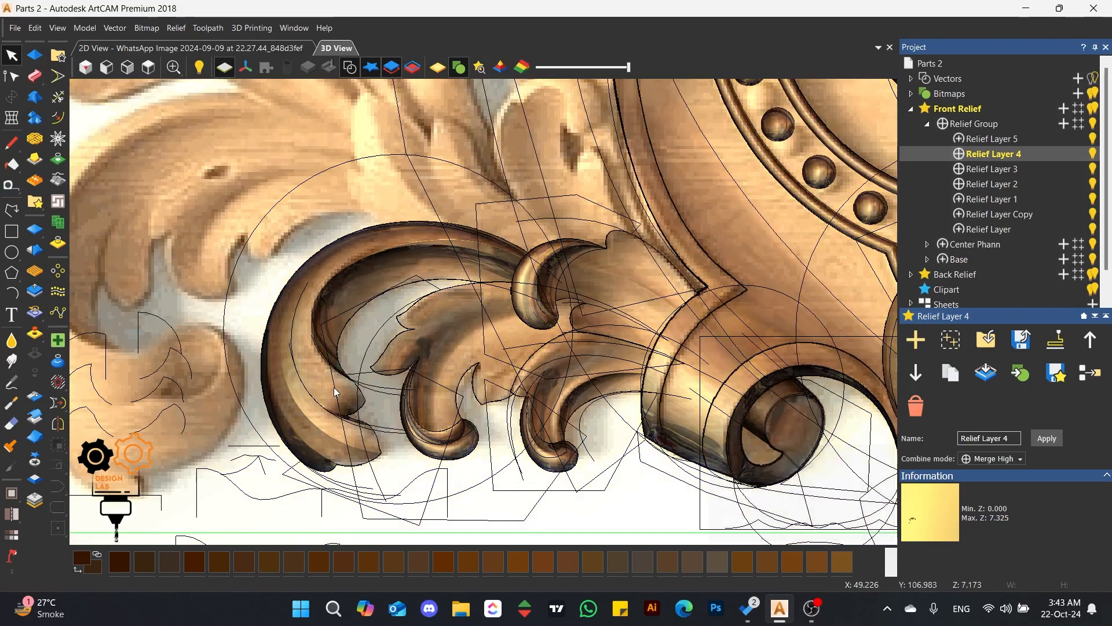
scroll(378, 339, down, 1)
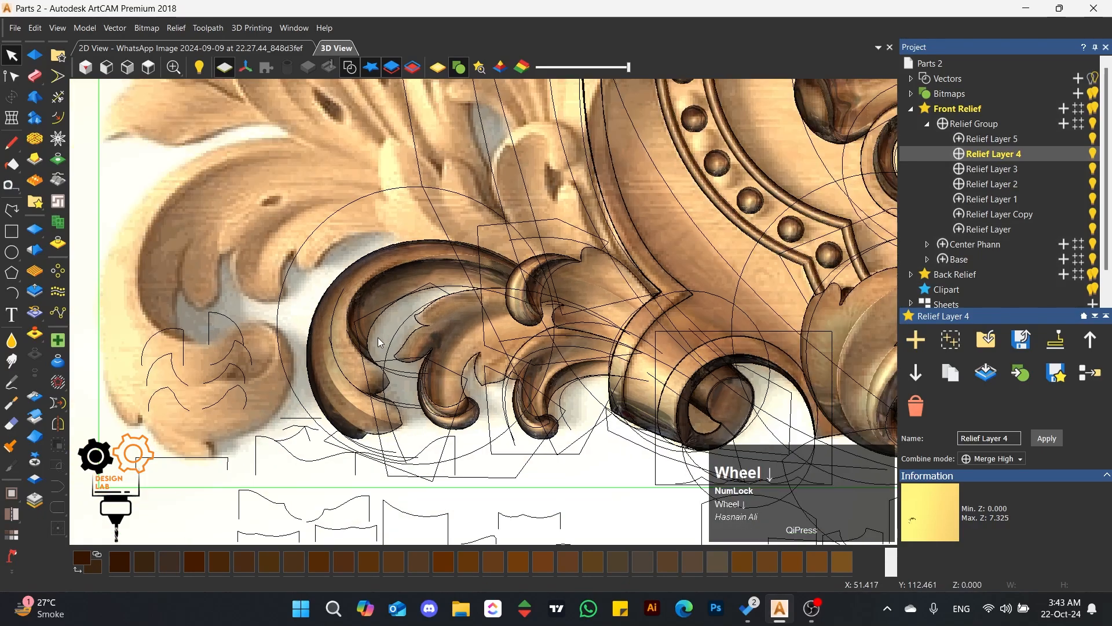
scroll(466, 202, down, 1)
scroll(540, 255, up, 2)
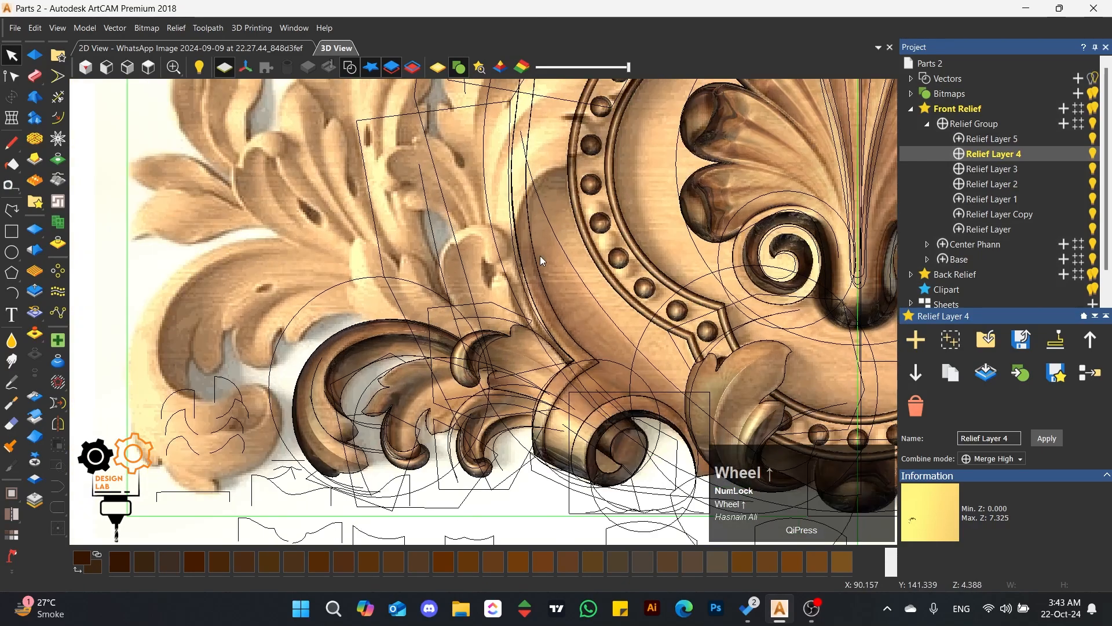
scroll(500, 308, up, 1)
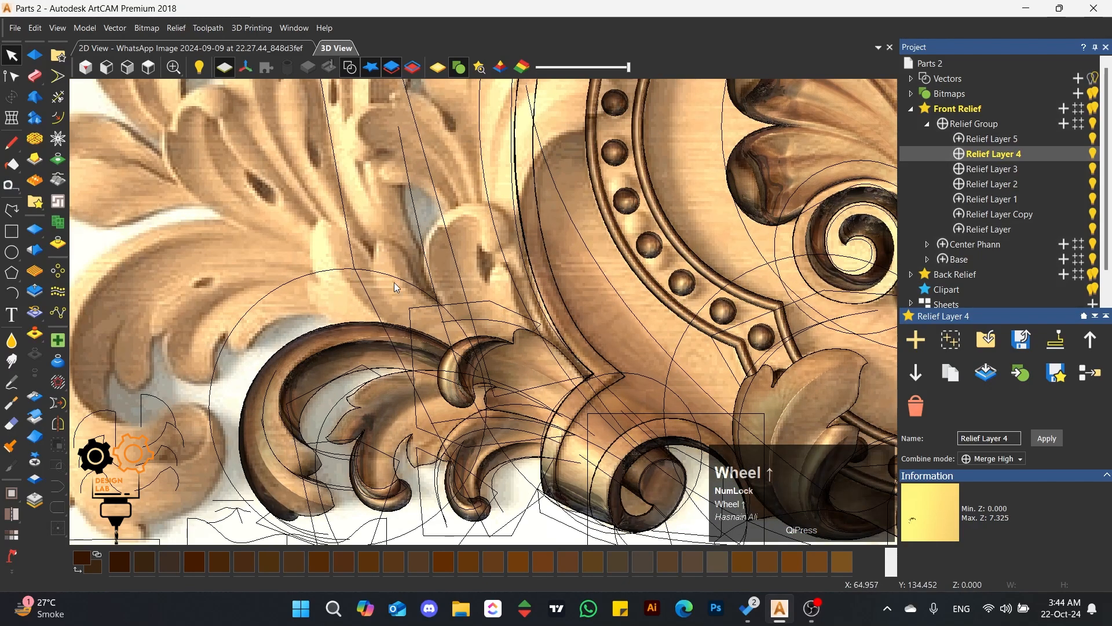
scroll(389, 285, down, 1)
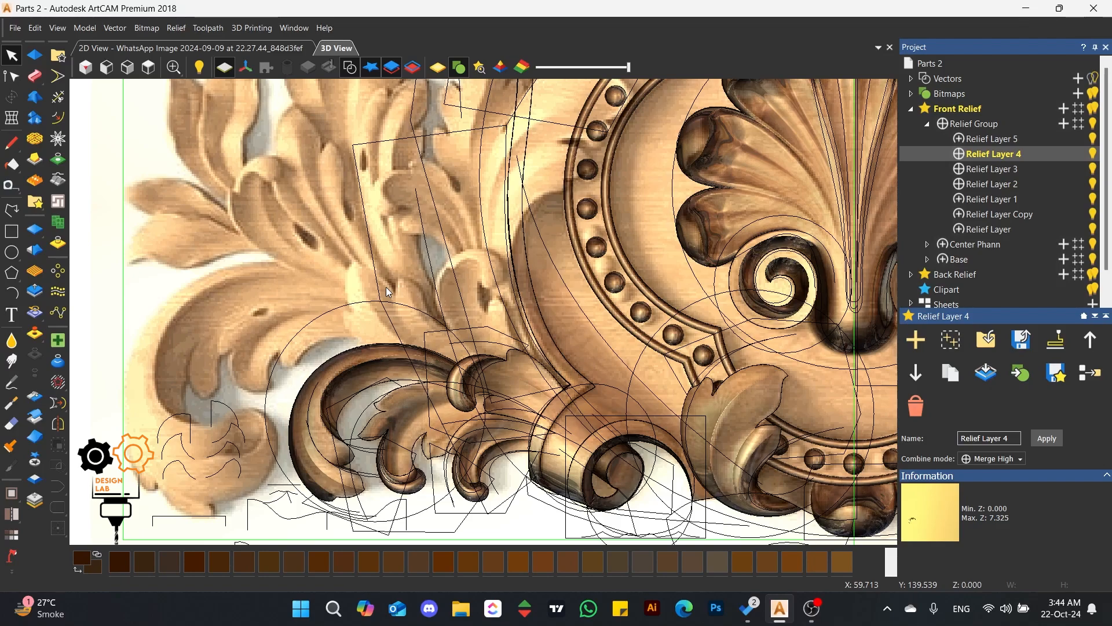